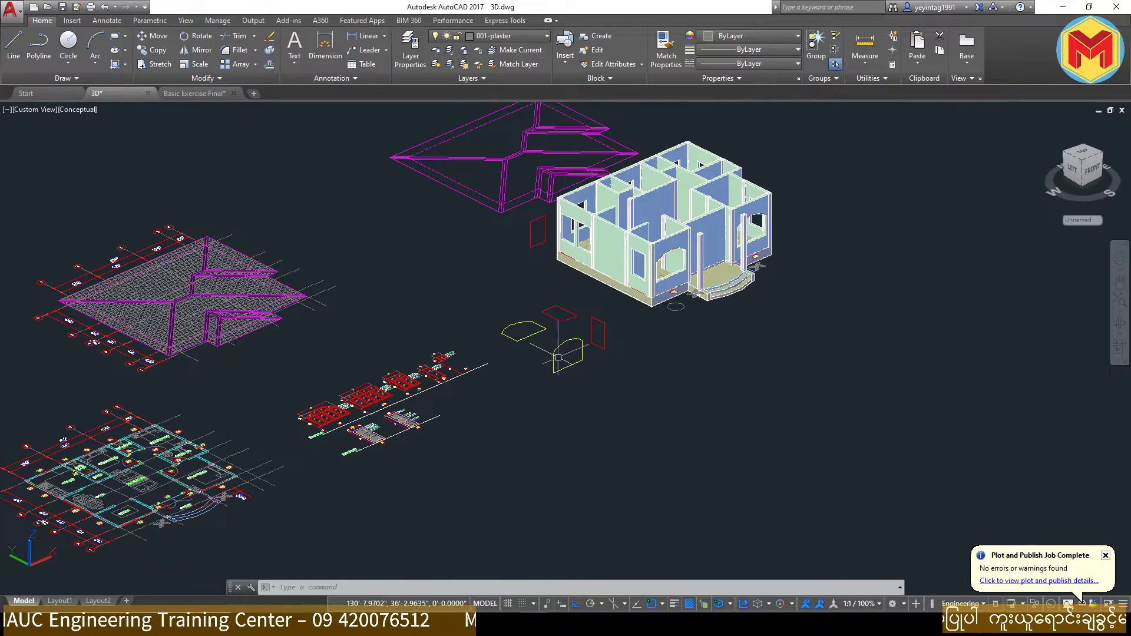
Step: Pan and zoom the view to frame the 3D scene and the floor plans
middle_drag(558, 357, 674, 325)
scroll(271, 434, up, 2)
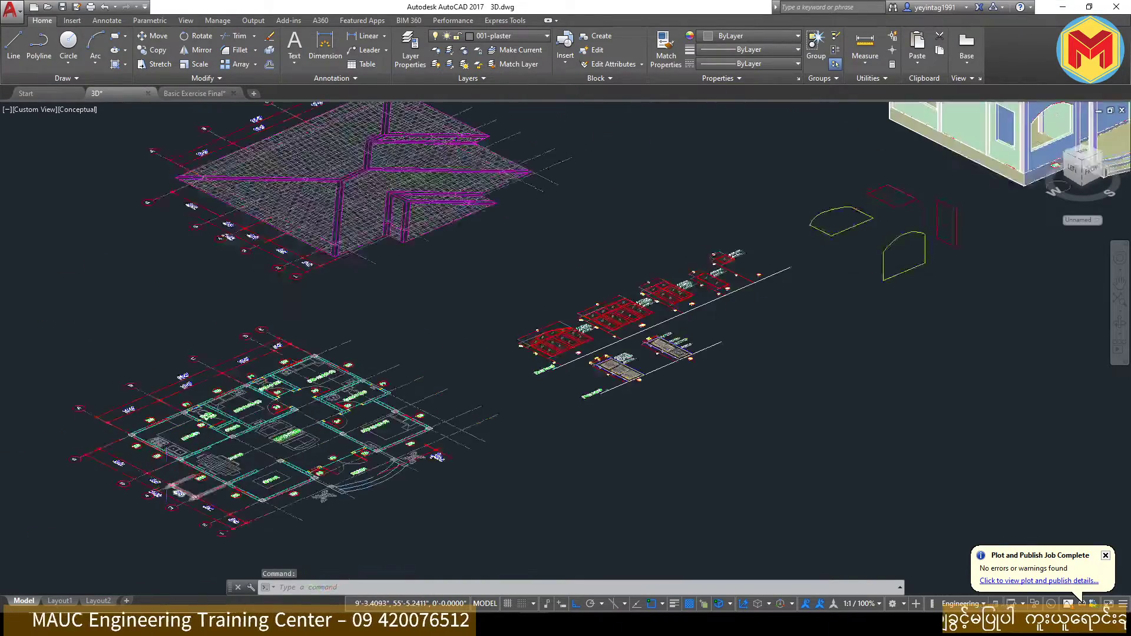
scroll(353, 424, up, 3)
scroll(487, 411, down, 2)
scroll(518, 406, down, 1)
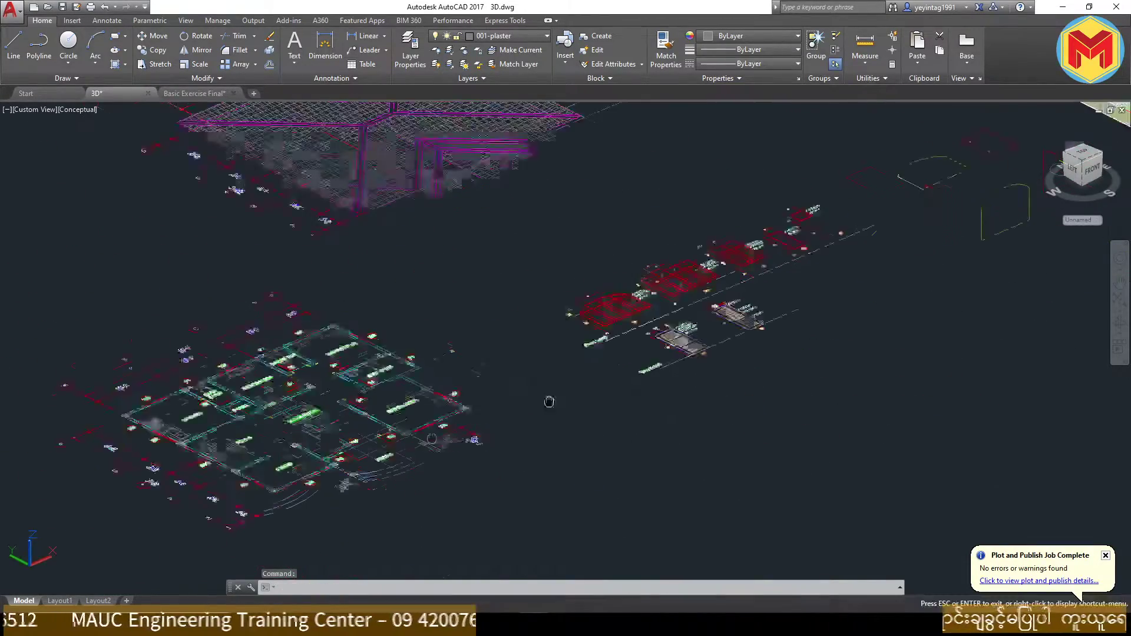
scroll(548, 398, down, 1)
scroll(612, 382, up, 2)
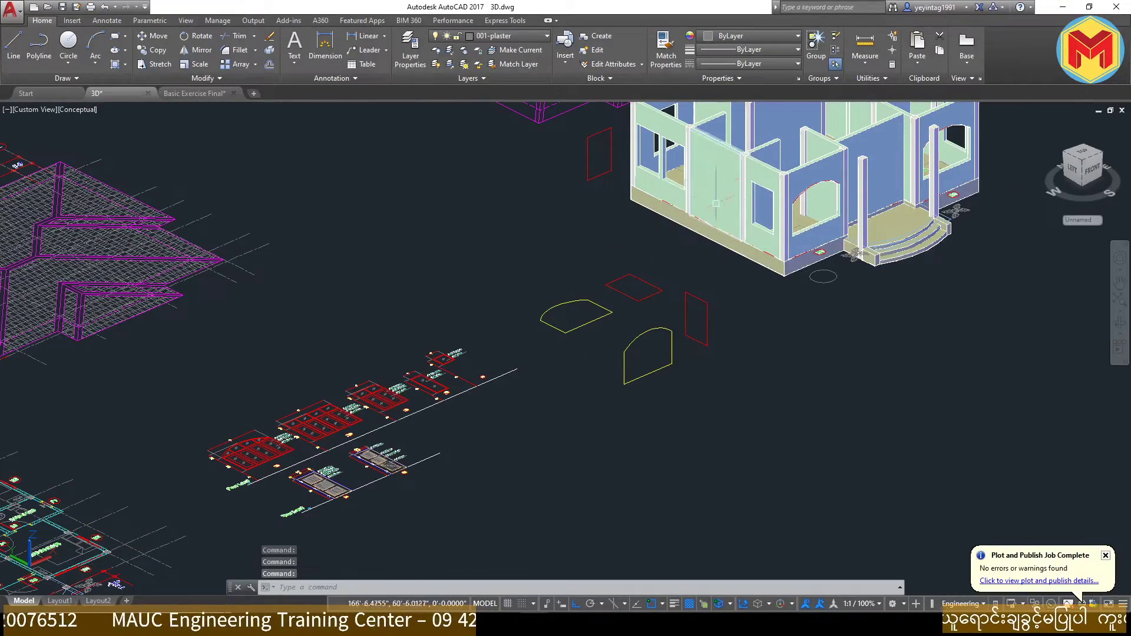
mouse_move(643, 255)
middle_down()
mouse_move(648, 333)
mouse_move(762, 315)
mouse_move(1107, 118)
middle_up()
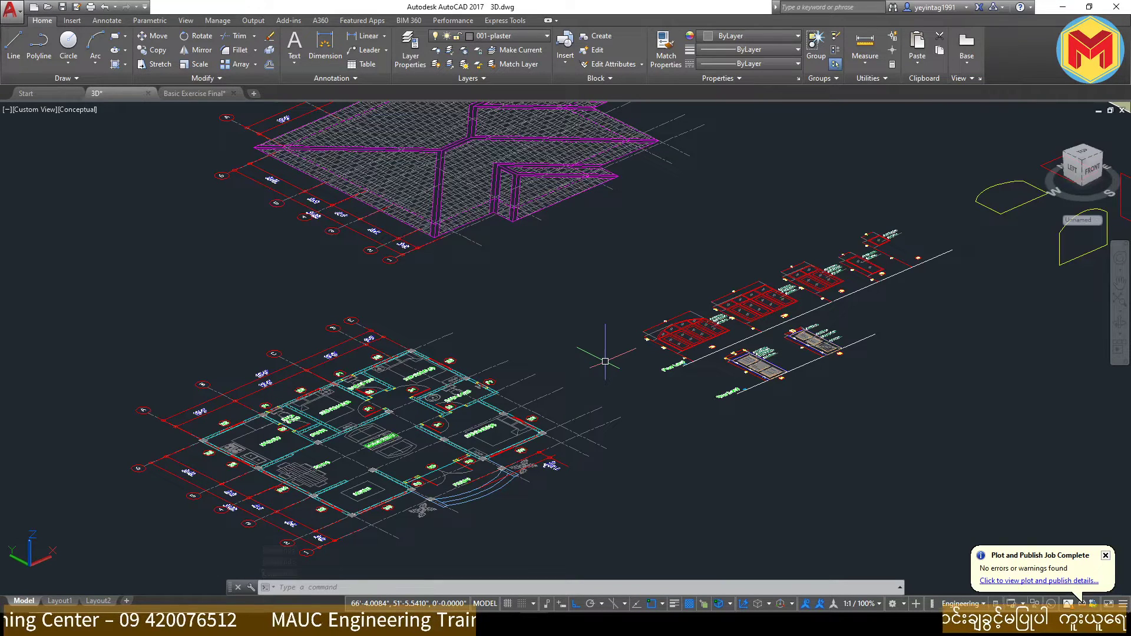
scroll(605, 361, down, 1)
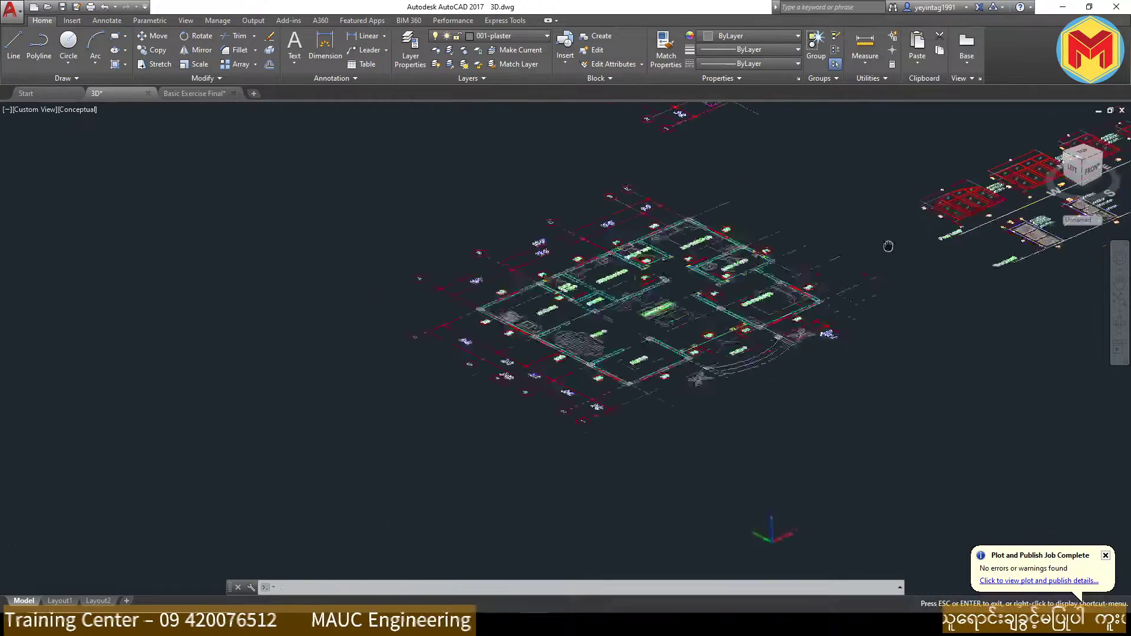
scroll(605, 361, up, 3)
scroll(778, 290, down, 3)
scroll(778, 290, up, 2)
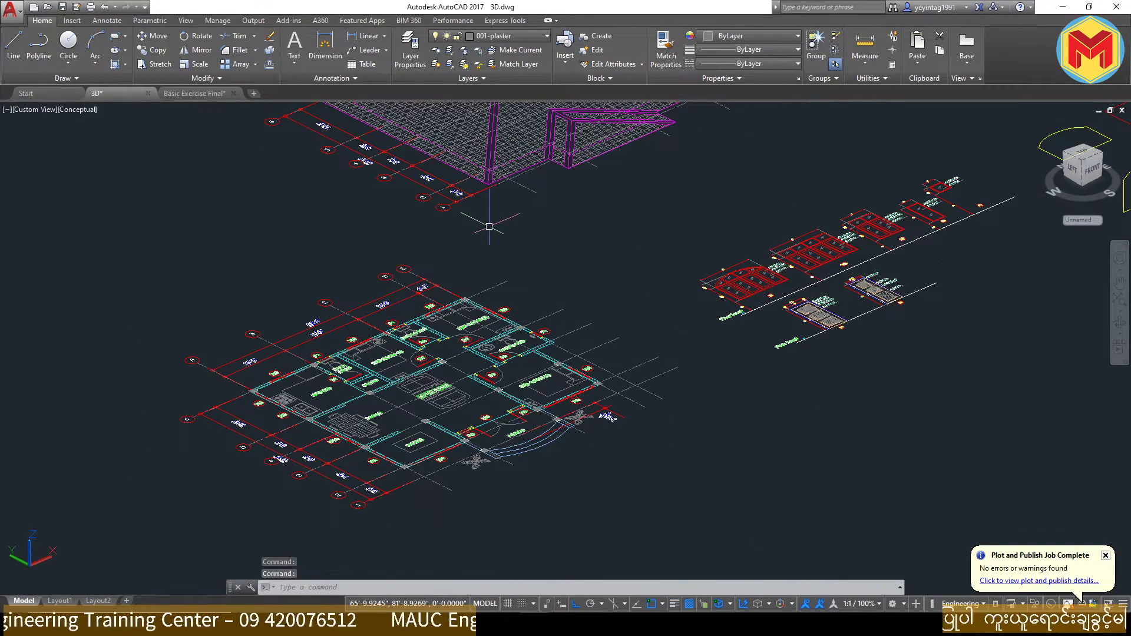
Step: Apply the 'Two: Vertical' viewport layout from the viewports dialog
text(view)
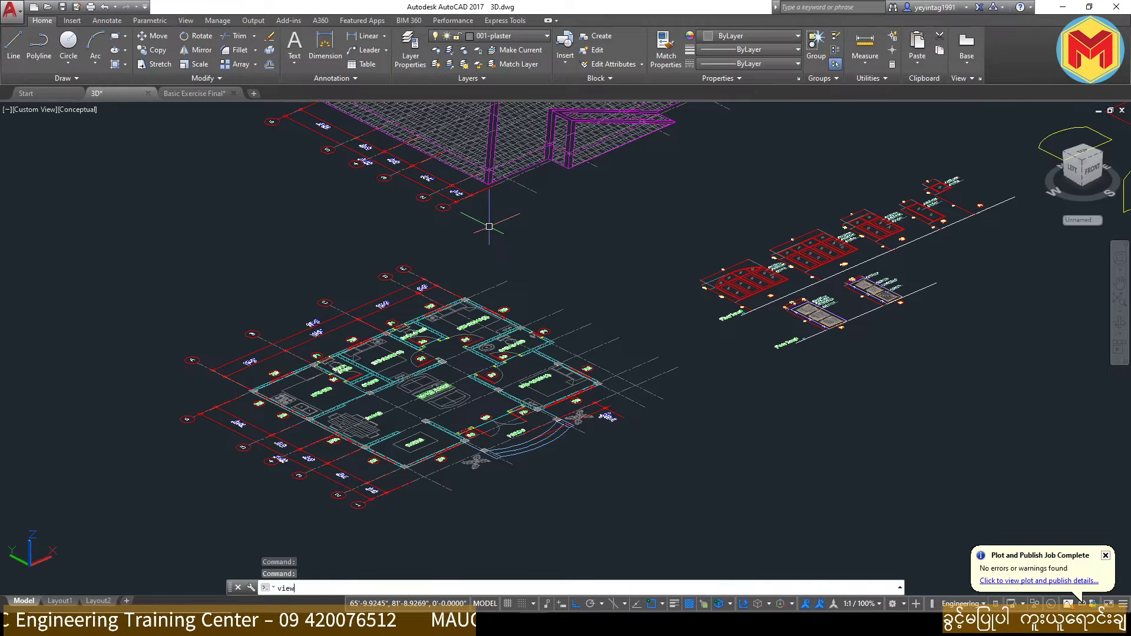
text(ts)
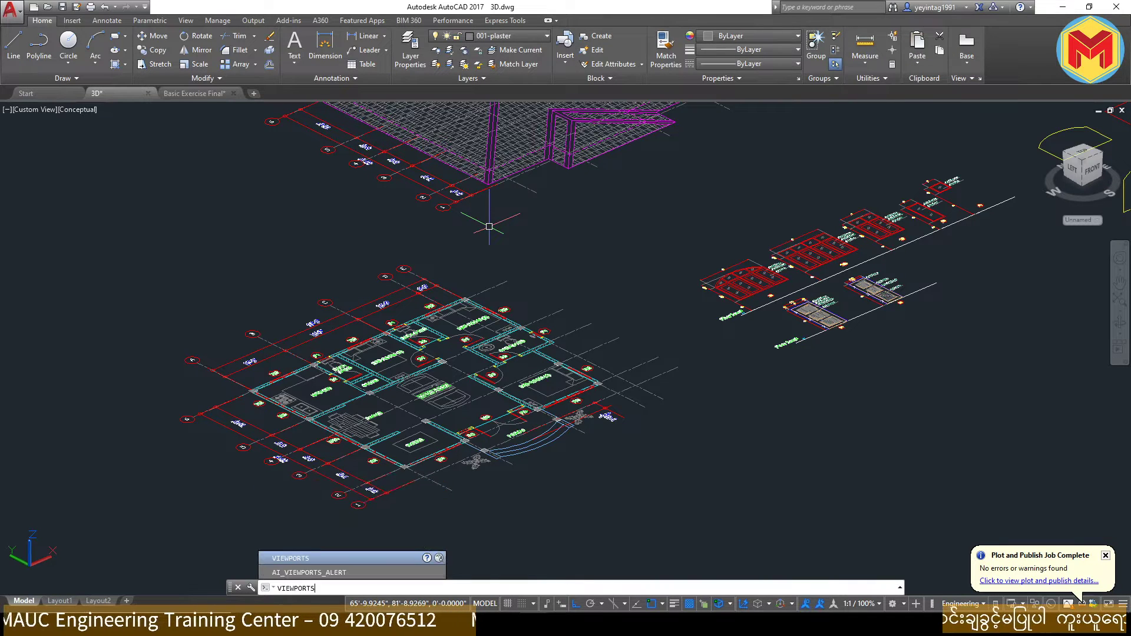
key(Return)
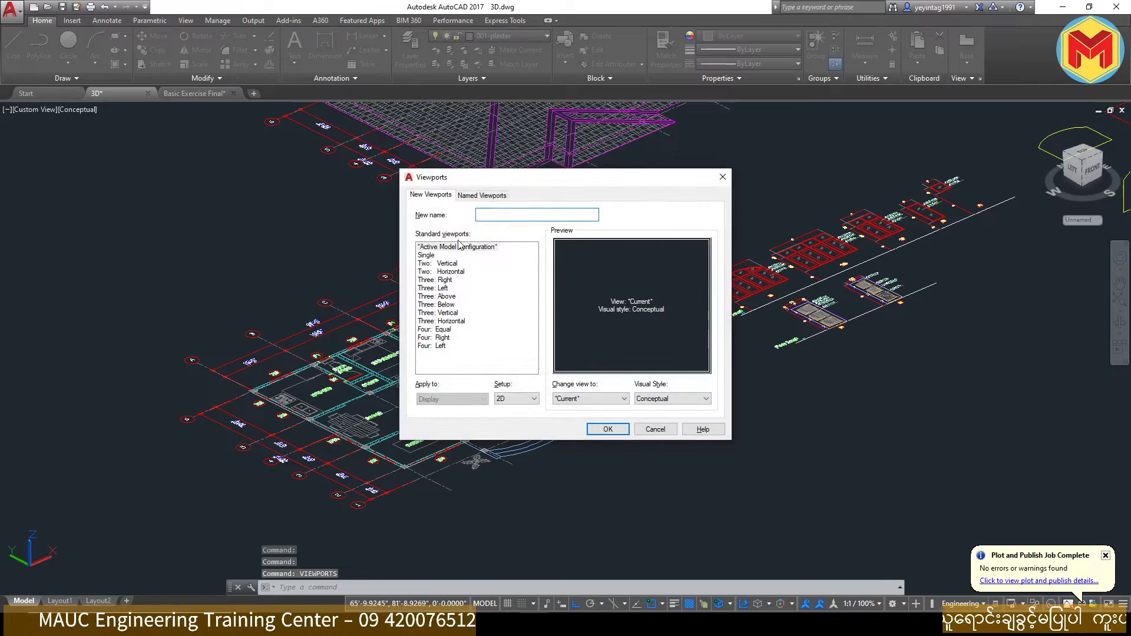
click(450, 271)
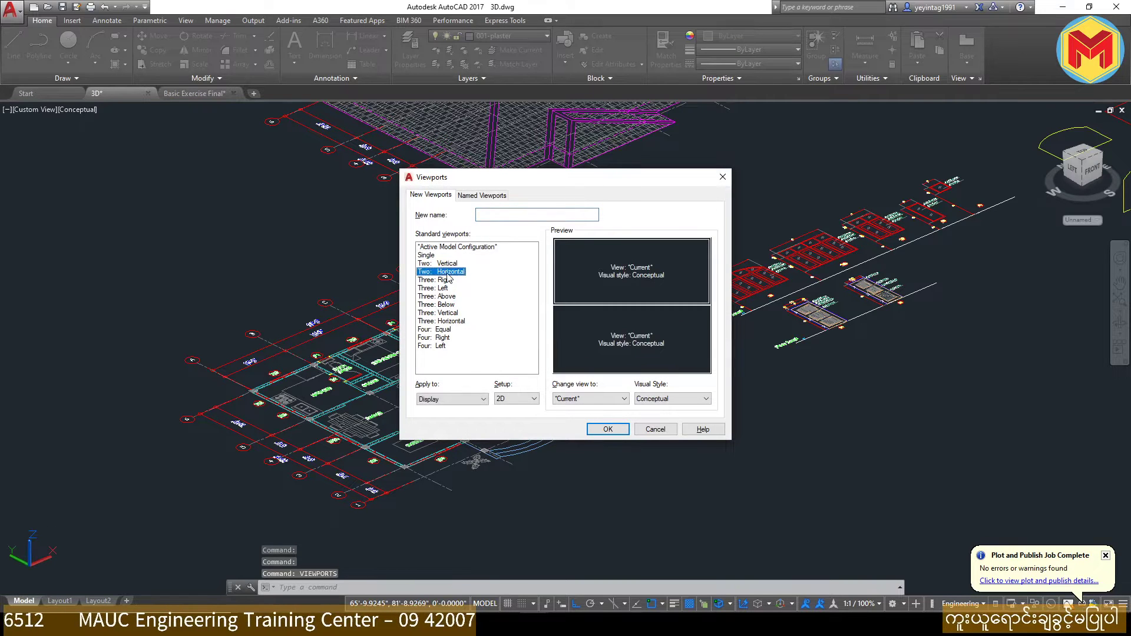
click(439, 296)
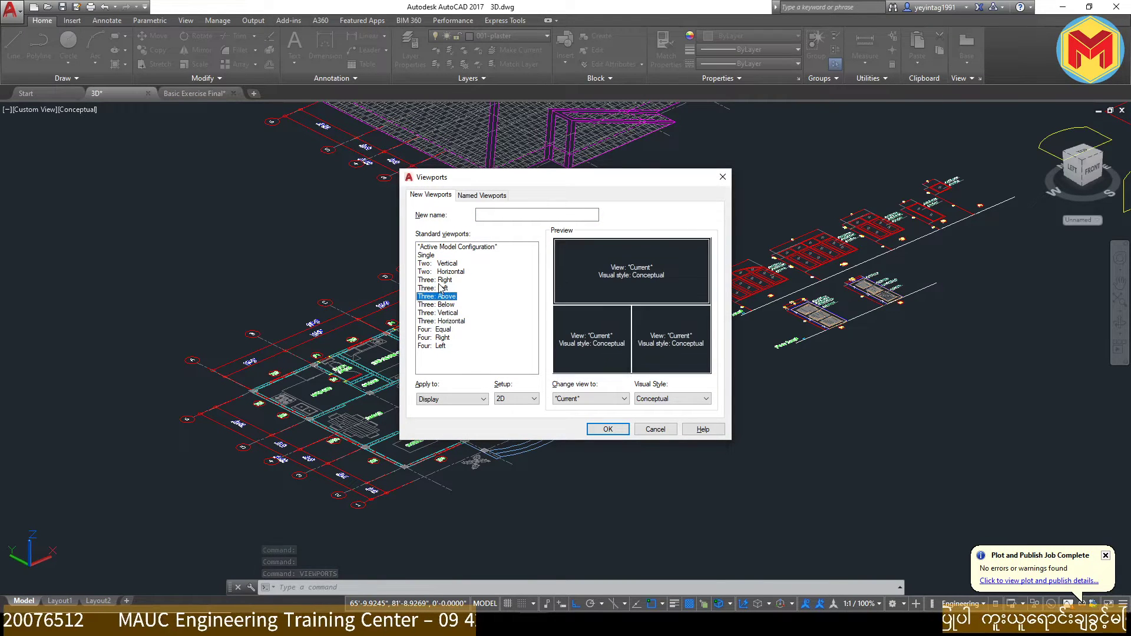
click(450, 271)
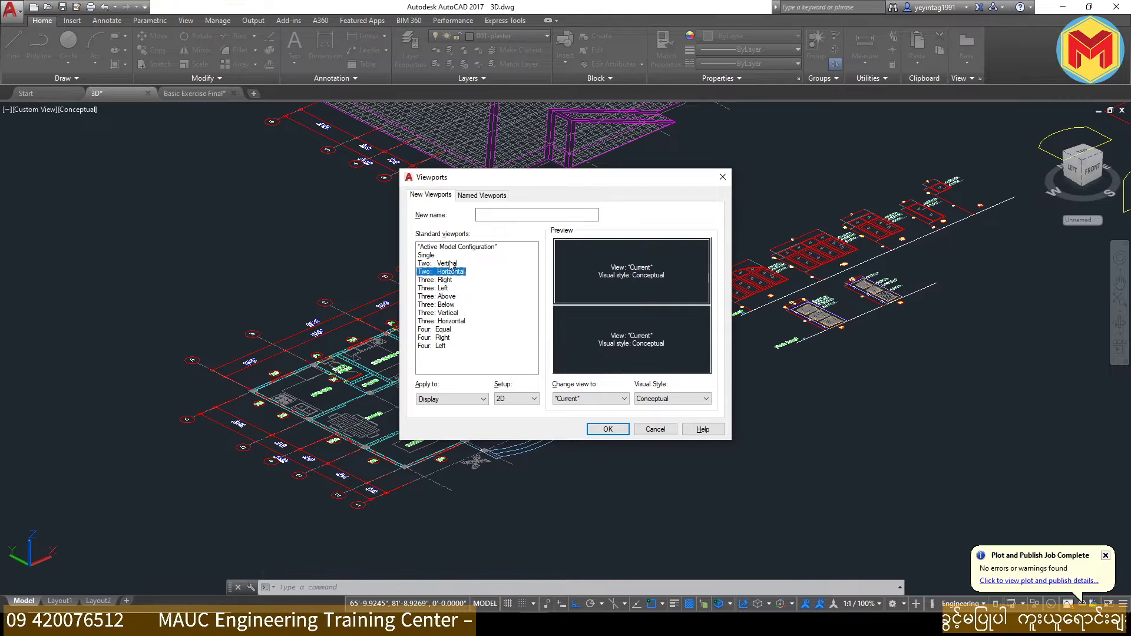
click(445, 281)
click(446, 265)
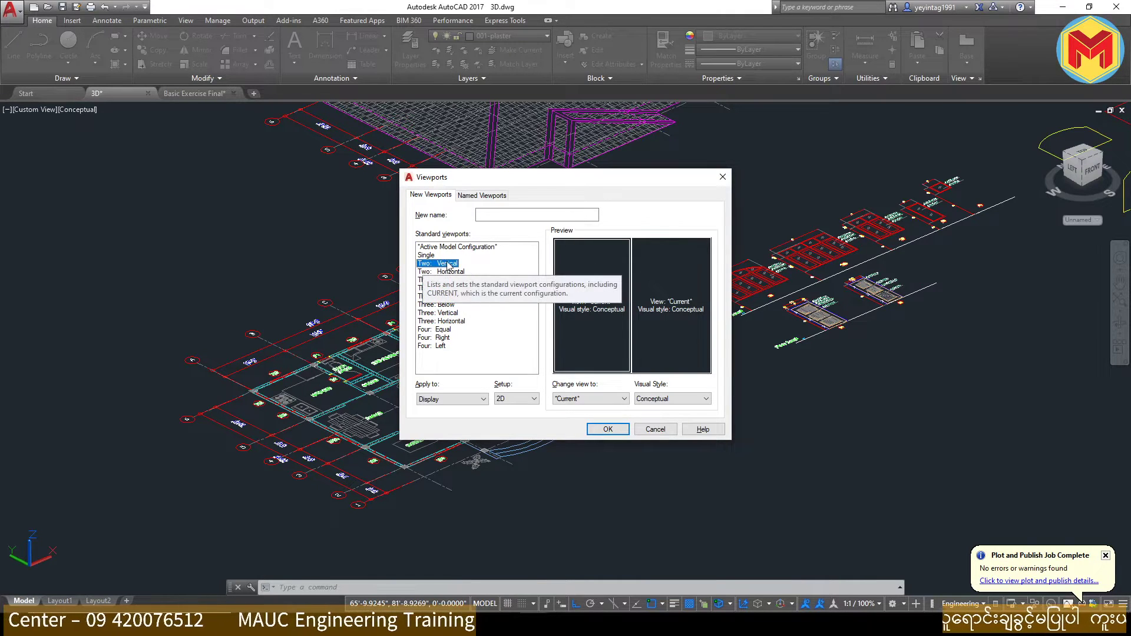
click(608, 429)
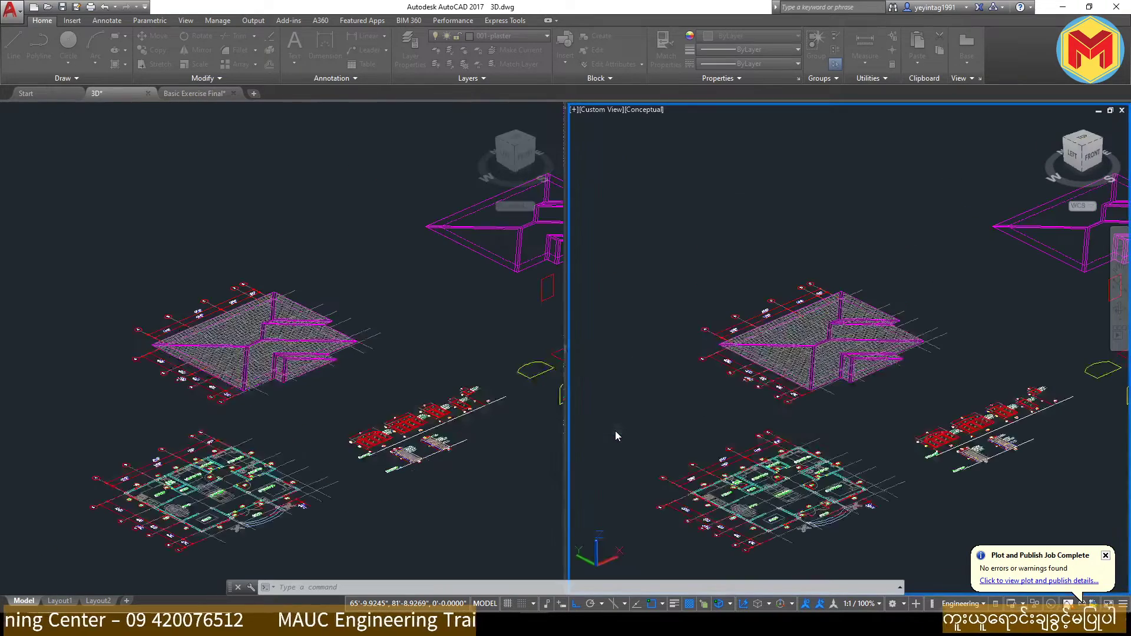
Step: Frame the 3D house on the right, zoom the left viewport, and activate the 3D Basics workspace
middle_drag(680, 413, 365, 461)
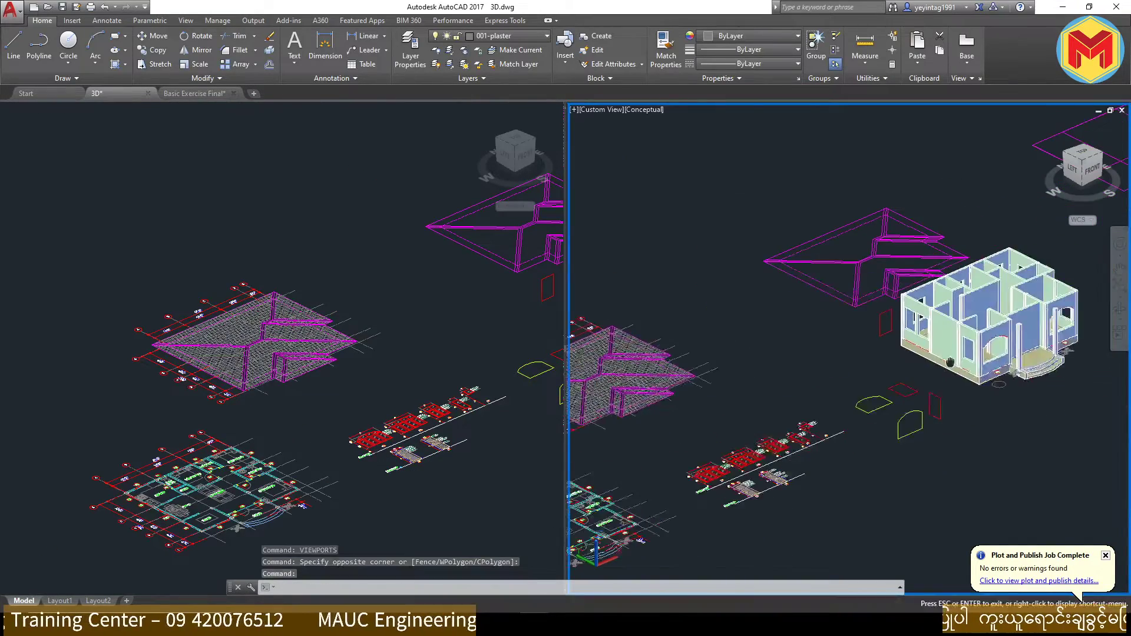
click(255, 497)
scroll(255, 496, up, 5)
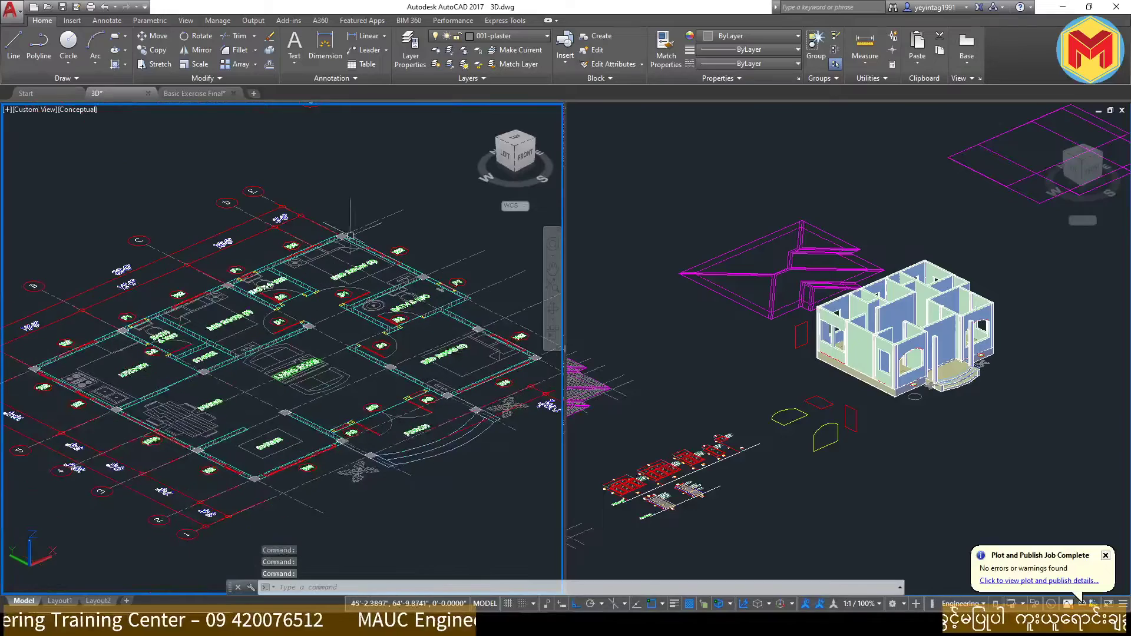
click(746, 63)
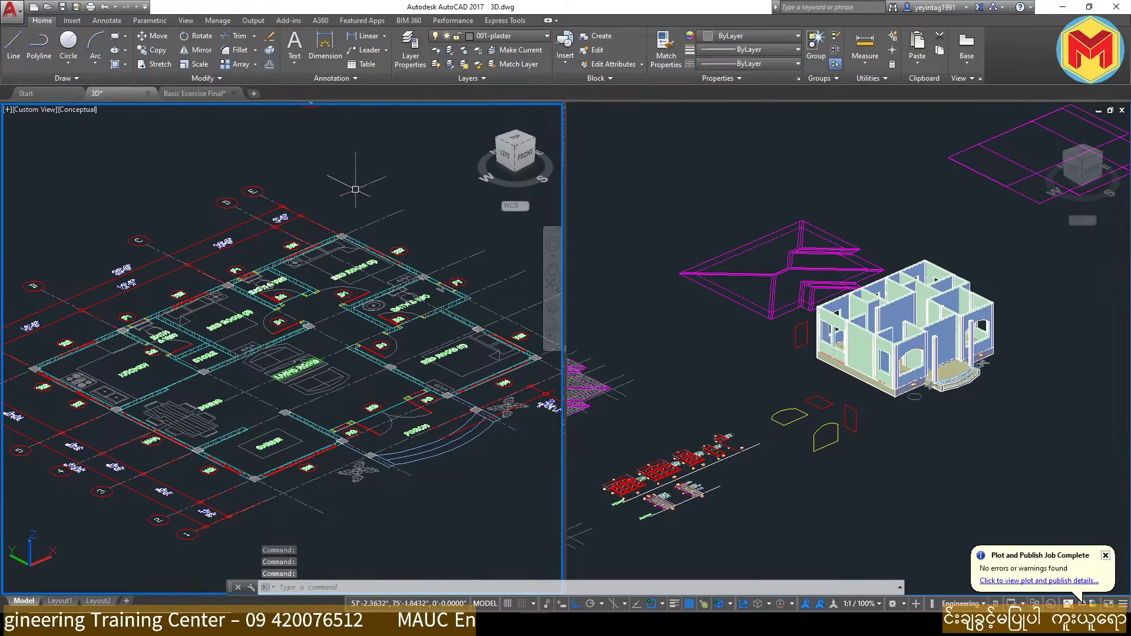
click(894, 605)
click(897, 513)
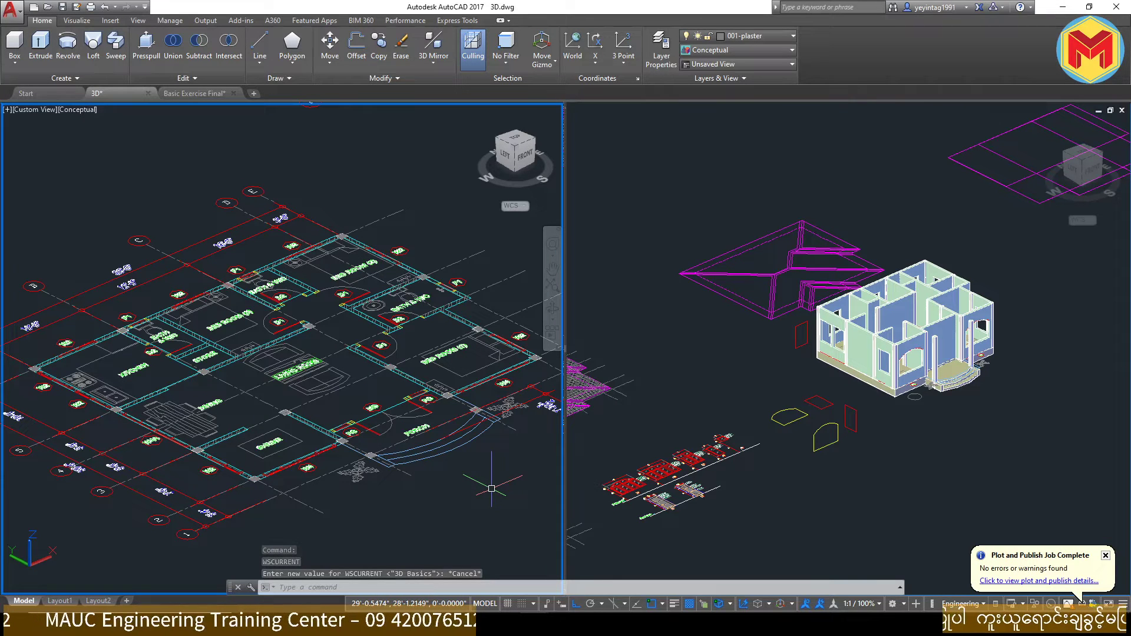
Step: Set the left viewport to Top view with the 2D Wireframe visual style
click(724, 64)
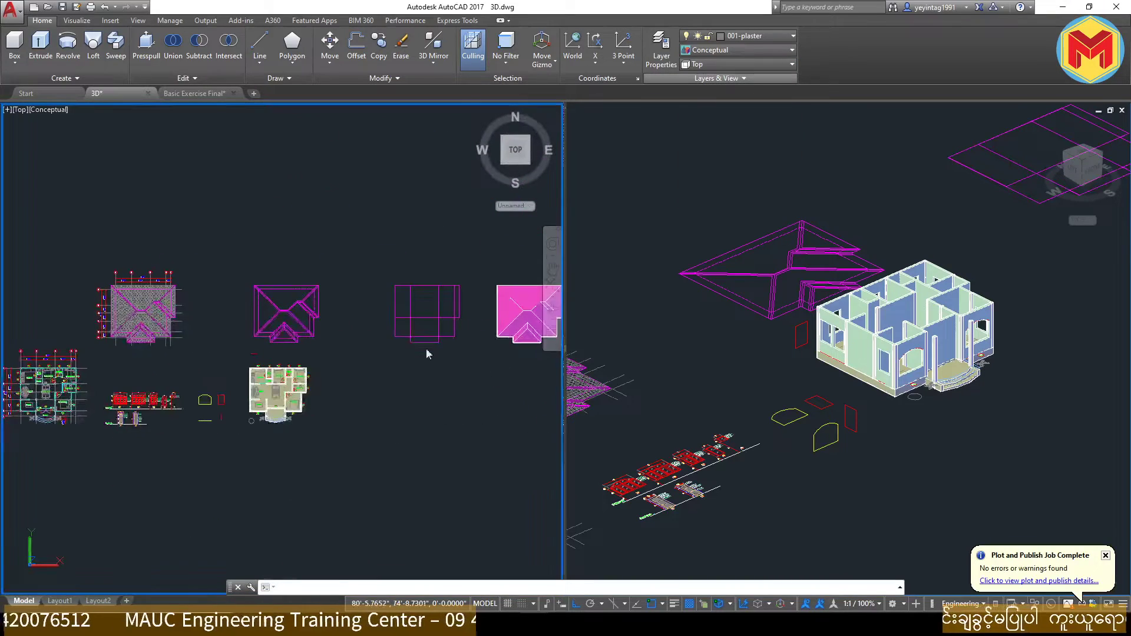
click(712, 50)
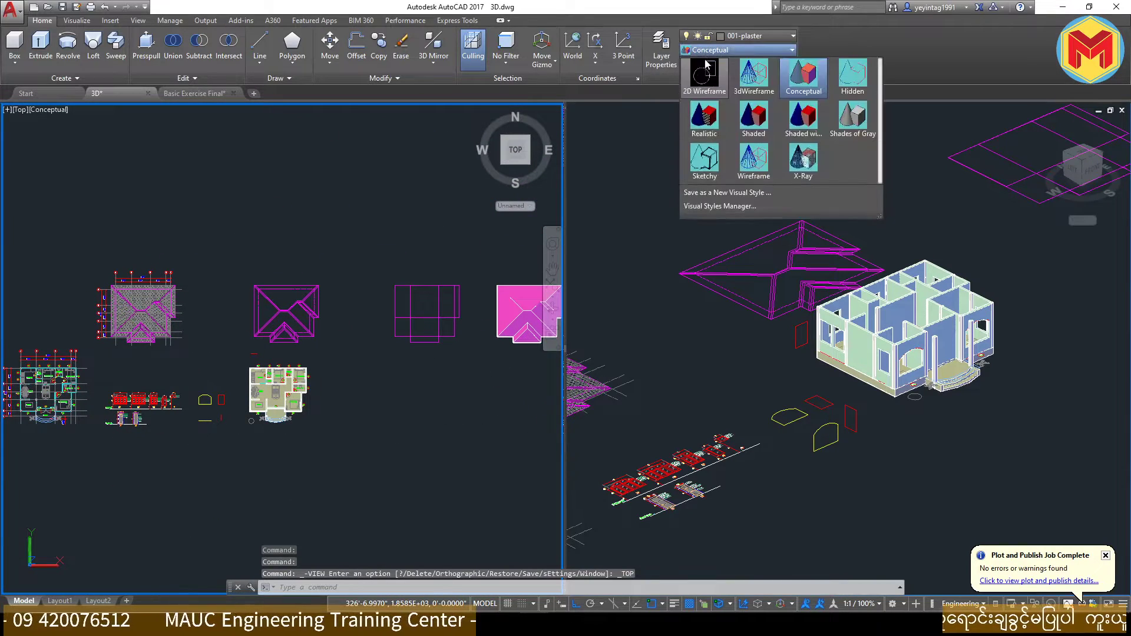
click(381, 400)
Step: Center the ground-floor plan in the left viewport, then zoom the right 3D viewport
middle_drag(289, 429, 474, 393)
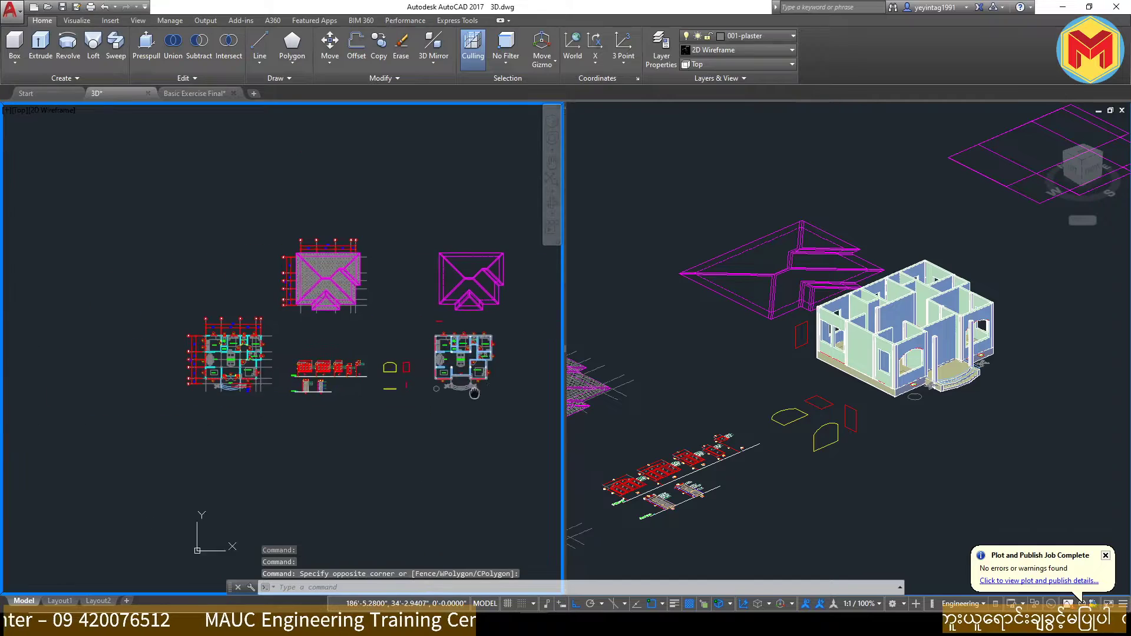
scroll(213, 367, up, 5)
middle_drag(299, 305, 381, 337)
scroll(162, 324, up, 3)
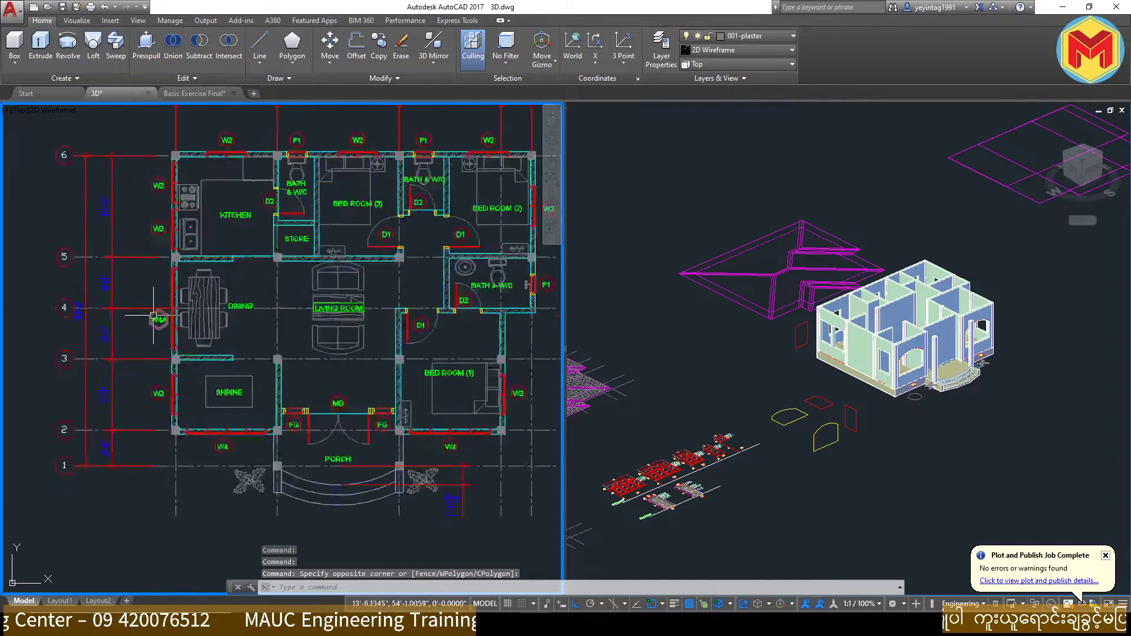
scroll(161, 324, up, 3)
scroll(161, 324, up, 3)
scroll(162, 326, down, 3)
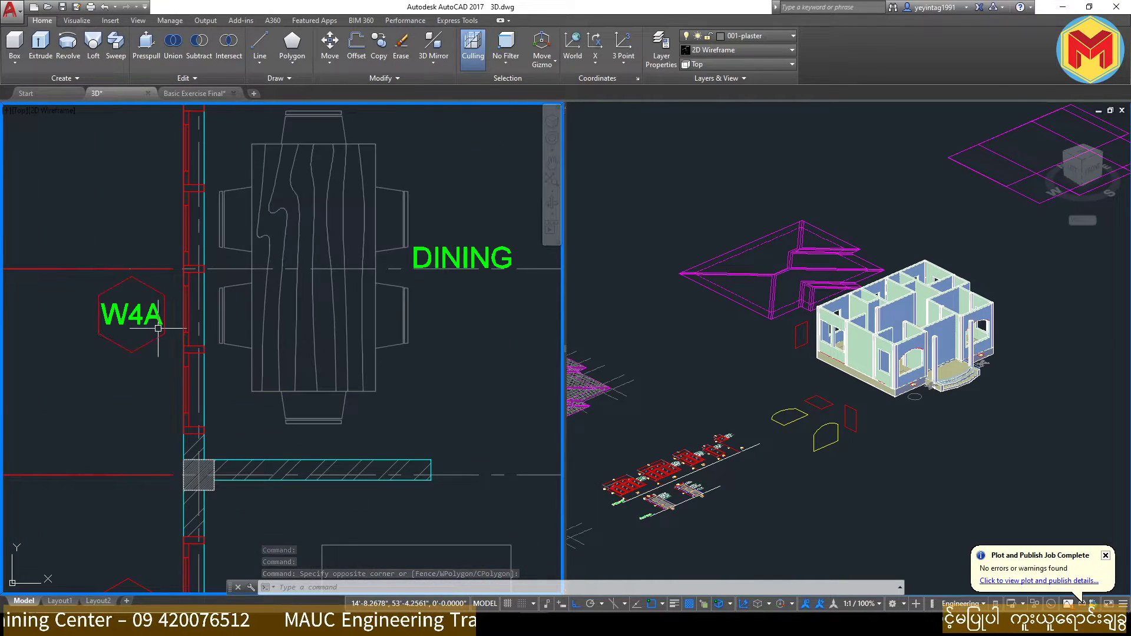
scroll(161, 326, down, 4)
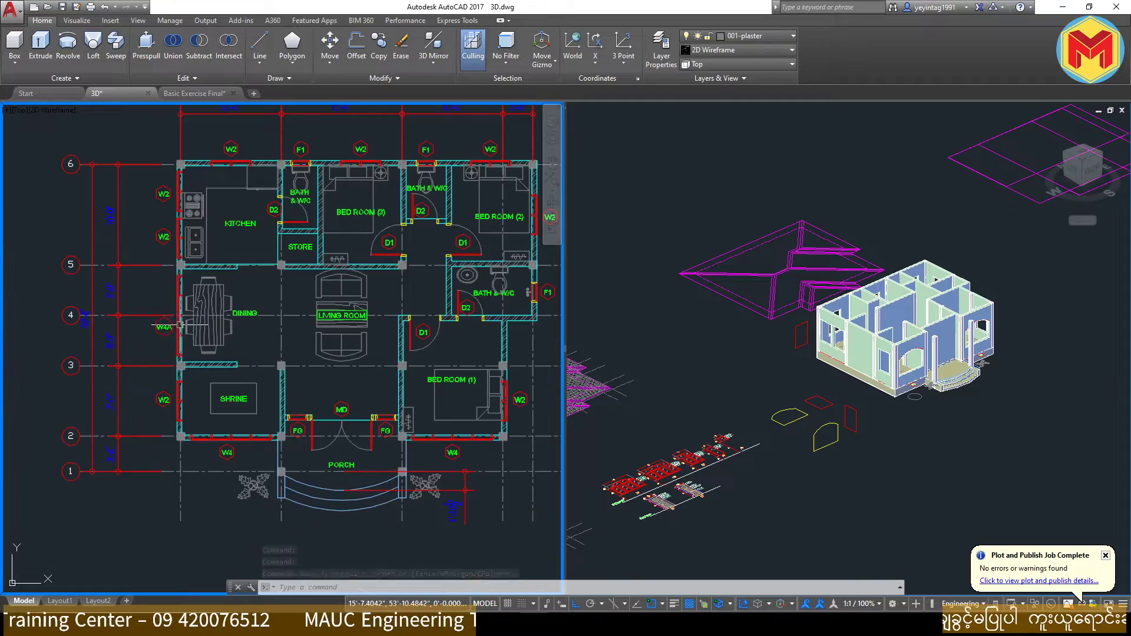
click(865, 500)
scroll(733, 466, up, 3)
scroll(733, 466, up, 2)
Step: Copy a red window block to a new spot in the 3D viewport
scroll(733, 465, up, 2)
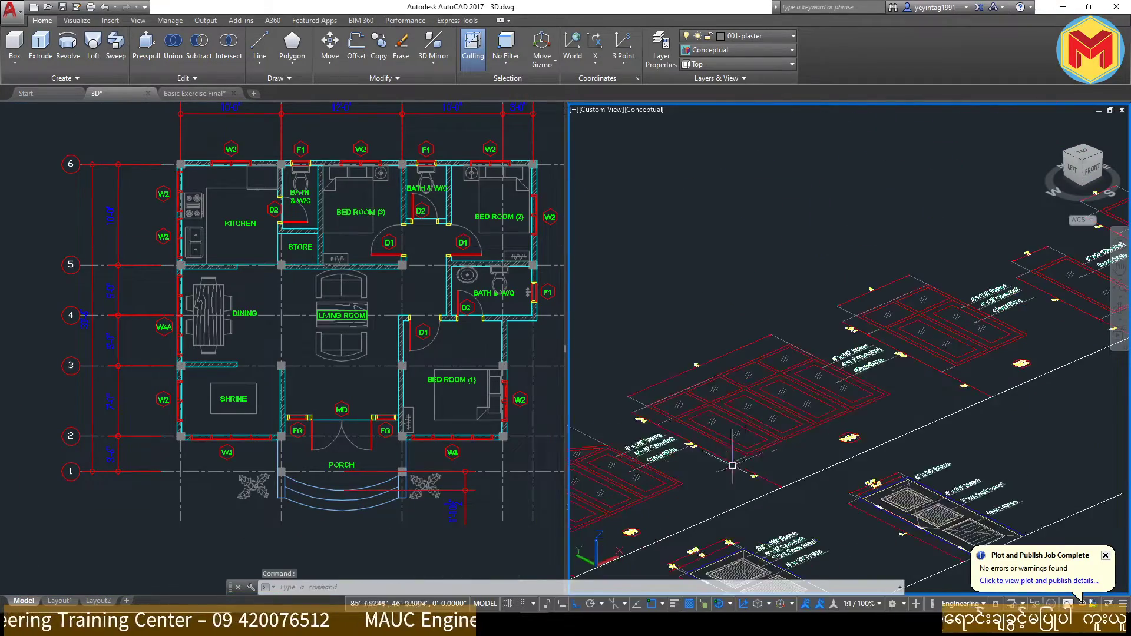
scroll(732, 466, down, 2)
scroll(732, 466, up, 3)
scroll(732, 465, down, 3)
scroll(732, 466, up, 2)
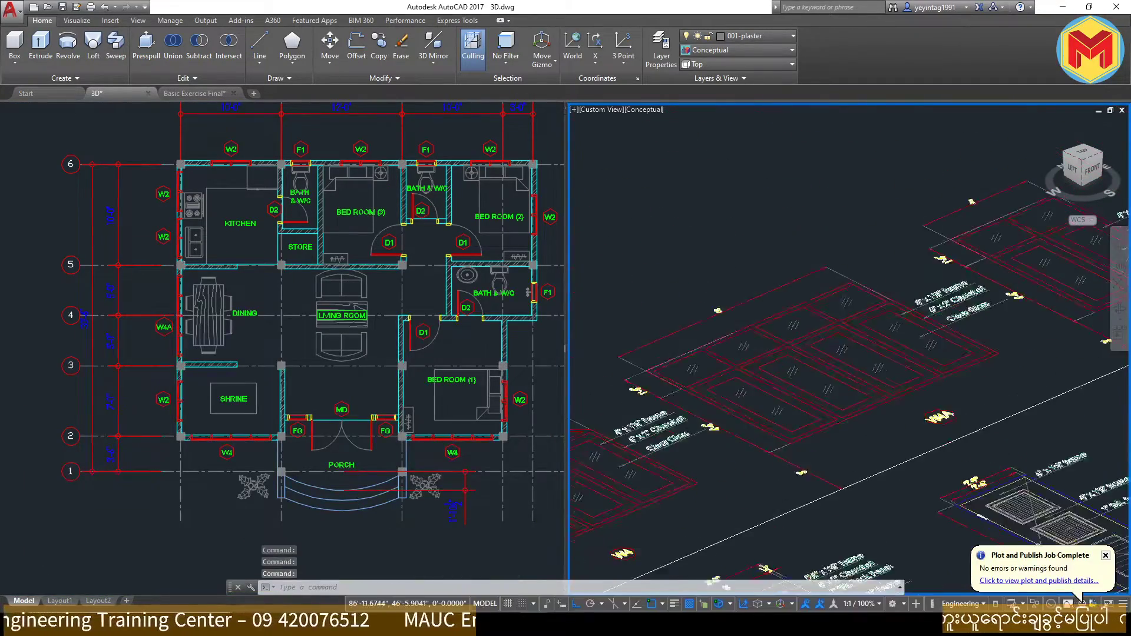
scroll(797, 417, down, 2)
click(797, 417)
scroll(798, 417, down, 1)
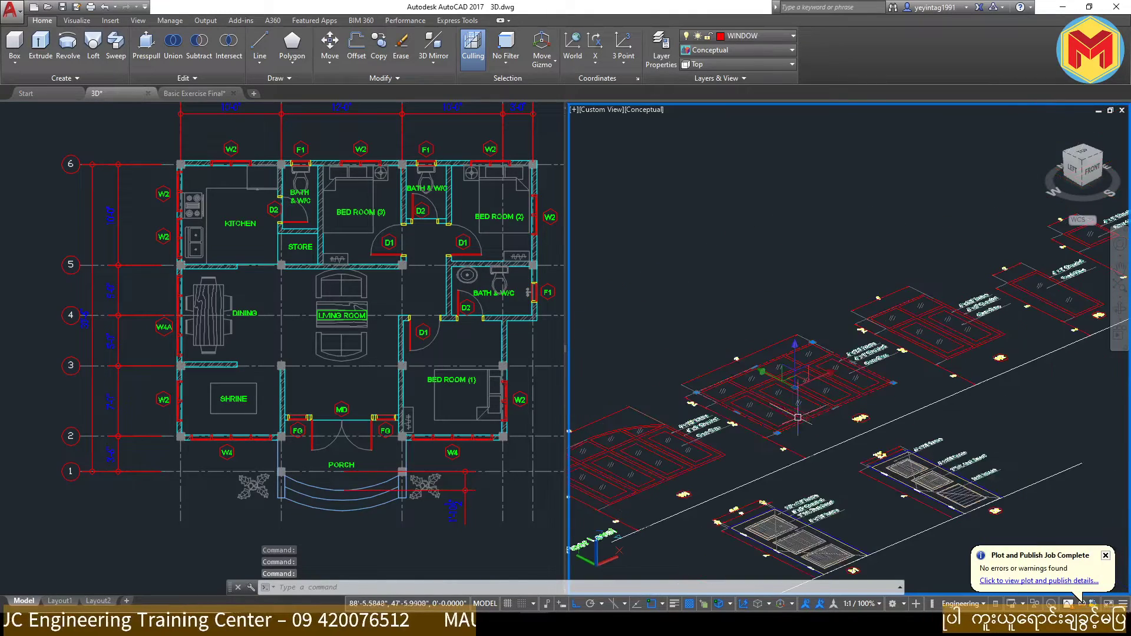
text(co)
key(Return)
scroll(768, 352, down, 3)
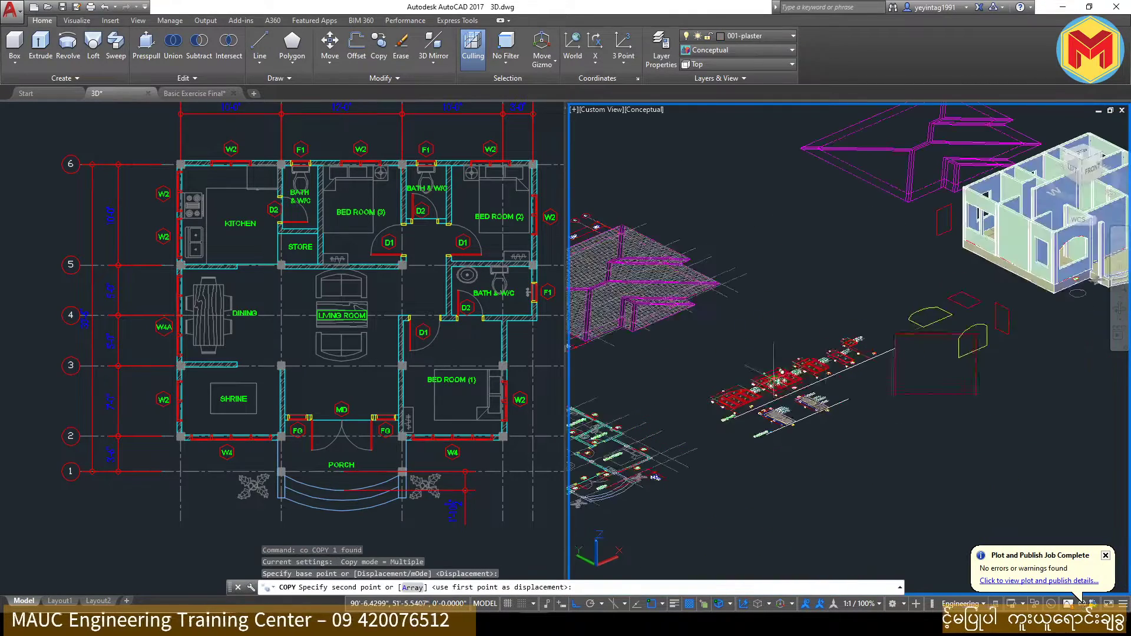
click(768, 359)
click(972, 416)
scroll(954, 424, up, 2)
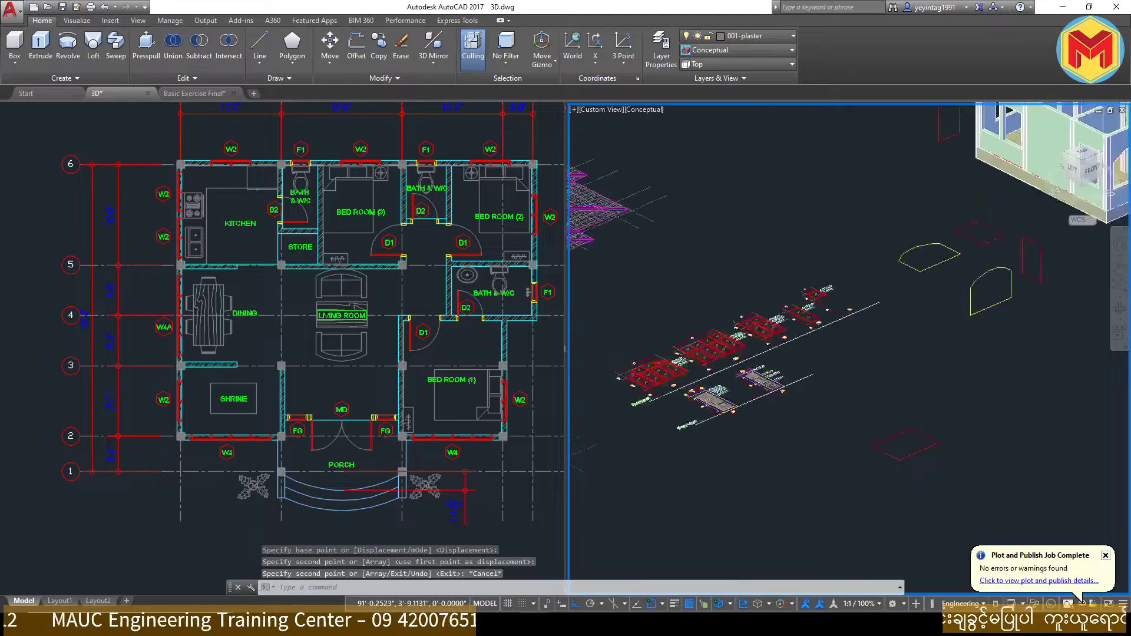
key(Escape)
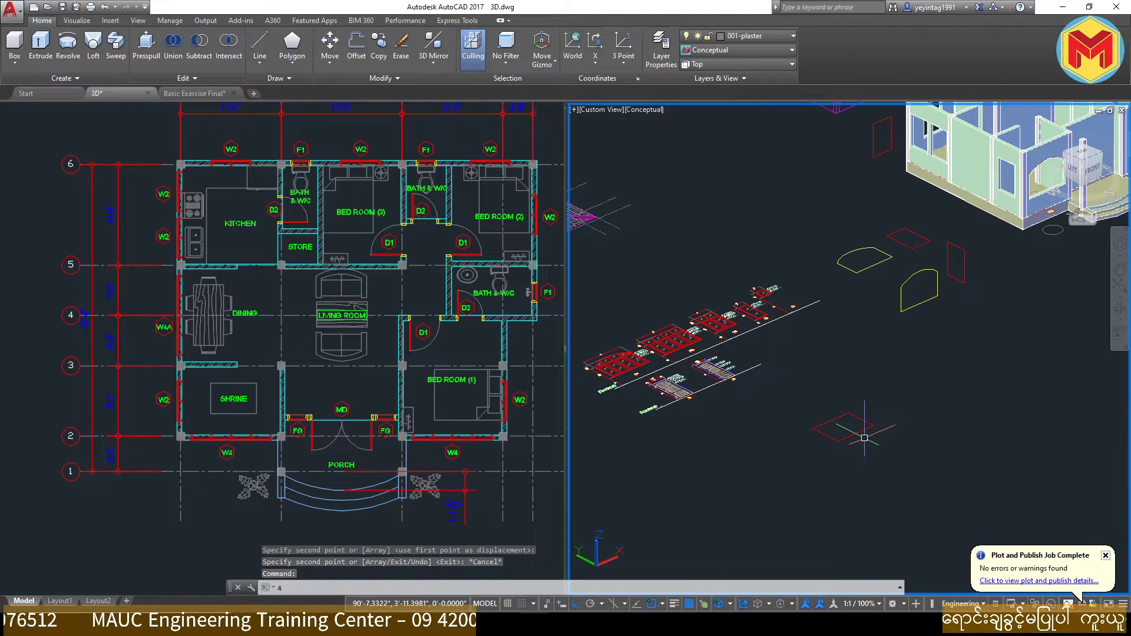
Step: Rotate the red window outline in 3D so it stands upright
text(3r)
key(Return)
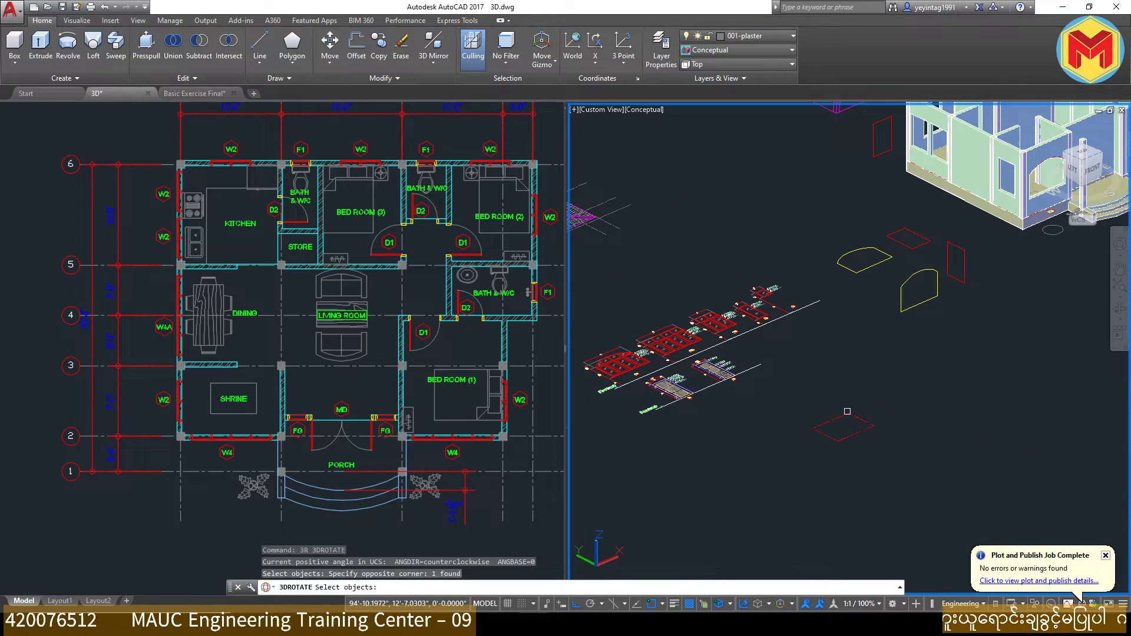
drag(868, 429, 893, 440)
key(Return)
click(881, 426)
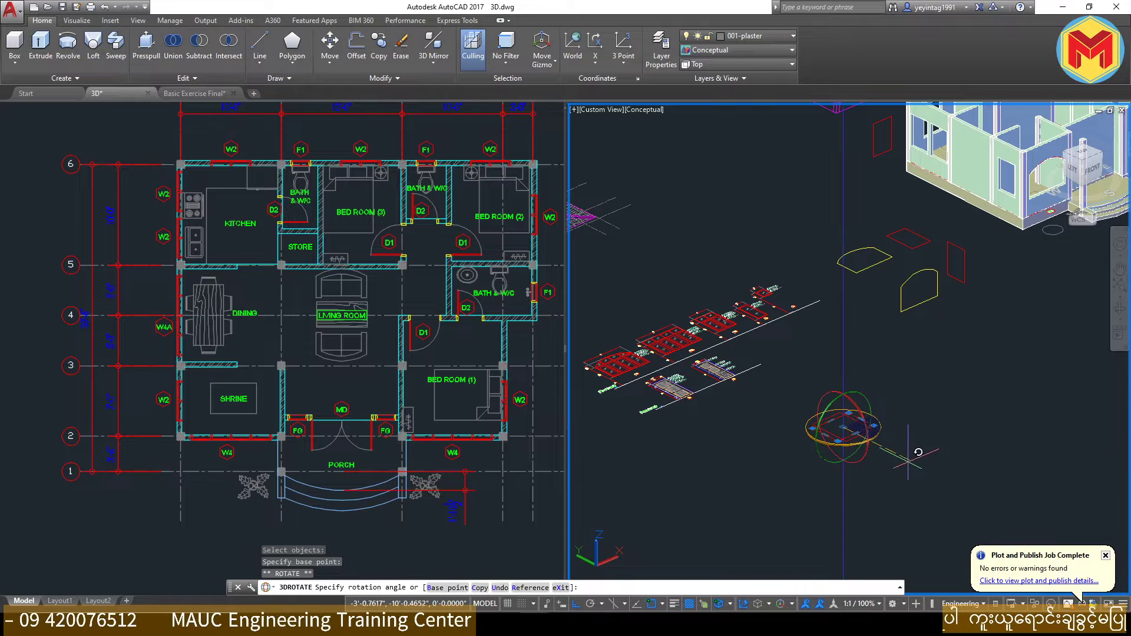
click(917, 452)
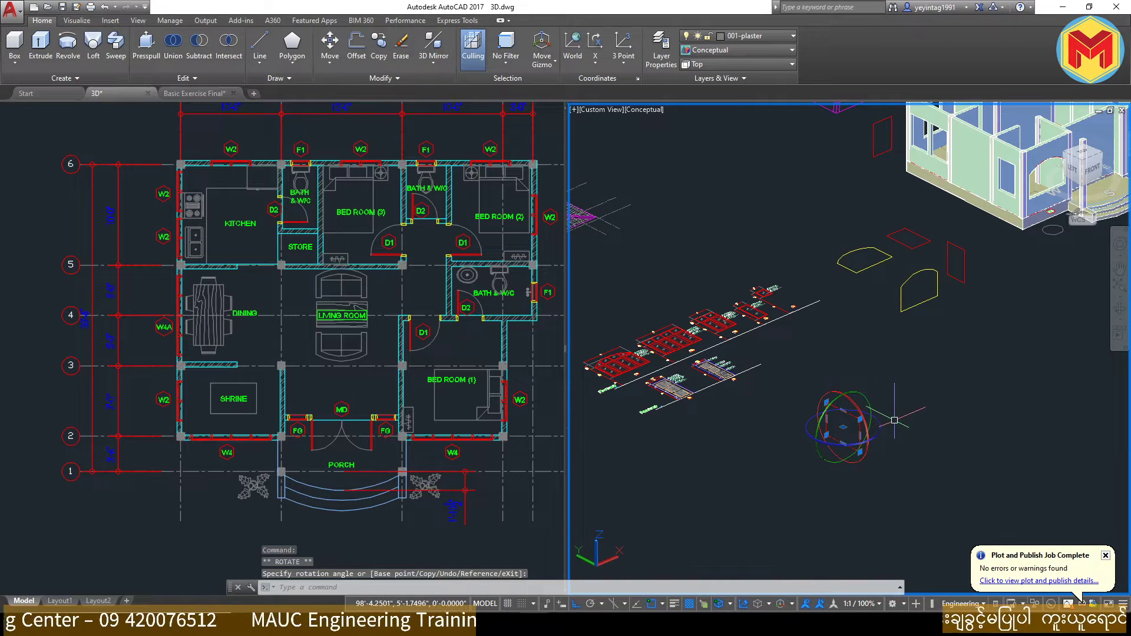
key(Escape)
Step: Switch the right 3D viewport to the 2D Wireframe visual style
click(766, 50)
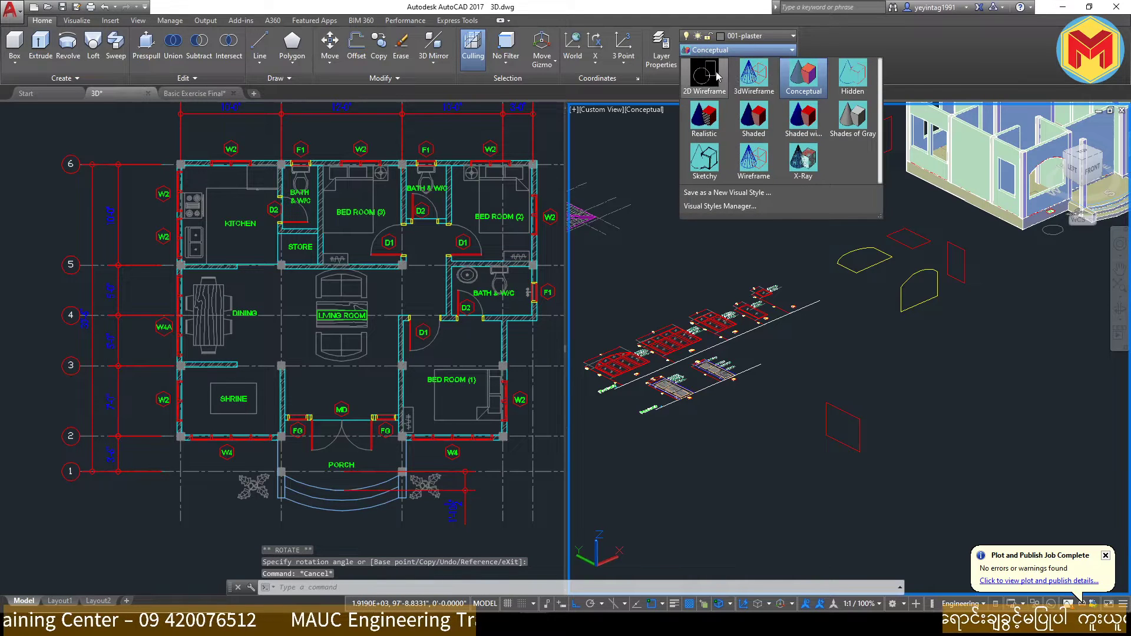
click(695, 79)
click(952, 365)
key(Escape)
Step: Copy the upright window outline onto the house wall line
click(902, 391)
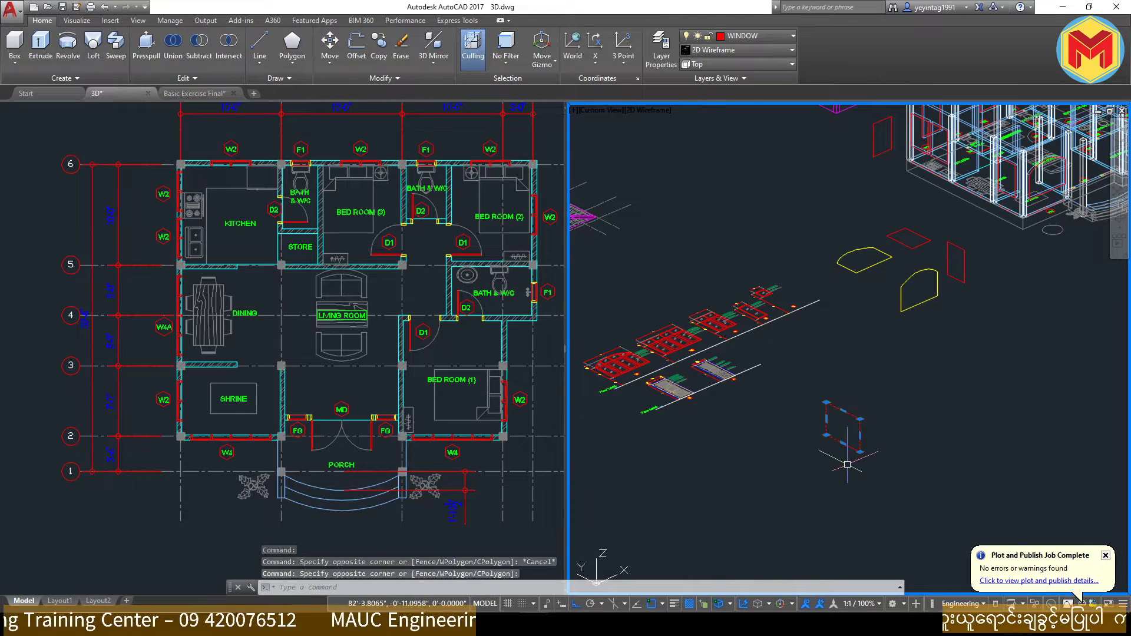
click(847, 462)
text(co)
key(Return)
click(843, 428)
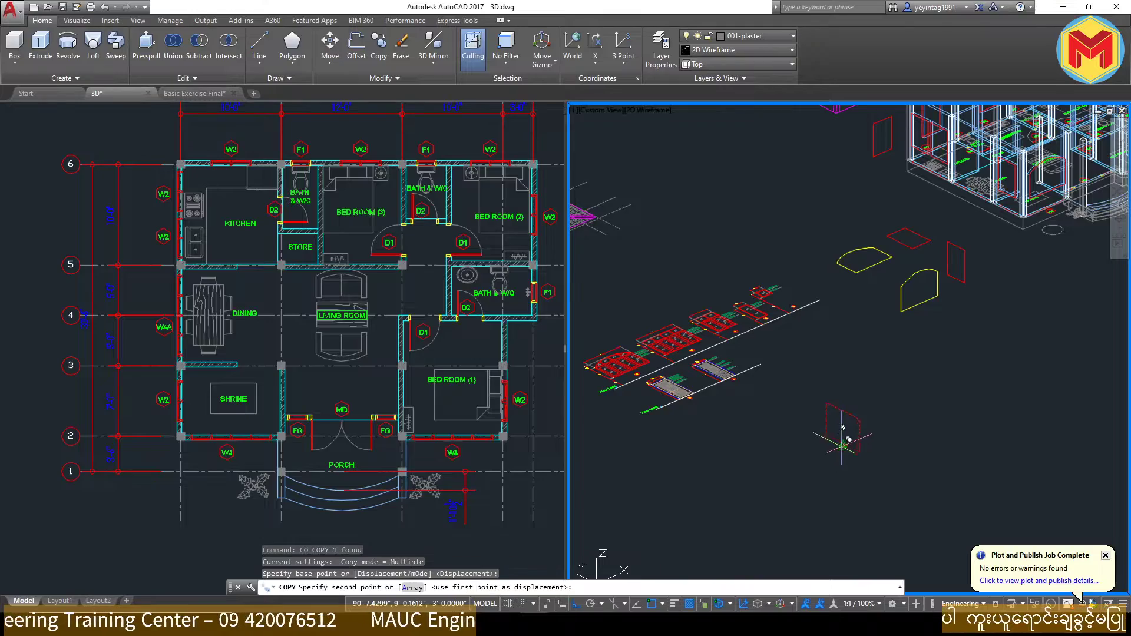
scroll(883, 265, up, 6)
scroll(945, 333, up, 3)
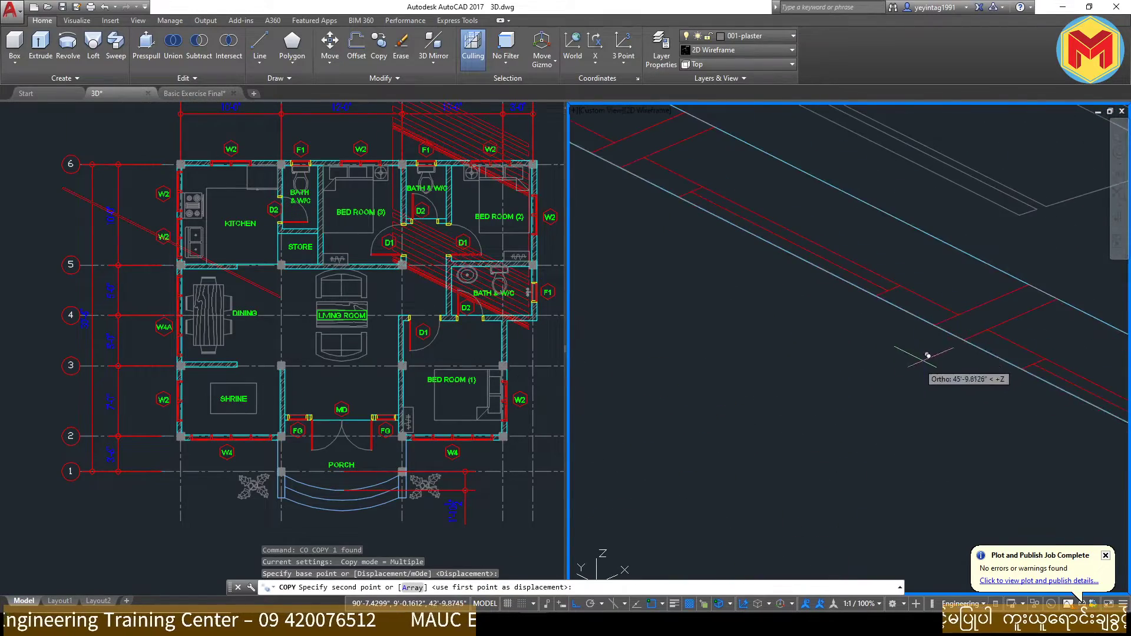
click(948, 333)
scroll(948, 333, down, 6)
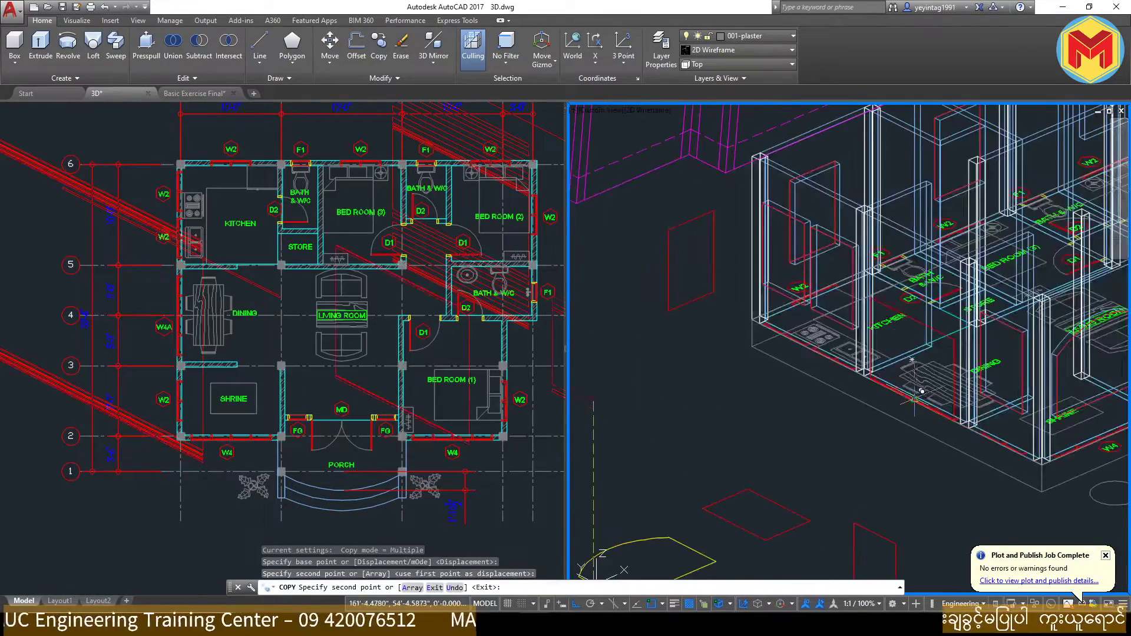
key(Return)
Step: Move the window solid near the kitchen by 36 units
middle_drag(766, 412, 709, 463)
scroll(853, 458, up, 4)
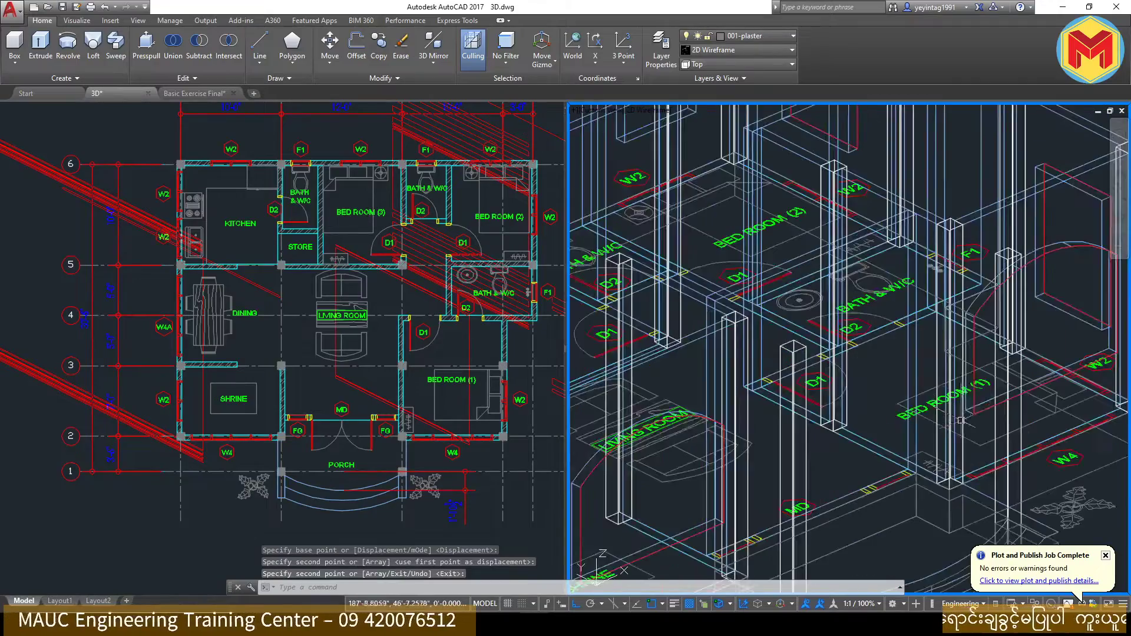
middle_drag(853, 458, 1079, 521)
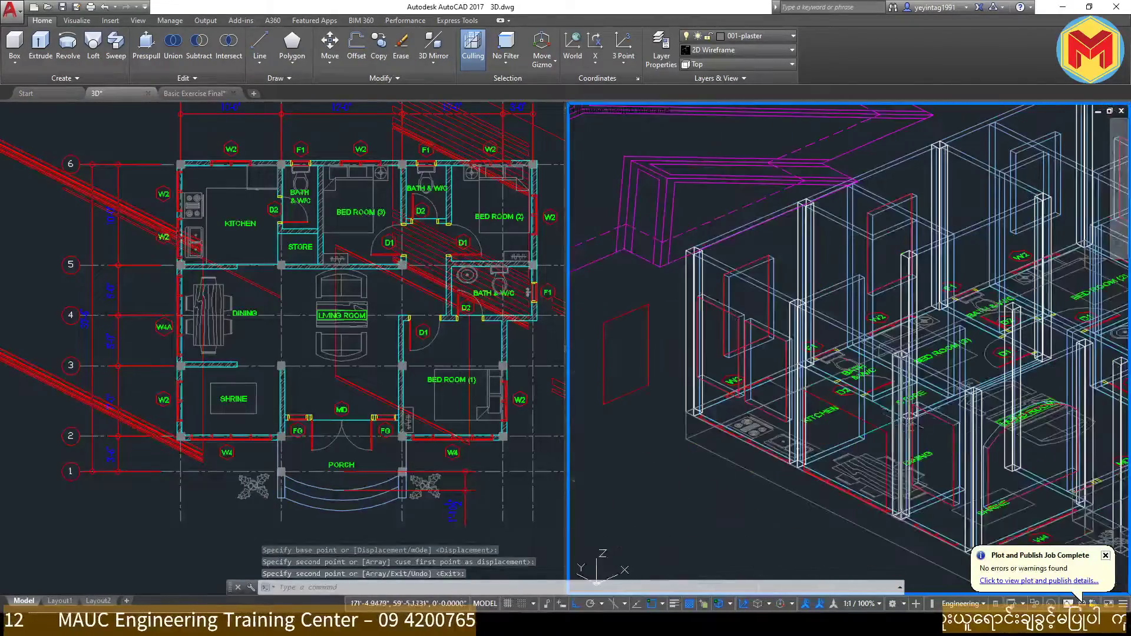
scroll(896, 451, up, 3)
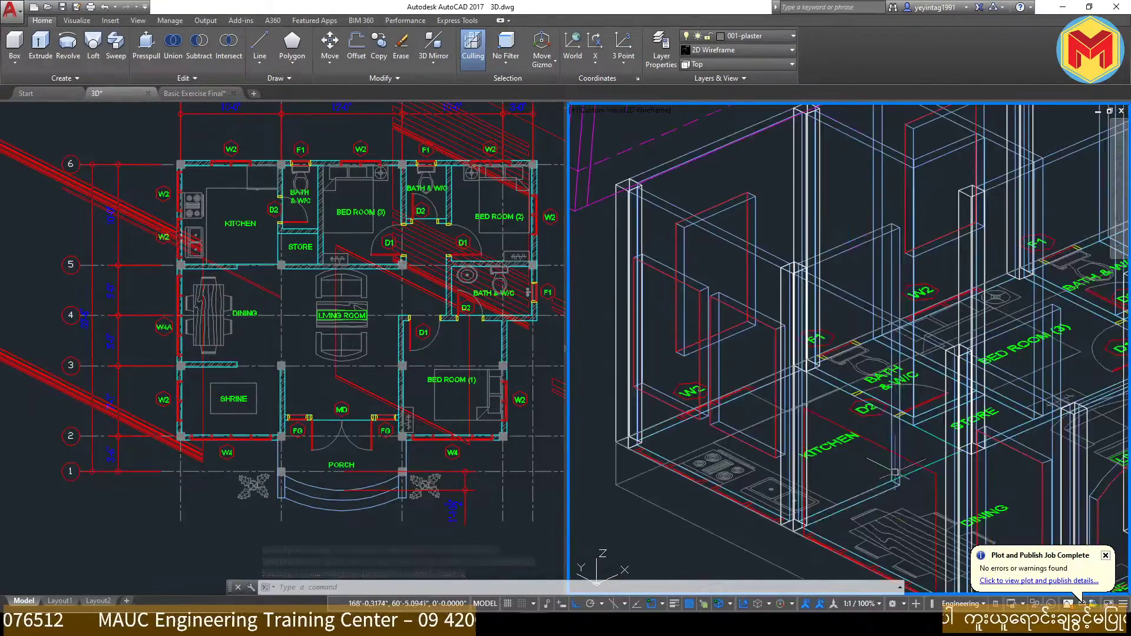
click(901, 450)
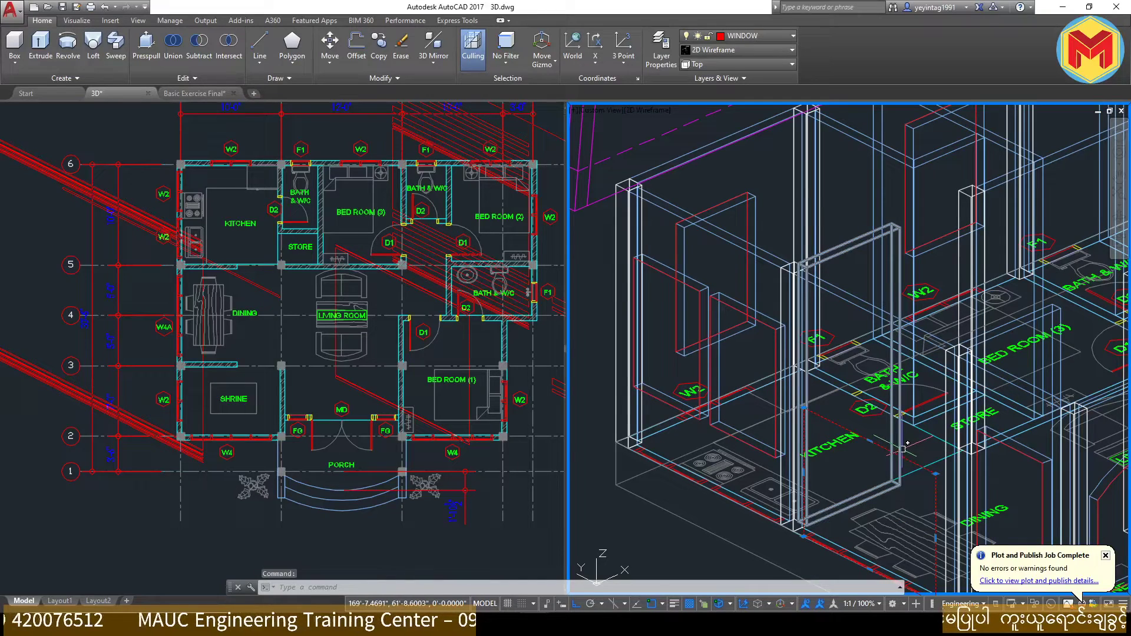
mouse_move(903, 448)
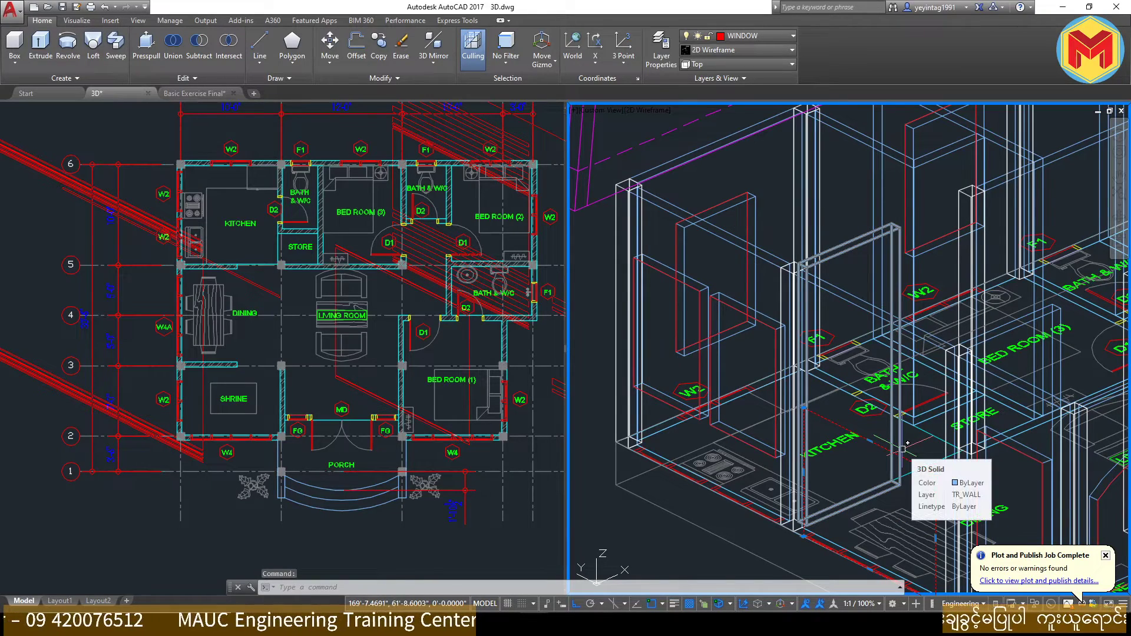
scroll(902, 449, down, 3)
text(m)
key(Return)
click(720, 456)
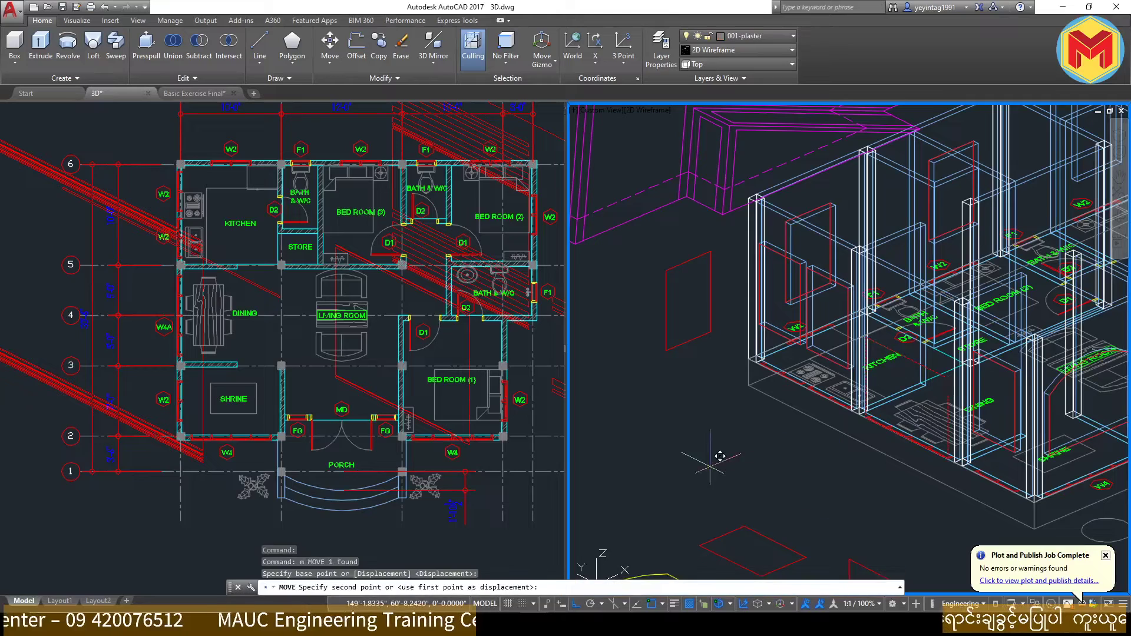
text(6)
key(Return)
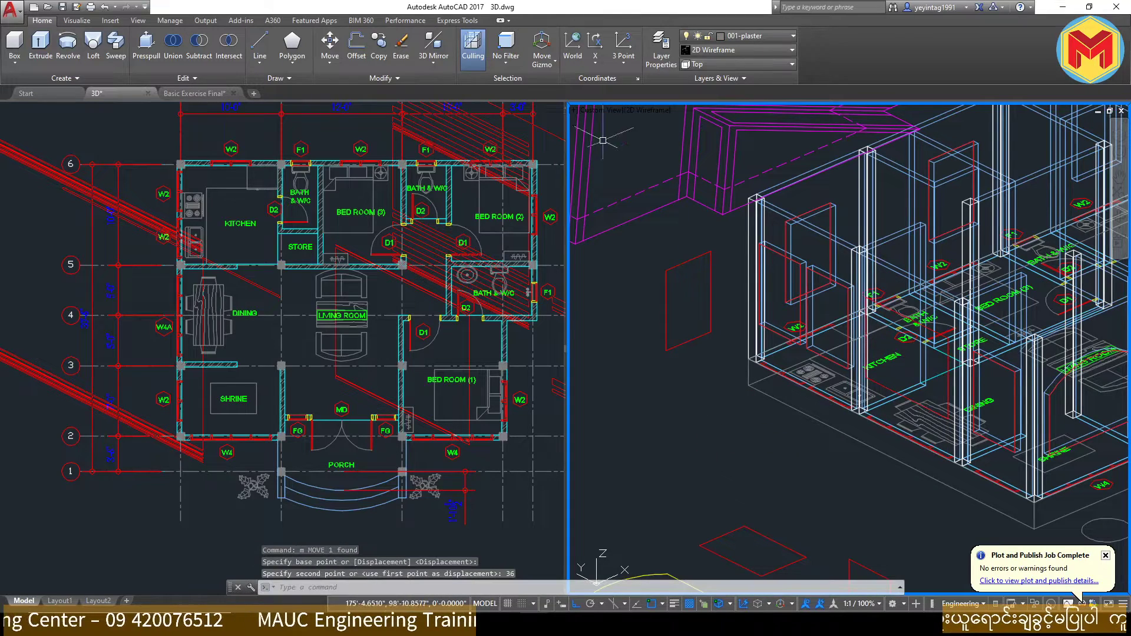
click(708, 52)
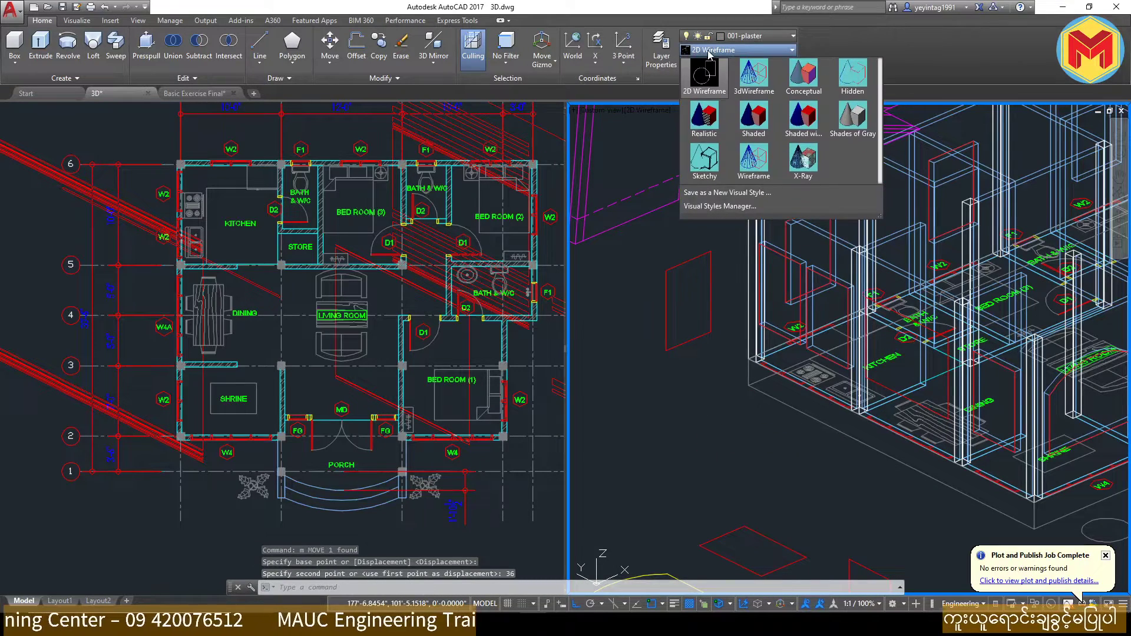
Step: Set Conceptual style, press-pull the window outline on the wall, and orbit to the porch side
click(795, 80)
click(141, 47)
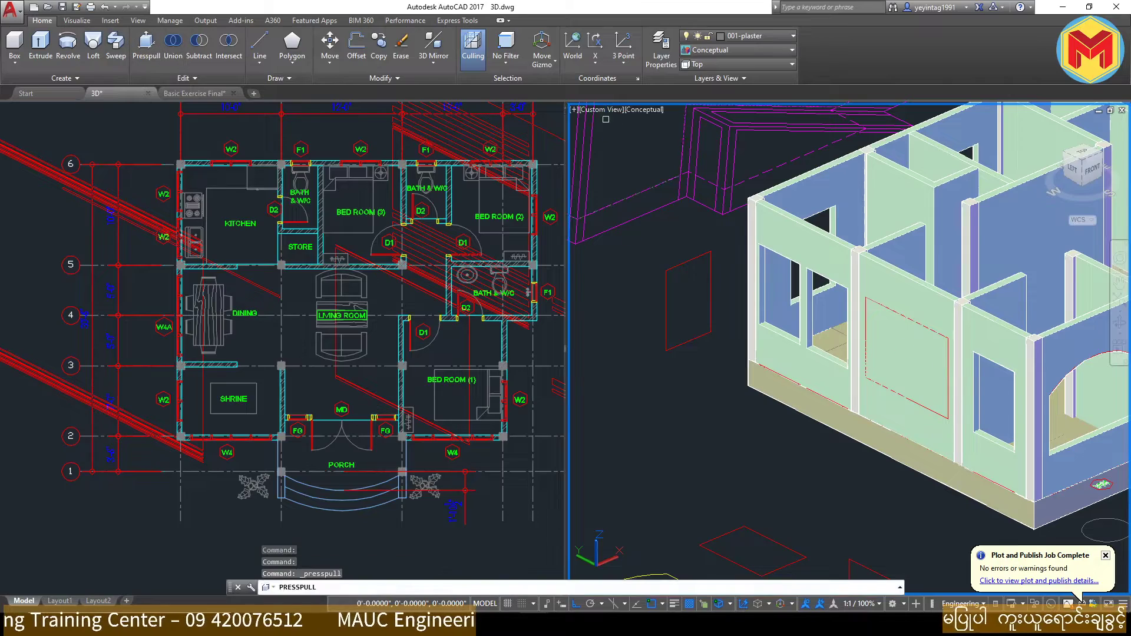
click(1010, 259)
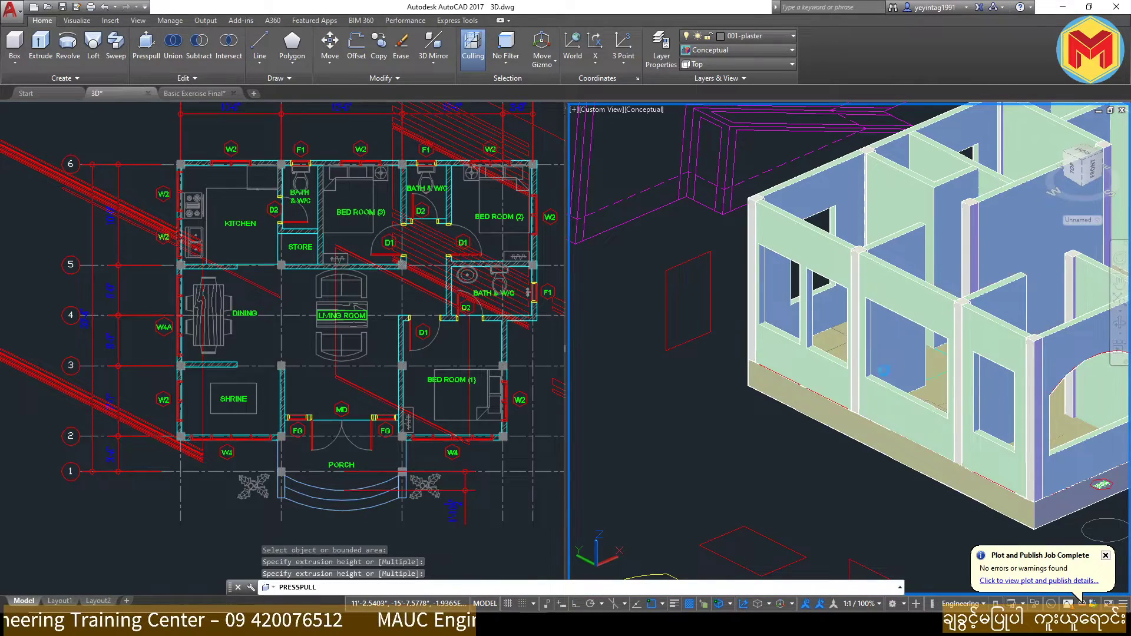
key(Escape)
scroll(959, 389, down, 5)
mouse_move(959, 389)
shift+middle_down()
mouse_move(971, 428)
mouse_move(824, 420)
mouse_move(786, 437)
mouse_move(929, 488)
mouse_move(1062, 457)
mouse_move(1036, 465)
shift+middle_up()
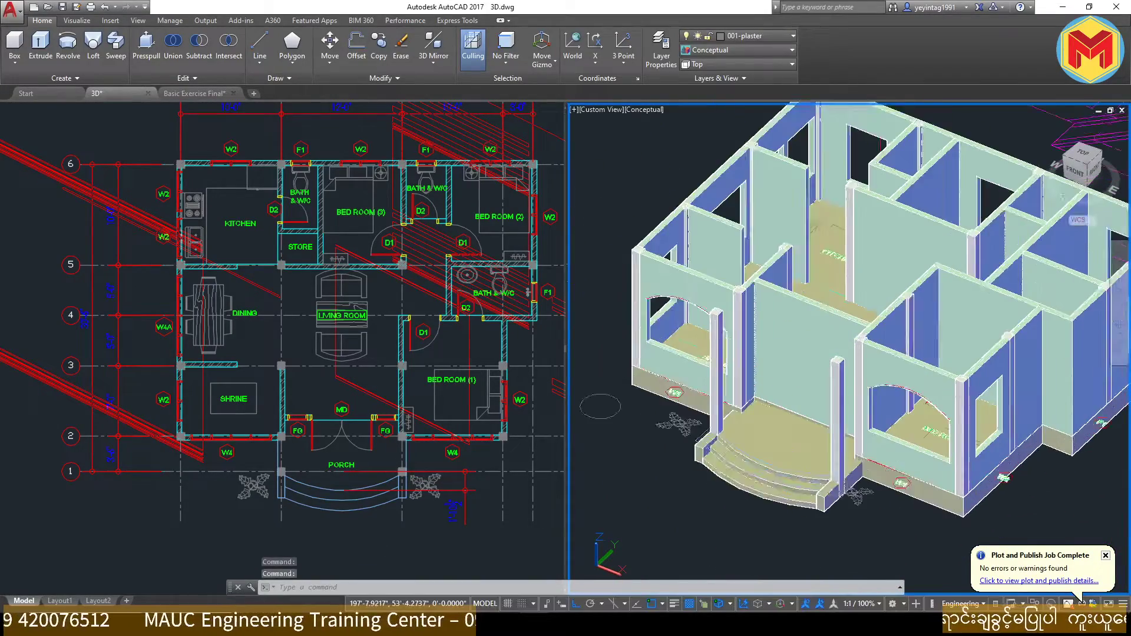
scroll(883, 459, down, 4)
Step: Zoom to the window objects and start copying the F1 window frame
middle_drag(798, 530, 825, 457)
scroll(825, 457, up, 2)
scroll(913, 377, up, 3)
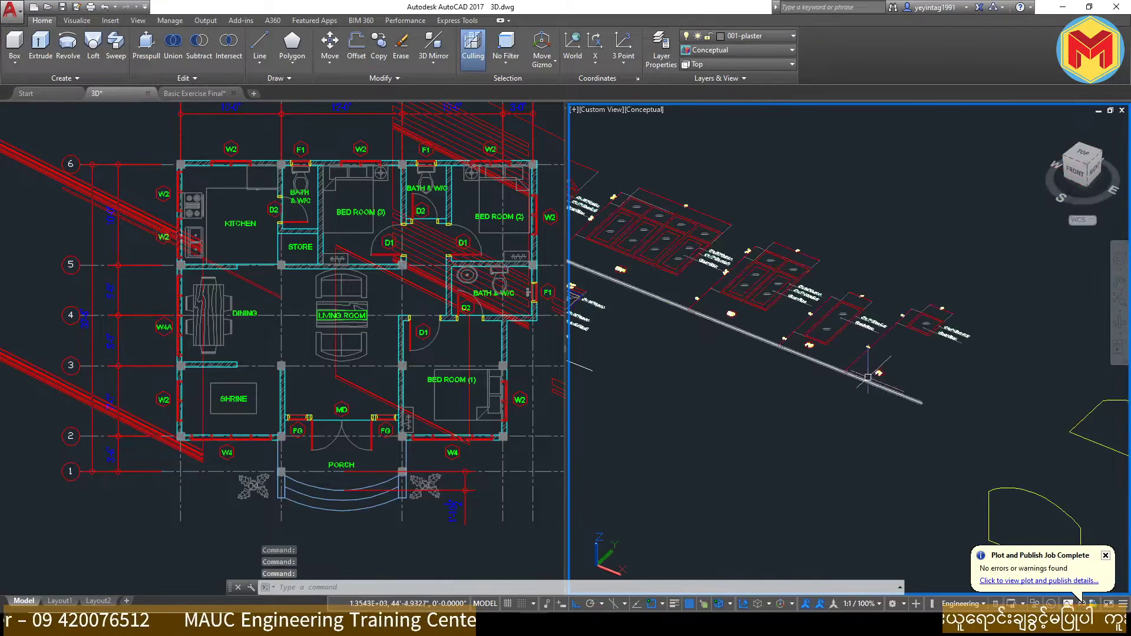
scroll(969, 323, up, 4)
click(966, 322)
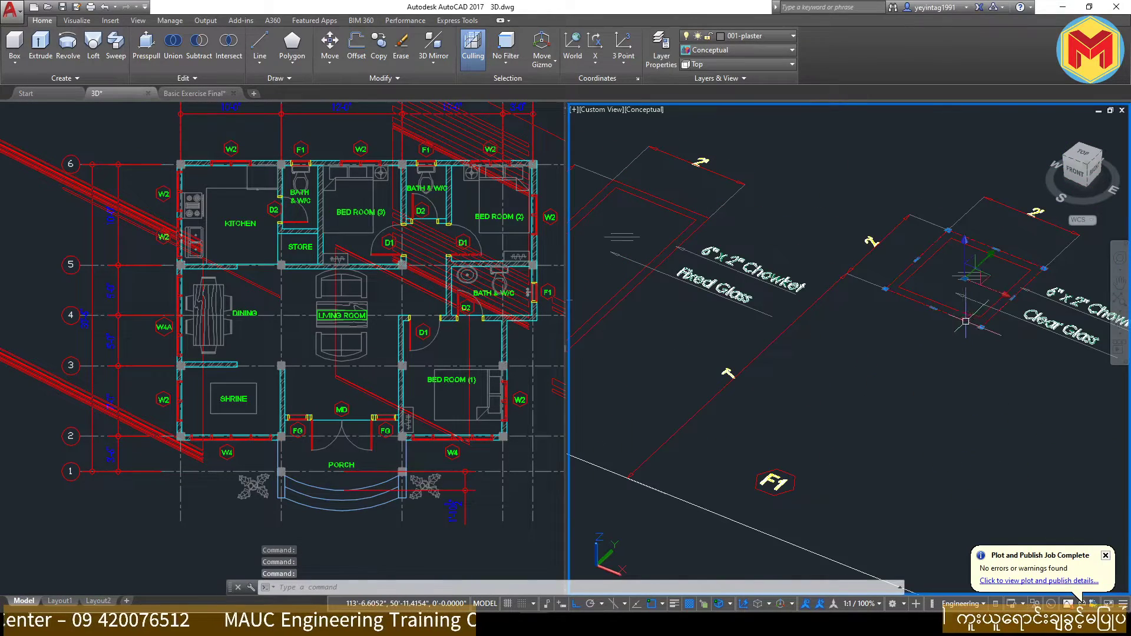
scroll(925, 379, down, 3)
text(co)
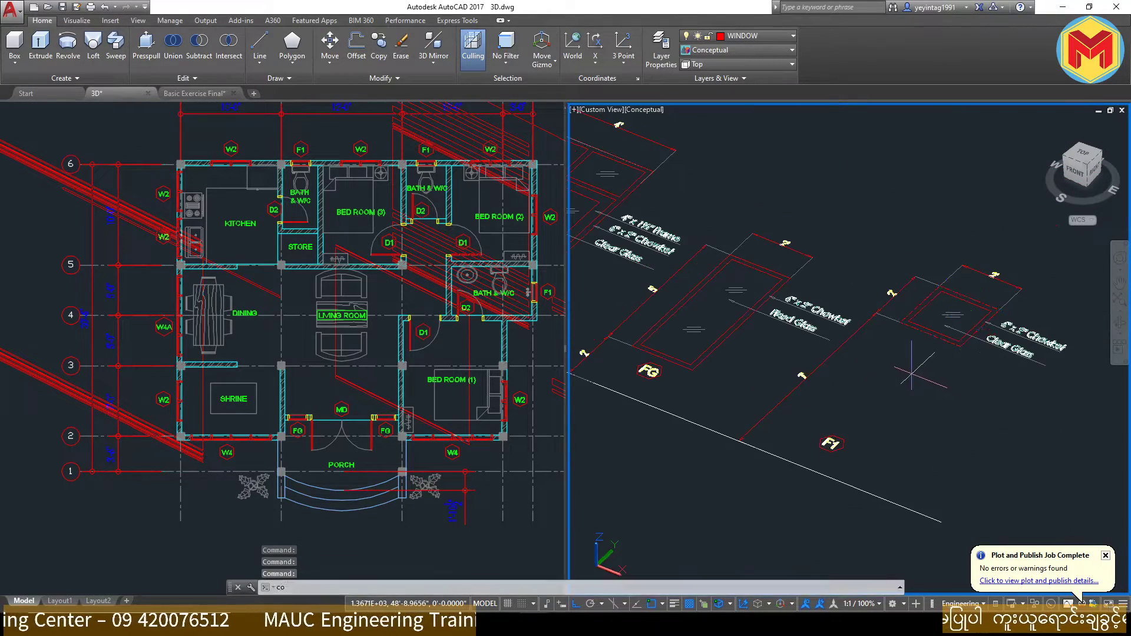
key(Return)
scroll(926, 379, down, 2)
click(922, 339)
Step: Cancel the F1 copy and return to the left floor-plan viewport
scroll(940, 412, down, 2)
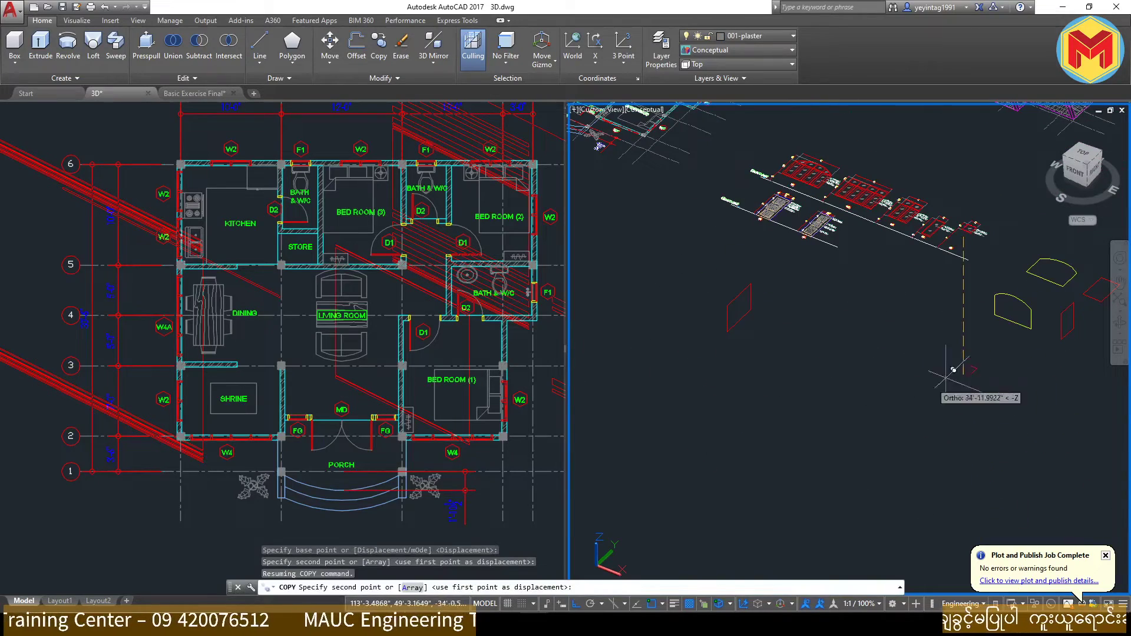
scroll(949, 383, down, 2)
scroll(977, 402, down, 2)
scroll(979, 394, up, 5)
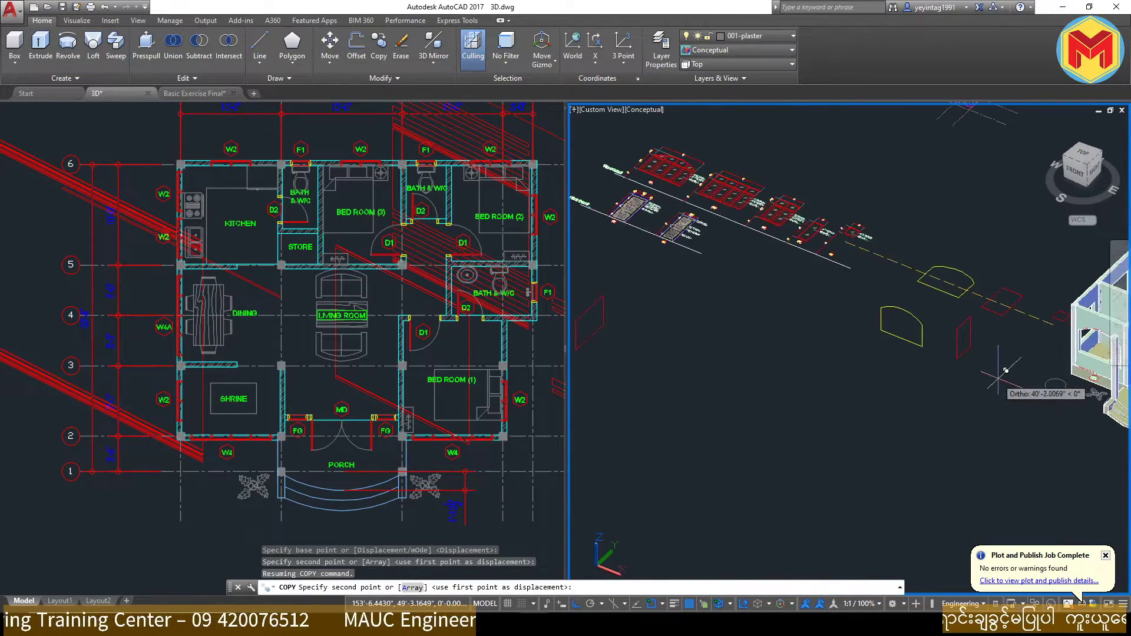
key(Escape)
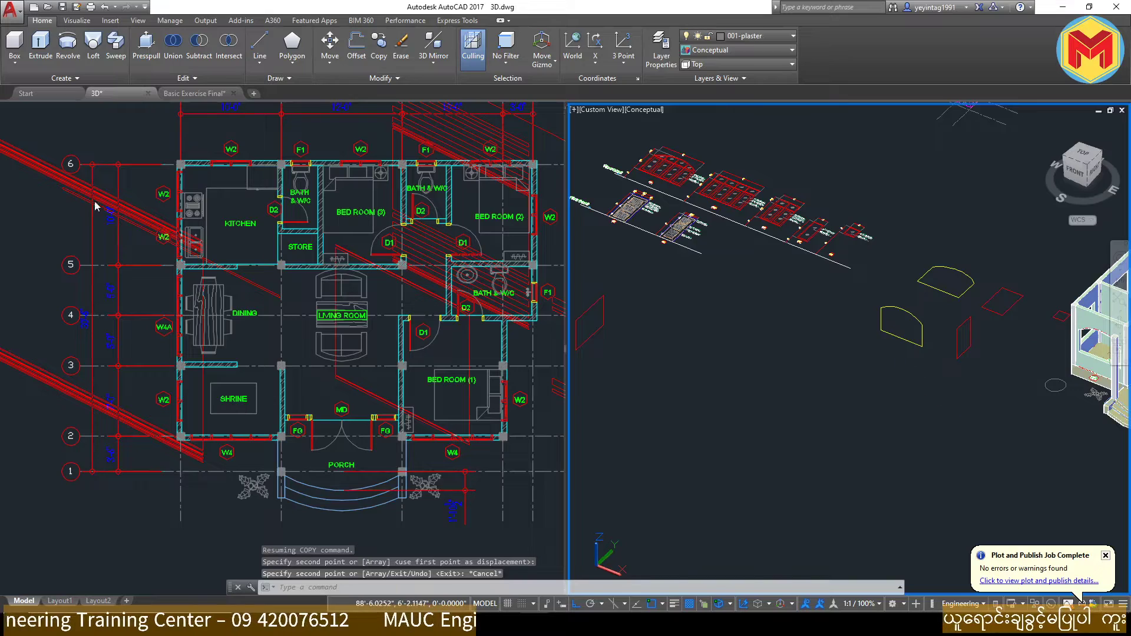
click(168, 194)
Step: Slide the floor plan left, then make the right 3D viewport active
scroll(258, 175, up, 2)
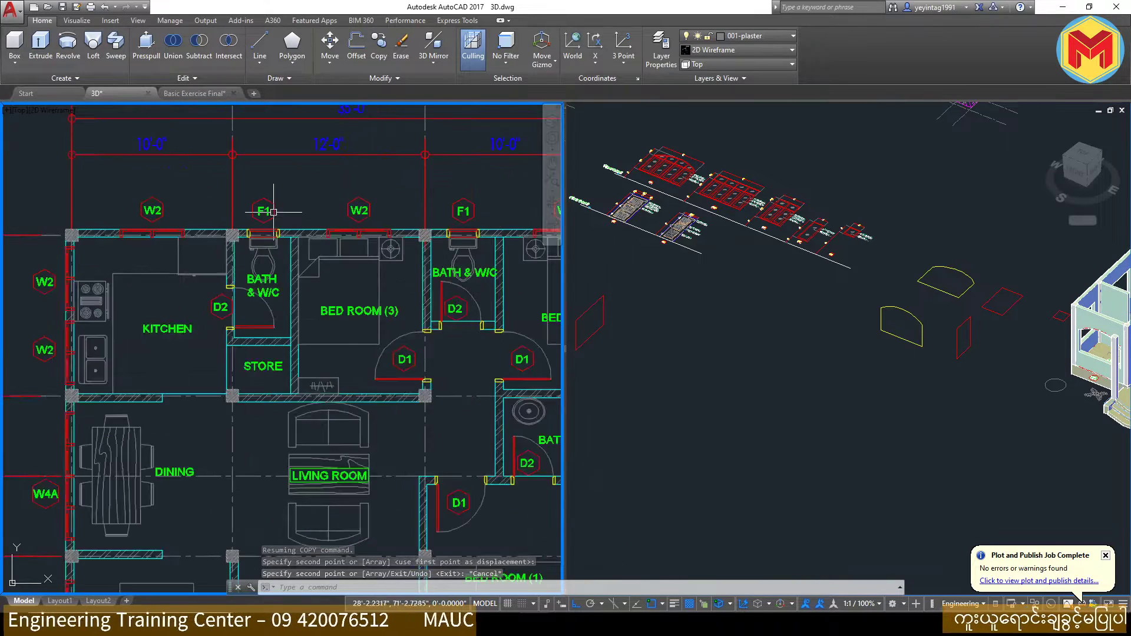
scroll(376, 227, down, 2)
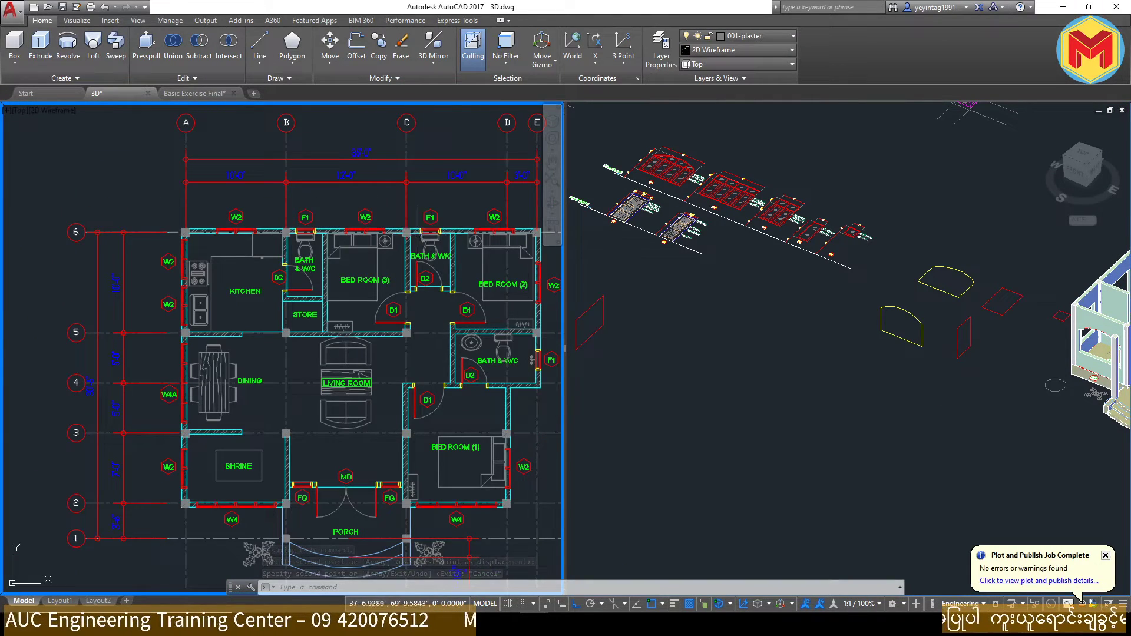
middle_drag(418, 233, 382, 231)
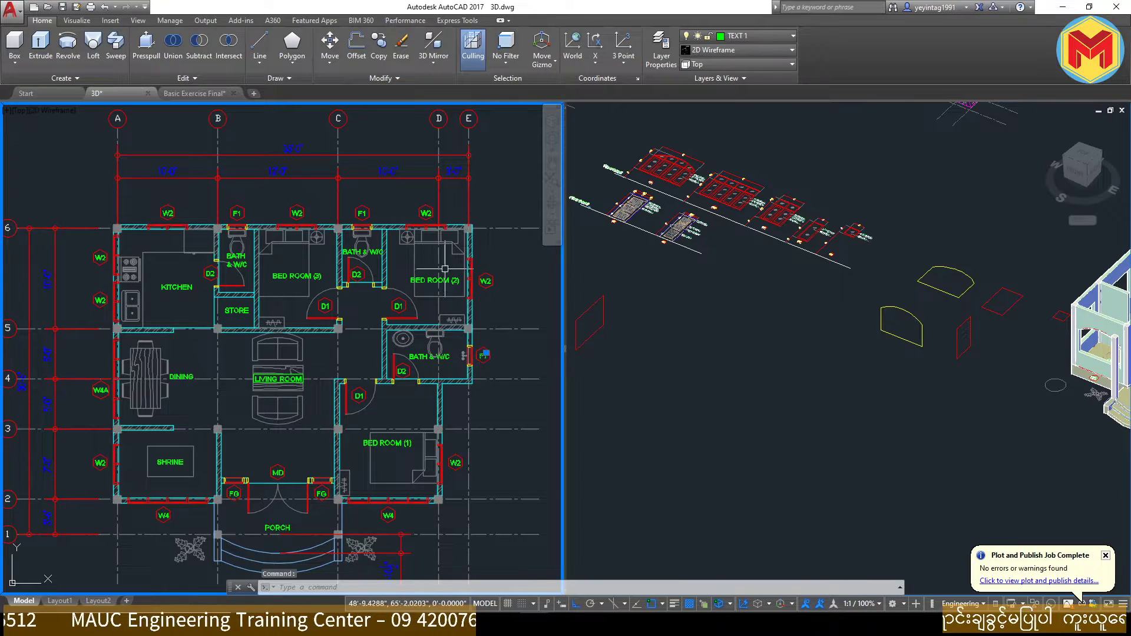
scroll(429, 228, up, 4)
scroll(269, 192, down, 2)
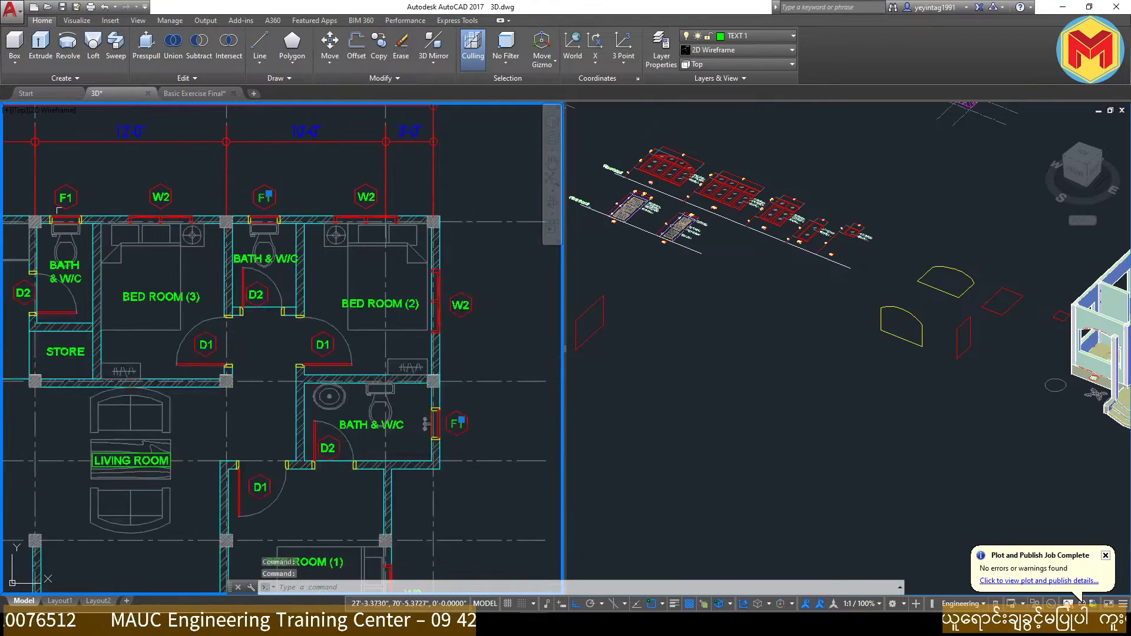
scroll(436, 260, down, 3)
scroll(448, 262, down, 1)
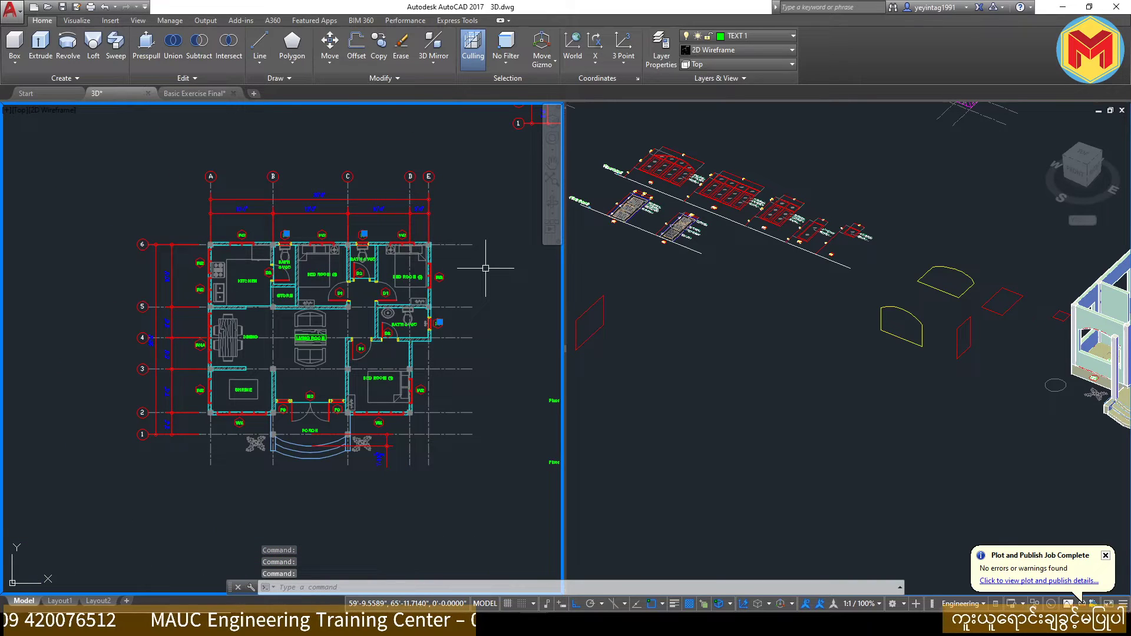
scroll(172, 277, up, 3)
scroll(172, 277, down, 3)
click(901, 421)
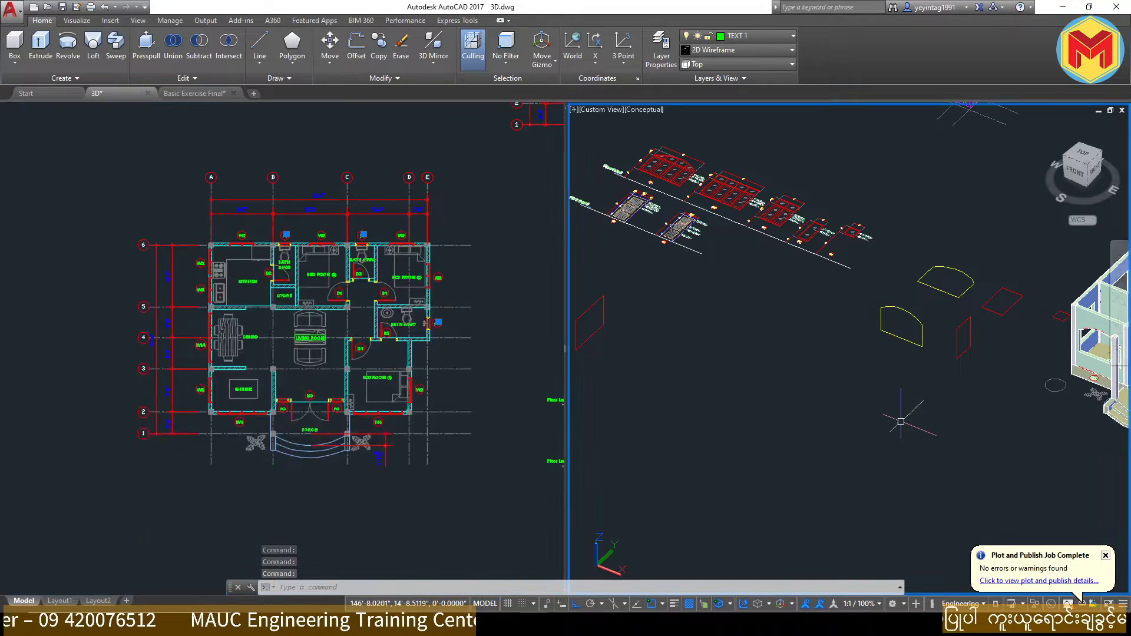
Step: Show the 3D house from NE Isometric in the 2D Wireframe visual style
click(779, 64)
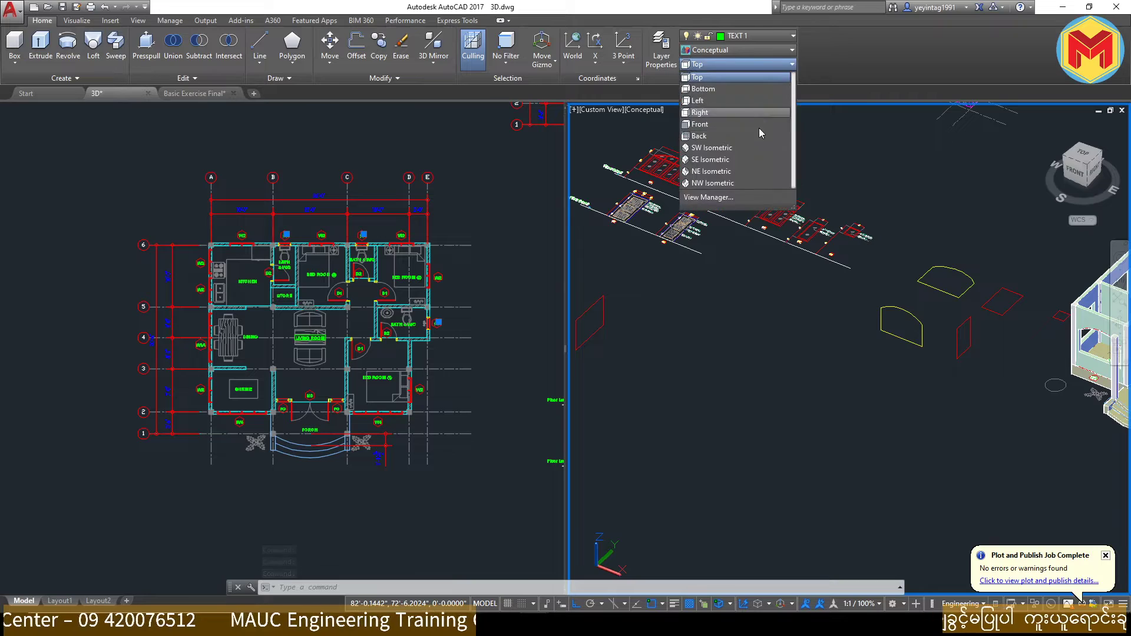
click(748, 171)
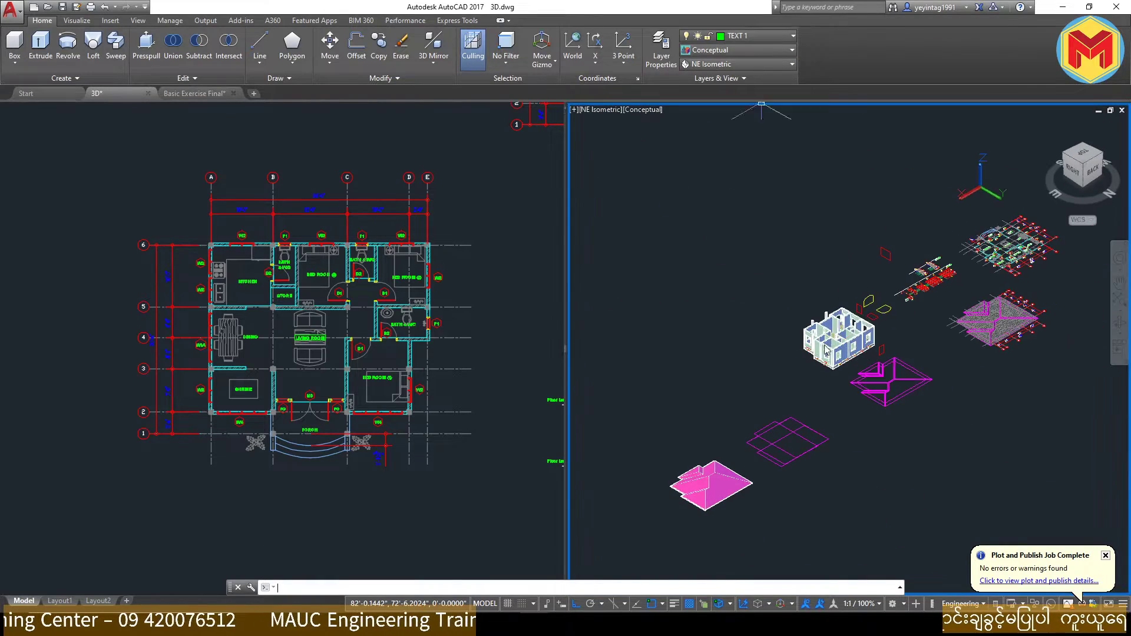
scroll(817, 306, up, 3)
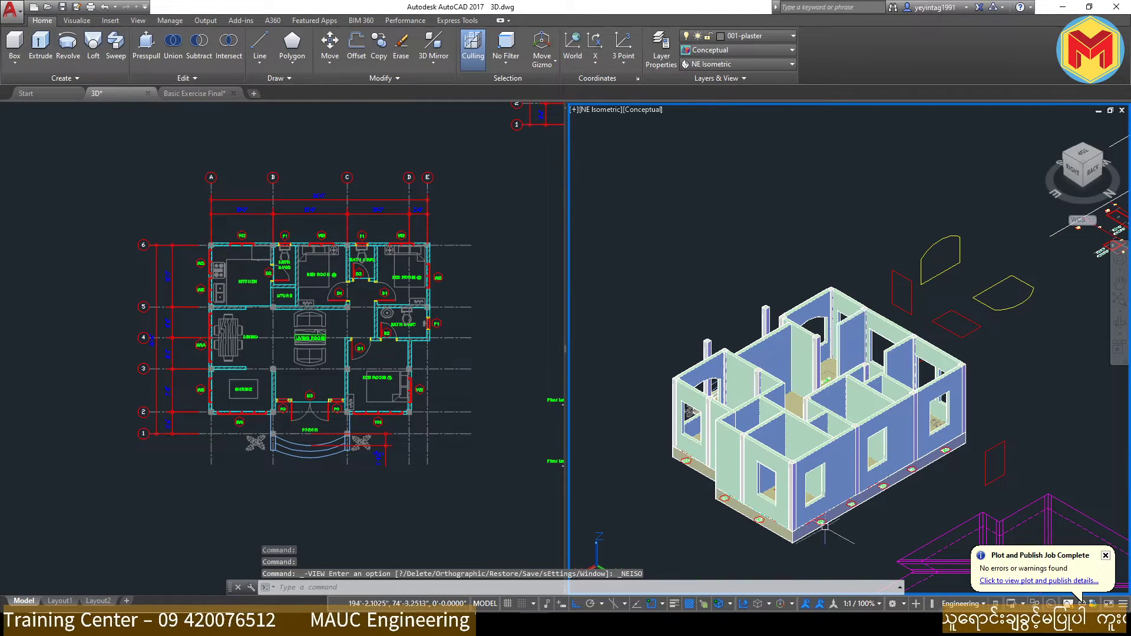
click(736, 50)
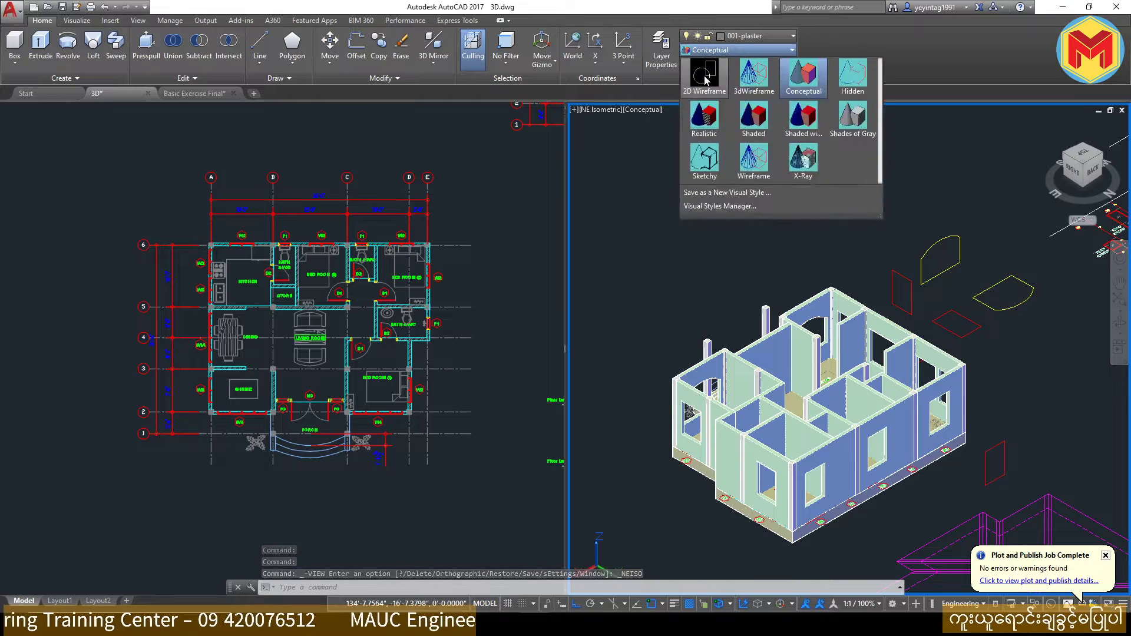
click(704, 77)
scroll(860, 295, down, 3)
scroll(859, 283, up, 3)
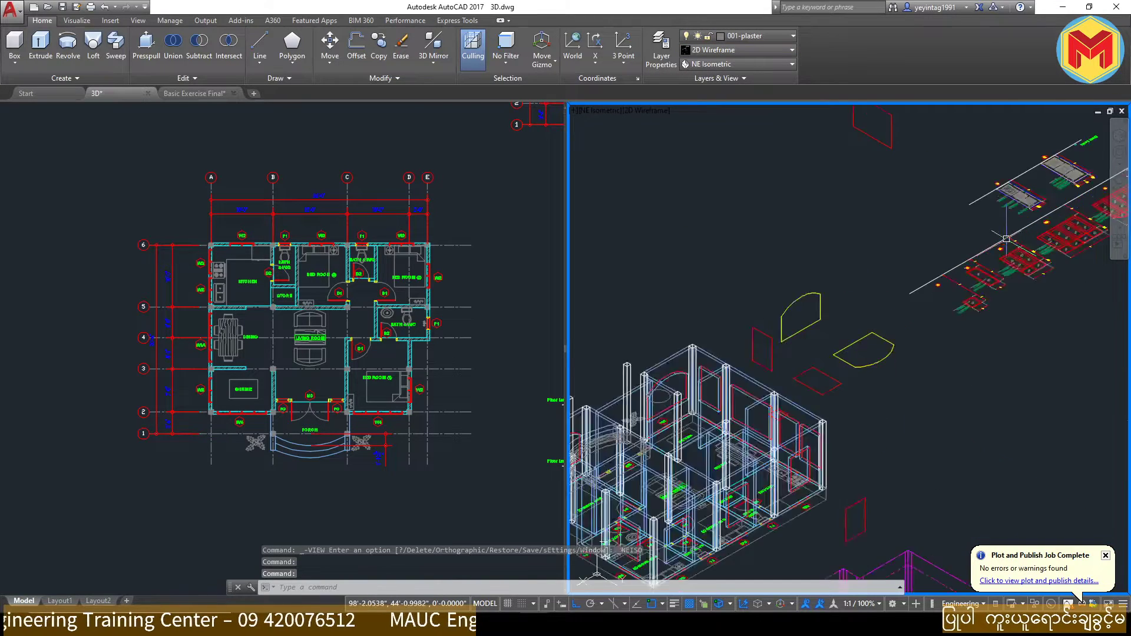
scroll(858, 276, up, 3)
scroll(859, 275, up, 3)
scroll(710, 365, up, 3)
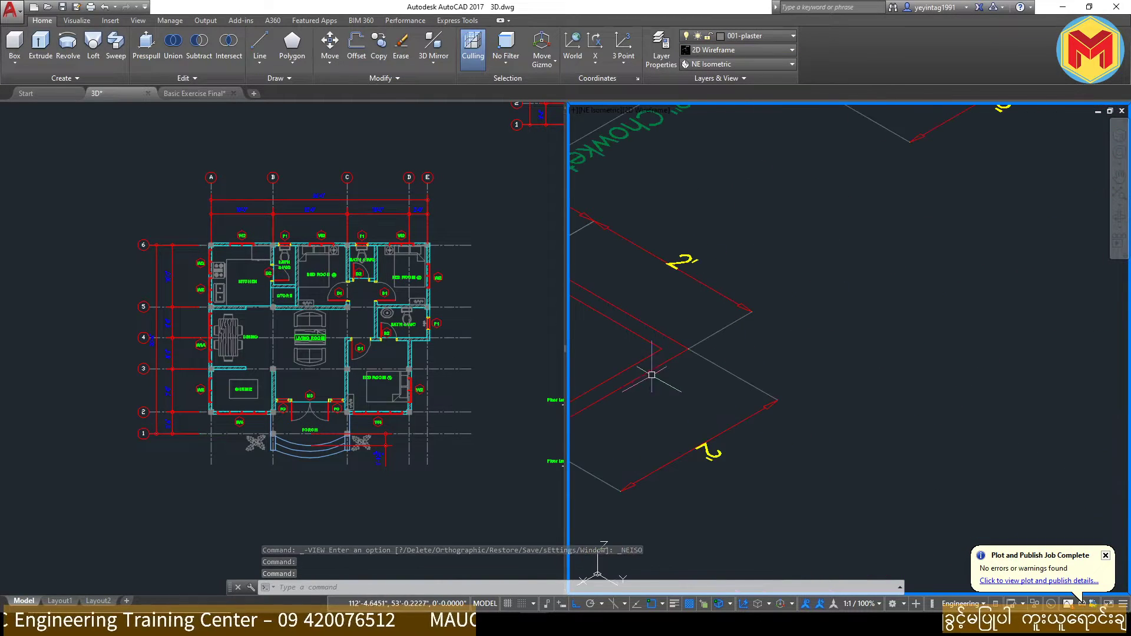
scroll(765, 353, down, 5)
Step: Copy a small window rectangle from the plans to a spot beside the 3D house
click(899, 334)
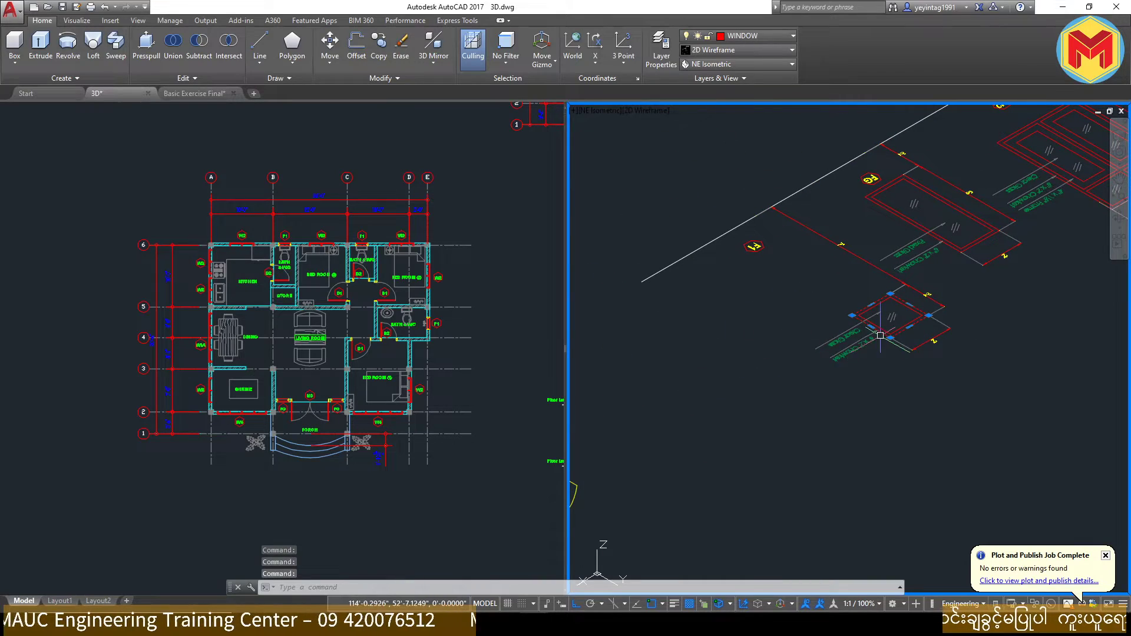
text(co)
key(Return)
click(880, 335)
scroll(895, 324, down, 3)
scroll(942, 265, down, 2)
mouse_move(890, 277)
middle_down()
mouse_move(950, 272)
mouse_move(1001, 210)
middle_up()
click(630, 355)
key(Escape)
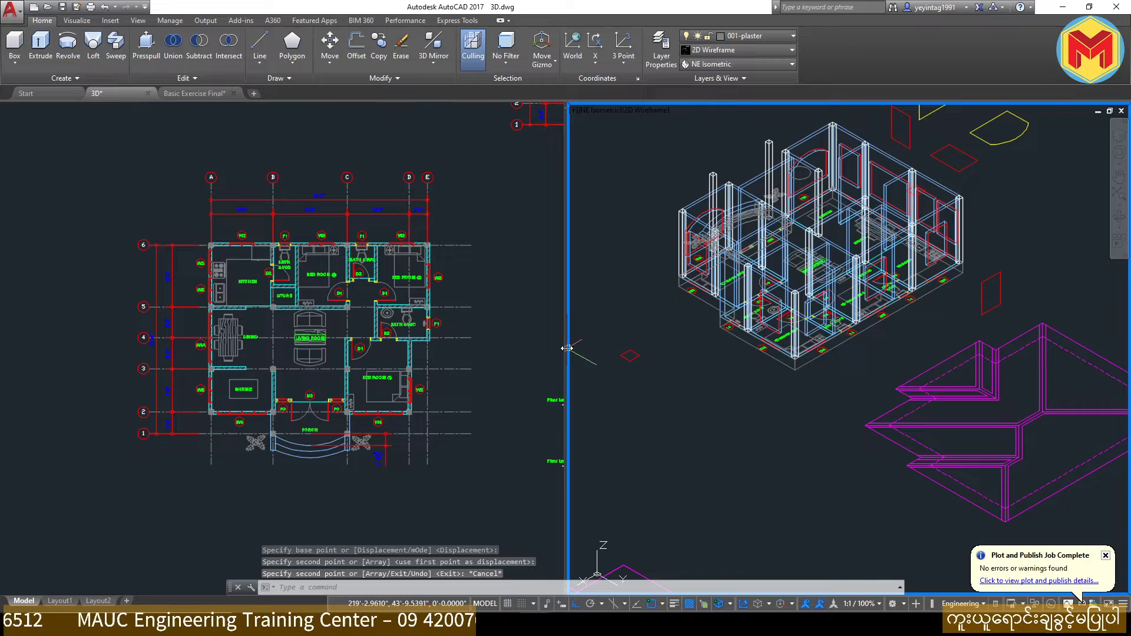
key(Escape)
Step: Widen the 3D viewport and start 3DROTATE on the copied window outline
drag(567, 348, 437, 348)
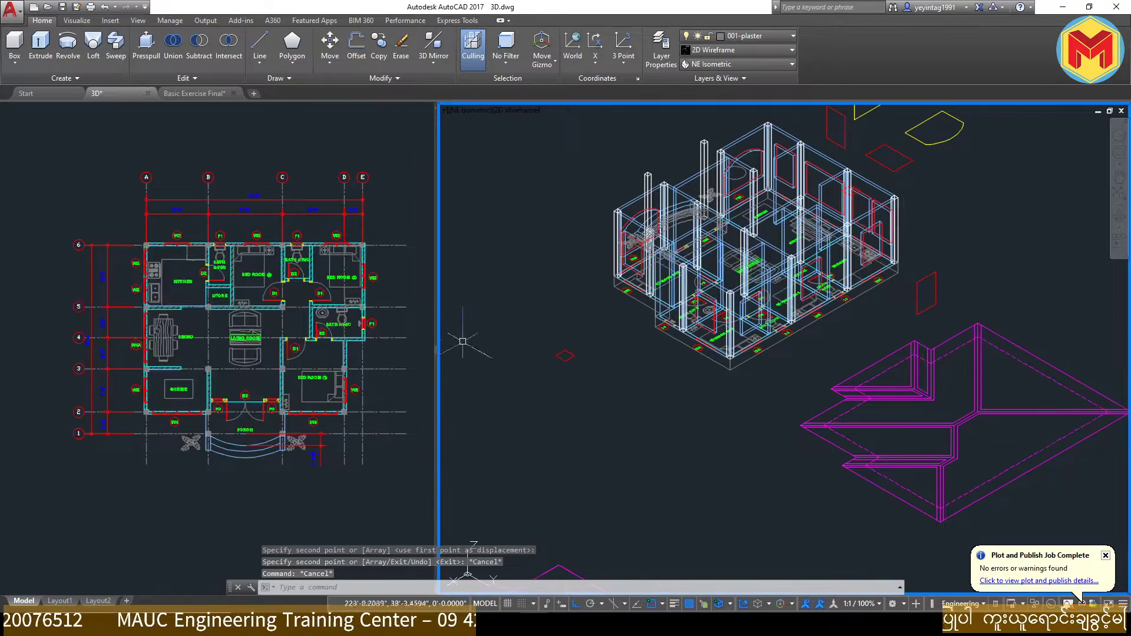
click(550, 383)
scroll(542, 363, up, 3)
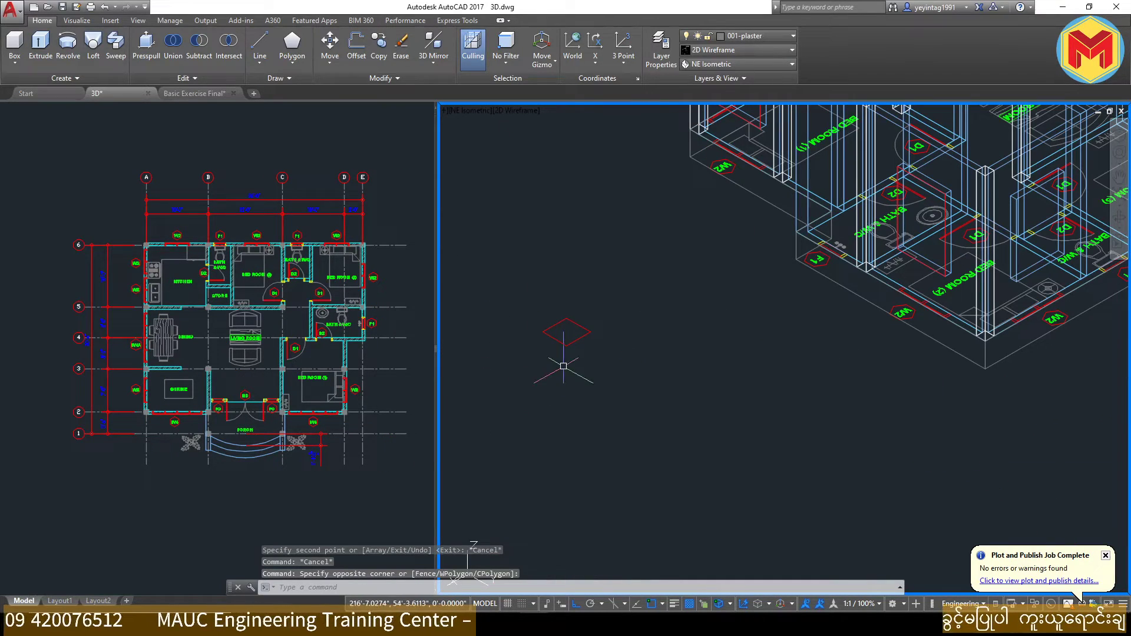
text(4t)
key(Return)
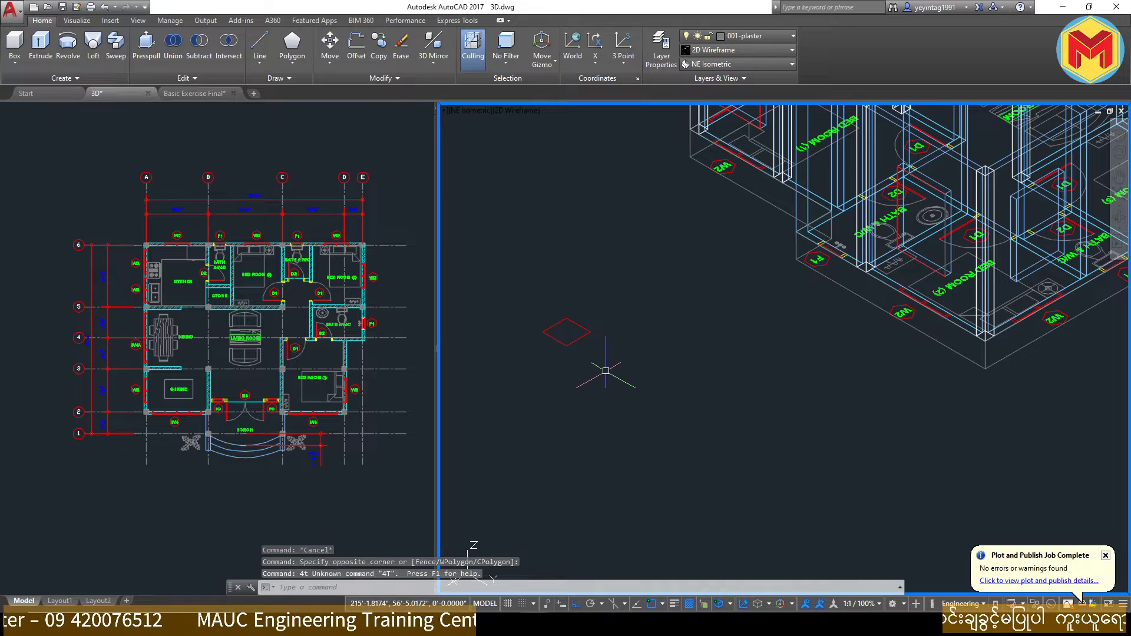
text(3r)
key(Return)
click(601, 377)
Step: Select the window copy for 3D rotation and pick a base point, then cancel
click(544, 313)
key(Return)
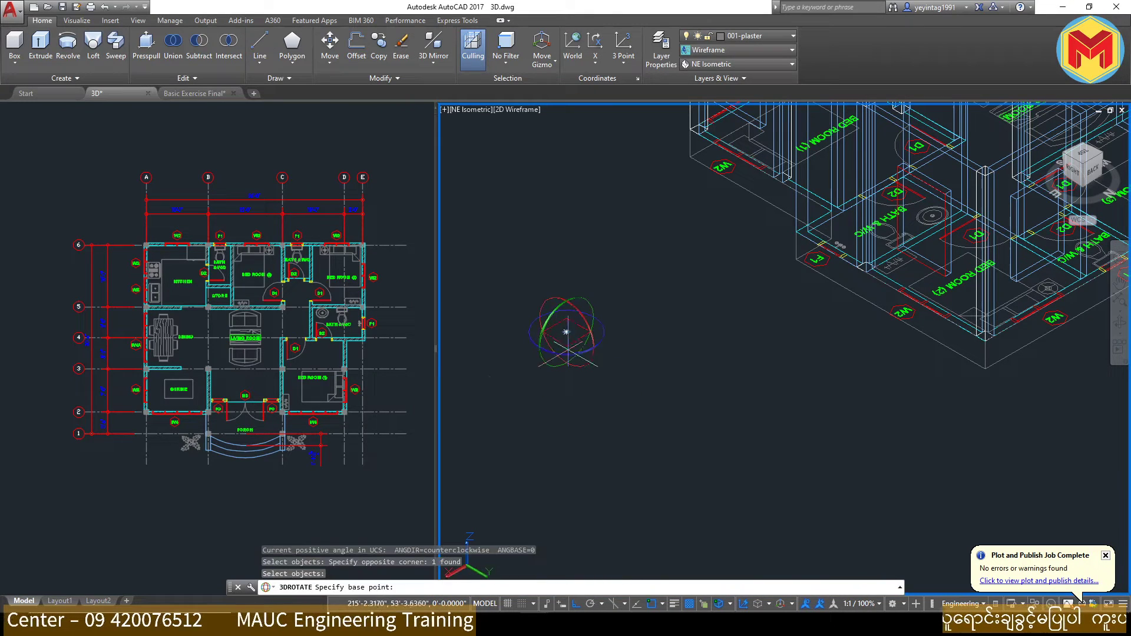
click(591, 362)
key(Escape)
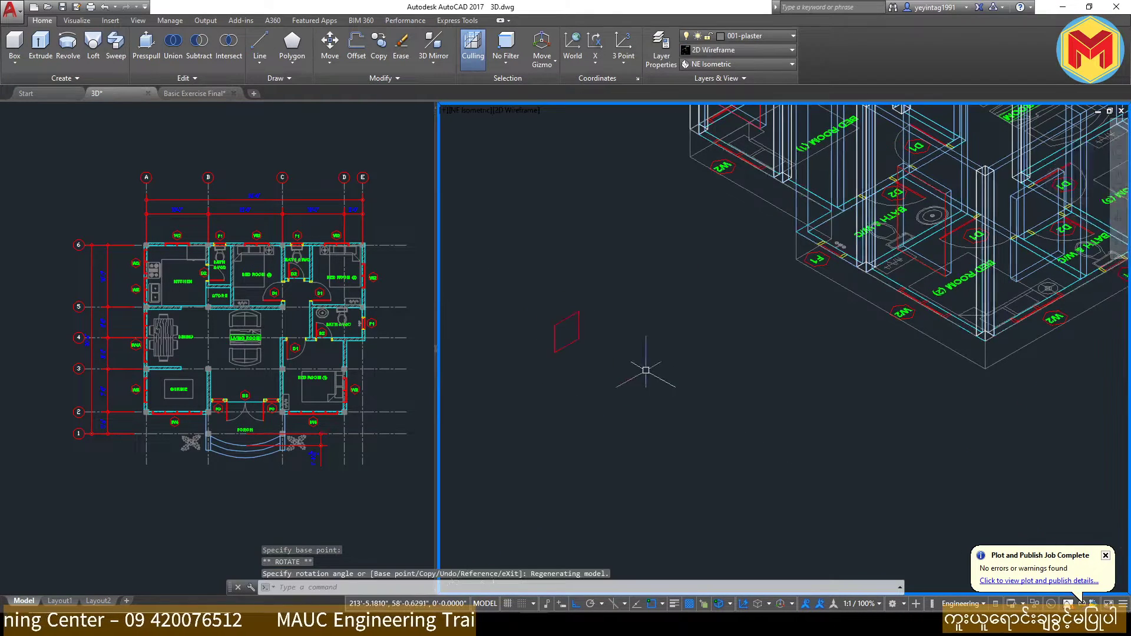
Step: Copy the small window rectangle to a new spot against the house wall
click(650, 365)
scroll(601, 341, up, 4)
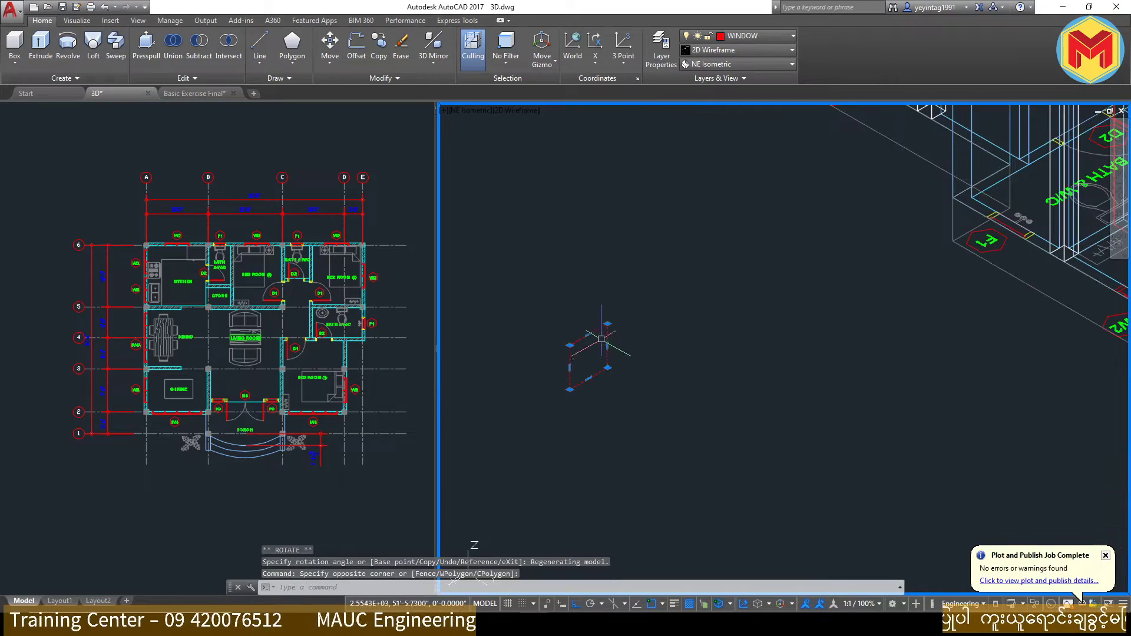
click(601, 352)
text(co)
key(Return)
click(602, 352)
scroll(876, 347, up, 3)
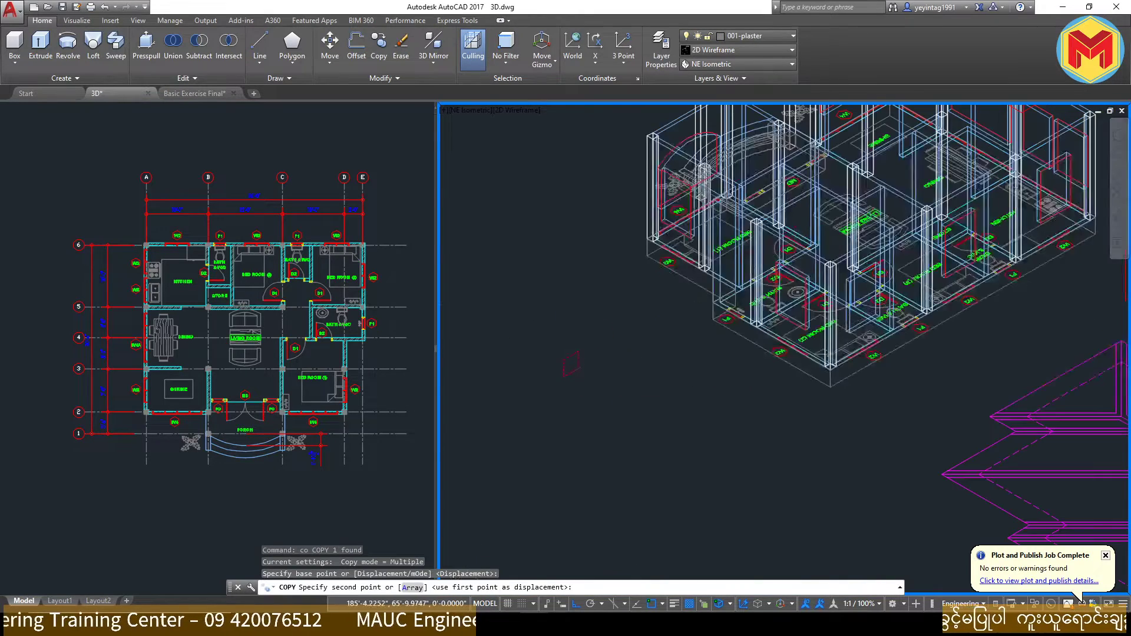
scroll(875, 346, up, 3)
click(876, 346)
scroll(875, 346, down, 4)
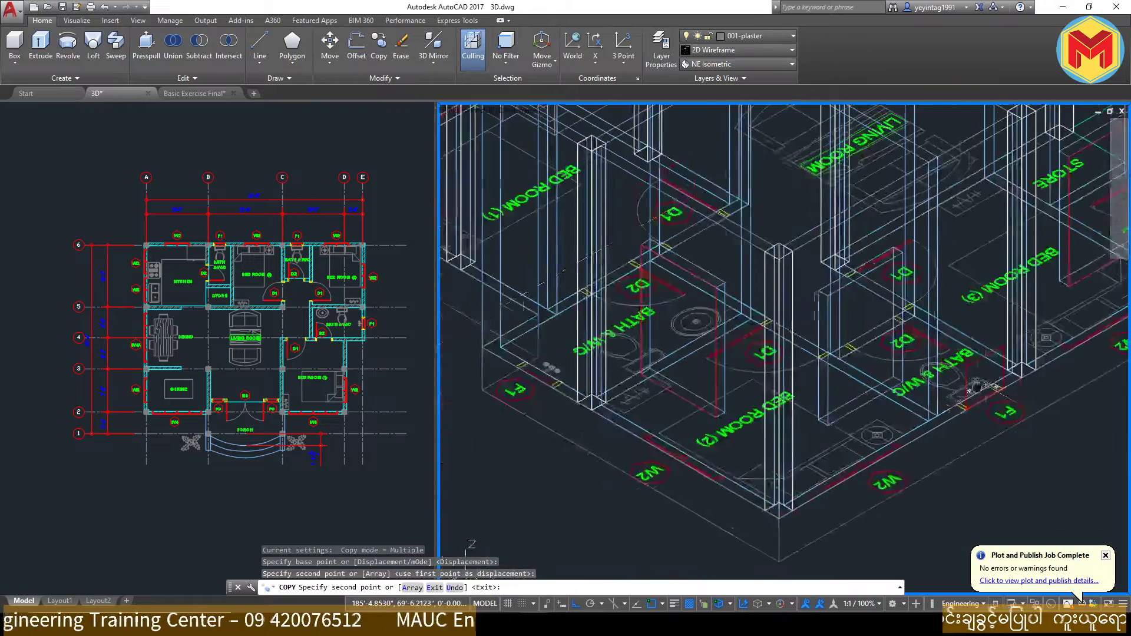
scroll(971, 294, up, 2)
scroll(1001, 301, up, 3)
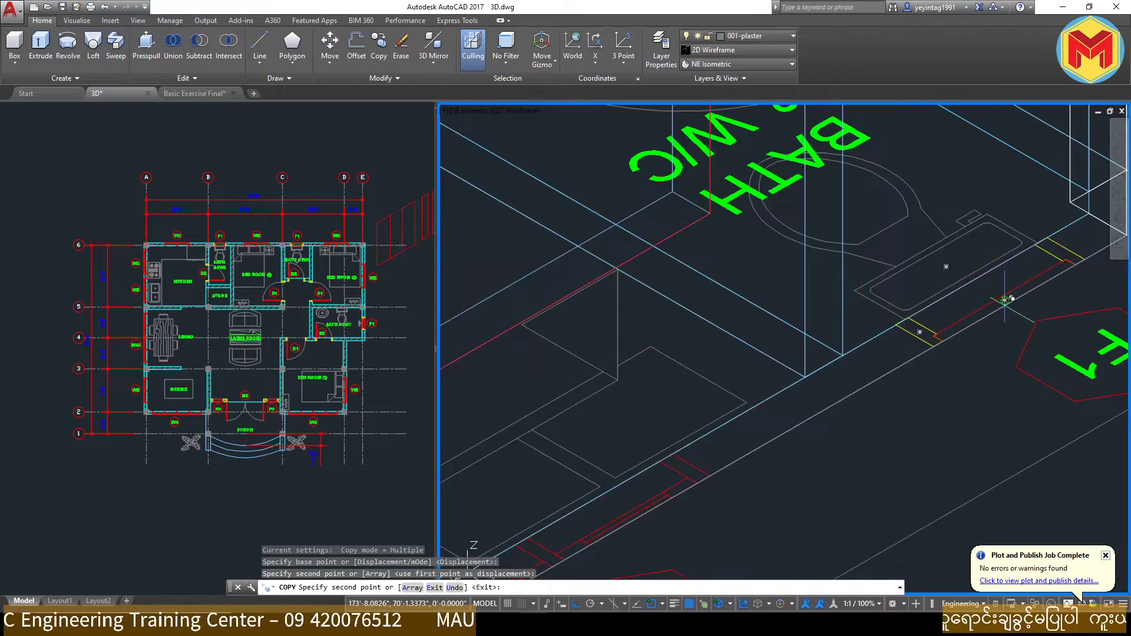
scroll(1004, 299, up, 2)
scroll(1004, 300, up, 2)
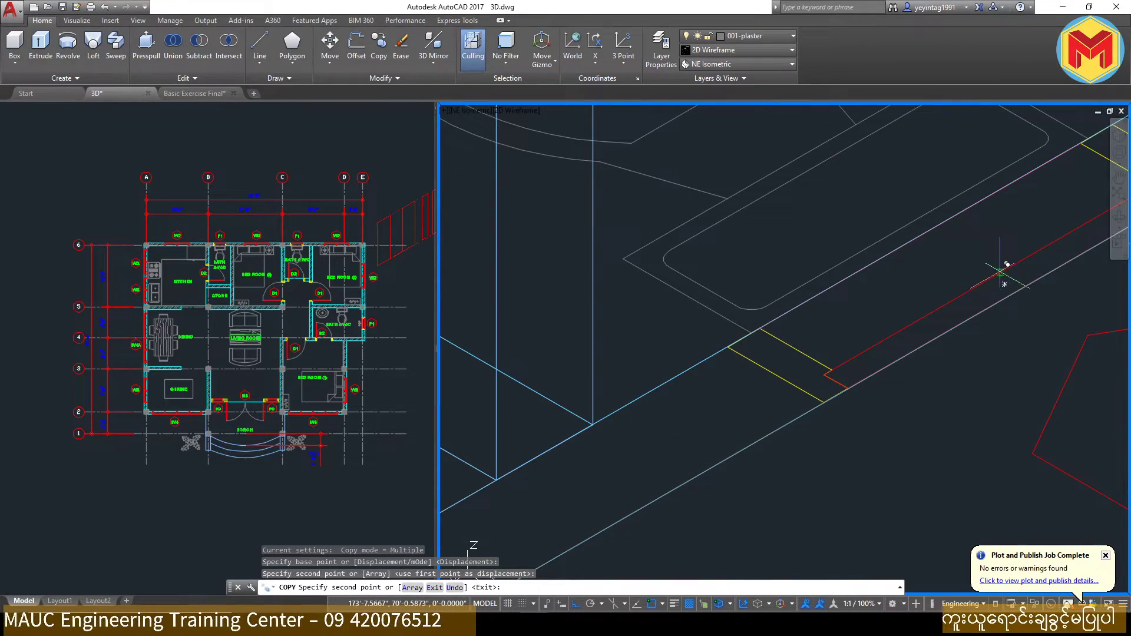
scroll(970, 268, down, 3)
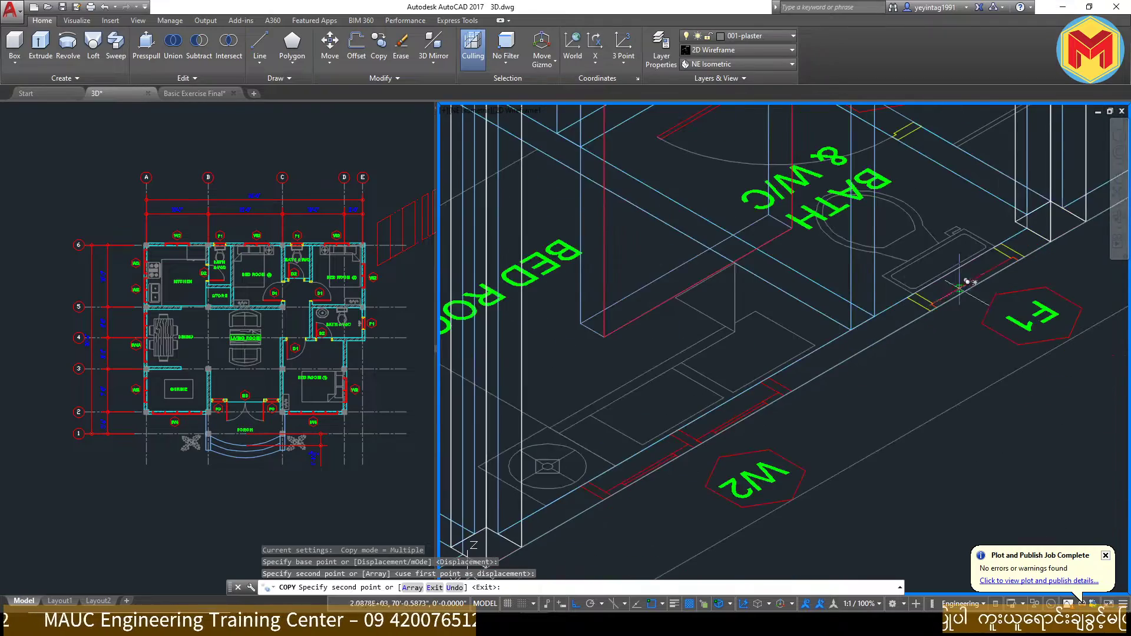
scroll(996, 274, up, 2)
scroll(943, 292, up, 2)
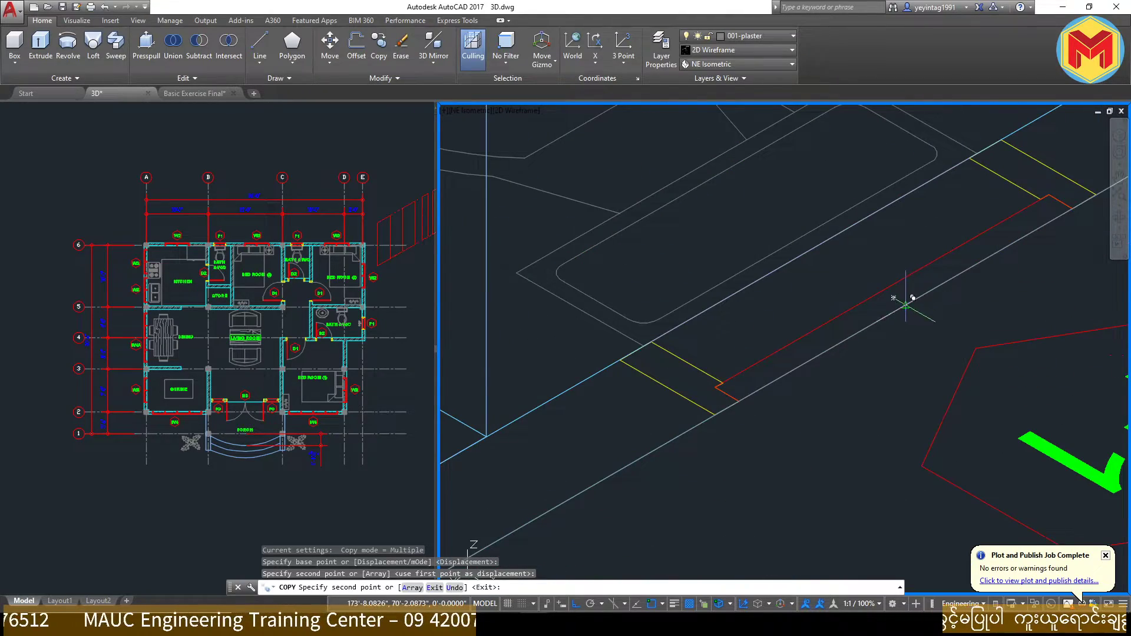
scroll(906, 303, down, 5)
scroll(766, 354, down, 2)
scroll(707, 383, down, 3)
scroll(615, 407, up, 4)
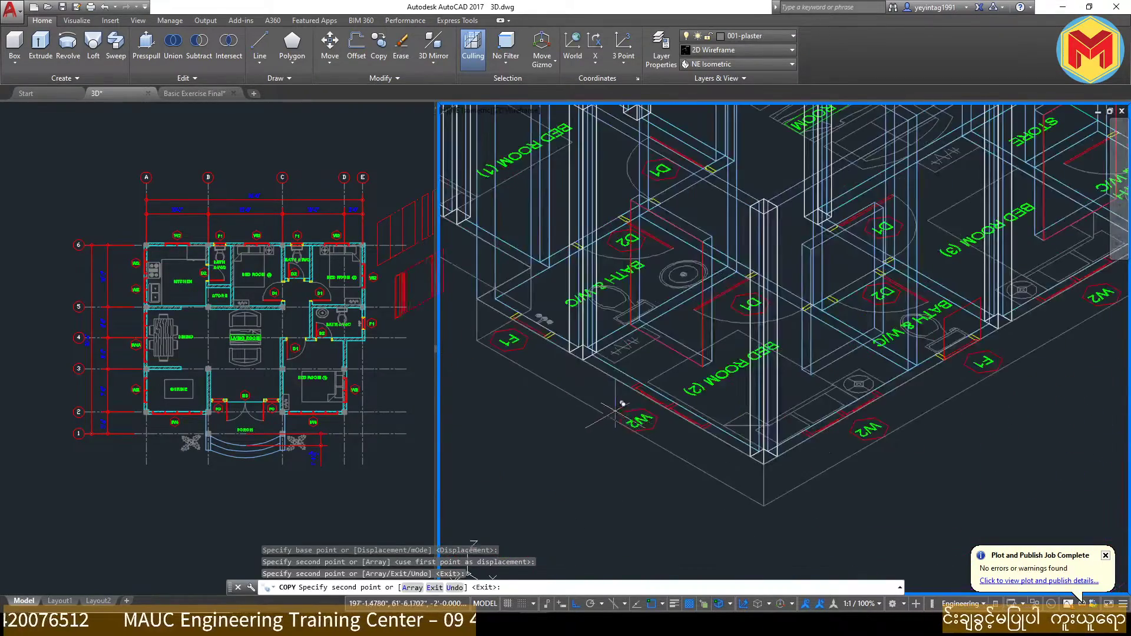
scroll(615, 406, down, 3)
key(Escape)
Step: 3D-rotate the window rectangle 90° so it stands upright, then reselect it
text(3r)
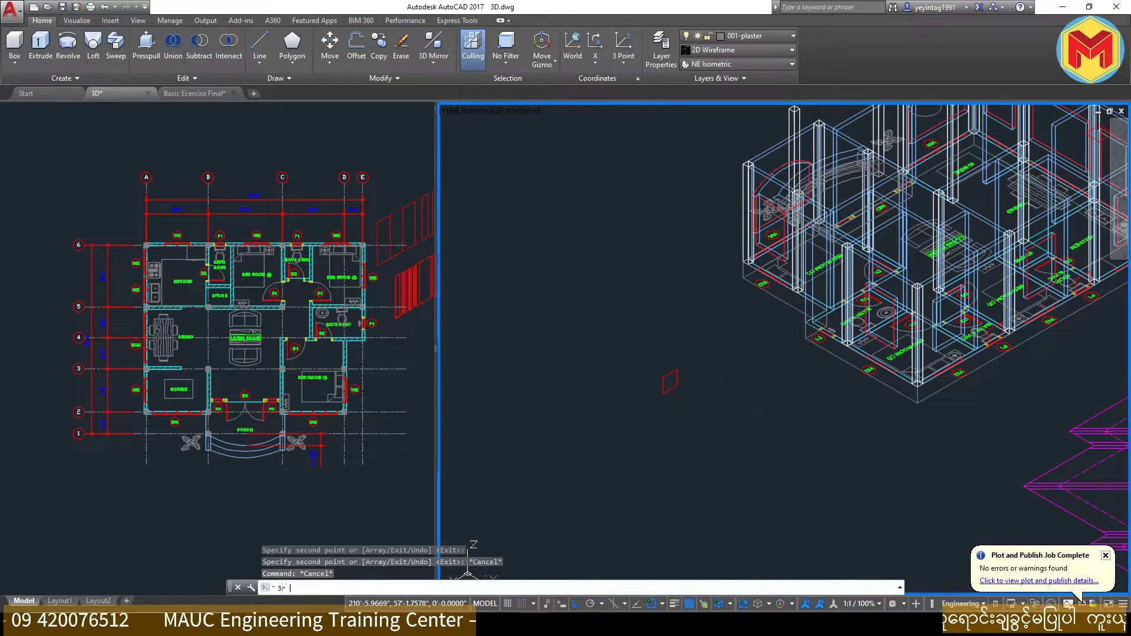
key(Return)
drag(642, 348, 706, 407)
key(Return)
click(670, 381)
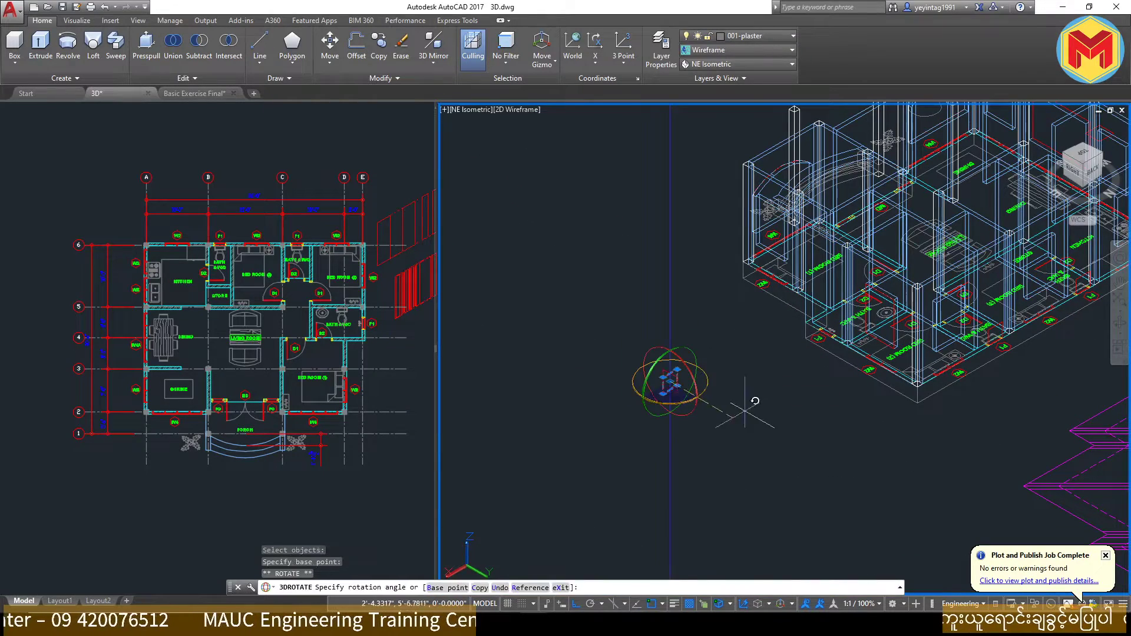
text(90)
key(Return)
drag(732, 448, 618, 373)
scroll(656, 410, up, 3)
Step: Move the upright window outline onto the bathroom wall near the F1 tag, then activate the floor-plan viewport
text(m)
key(Return)
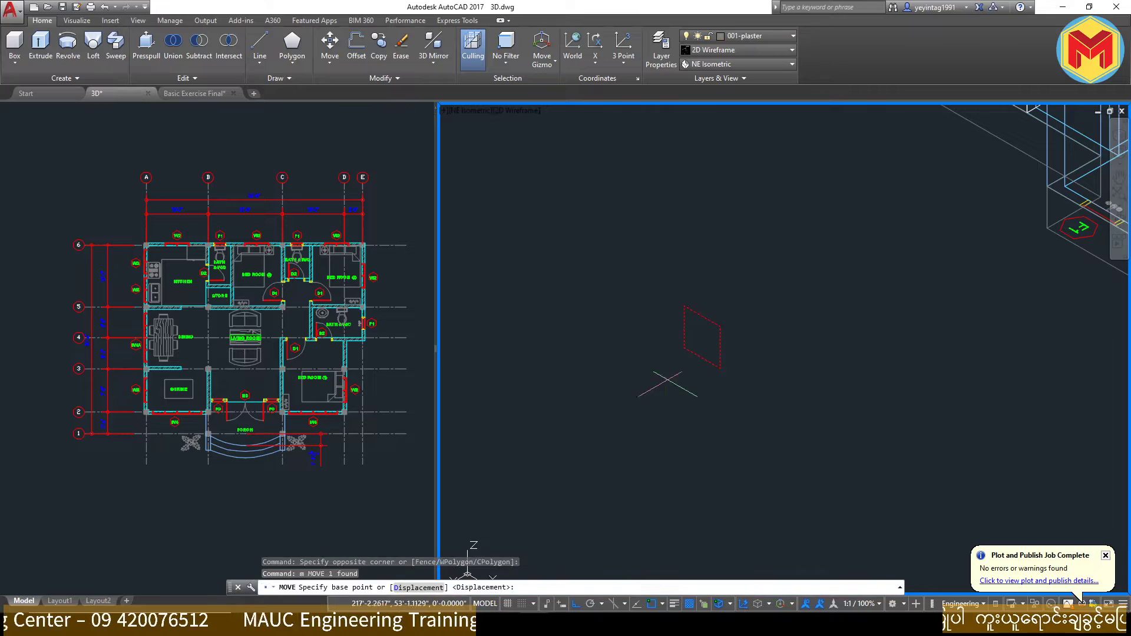
click(702, 337)
scroll(702, 337, down, 3)
scroll(656, 274, up, 5)
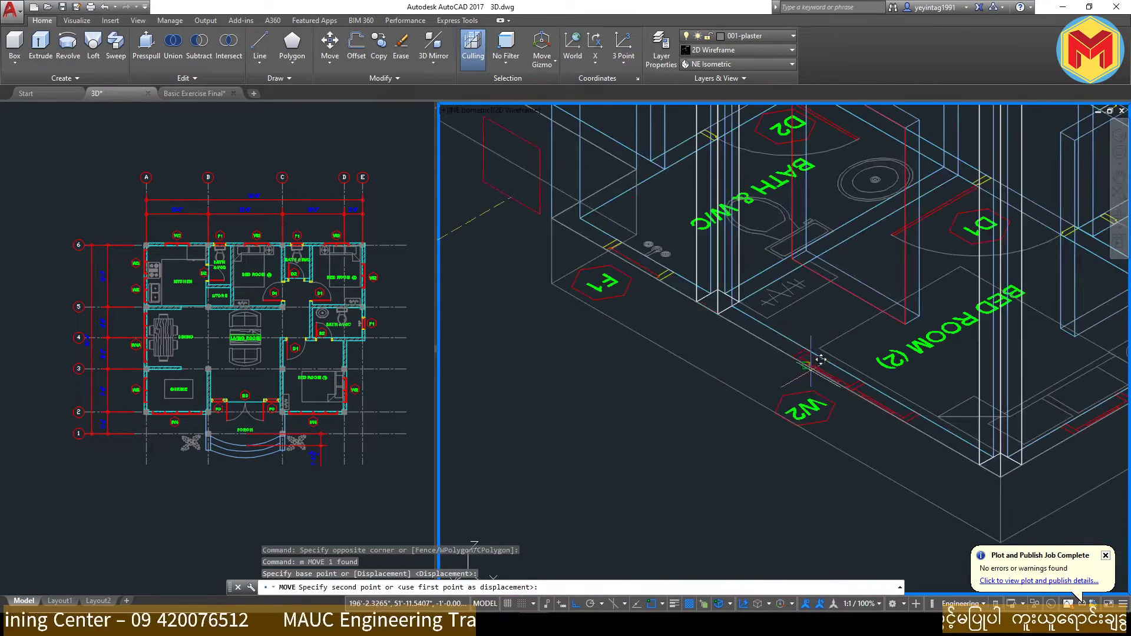
scroll(632, 263, up, 4)
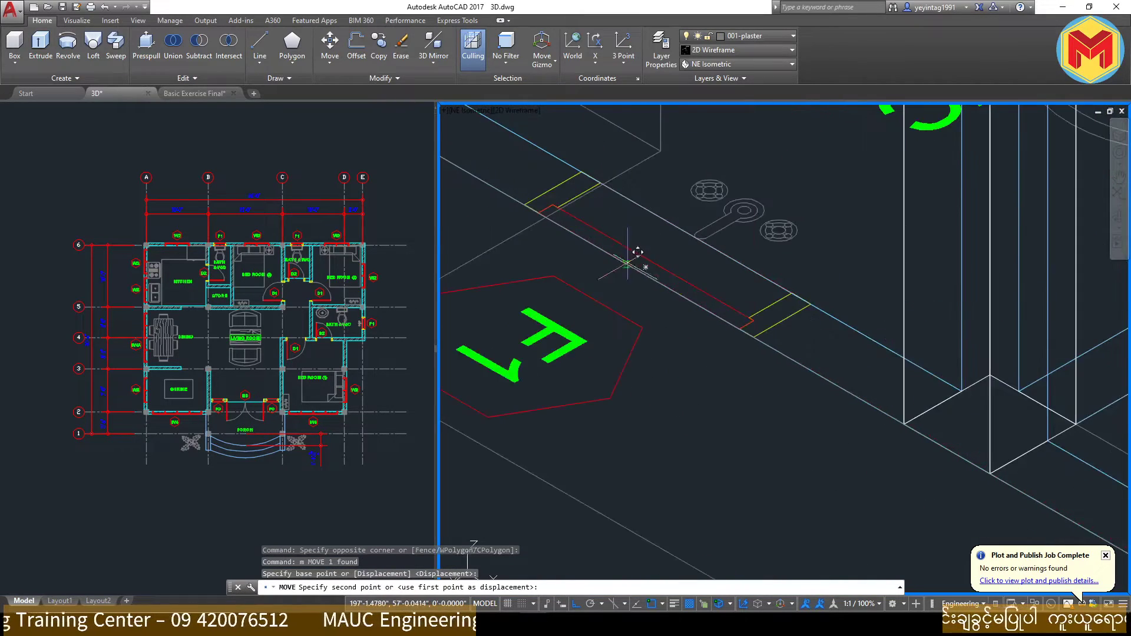
click(648, 265)
scroll(642, 265, down, 4)
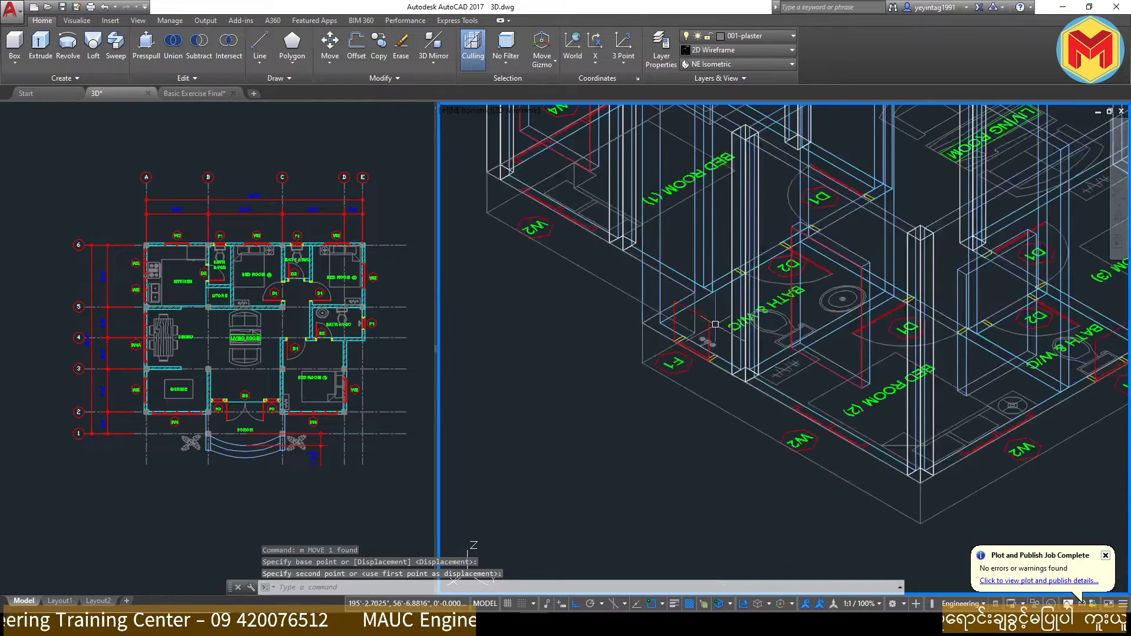
key(Return)
key(Escape)
click(286, 354)
Step: Check window details in Basic Exercise Final.dwg, then return to 3D.dwg's 3D viewport
scroll(286, 354, down, 8)
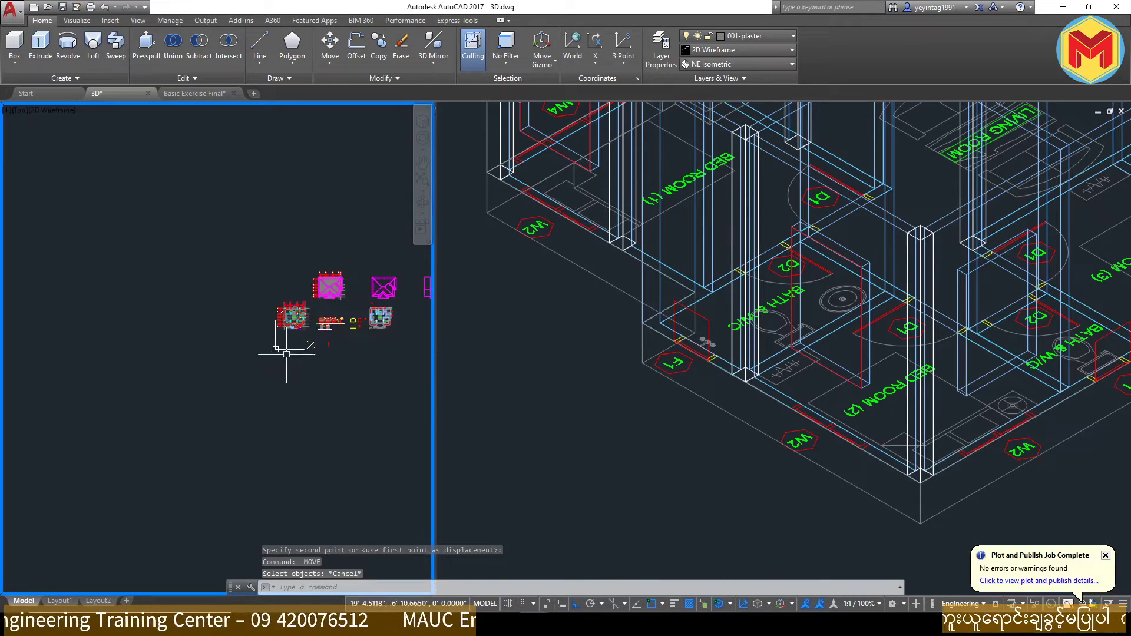
click(197, 94)
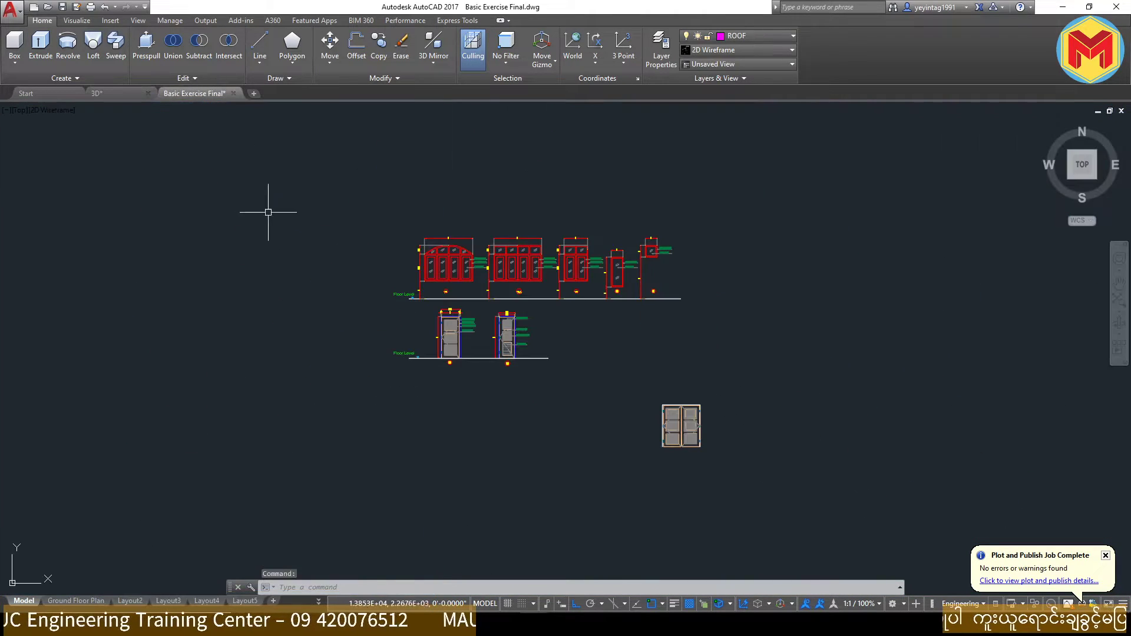
scroll(604, 266, up, 10)
click(807, 285)
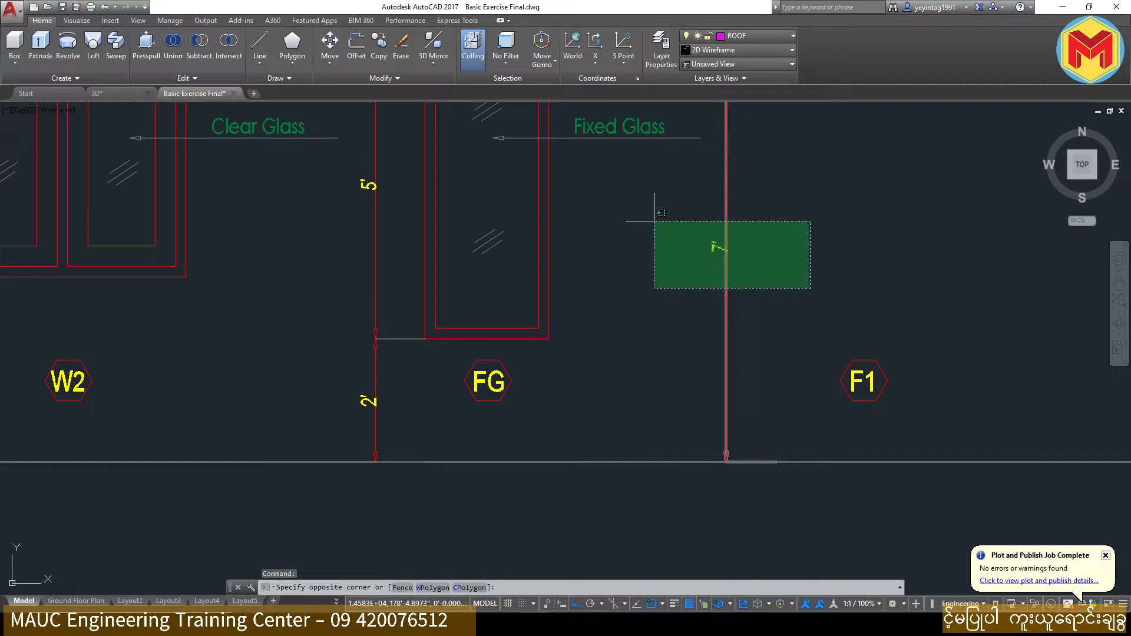
click(656, 222)
scroll(643, 357, down, 2)
key(Escape)
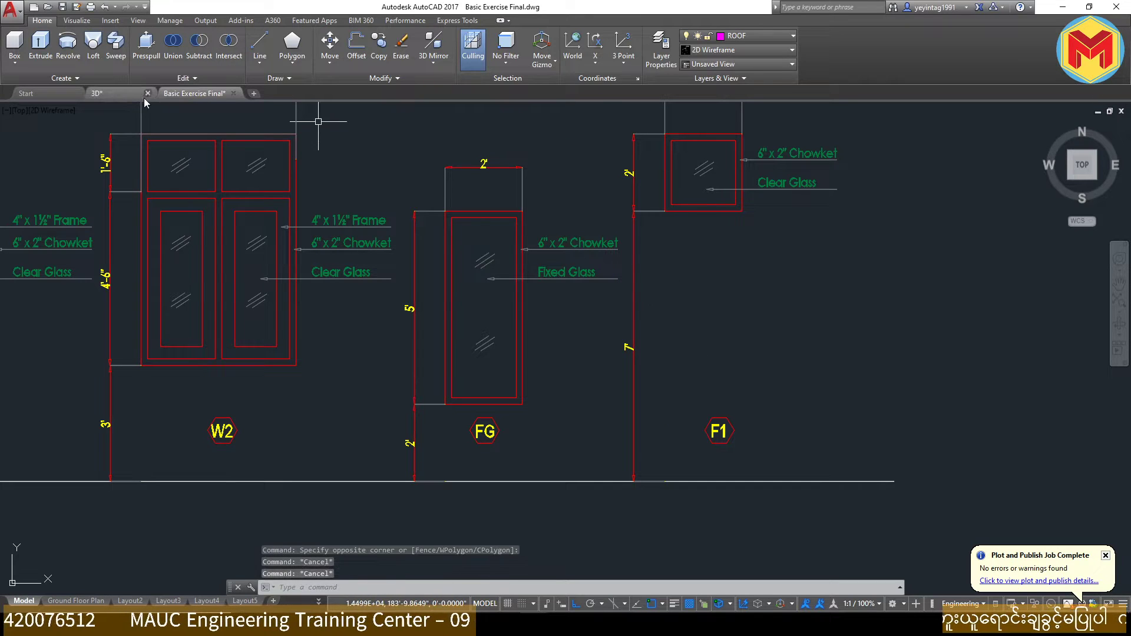
click(119, 96)
click(648, 299)
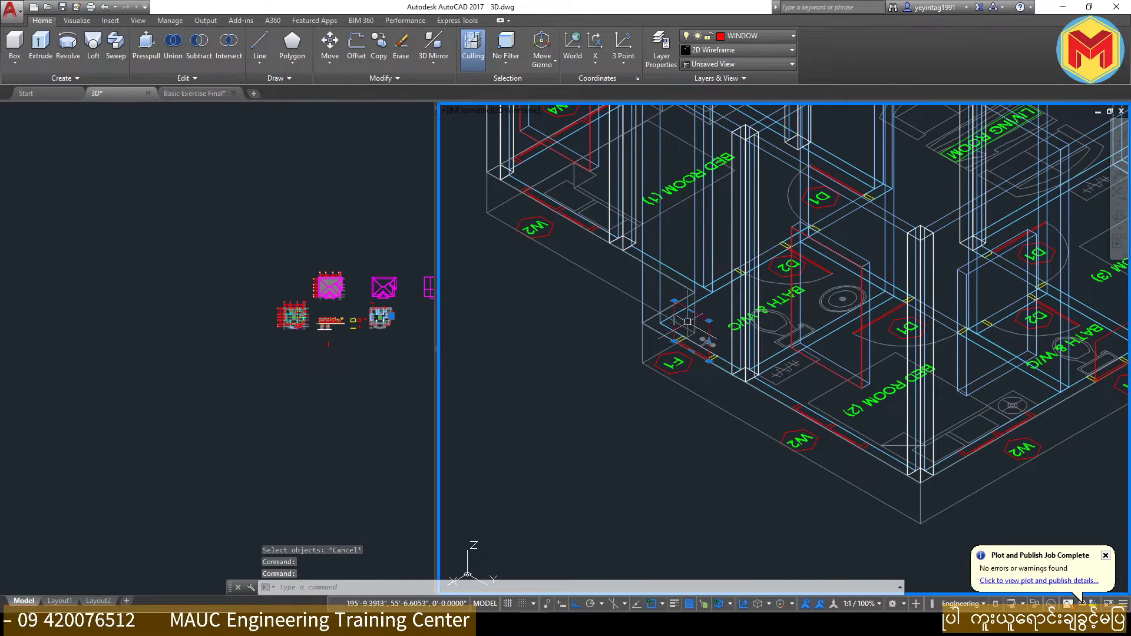
Step: Move the three window objects up 7' and shade the house in Conceptual style
scroll(868, 358, up, 4)
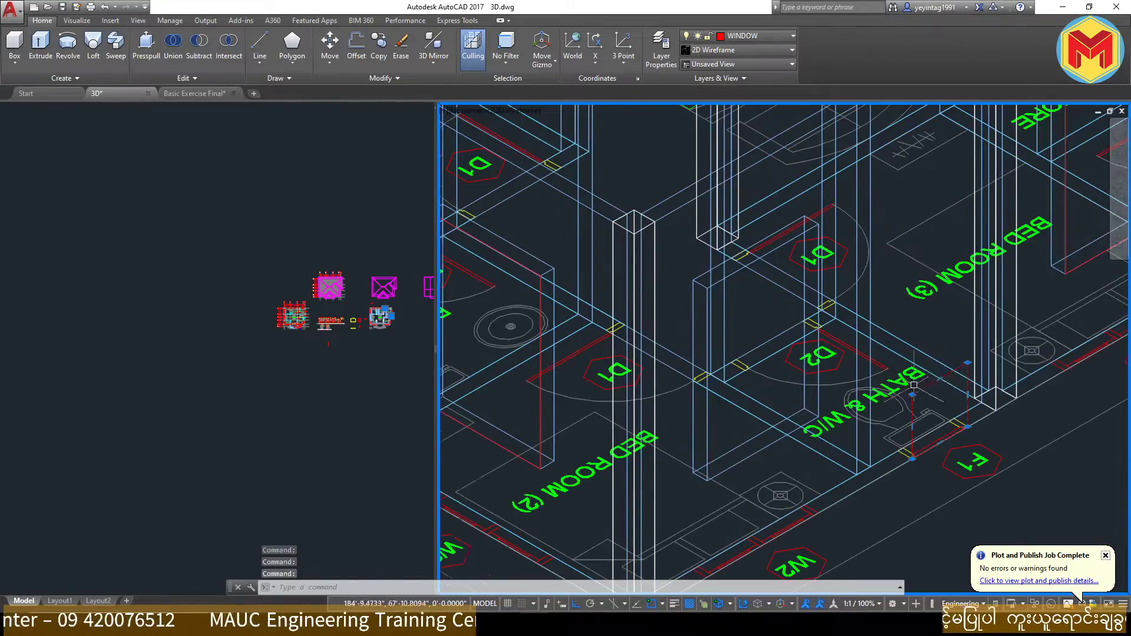
scroll(938, 372, down, 3)
scroll(995, 348, up, 3)
scroll(994, 348, down, 3)
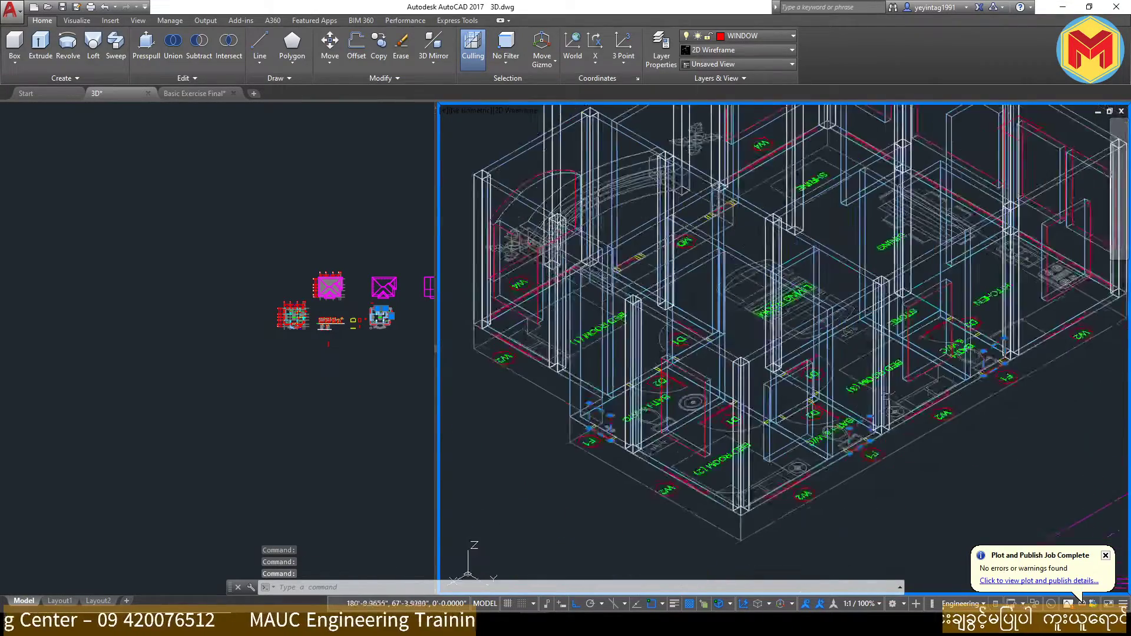
scroll(994, 348, down, 2)
text(m)
key(Return)
click(607, 430)
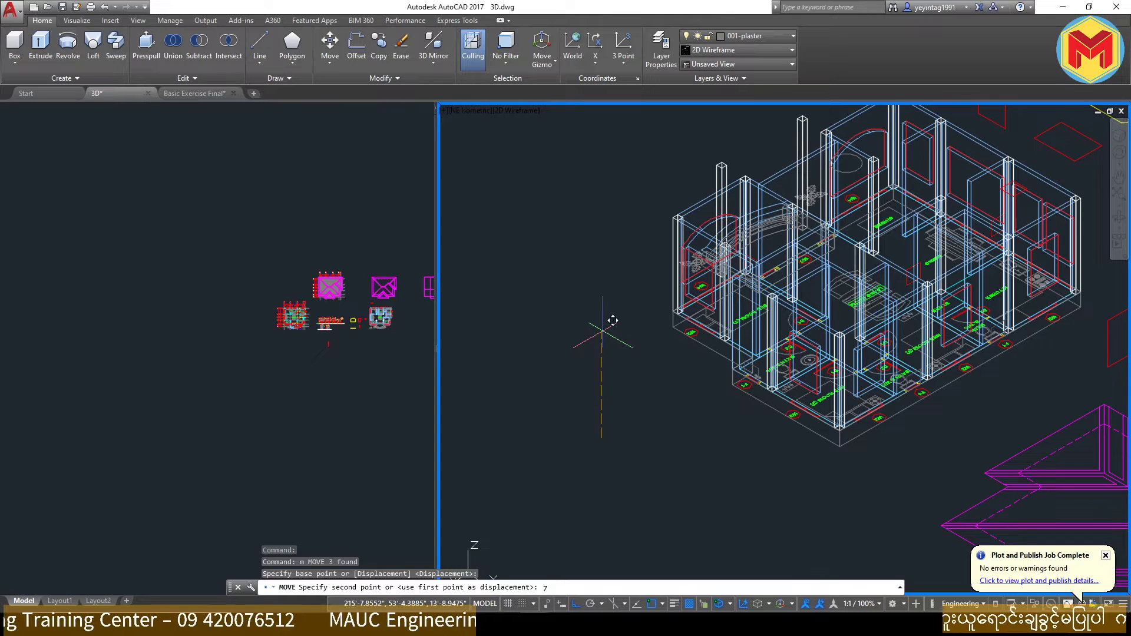
text(')
key(Return)
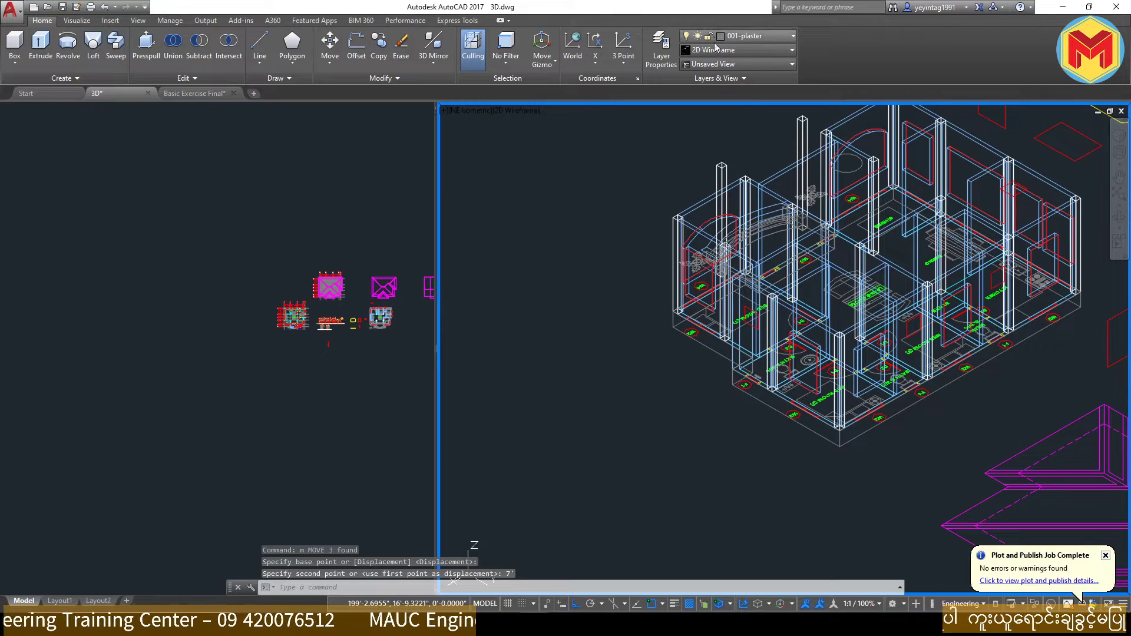
click(719, 51)
click(805, 80)
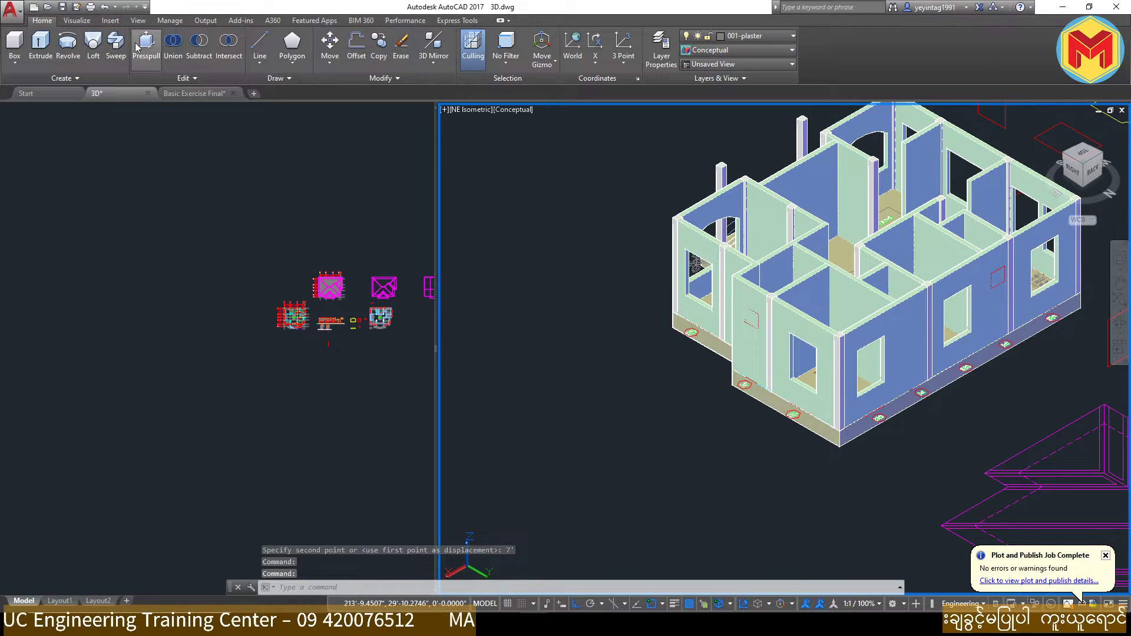
Step: Press-pull the small vent outline on the wall into a solid, then end the command
scroll(656, 352, up, 2)
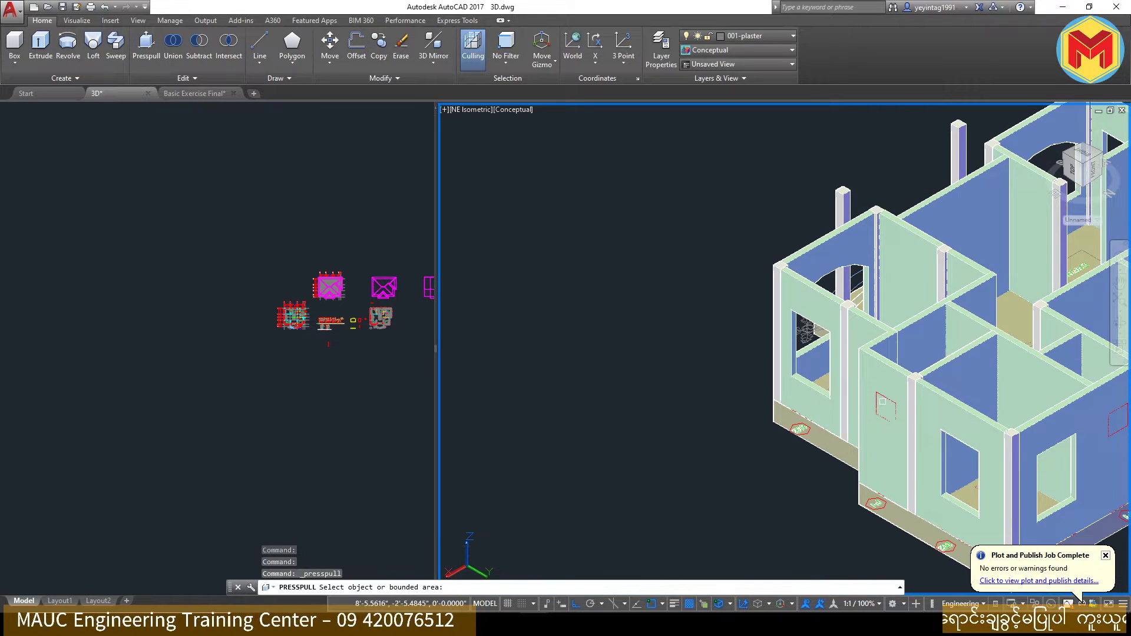
scroll(880, 399, up, 4)
click(892, 421)
scroll(892, 421, down, 3)
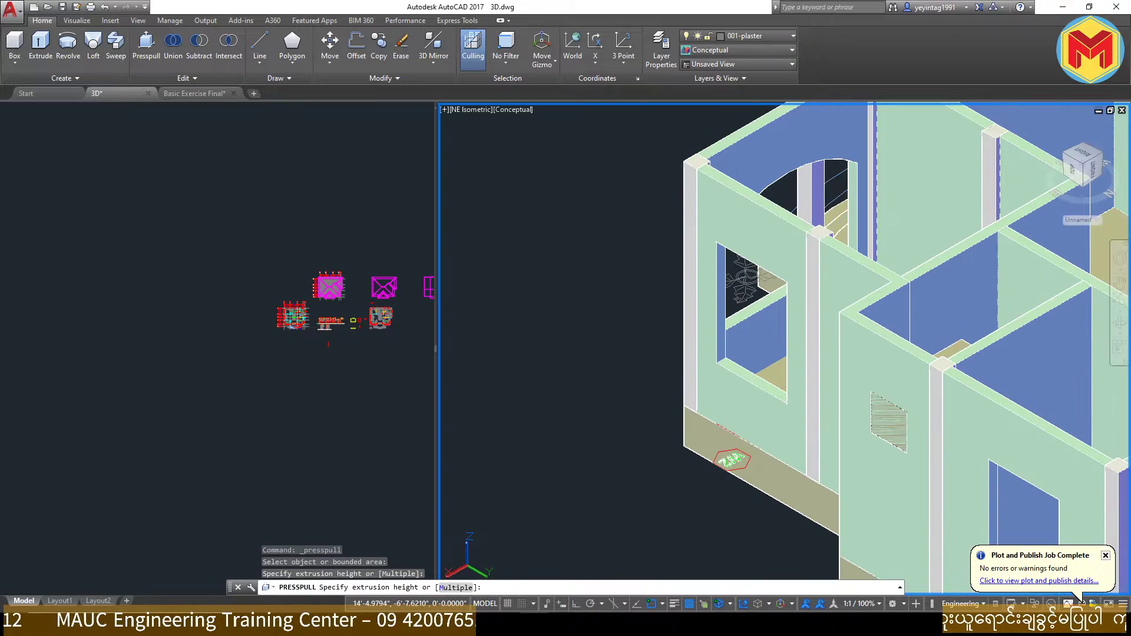
click(892, 421)
scroll(722, 361, down, 3)
scroll(722, 361, down, 2)
scroll(919, 446, up, 3)
scroll(920, 447, up, 5)
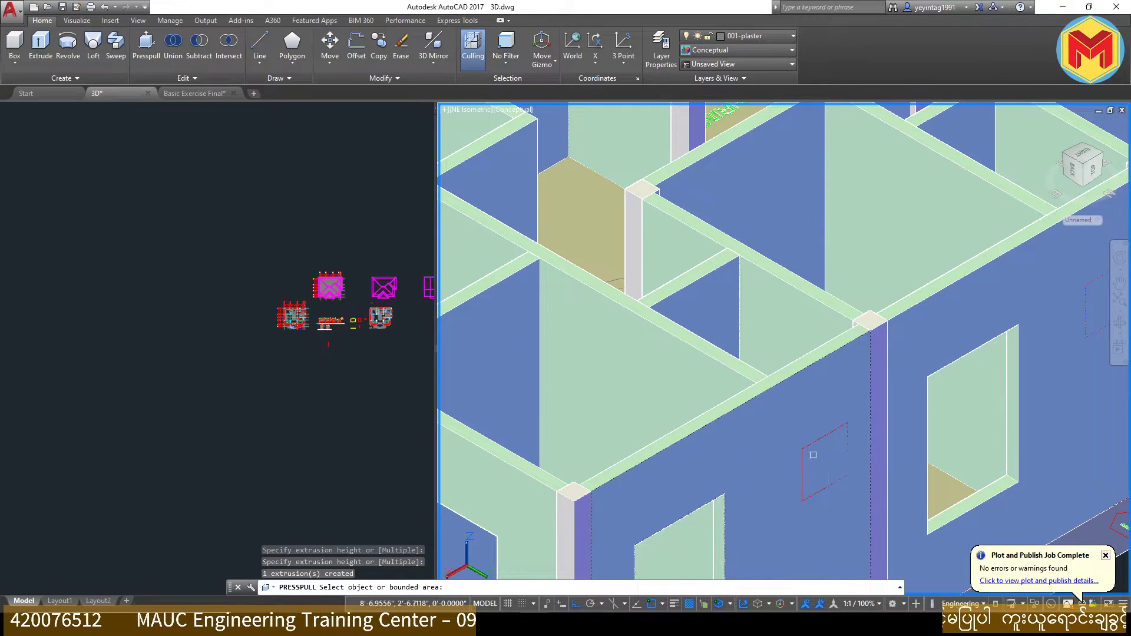
scroll(807, 446, down, 5)
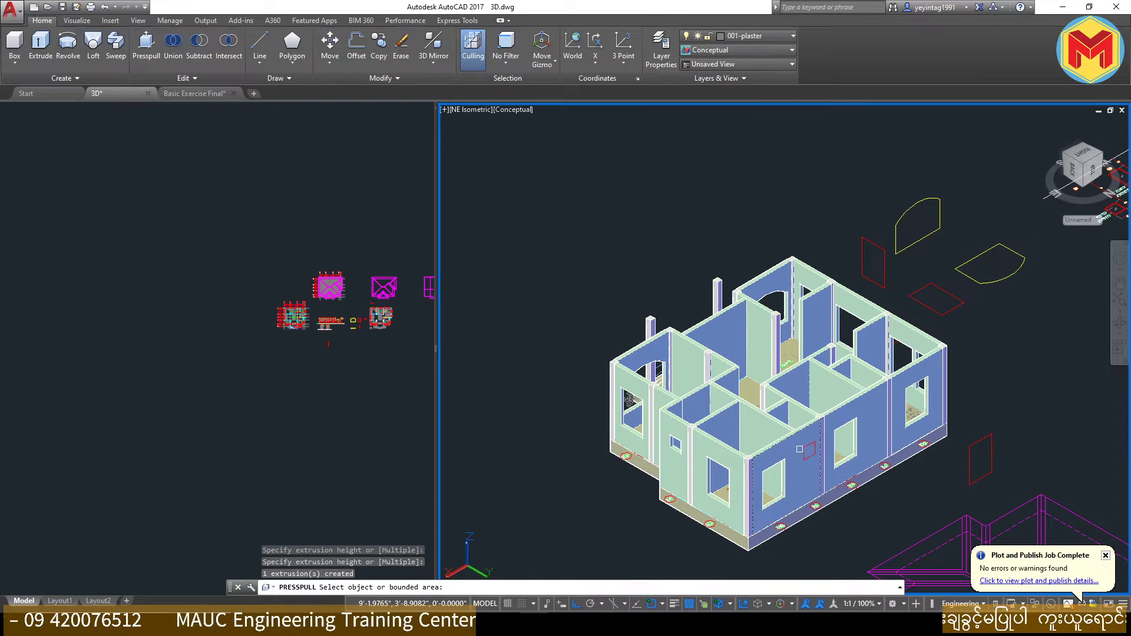
scroll(840, 407, up, 1)
scroll(840, 407, up, 2)
scroll(840, 406, up, 2)
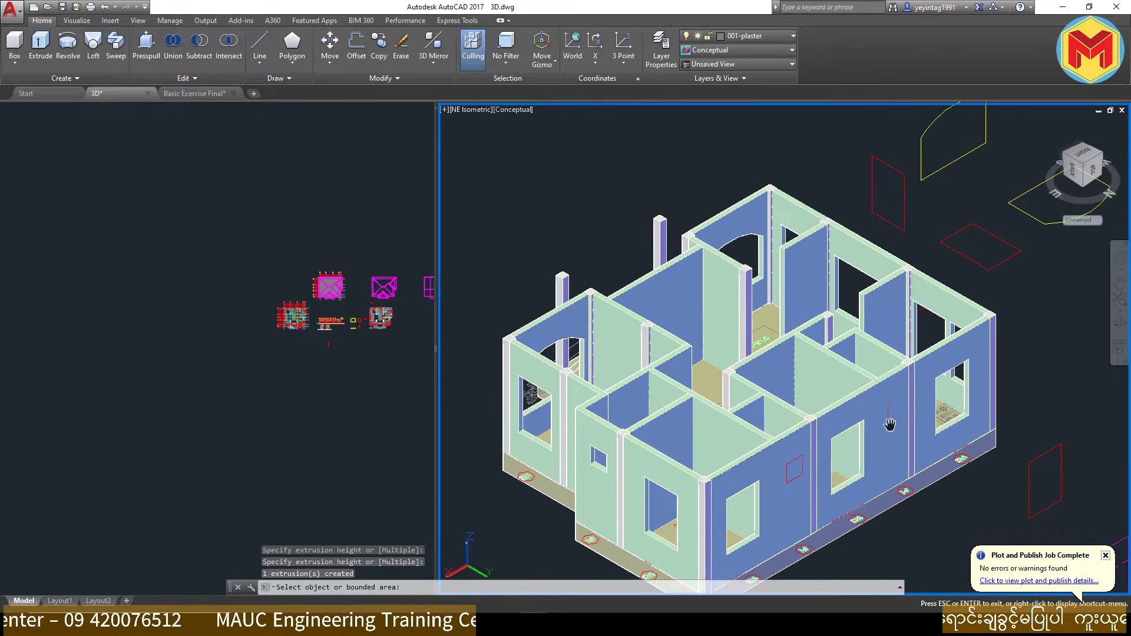
key(Escape)
key(Escape)
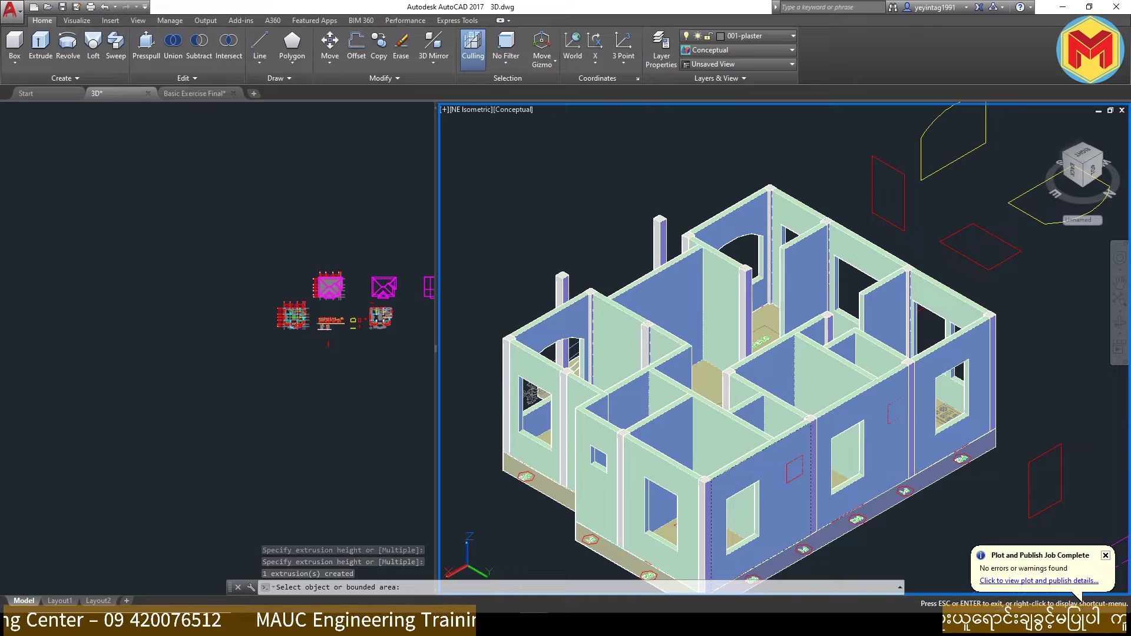
key(Escape)
Step: Start another press-pull, declining the perspective-view prompt, then end it
click(146, 45)
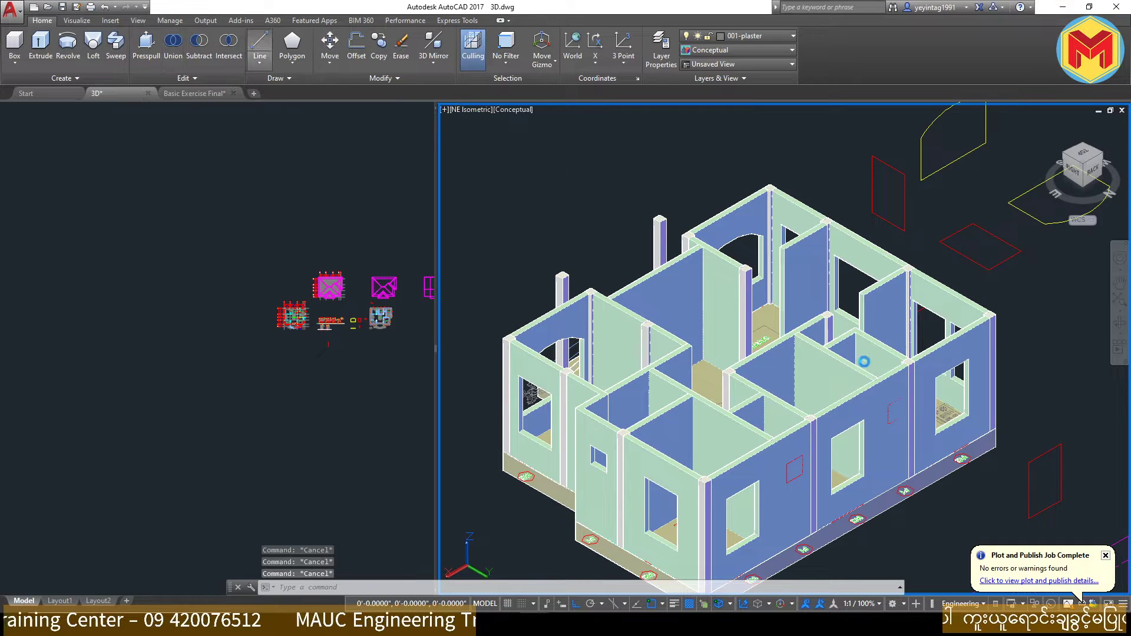
scroll(904, 420, up, 5)
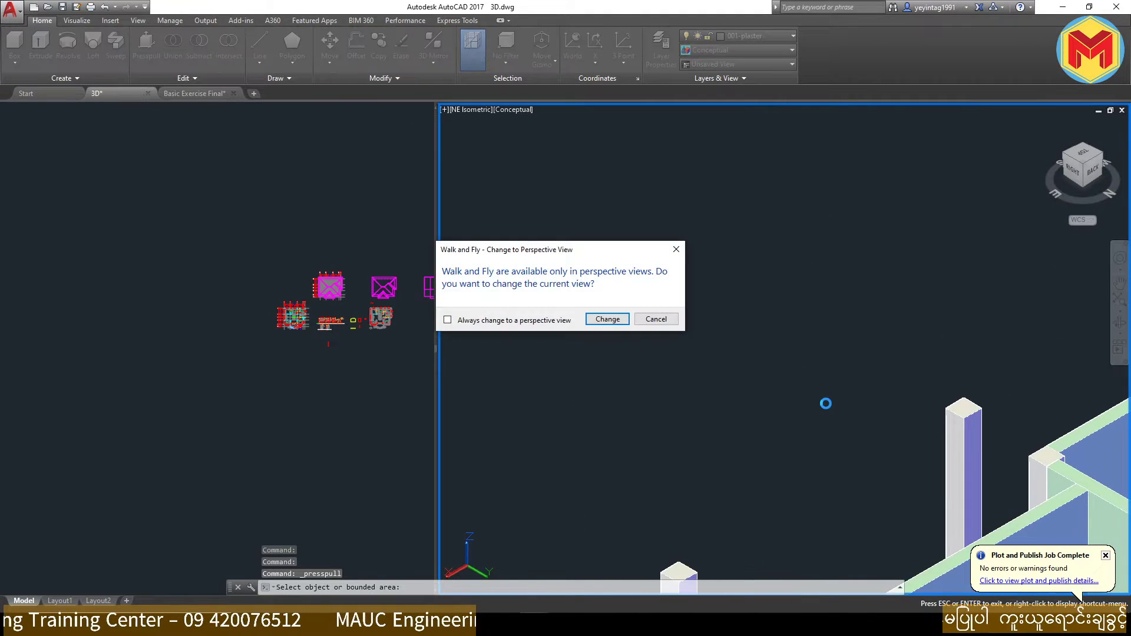
key(Escape)
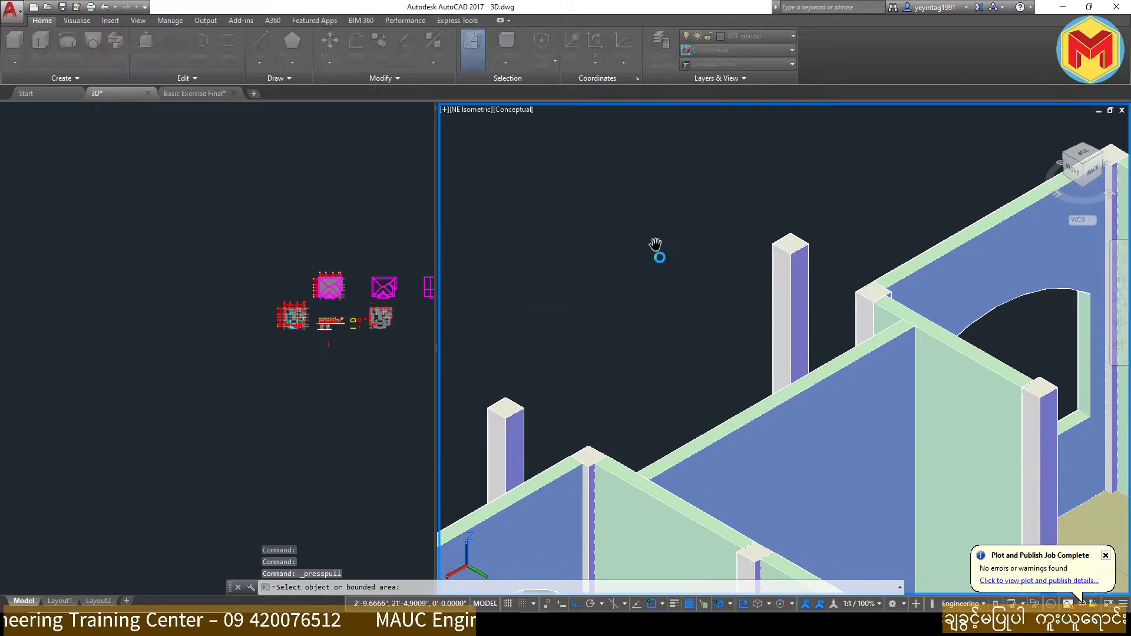
middle_drag(649, 245, 664, 253)
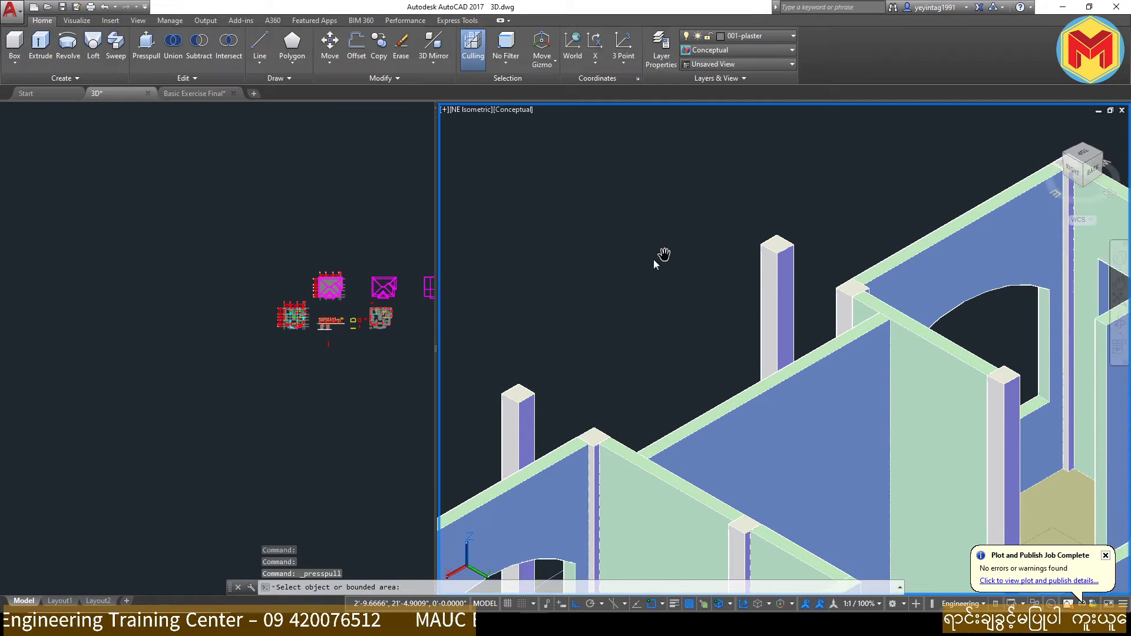
scroll(664, 253, down, 1)
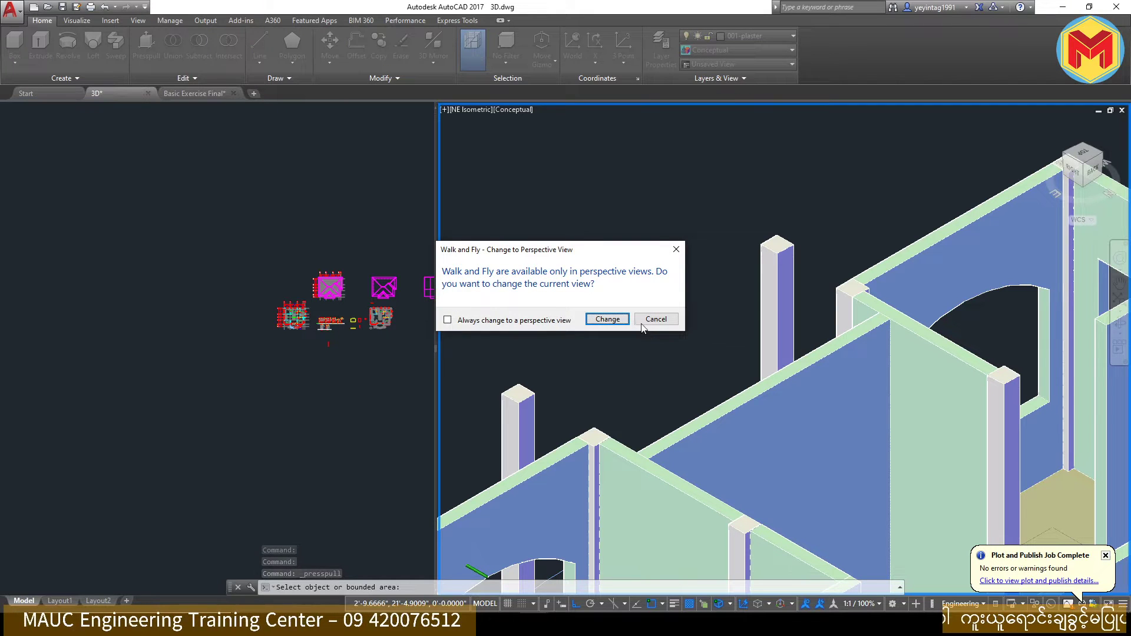
click(655, 321)
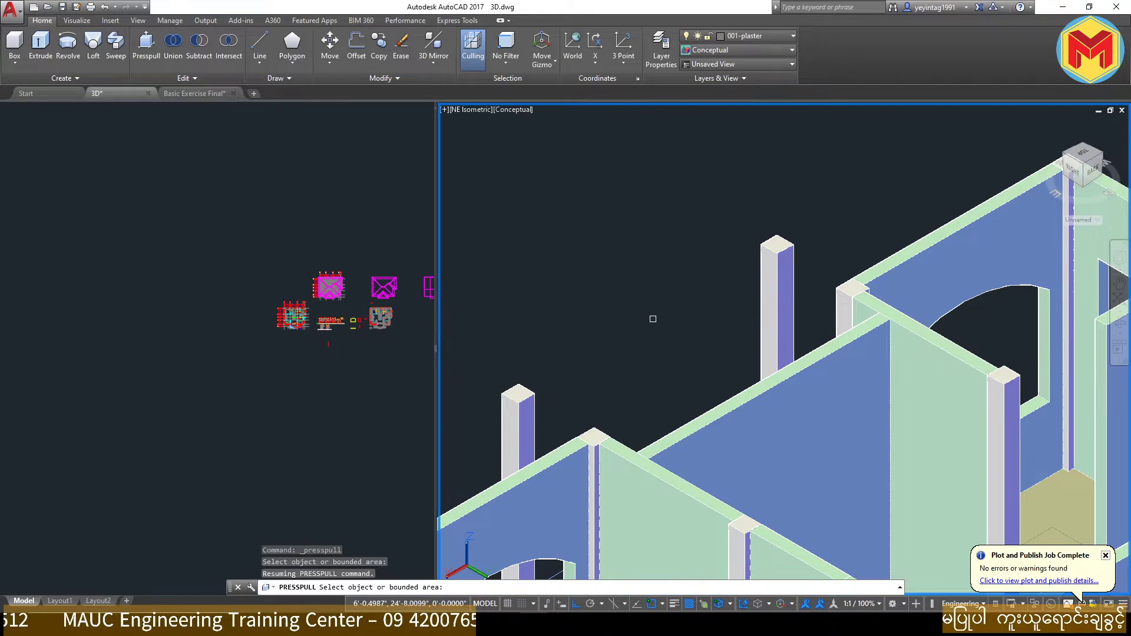
key(Return)
Step: Reactivate the 3D viewport and pan the whole house back into view
click(312, 440)
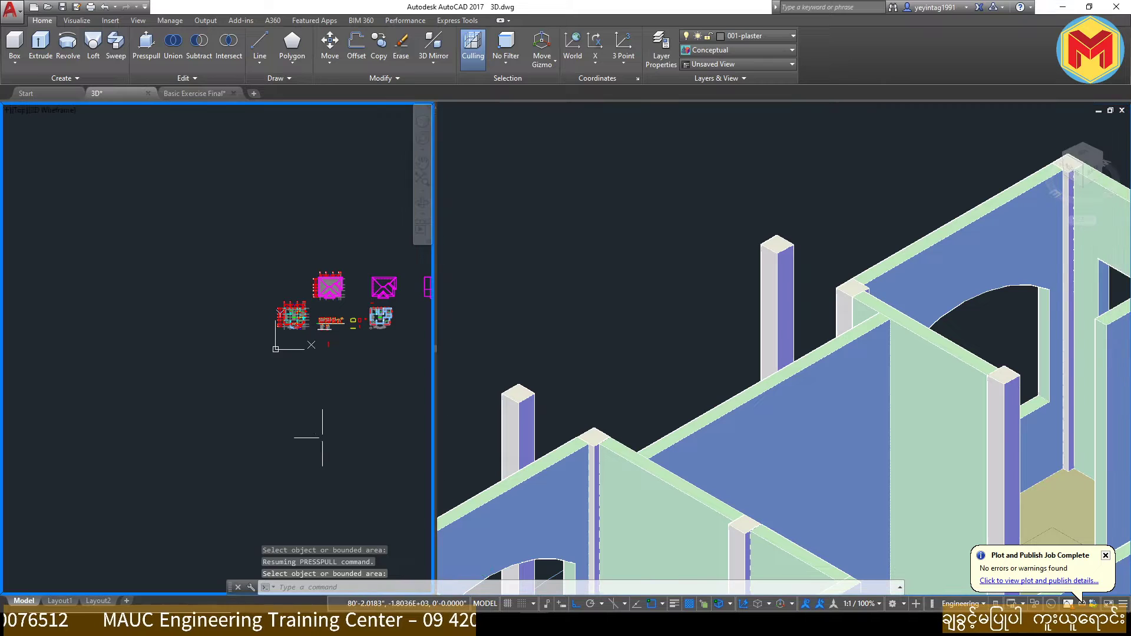
scroll(310, 418, down, 5)
click(603, 343)
scroll(603, 342, down, 5)
mouse_move(603, 342)
middle_down()
mouse_move(722, 328)
mouse_move(736, 314)
middle_up()
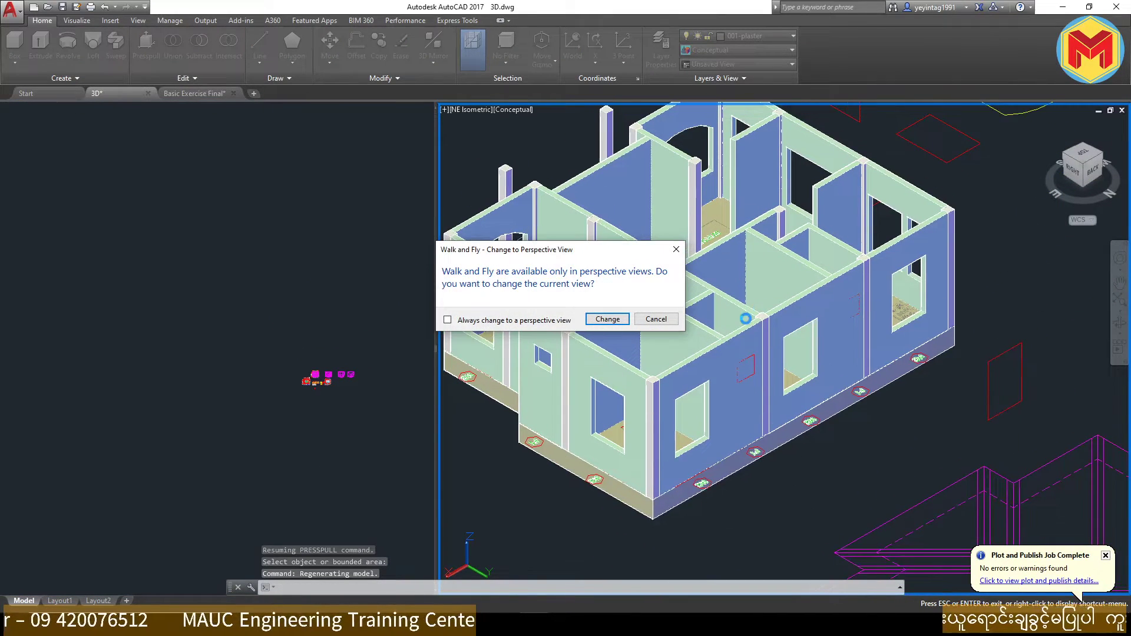
key(Escape)
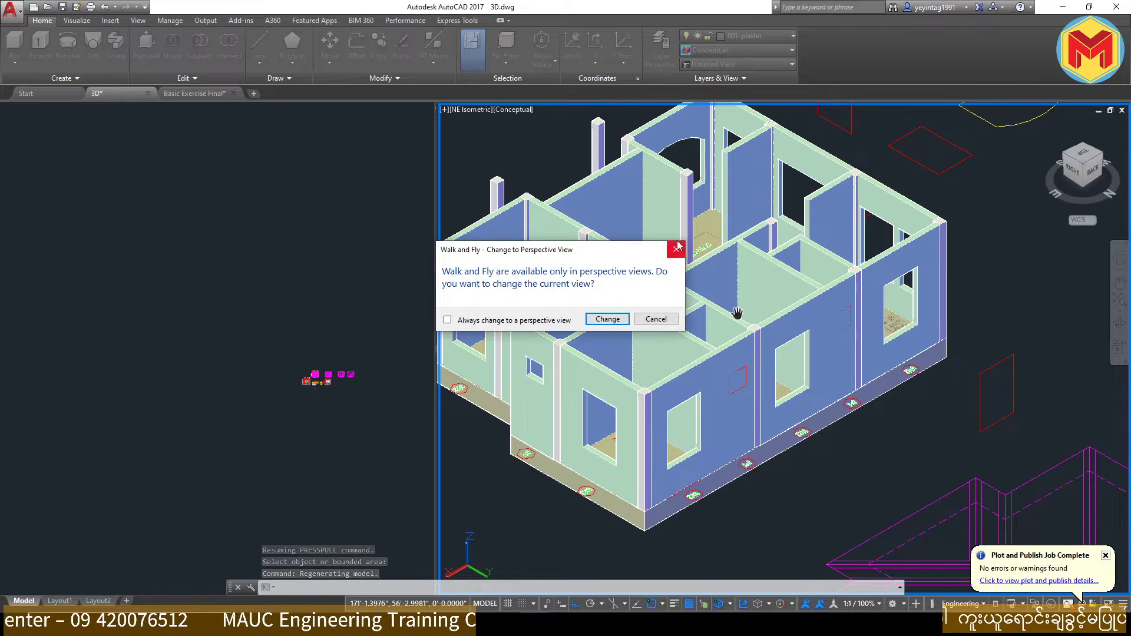
key(Escape)
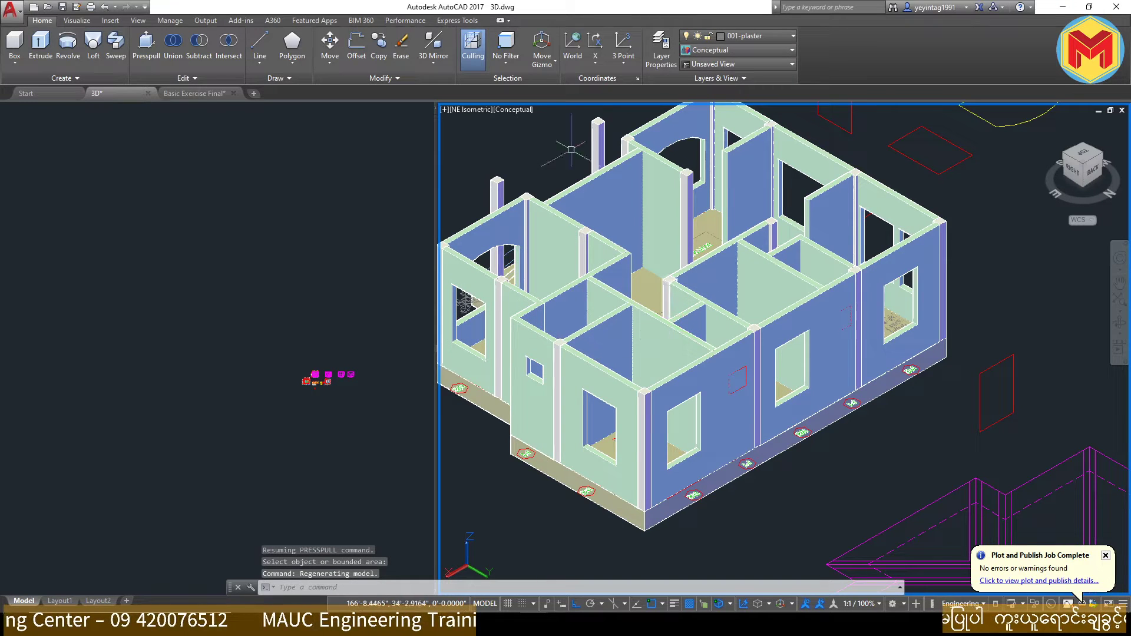
Step: Switch to a Single viewport layout through the Viewports dialog
click(468, 155)
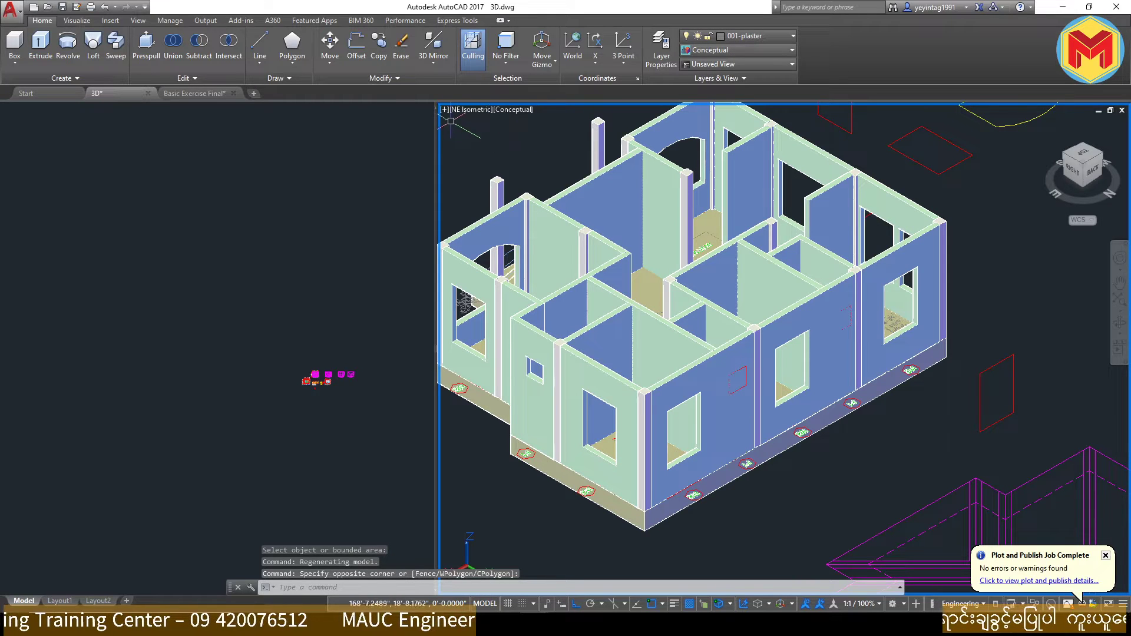
text(VI)
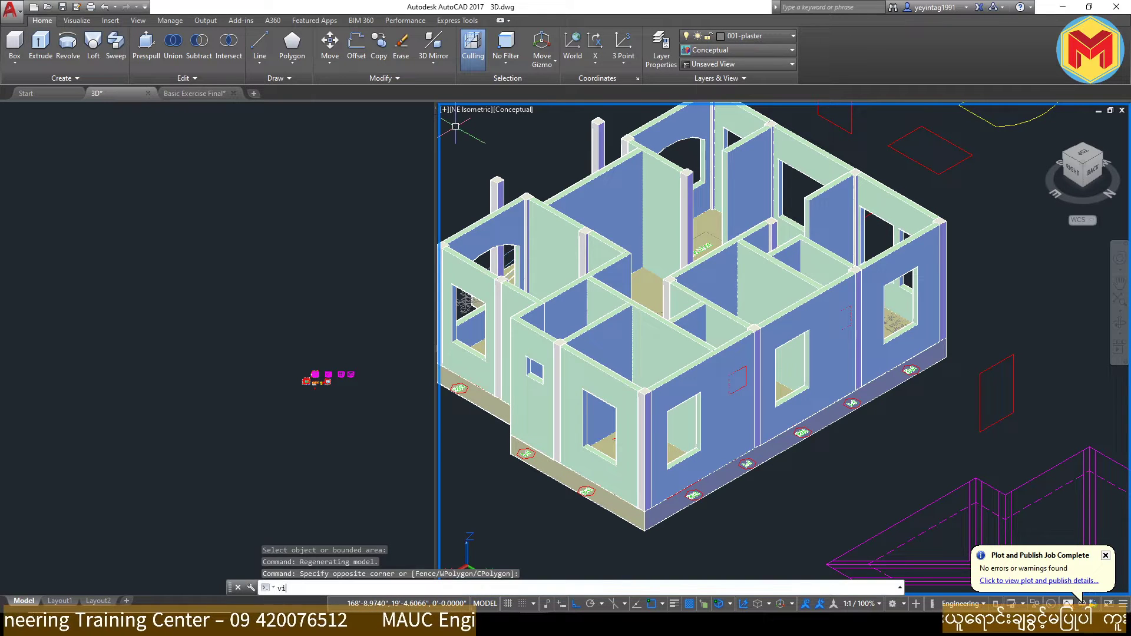
text(ews)
key(Return)
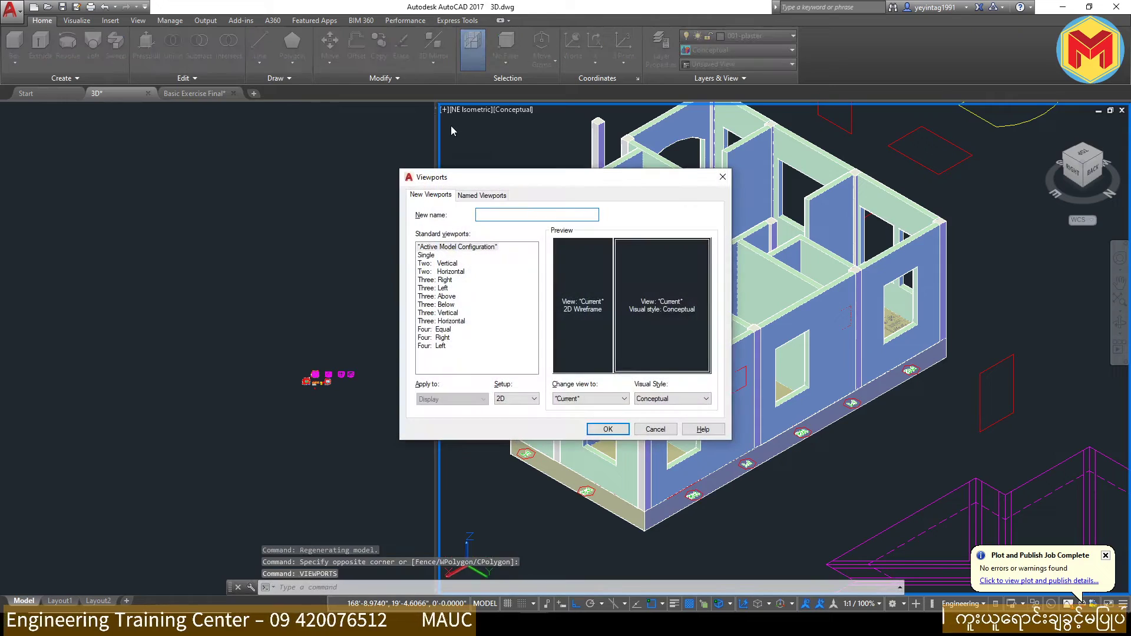
click(431, 256)
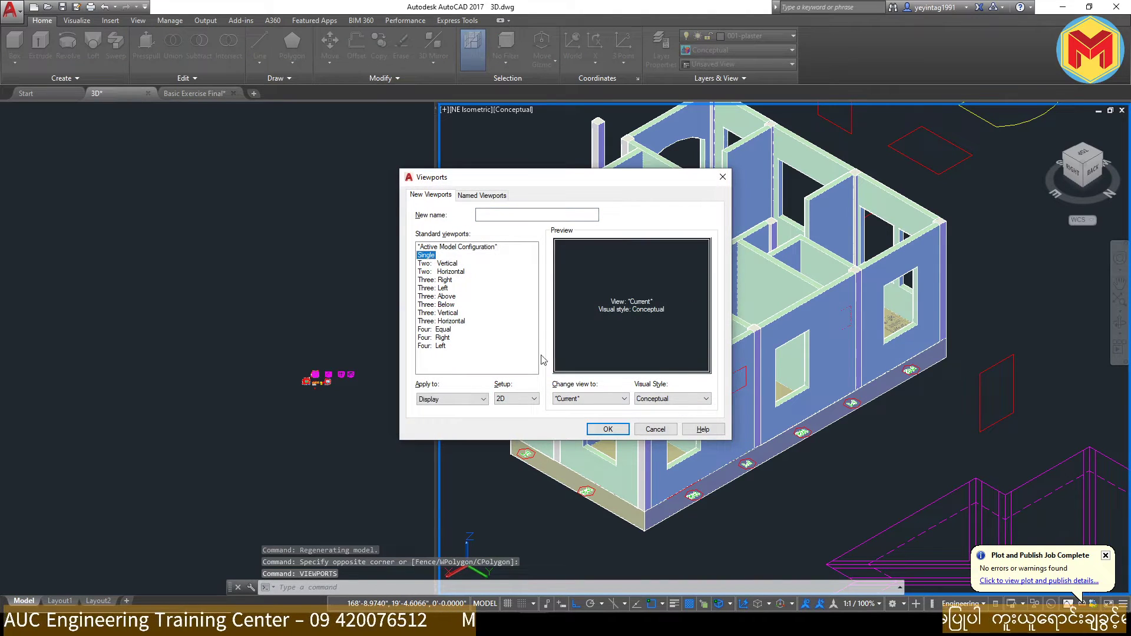
click(606, 429)
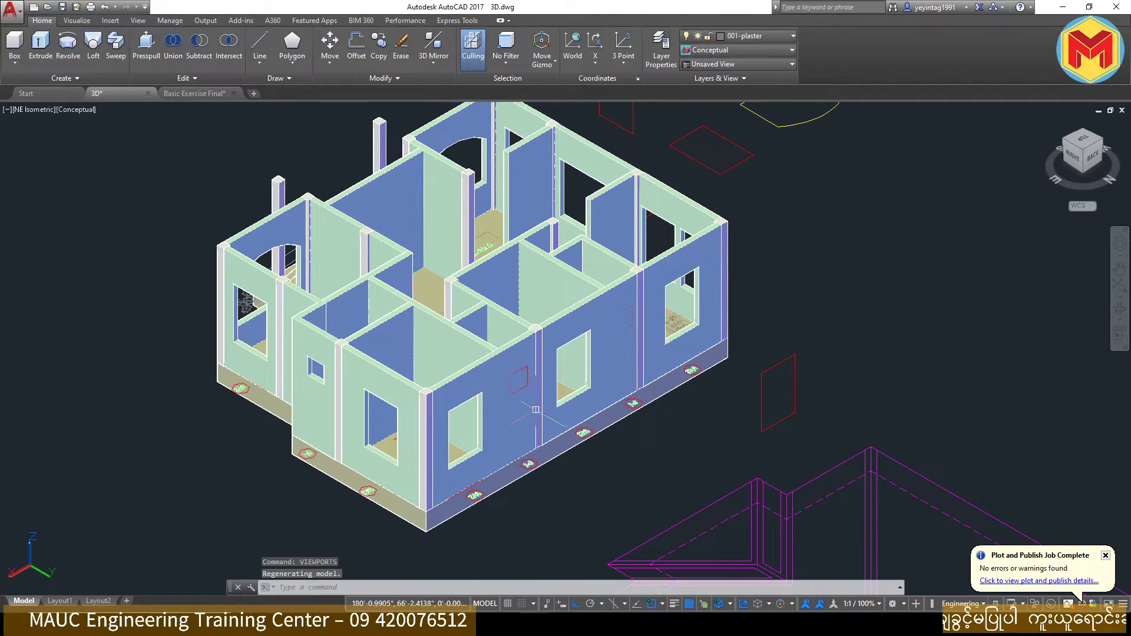
scroll(535, 410, up, 2)
Step: Decline the perspective prompt and press-pull the window outline through the wall
scroll(535, 409, up, 2)
scroll(581, 335, up, 2)
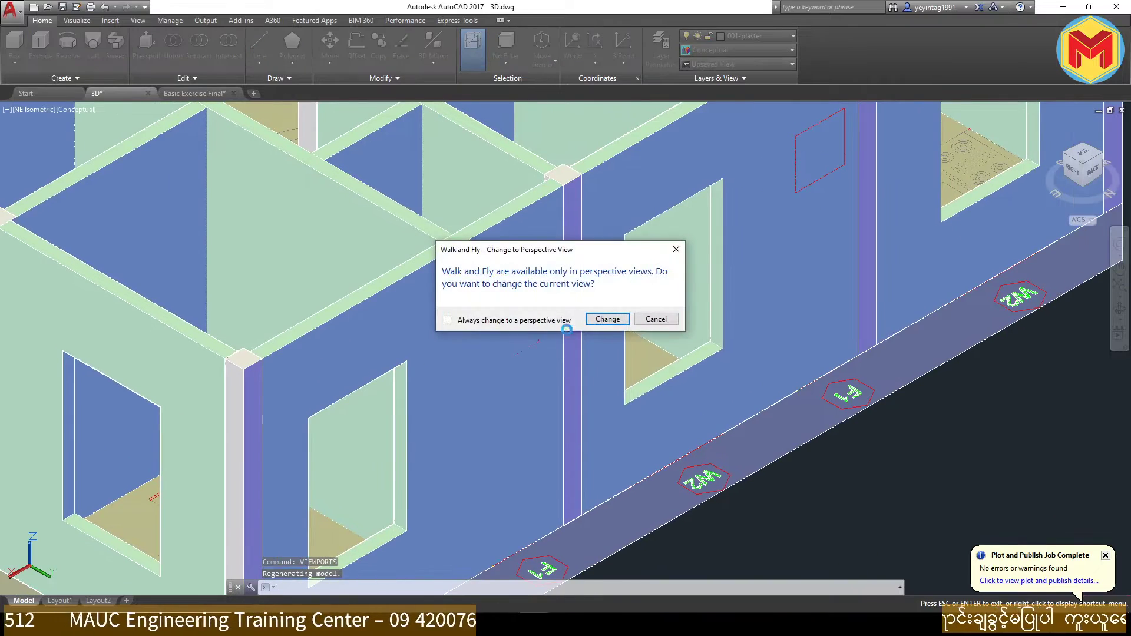
click(607, 318)
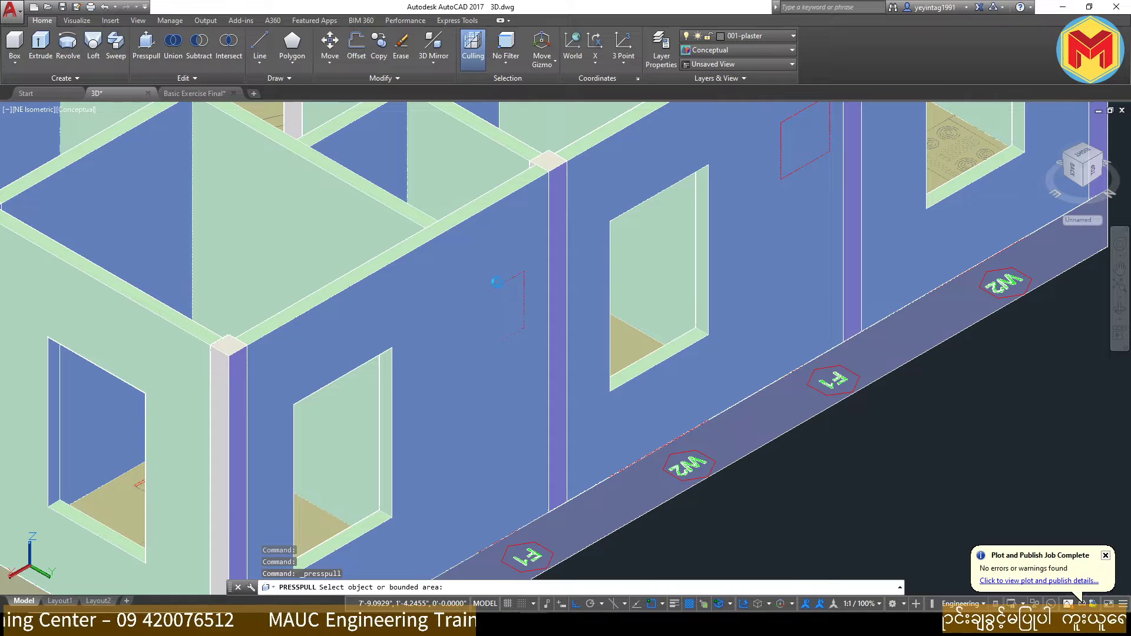
click(497, 282)
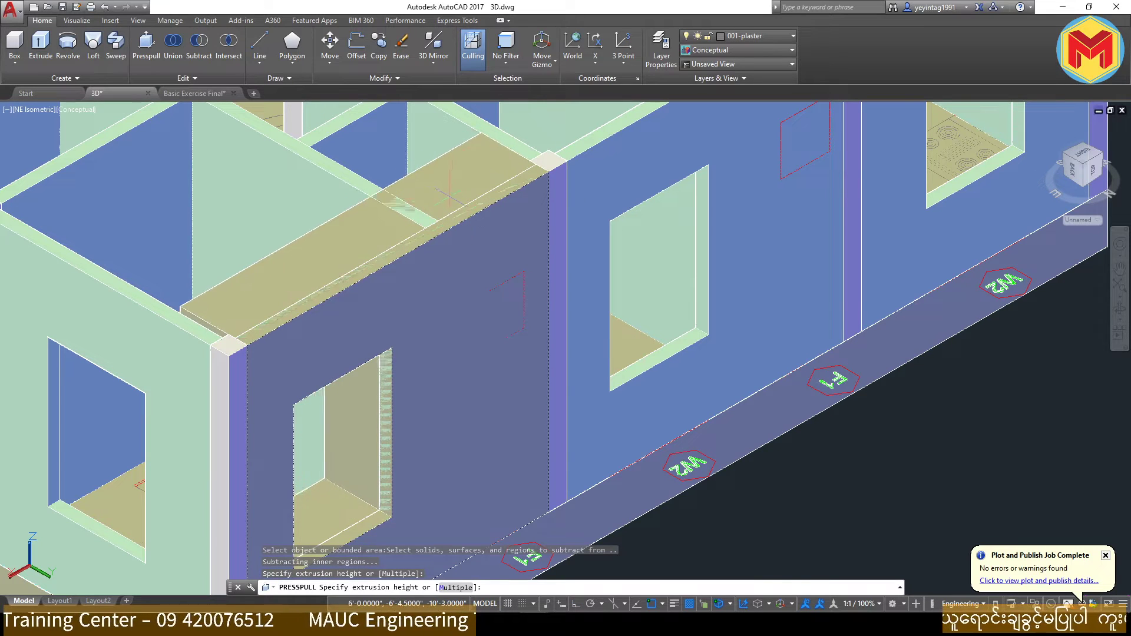
click(449, 195)
key(Return)
Step: Orbit to a higher view of the house, keep parallel projection, and zoom out
click(494, 292)
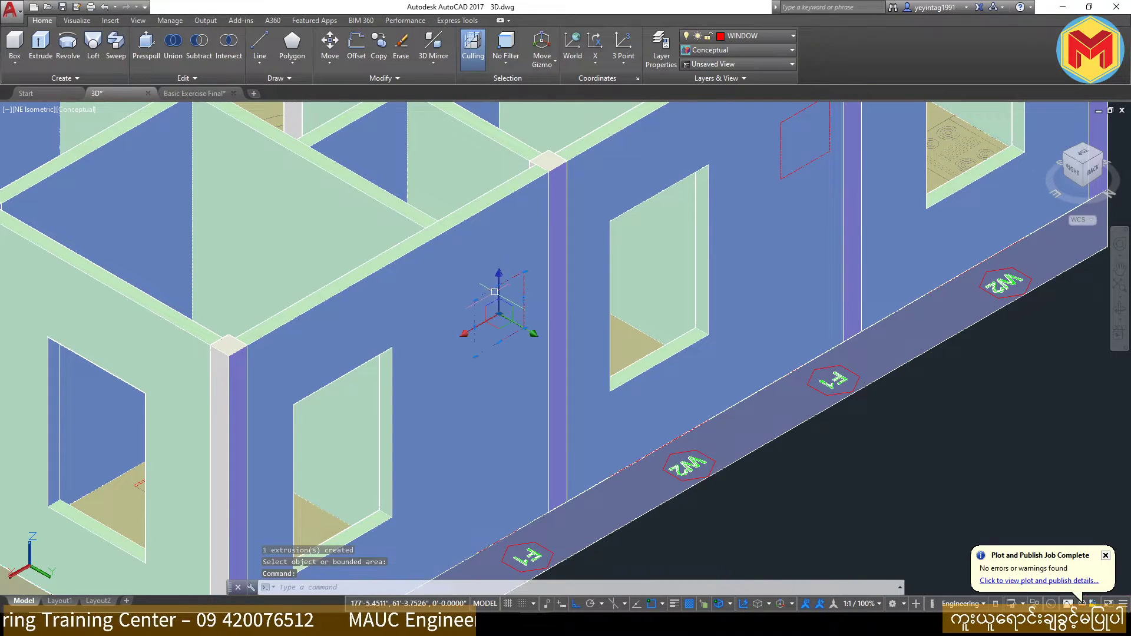
mouse_move(495, 292)
shift+middle_down()
mouse_move(582, 350)
mouse_move(542, 365)
mouse_move(644, 270)
shift+middle_up()
key(Escape)
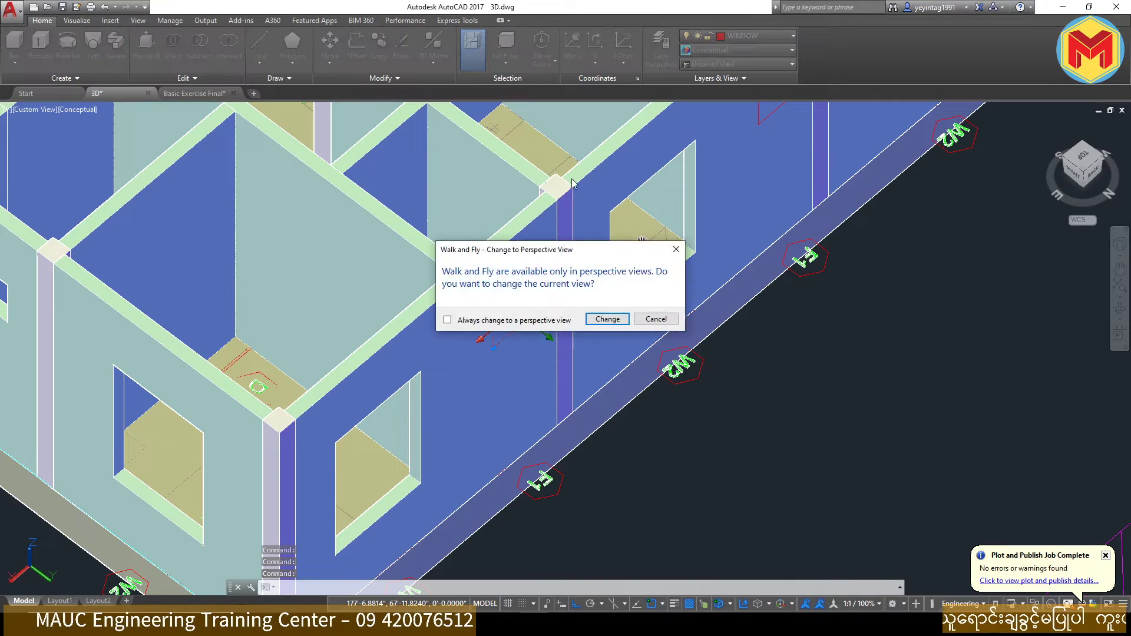
click(655, 320)
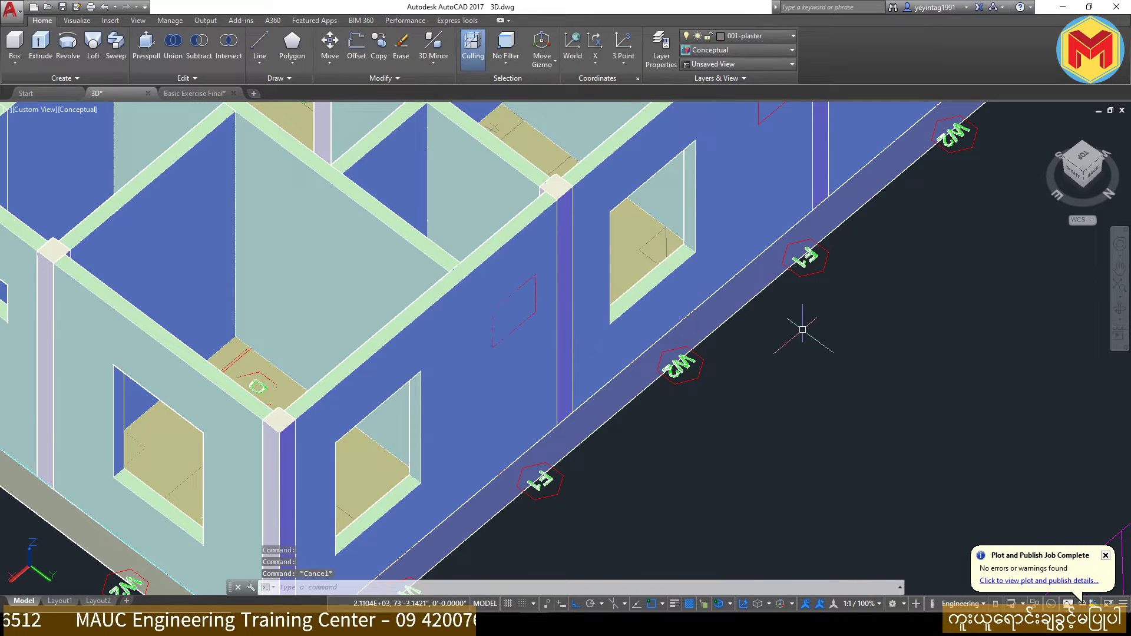
scroll(803, 330, down, 2)
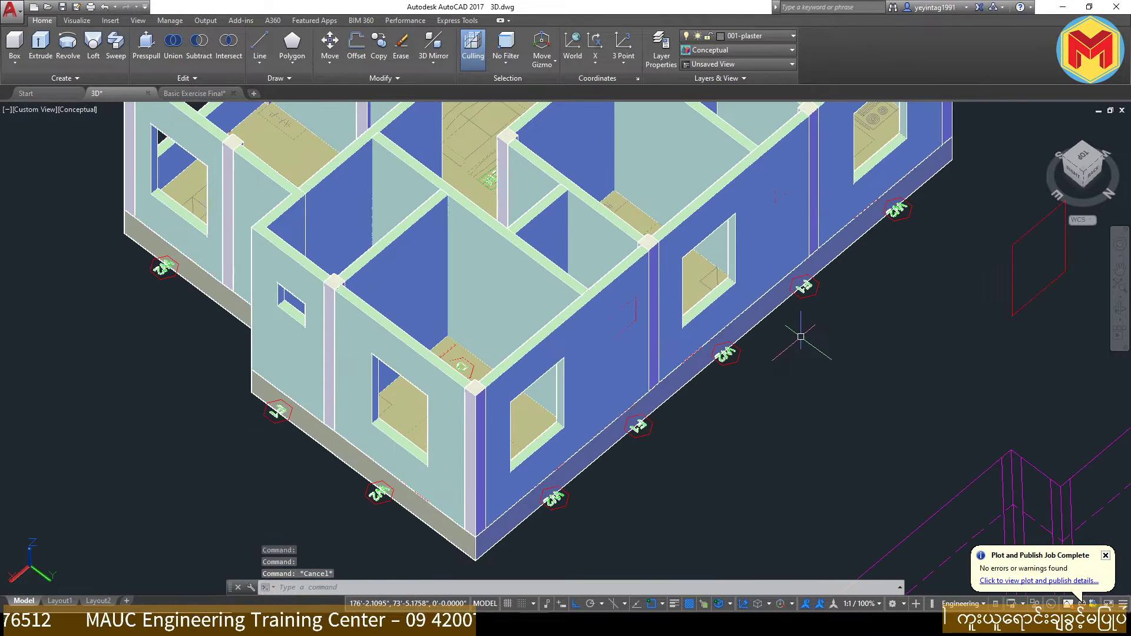
click(1106, 557)
right_click(869, 407)
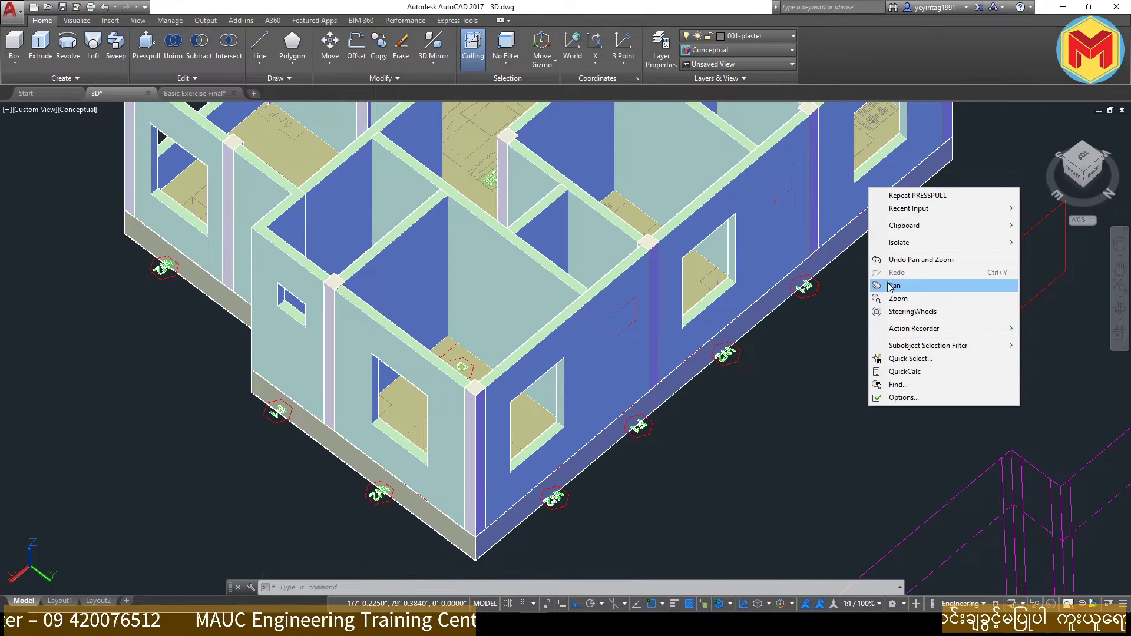
Step: Select the window outline and pan toward the magenta roof outline, declining perspective view
click(833, 361)
key(Escape)
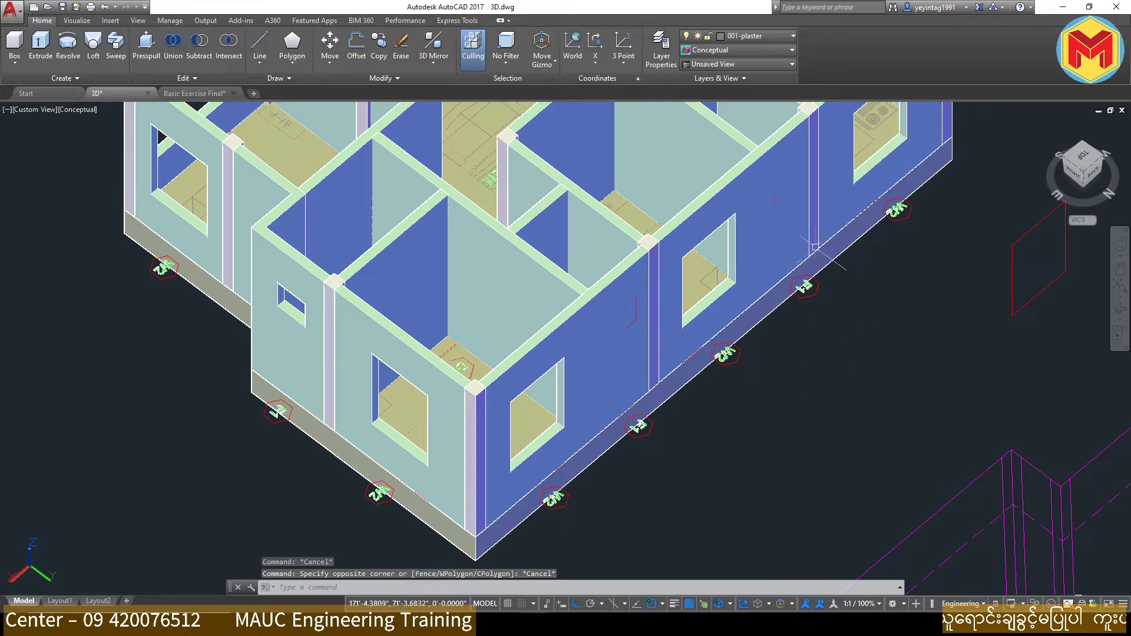
click(633, 311)
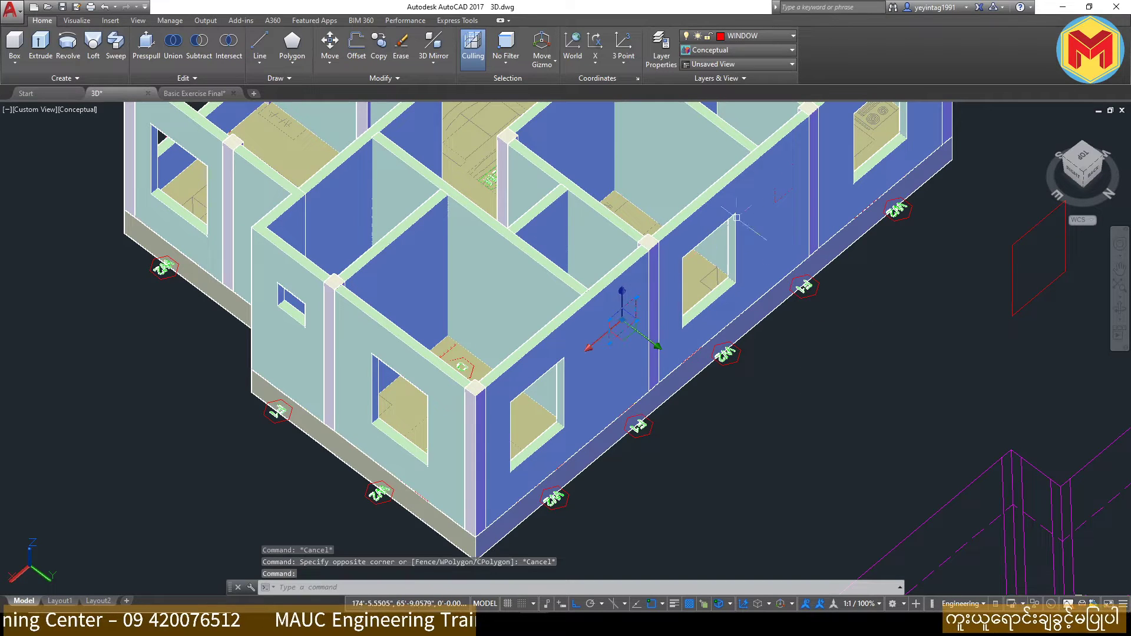
scroll(818, 320, up, 5)
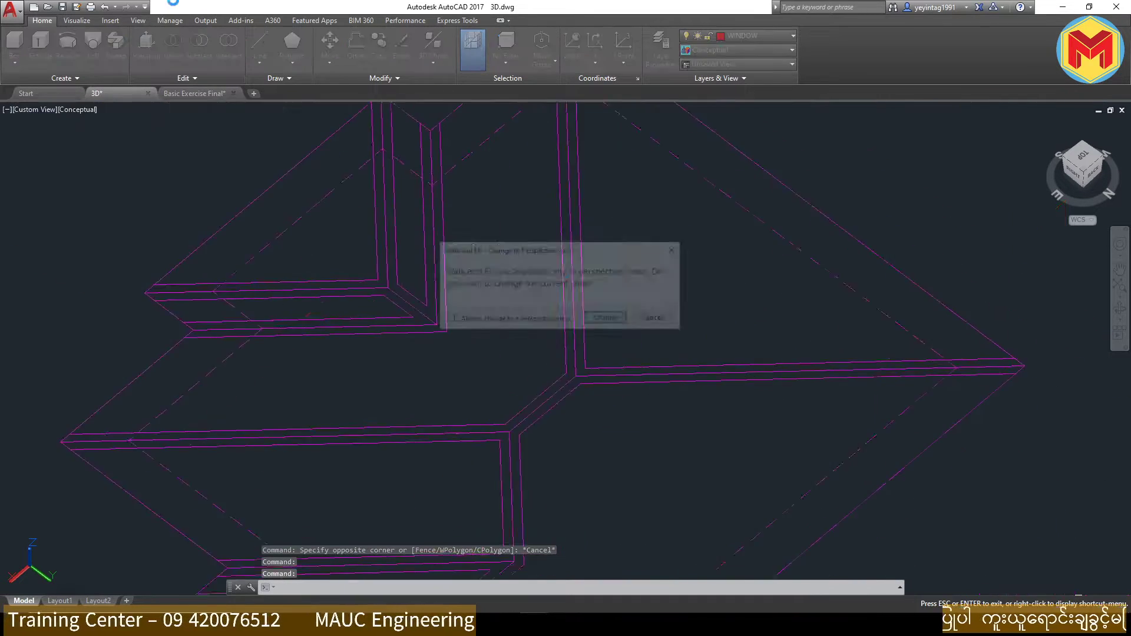
middle_drag(818, 319, 443, 133)
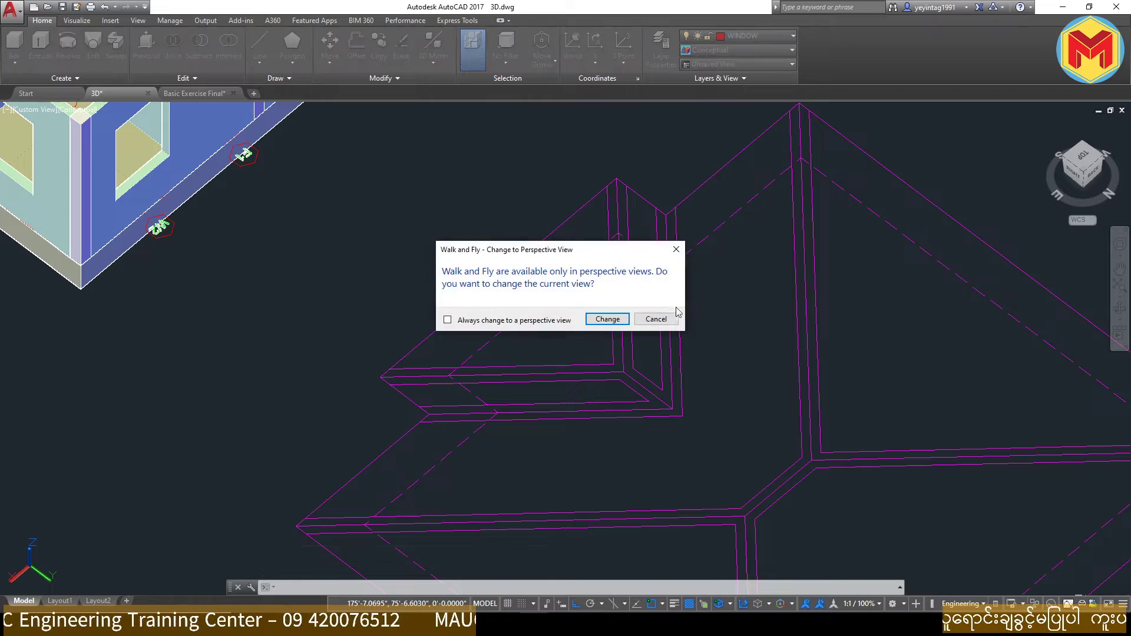
click(658, 320)
Step: Shift the house and roof outline up and left so both fit on screen
scroll(530, 407, down, 5)
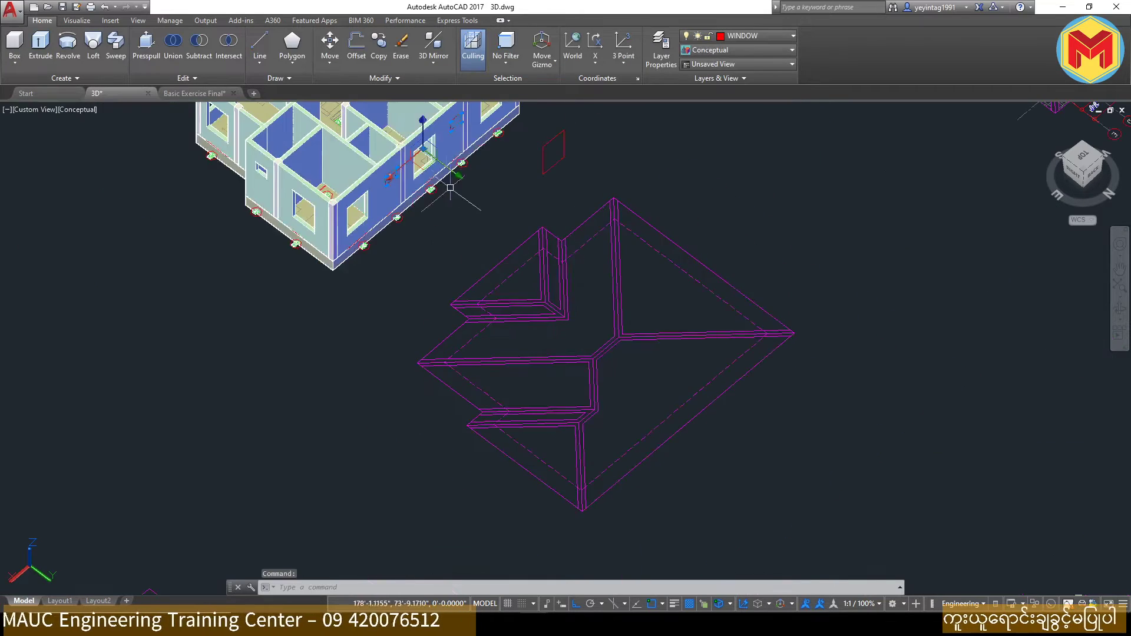
scroll(530, 406, up, 3)
middle_drag(539, 397, 503, 350)
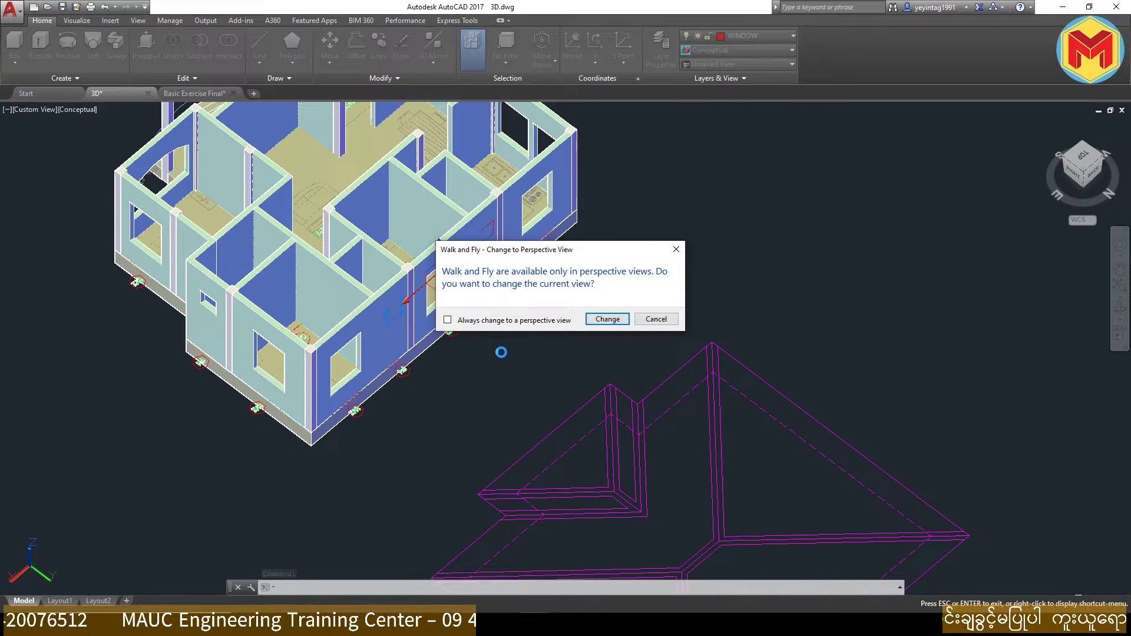
middle_drag(503, 350, 521, 334)
key(Escape)
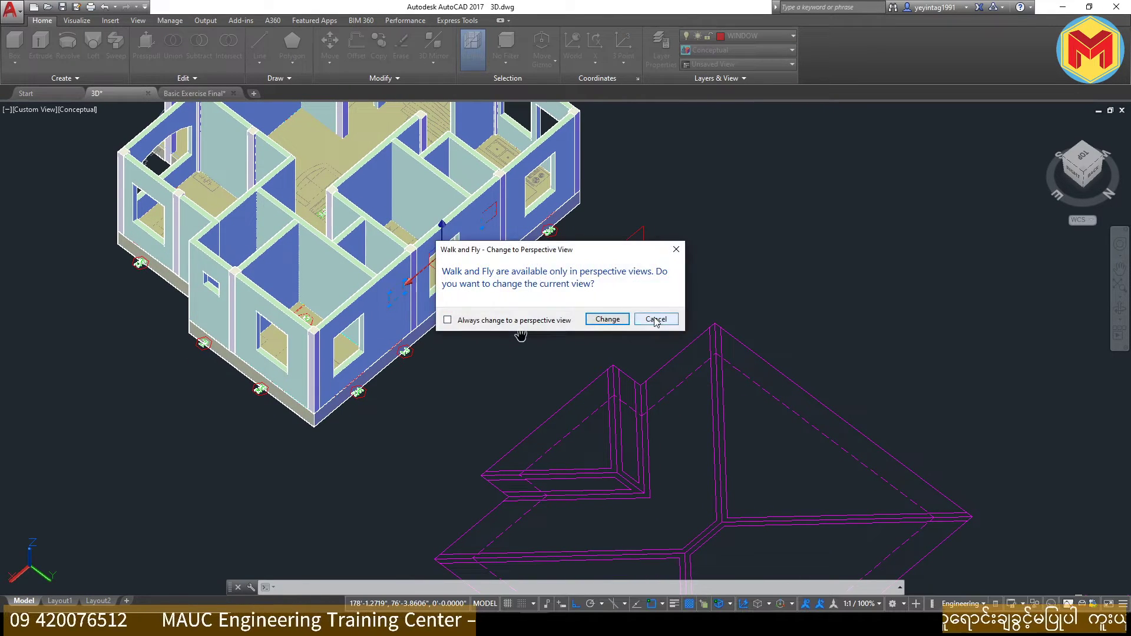
click(655, 320)
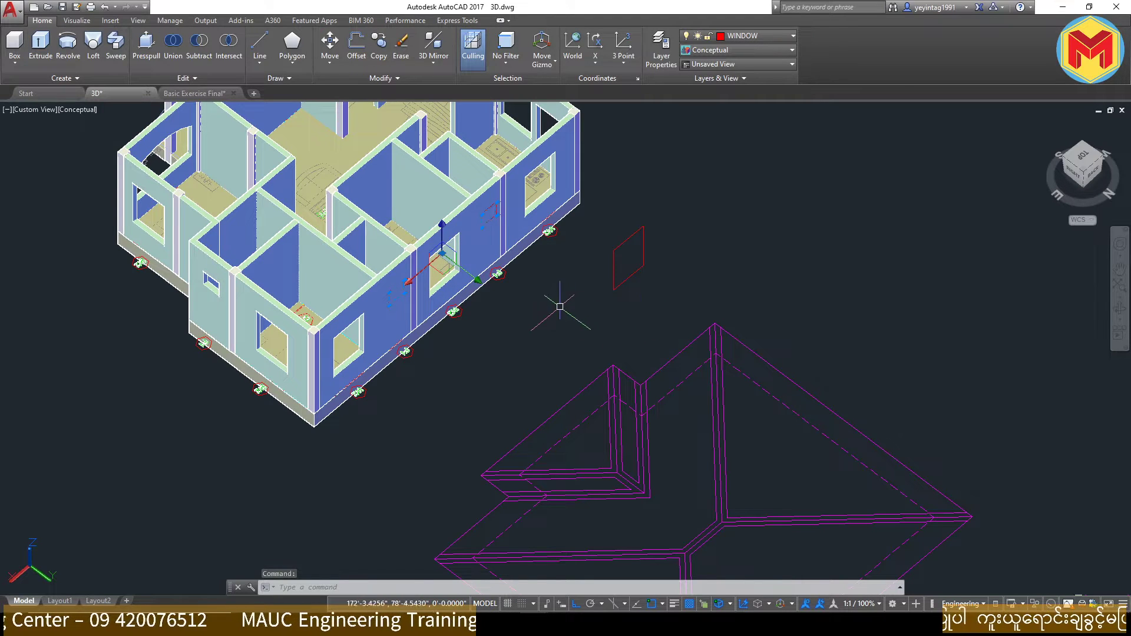
Step: Close the 3D drawing, saving its changes
click(148, 94)
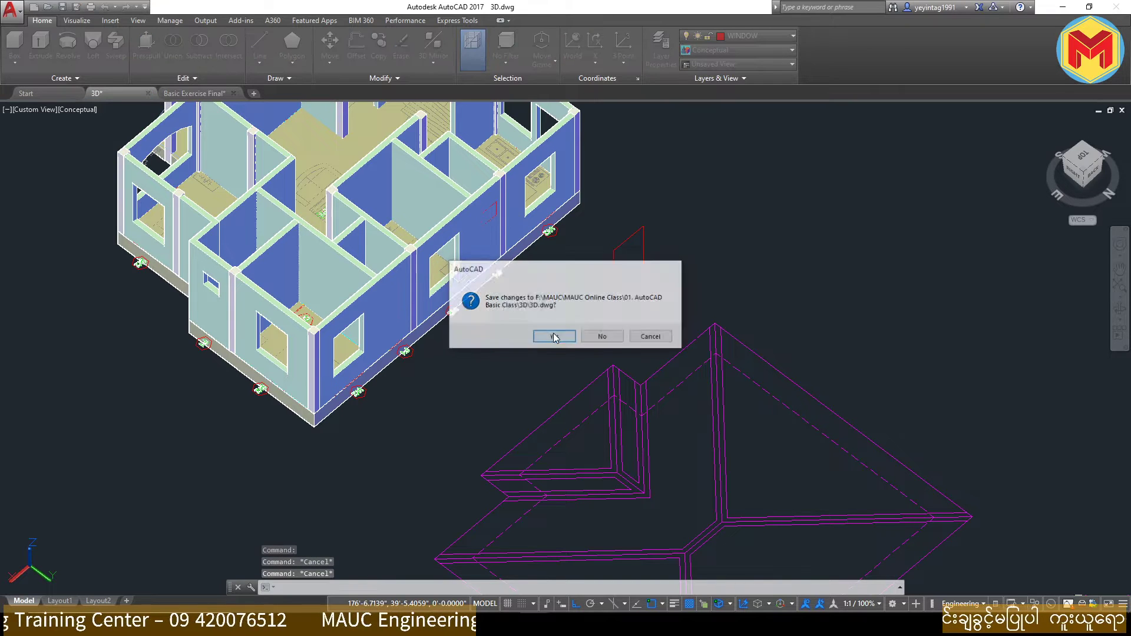
click(553, 334)
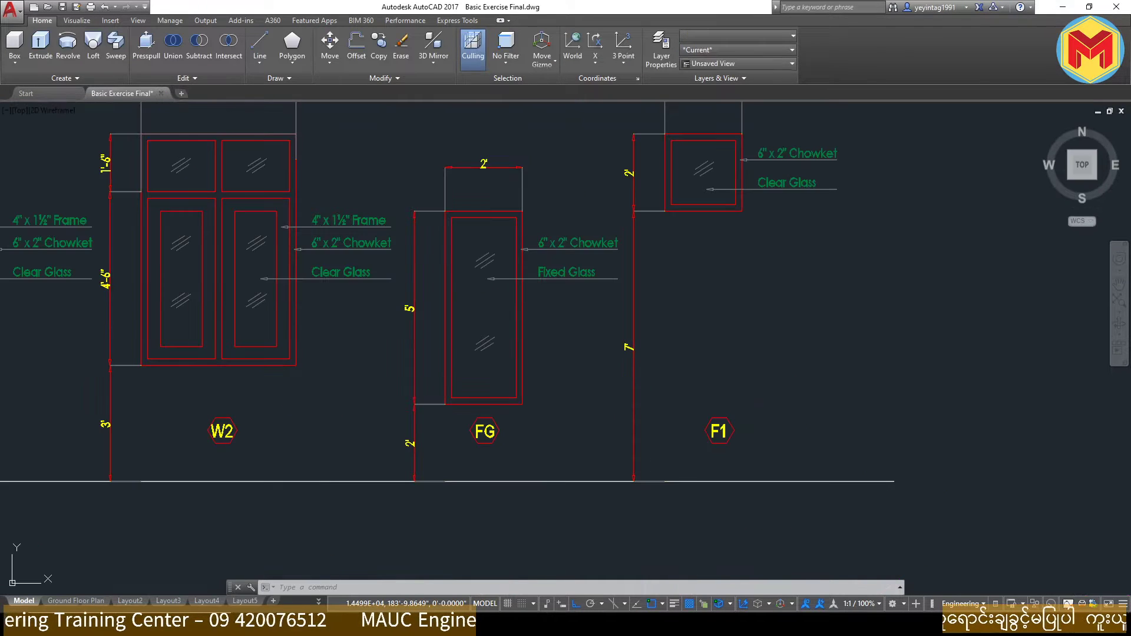
middle_click(627, 320)
middle_click(628, 320)
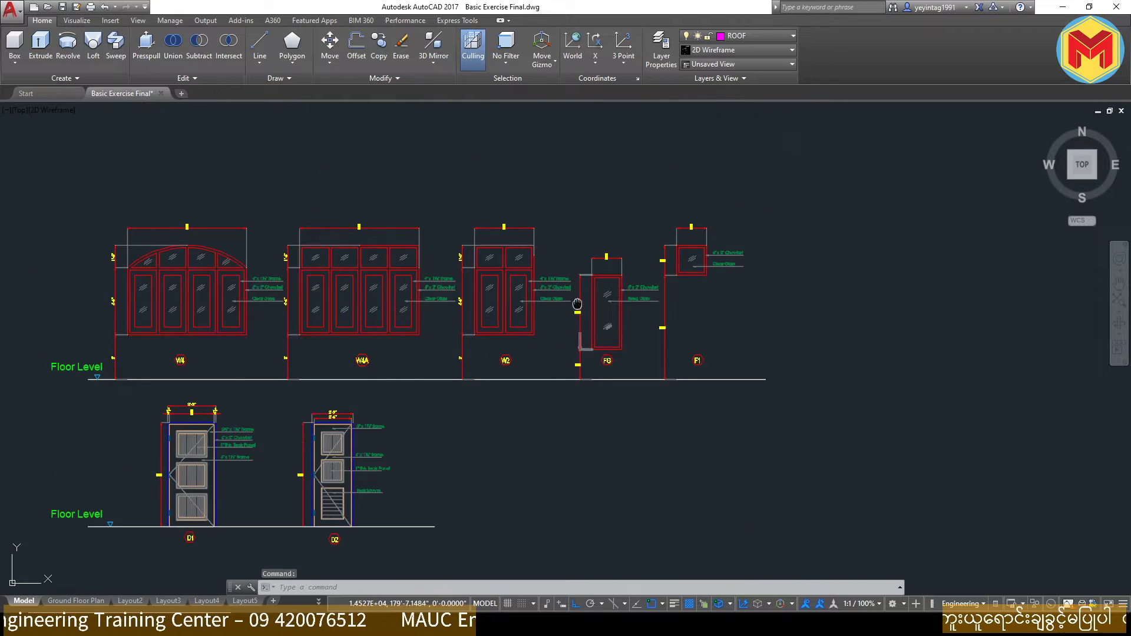
Step: Reopen 3D.dwg from the course folder via the Application Menu's Open
click(49, 8)
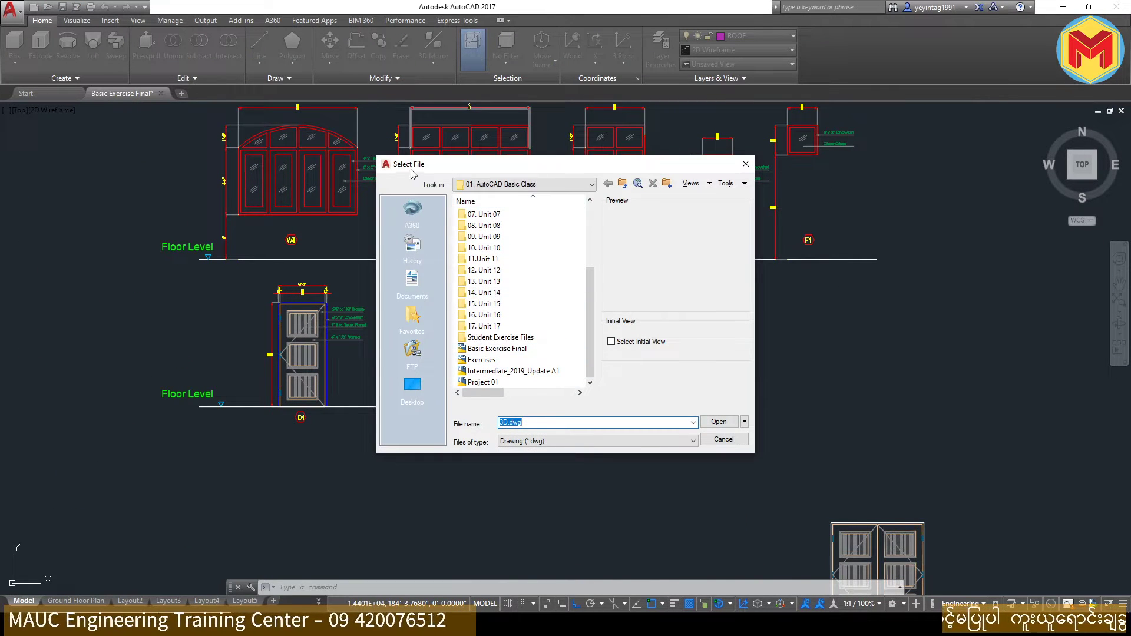
click(745, 164)
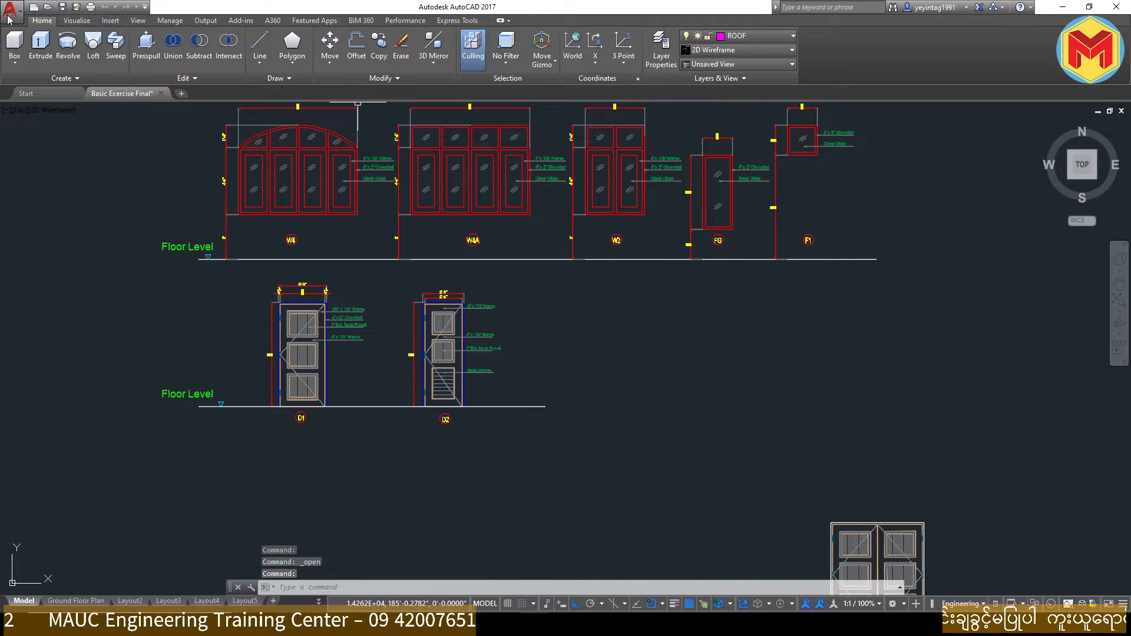
click(9, 18)
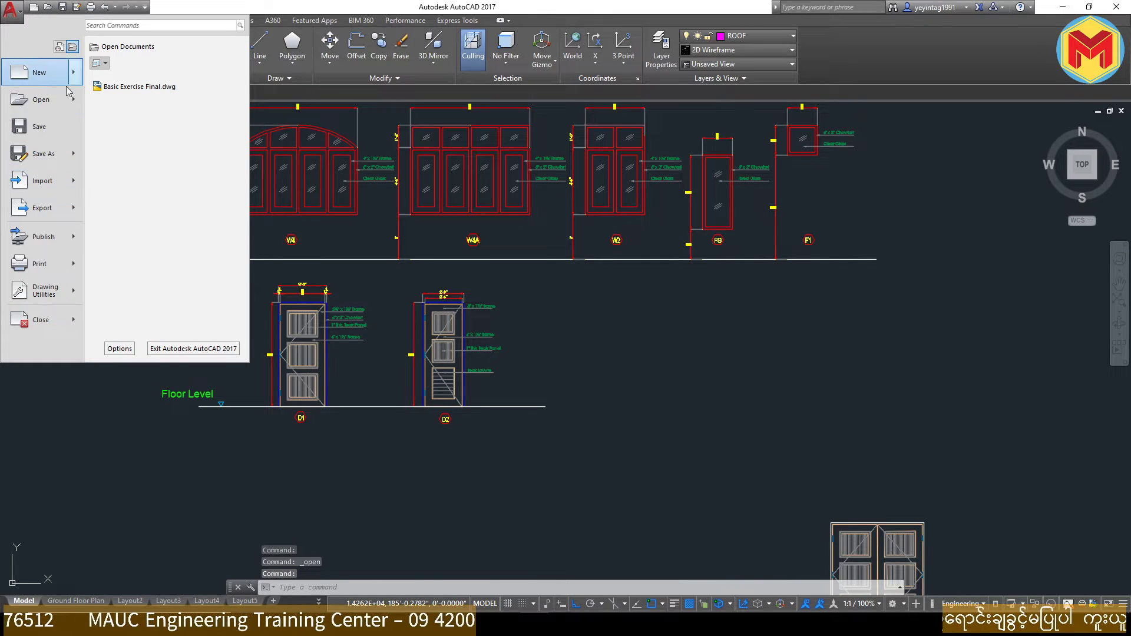
mouse_move(42, 153)
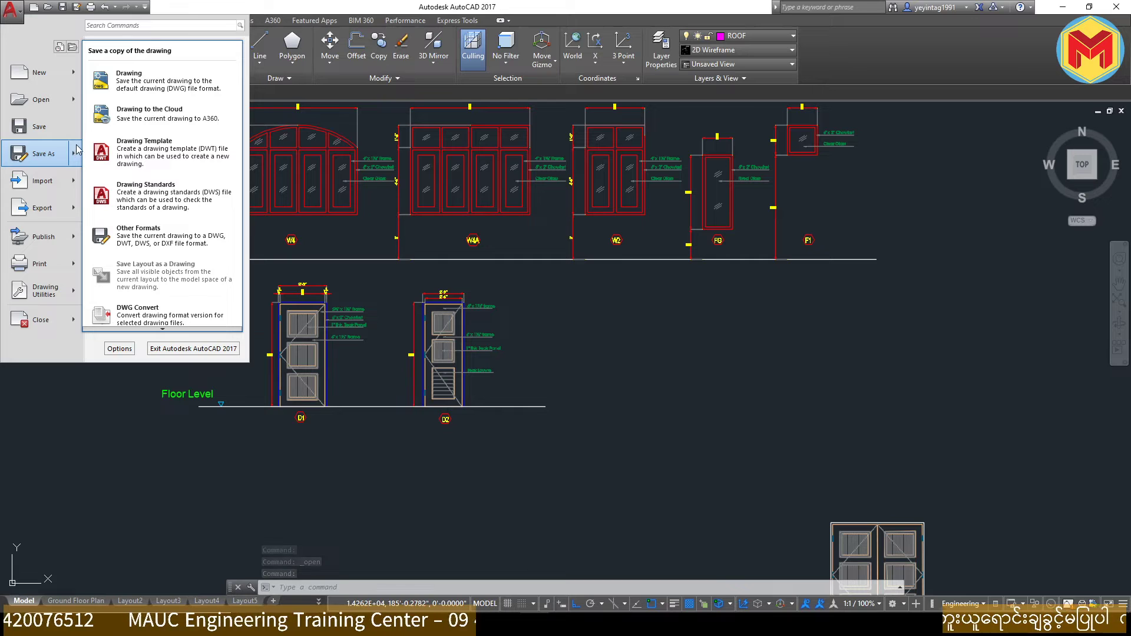
click(36, 99)
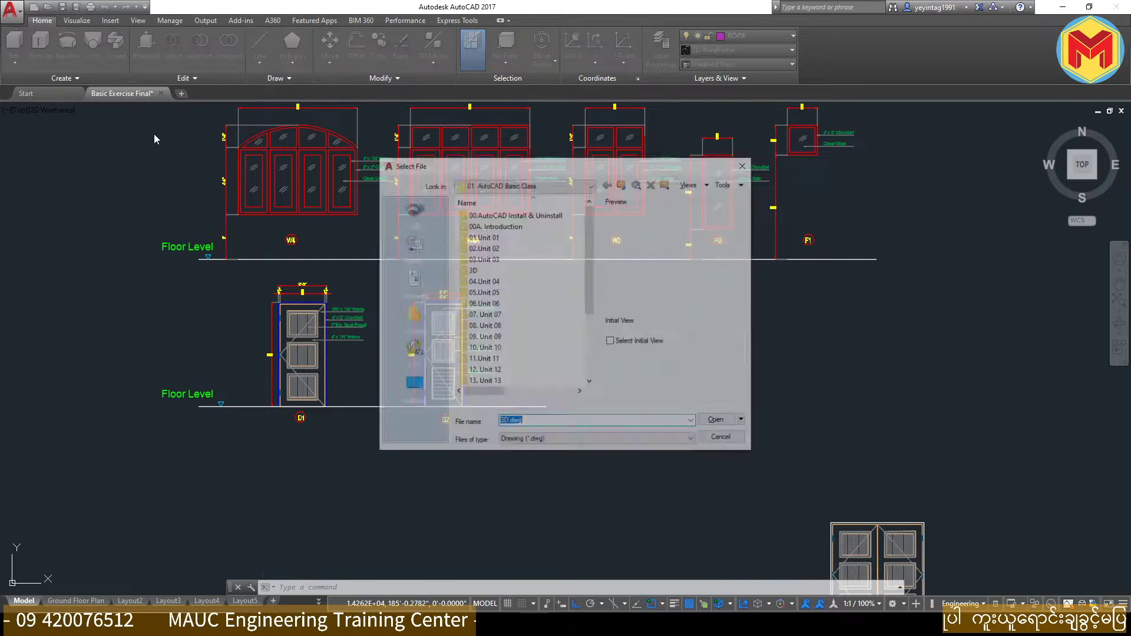
scroll(507, 282, down, 4)
scroll(522, 350, up, 4)
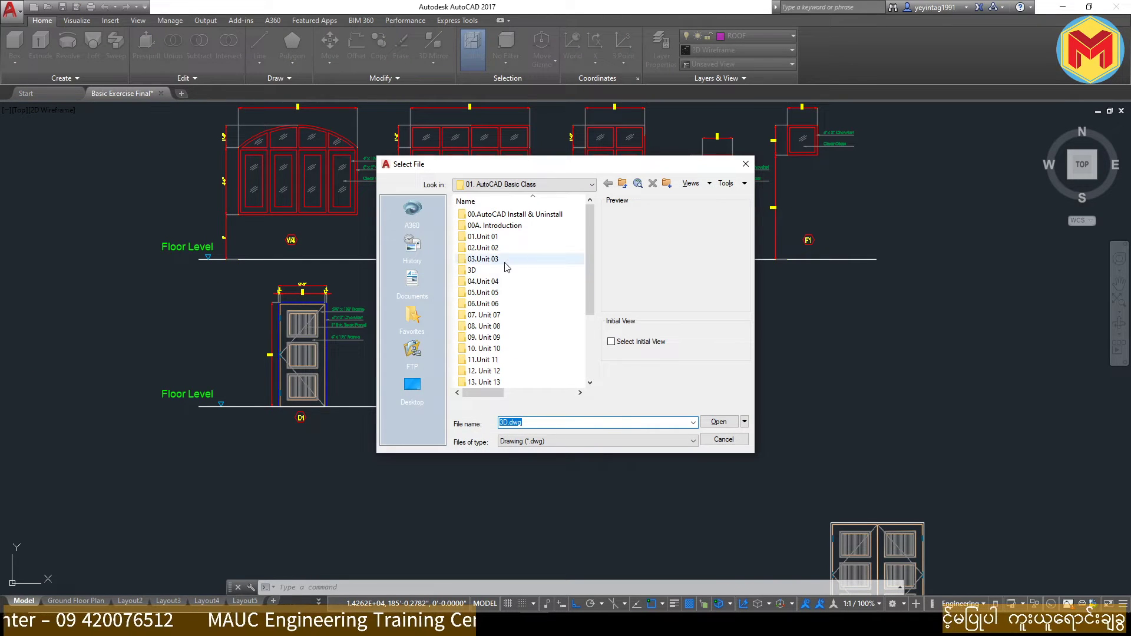
double_click(505, 262)
double_click(499, 218)
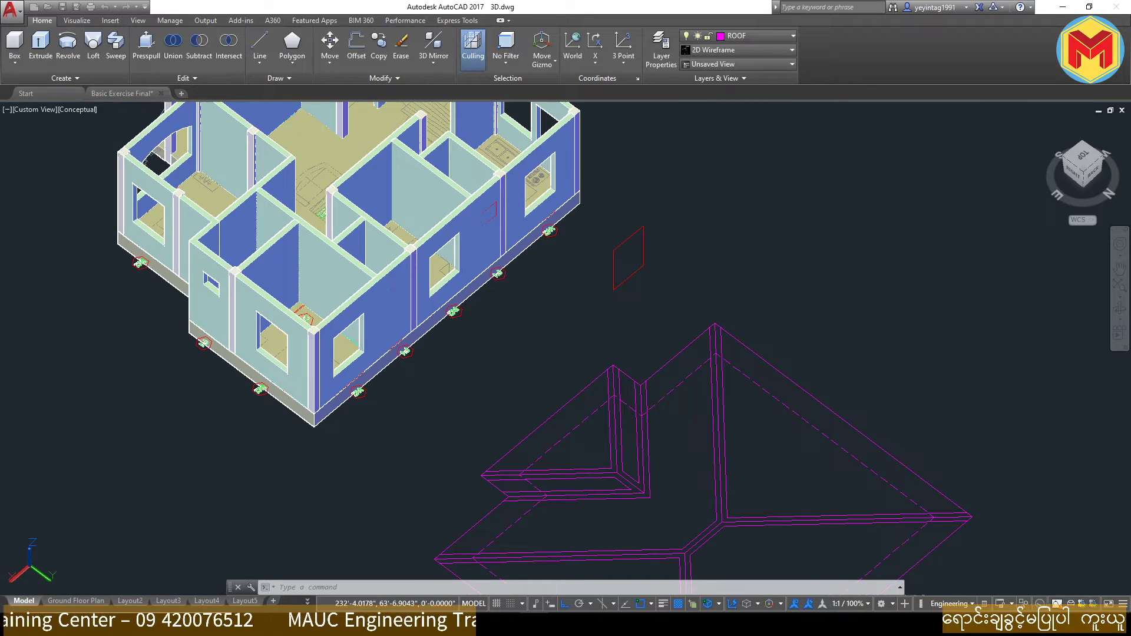
Step: Press-pull the area inside the red window outline through the wall
scroll(534, 238, up, 3)
scroll(479, 196, up, 3)
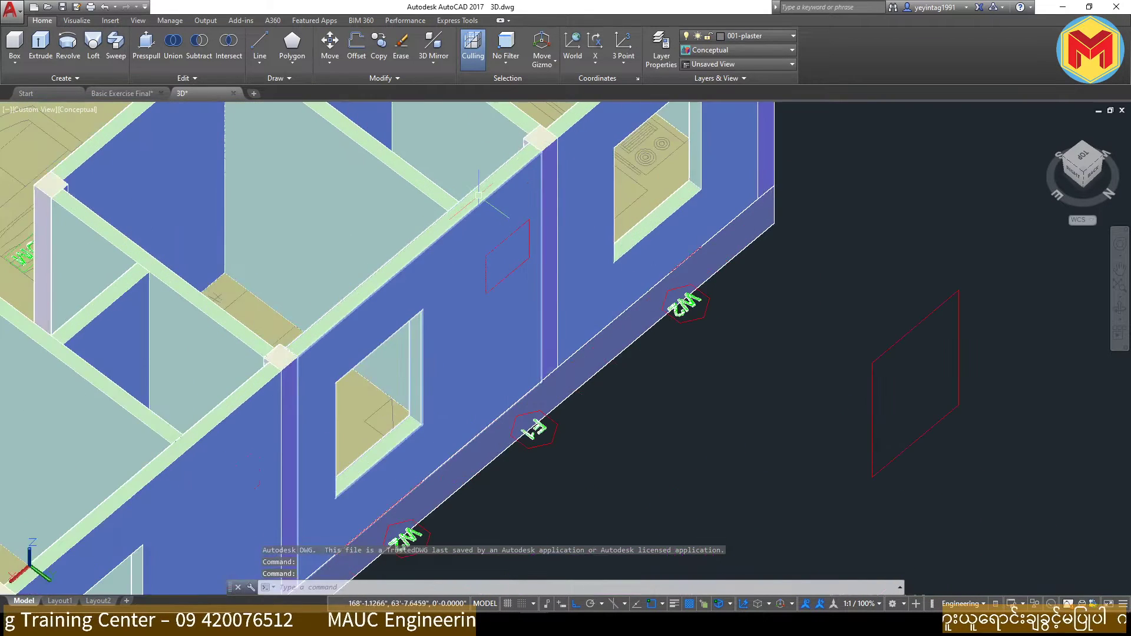
click(146, 45)
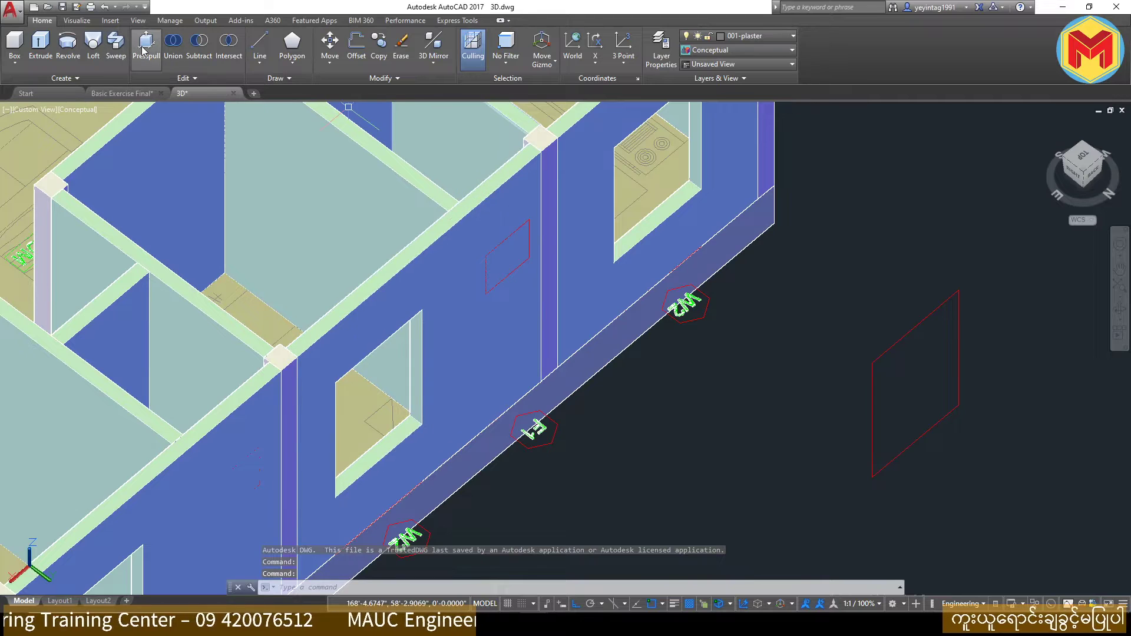
click(506, 258)
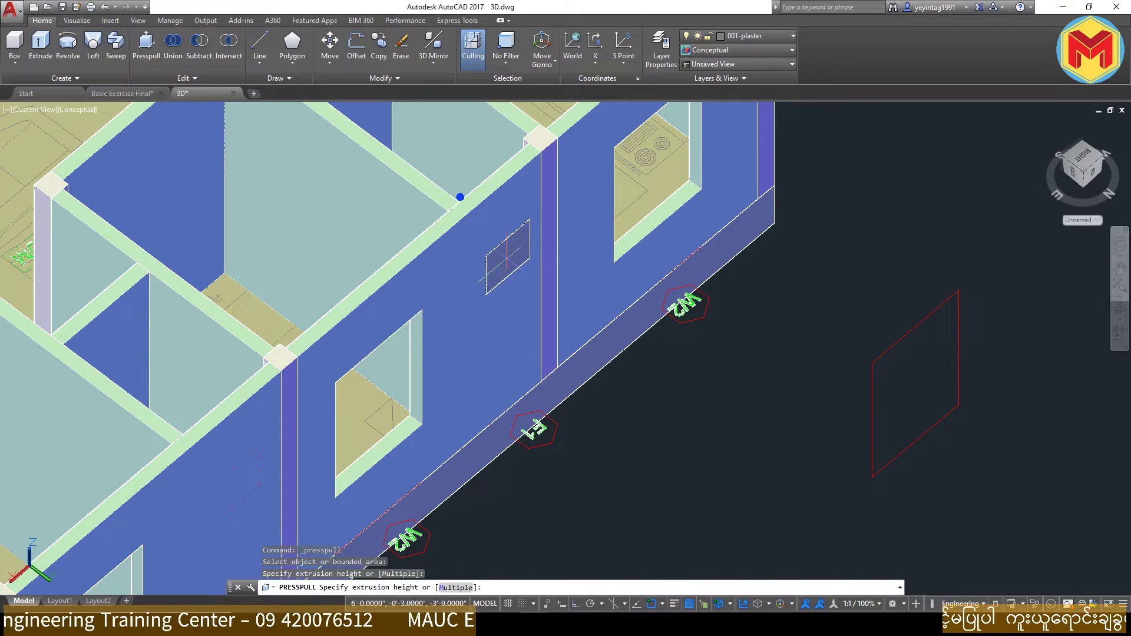
click(460, 197)
scroll(465, 199, down, 2)
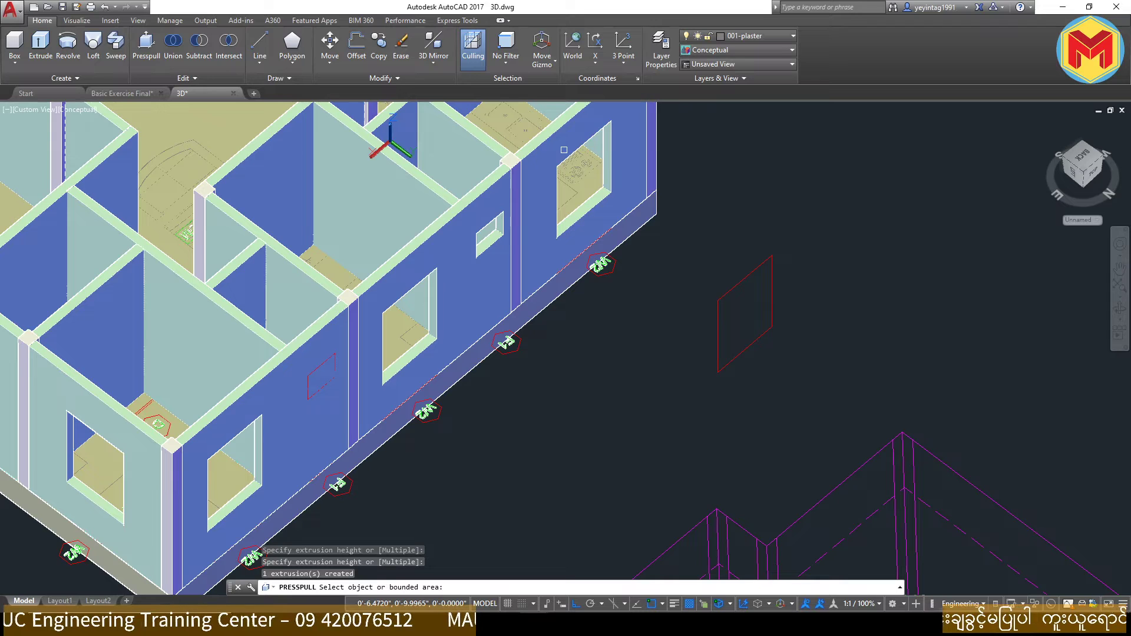
key(Escape)
key(Escape)
key(Escape)
Step: Attempt a push on the wall face, cancel it, and select the red window outline
scroll(301, 407, up, 2)
scroll(300, 407, up, 3)
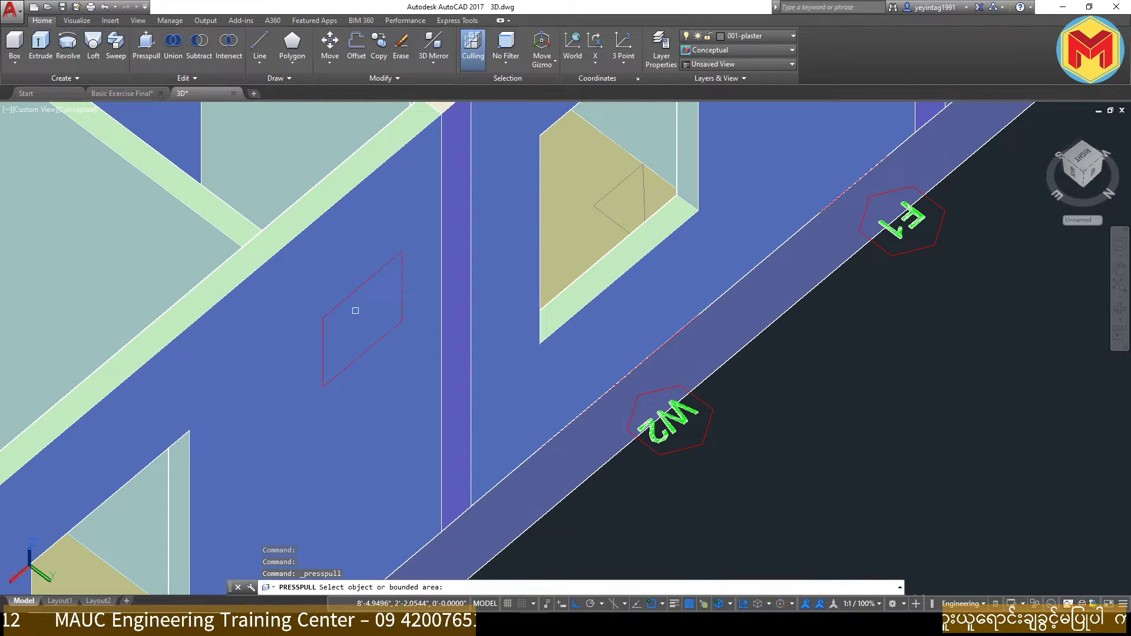
click(354, 309)
key(Escape)
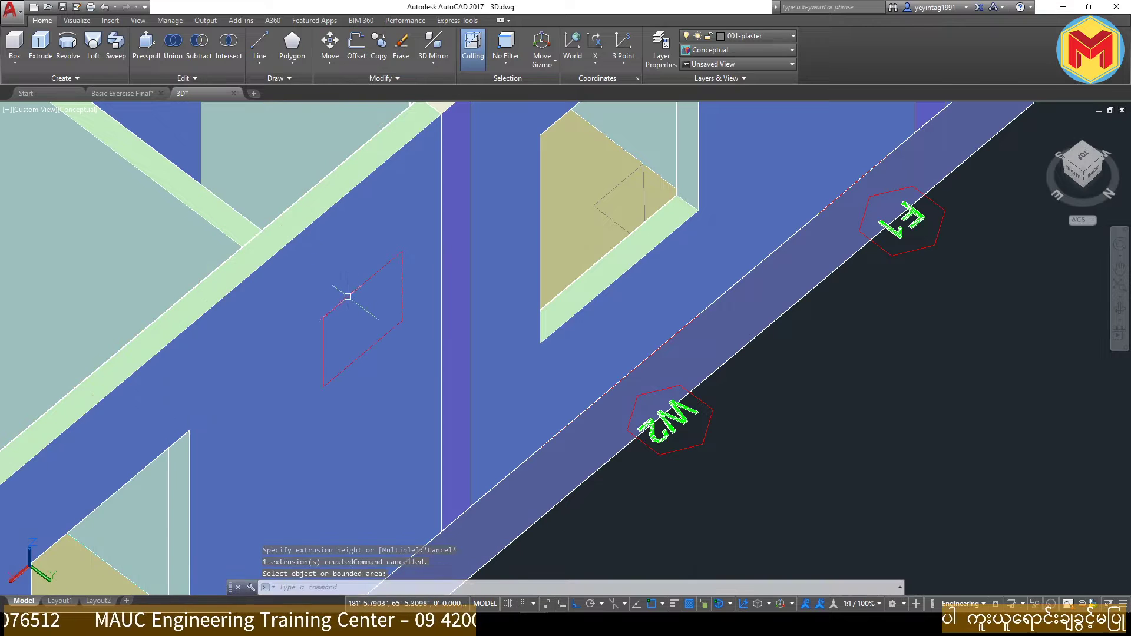
click(347, 296)
Step: Extrude the rectangle into a box and move it so it pierces the wall
click(40, 44)
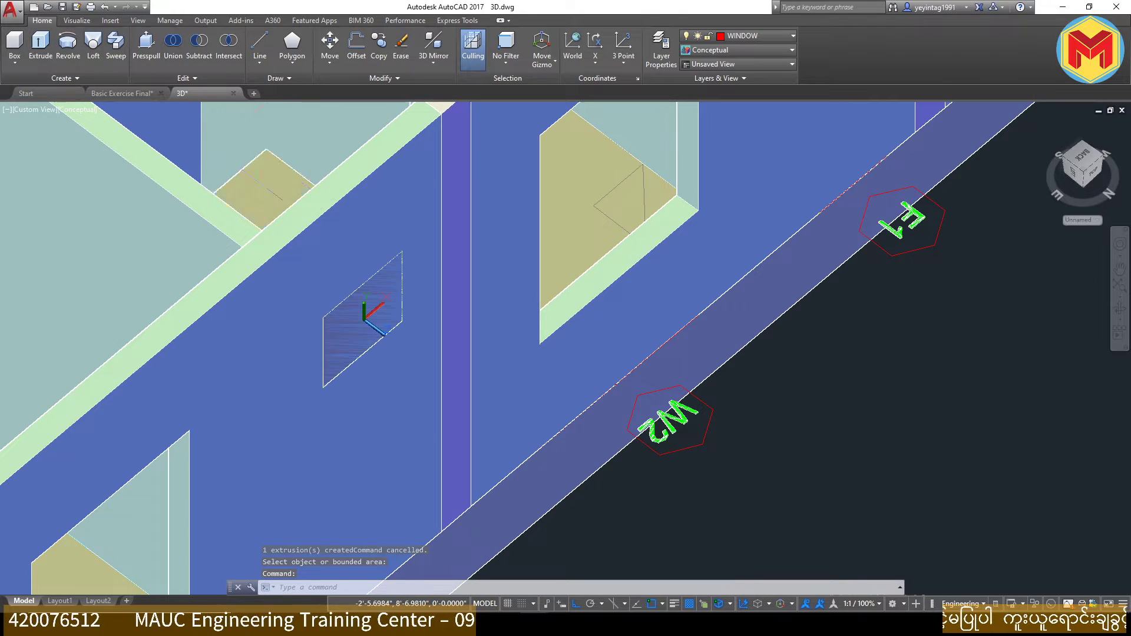
scroll(217, 153, down, 5)
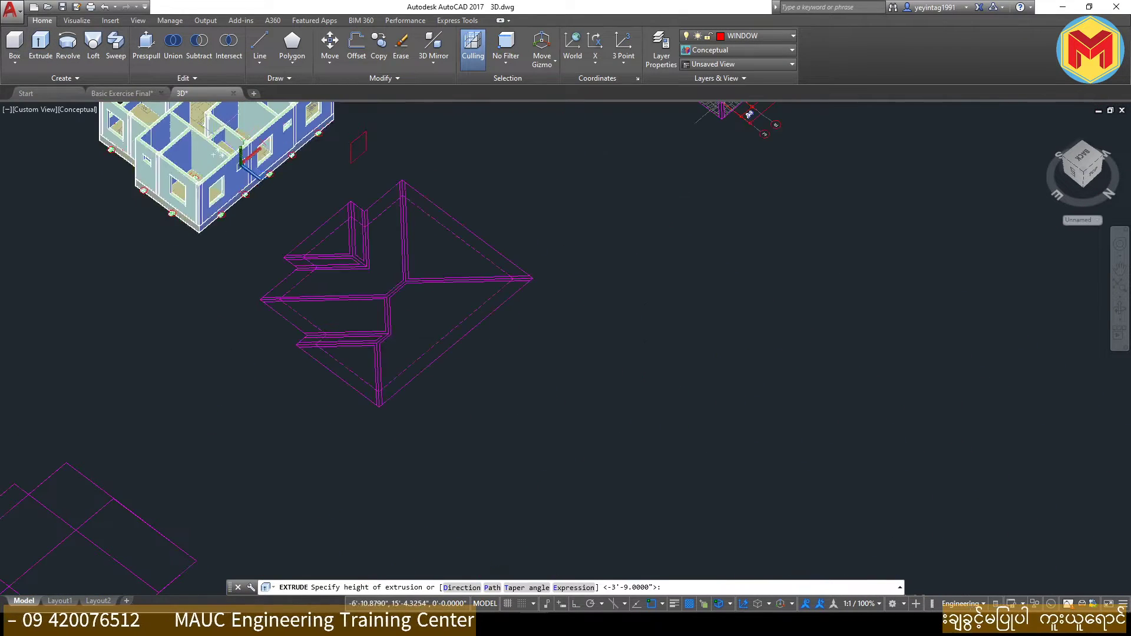
scroll(164, 114, up, 5)
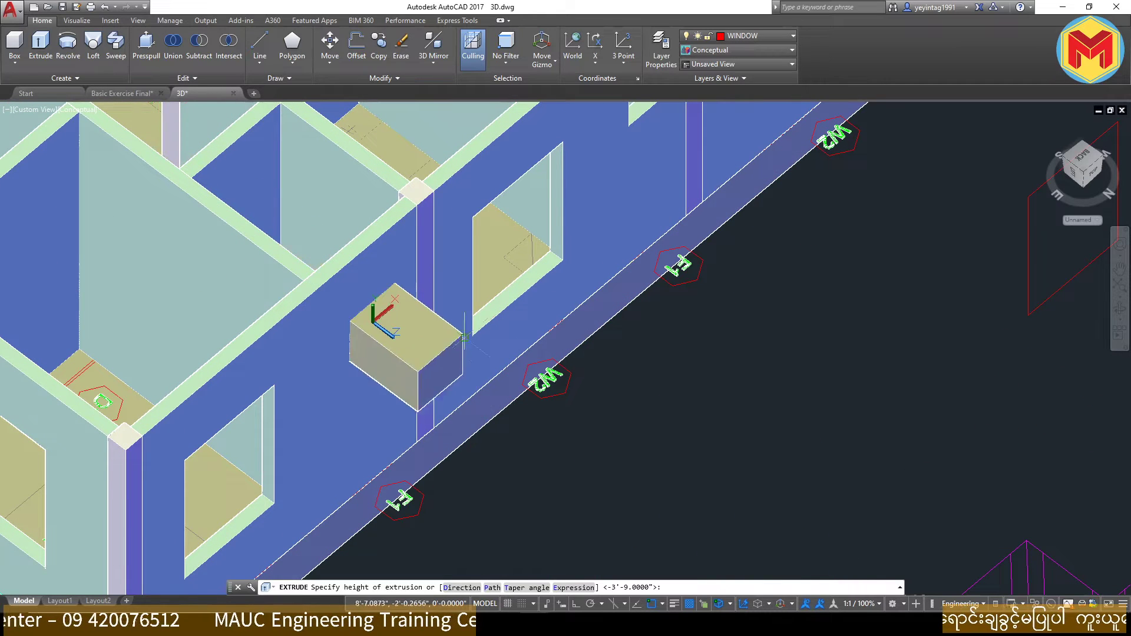
click(635, 457)
key(Escape)
key(Escape)
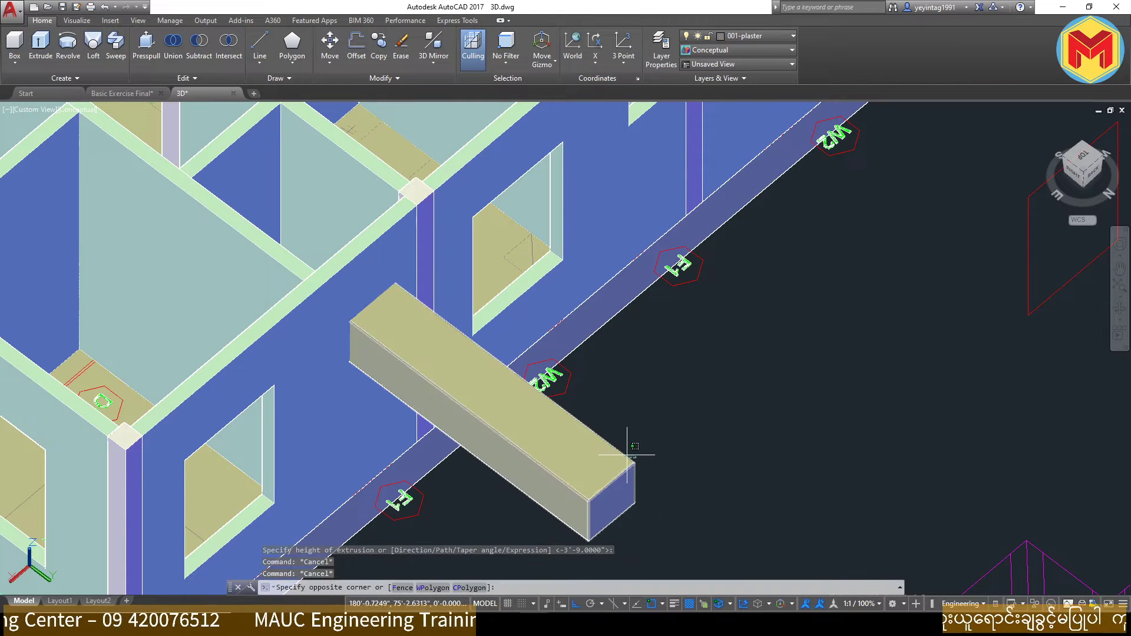
click(632, 456)
text(m)
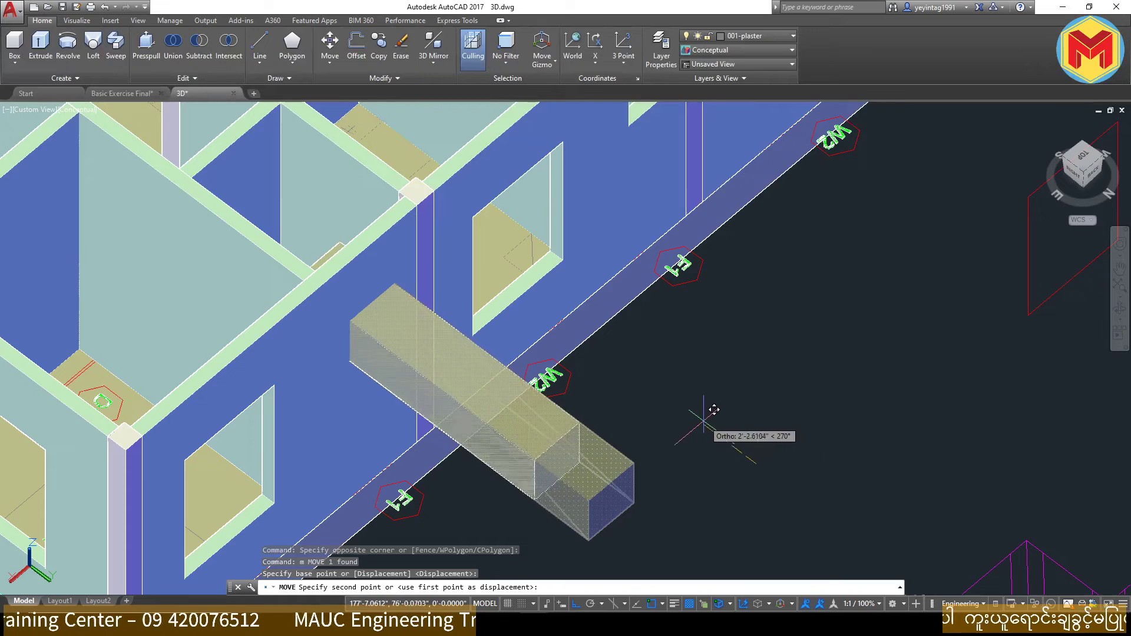
click(707, 427)
Step: Start SUBTRACT with the wall as the kept solid and the box to remove
click(201, 44)
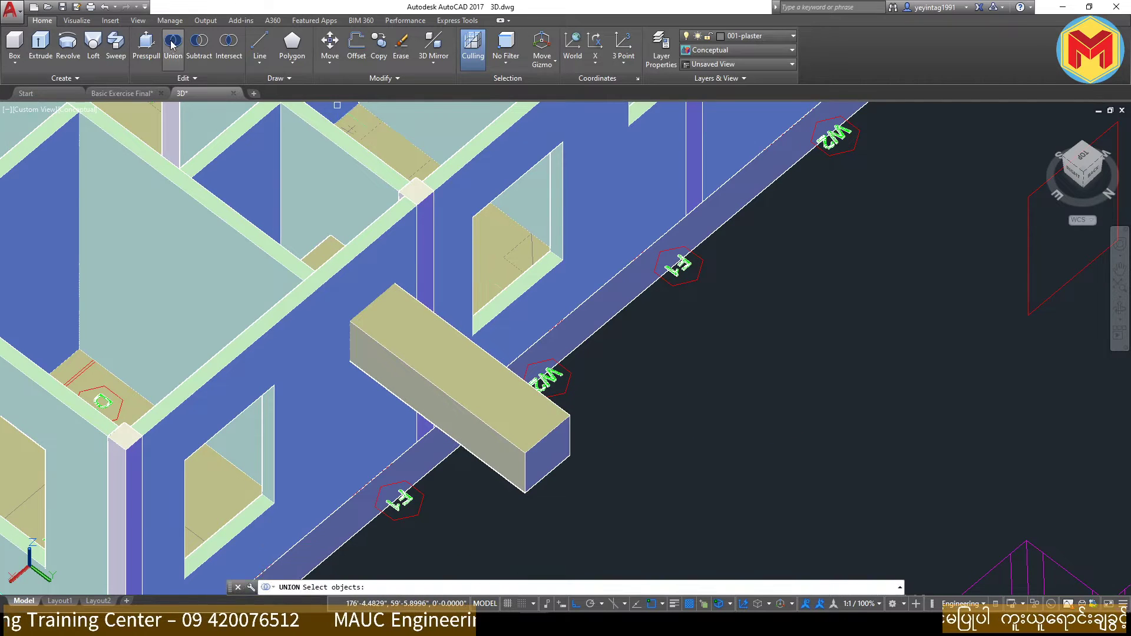
click(378, 203)
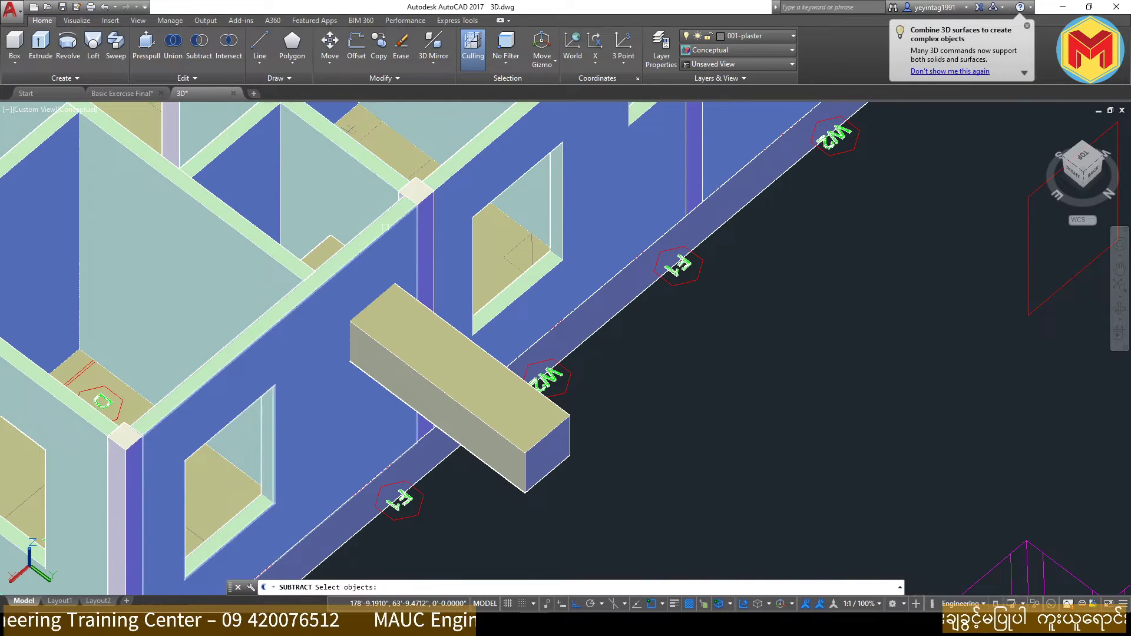
key(Return)
click(497, 364)
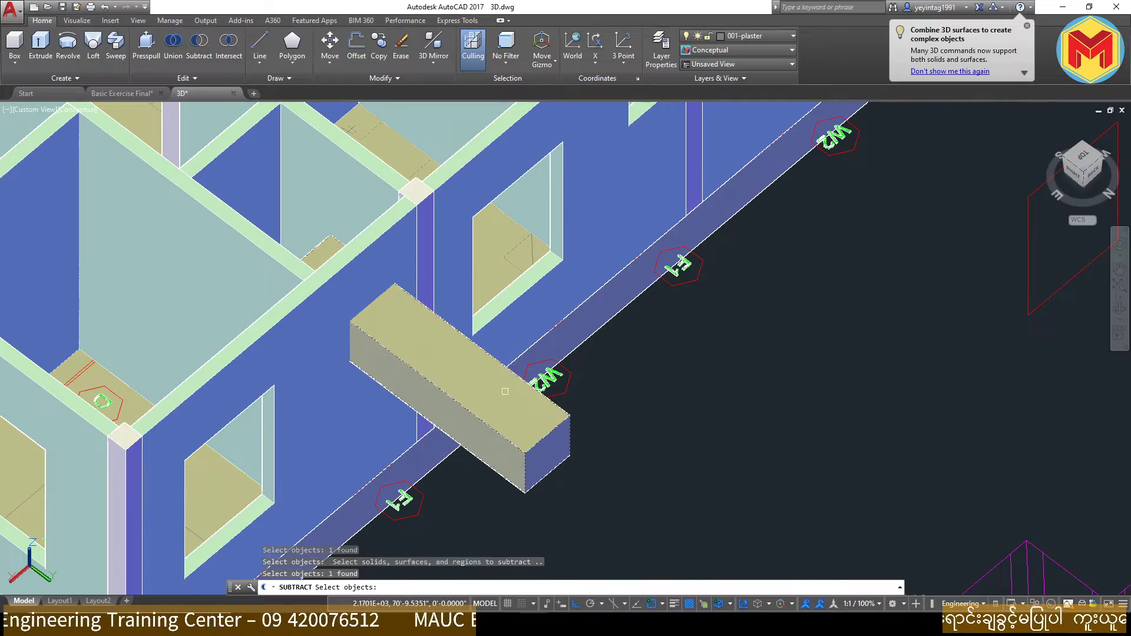
scroll(497, 364, down, 5)
scroll(497, 364, down, 5)
mouse_move(618, 347)
shift+middle_down()
mouse_move(571, 289)
mouse_move(528, 327)
shift+middle_up()
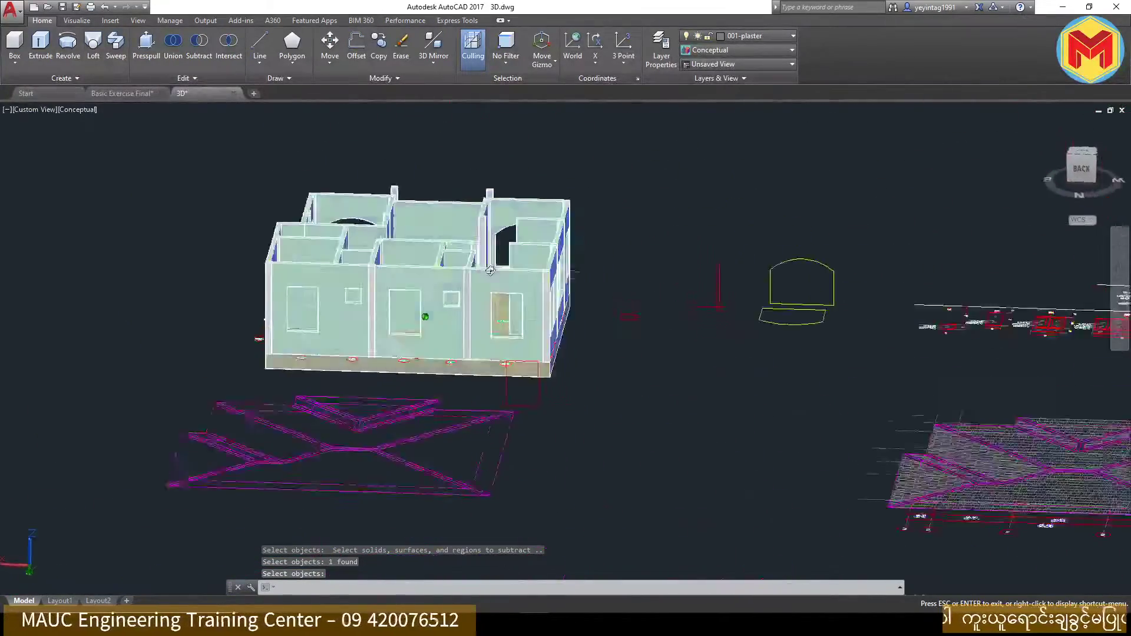
Step: Complete the box subtraction, orbit to the house front, and decline perspective view
key(Return)
scroll(529, 327, up, 2)
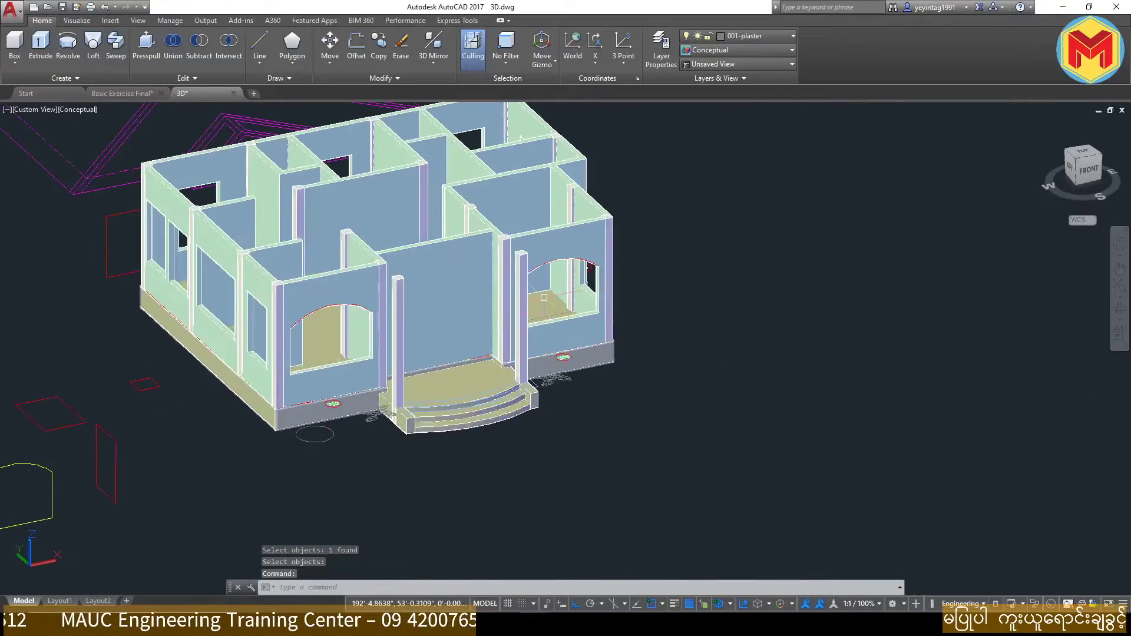
scroll(529, 327, down, 2)
shift+middle_drag(529, 327, 714, 324)
key(6)
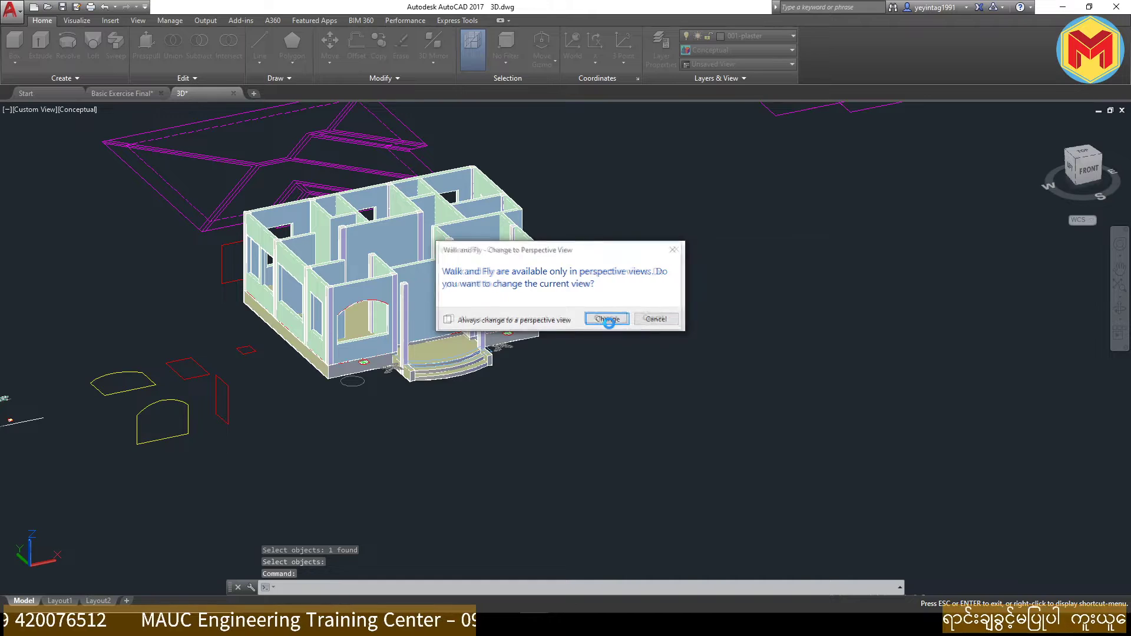
click(642, 322)
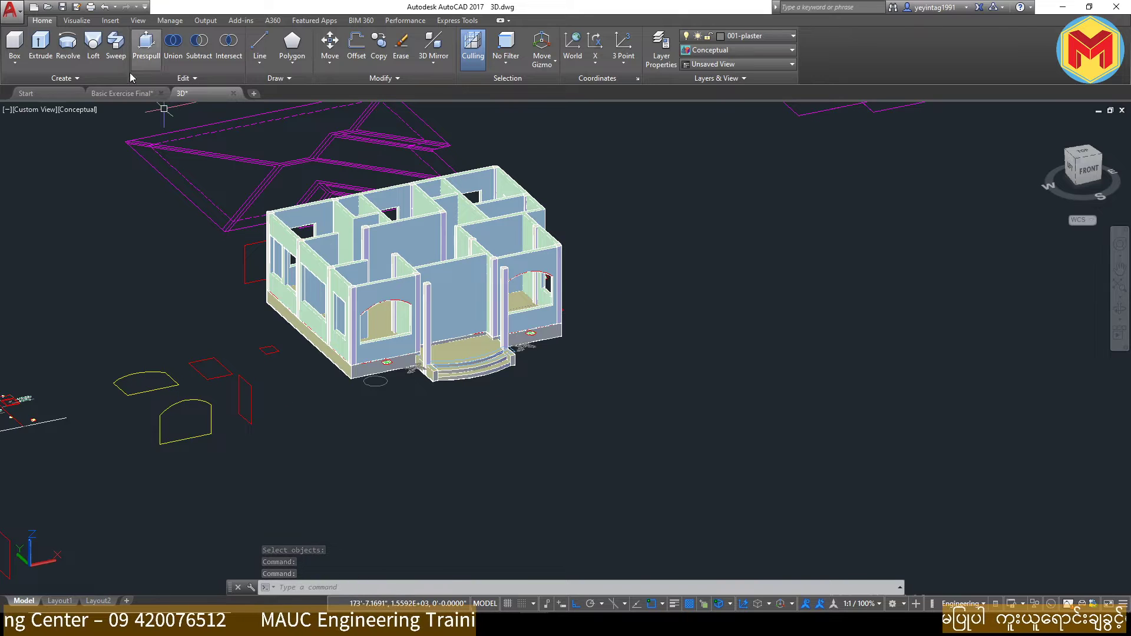
Step: Switch to Basic Exercise Final and zoom to the front elevation's double door
click(122, 93)
scroll(613, 269, down, 2)
middle_drag(613, 269, 736, 314)
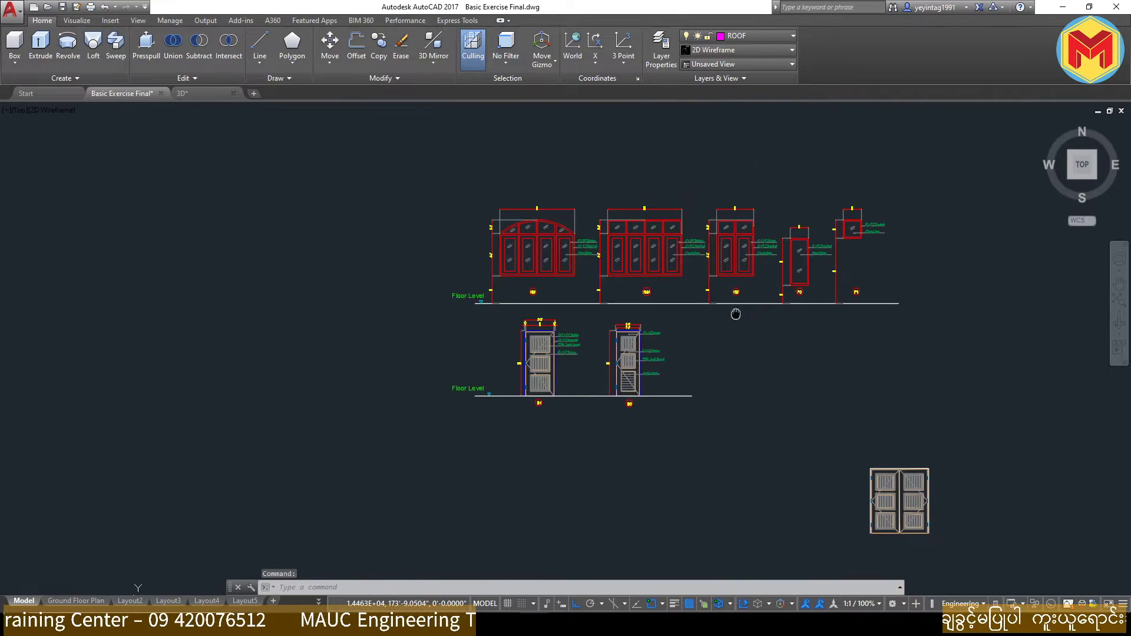
scroll(536, 279, up, 2)
scroll(509, 257, down, 4)
scroll(667, 278, down, 3)
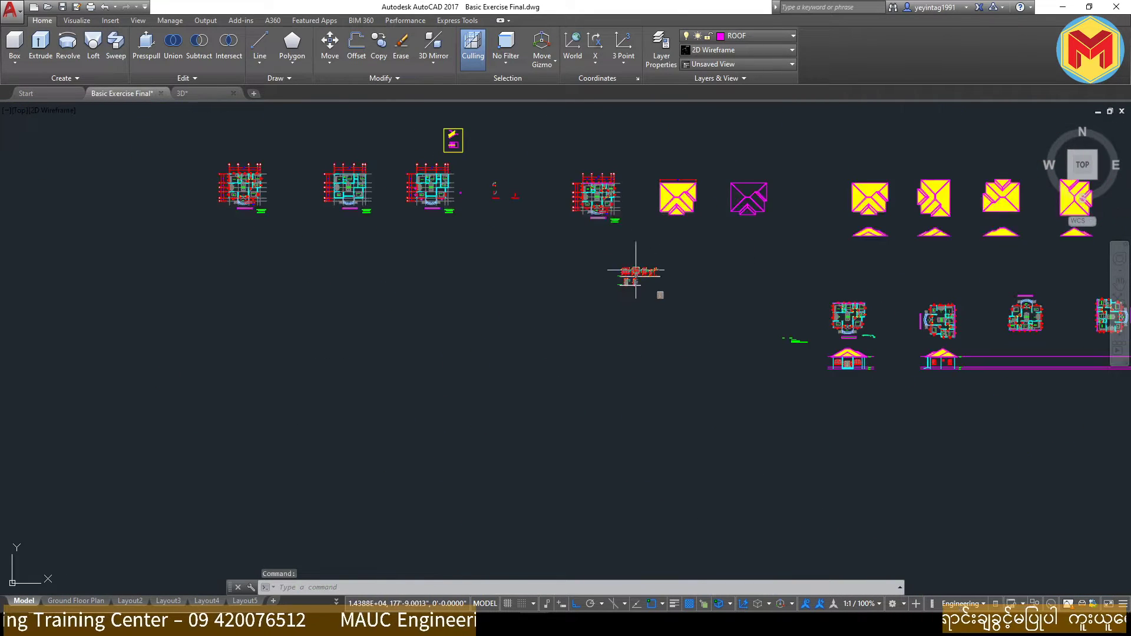
middle_drag(659, 293, 634, 292)
scroll(613, 308, up, 2)
scroll(585, 295, up, 5)
scroll(585, 294, up, 2)
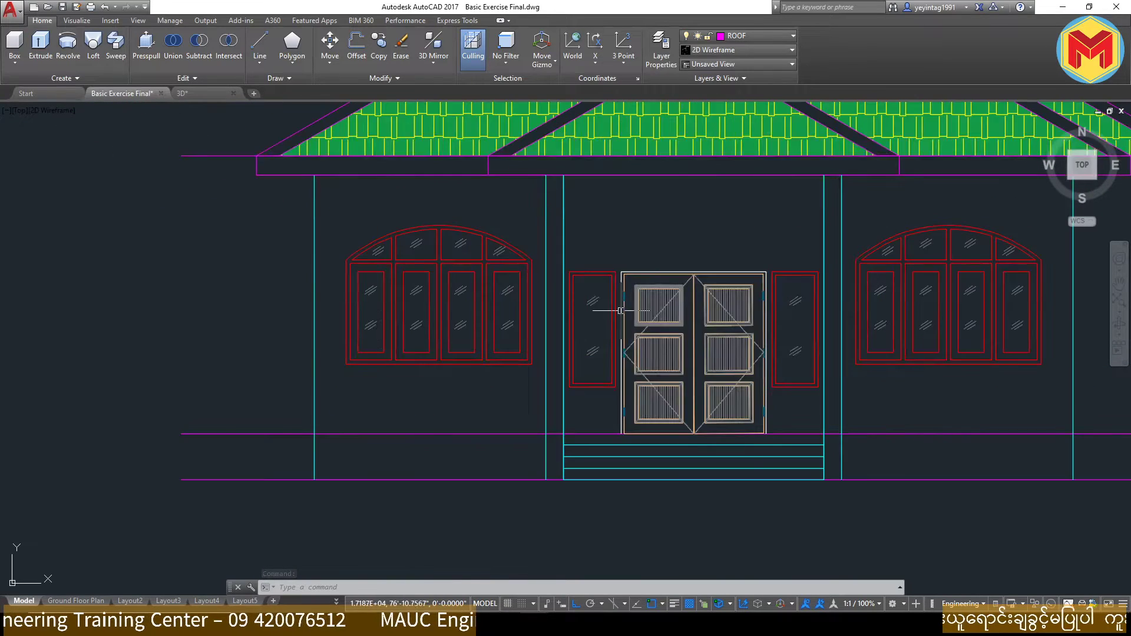
scroll(592, 288, up, 5)
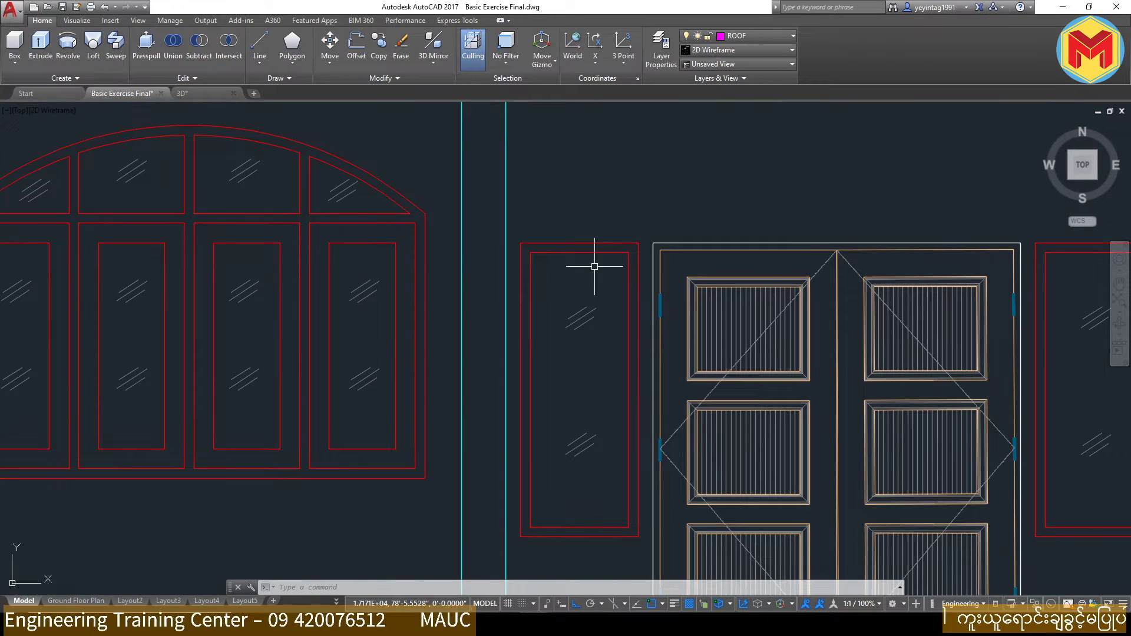
scroll(594, 266, down, 5)
scroll(687, 260, up, 5)
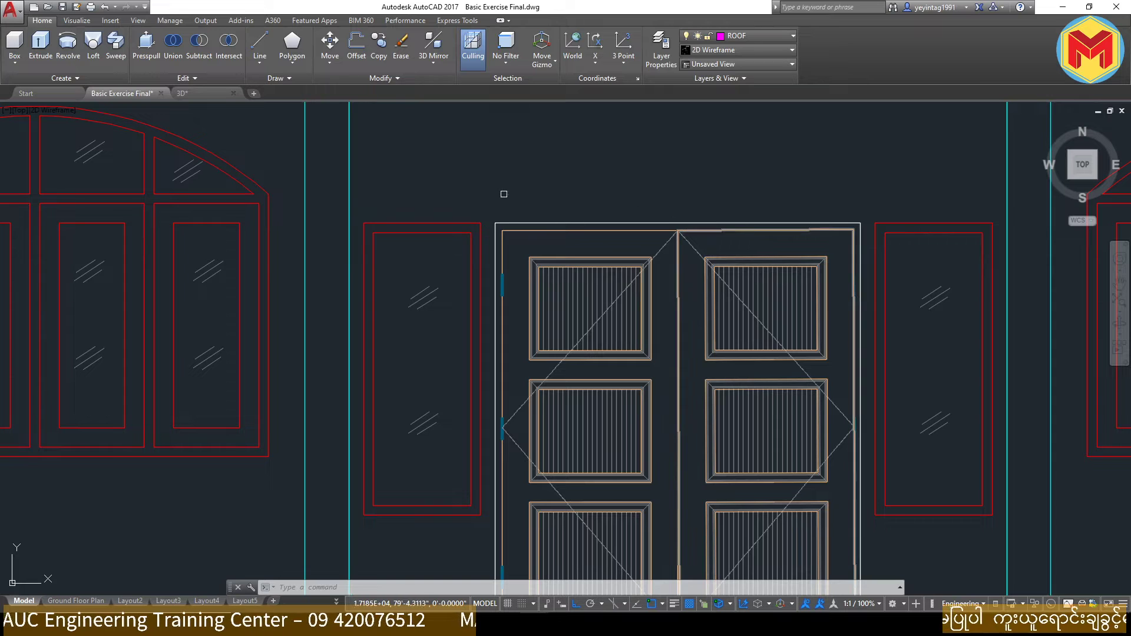
scroll(487, 197, down, 4)
Step: Copy the double door with a base point and return to the 3D drawing
click(485, 206)
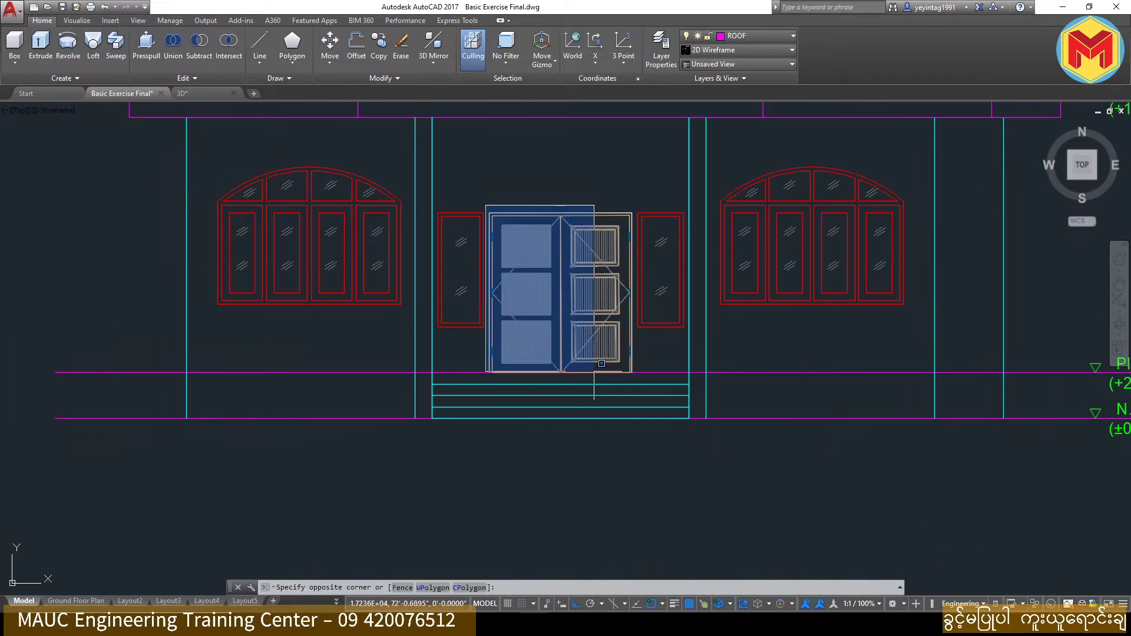
click(635, 382)
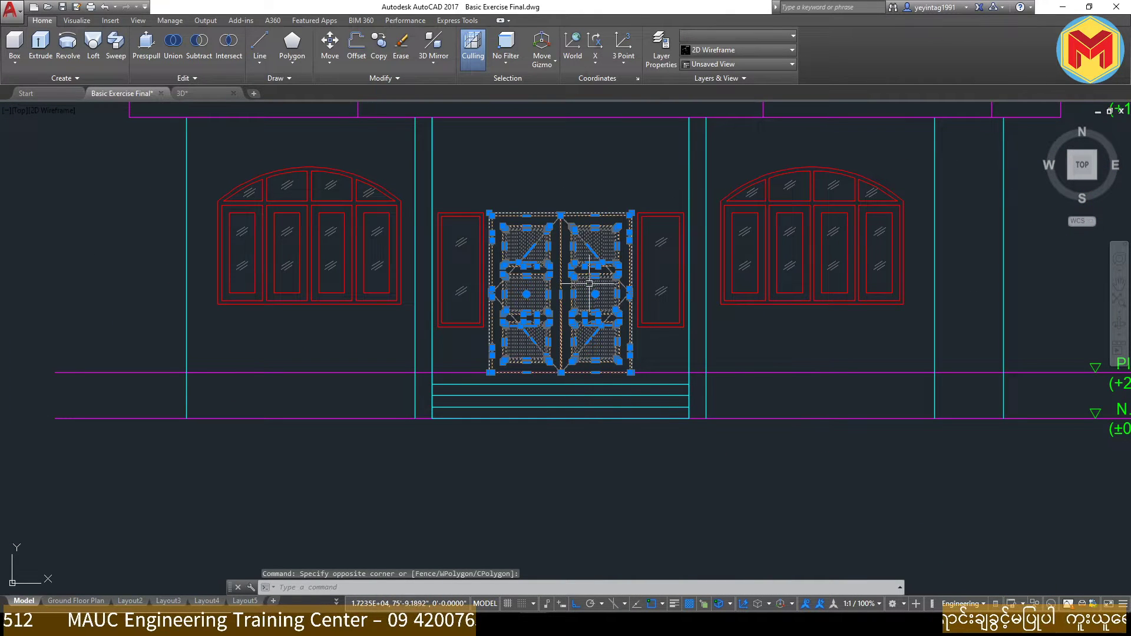
right_click(589, 196)
click(760, 261)
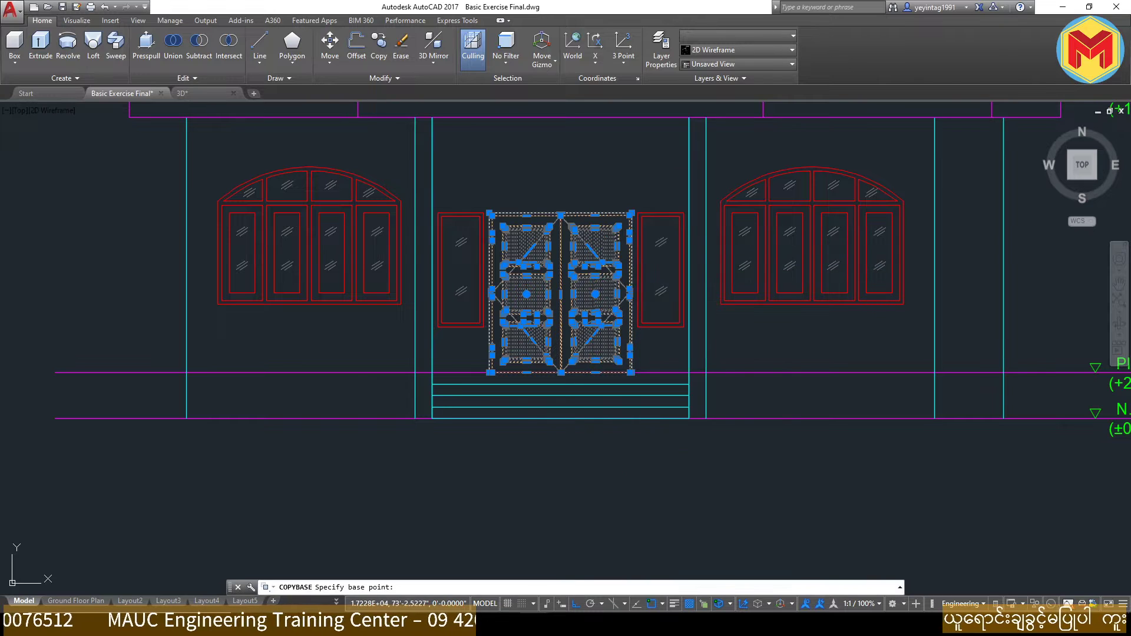
click(565, 331)
click(209, 93)
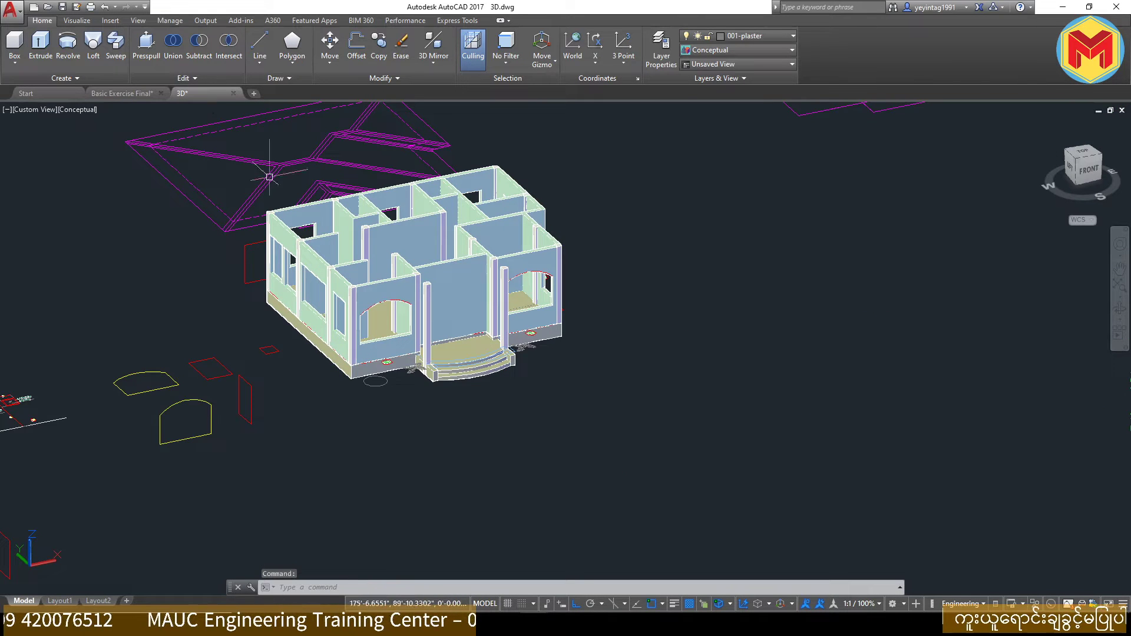
Step: Set the view to Top and the visual style to 2D Wireframe
click(723, 82)
click(739, 65)
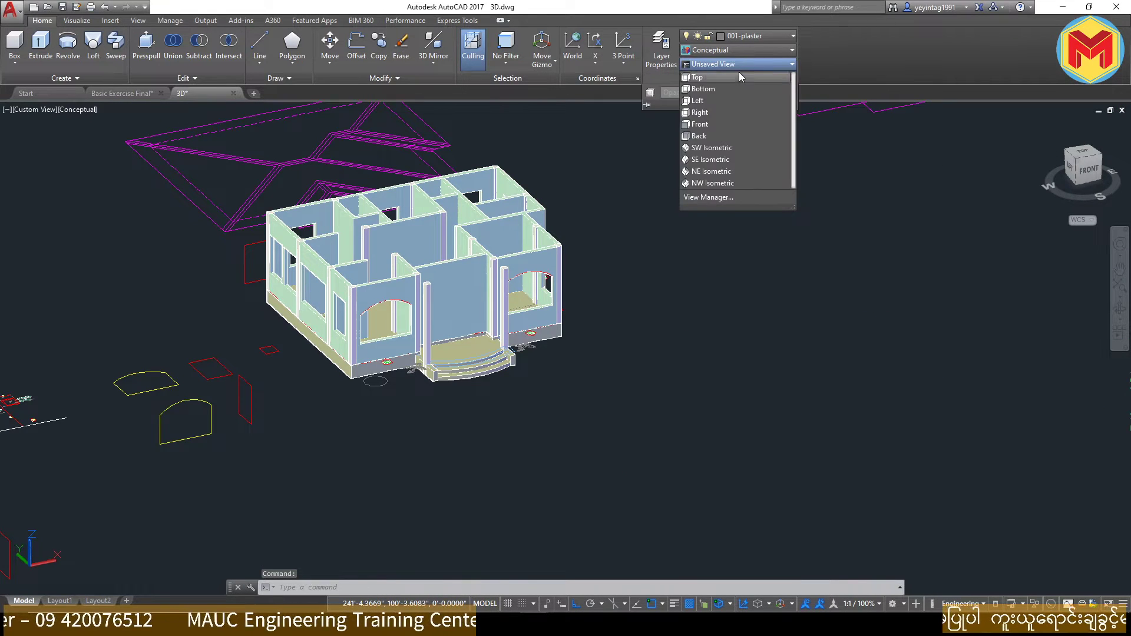
click(740, 78)
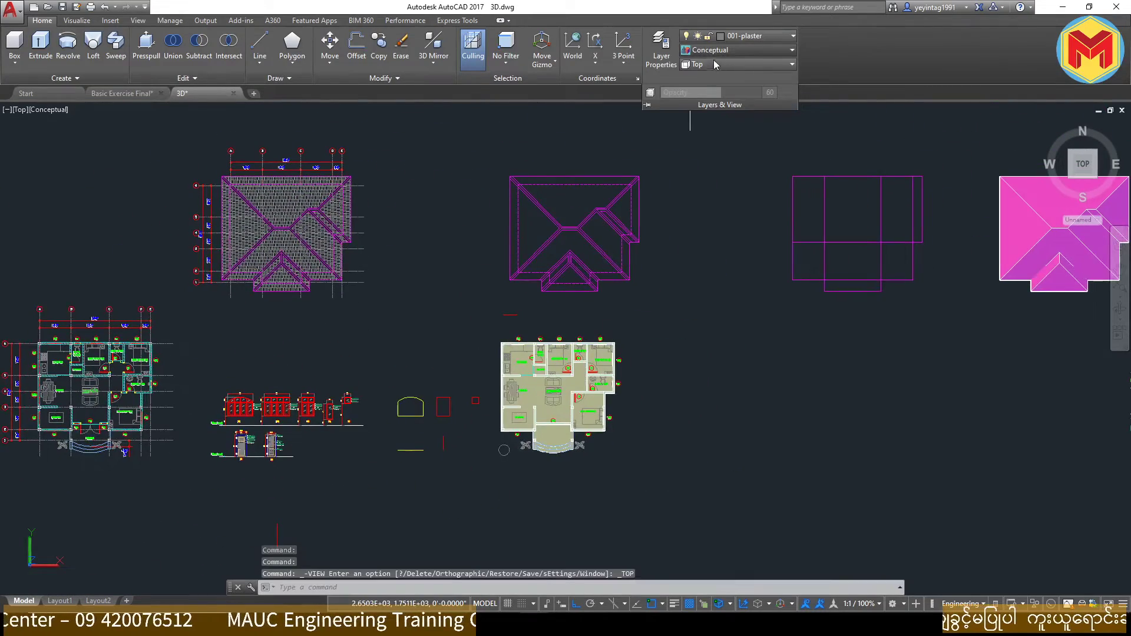
click(736, 50)
click(701, 71)
Step: Paste the copied double door and select it among the elevations
key(ctrl+v)
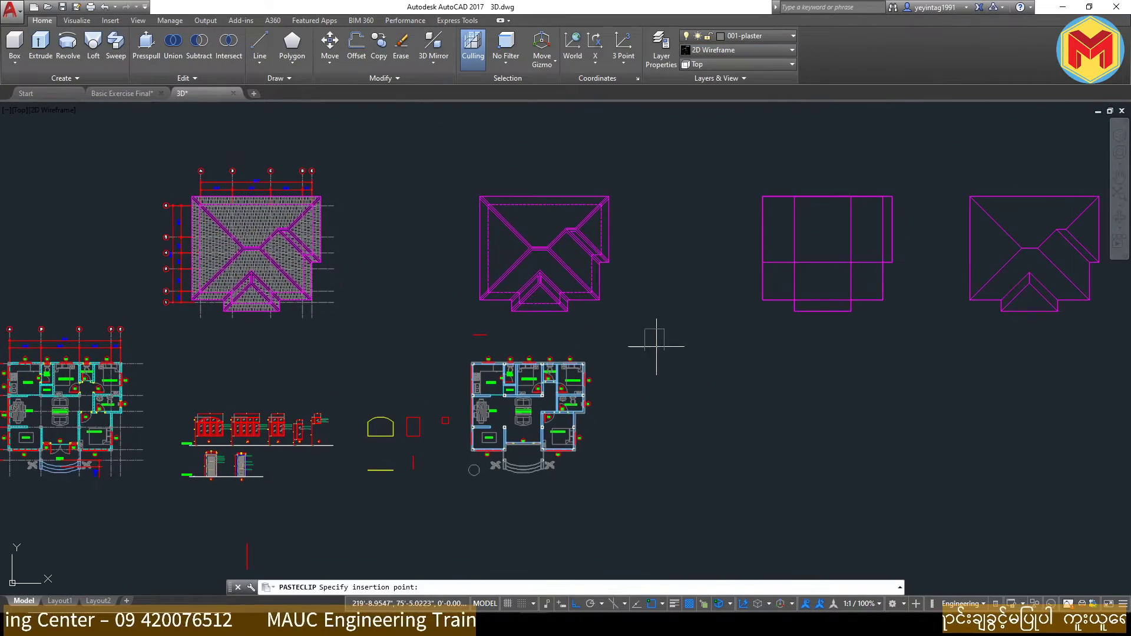
middle_drag(650, 437, 860, 418)
scroll(593, 391, up, 4)
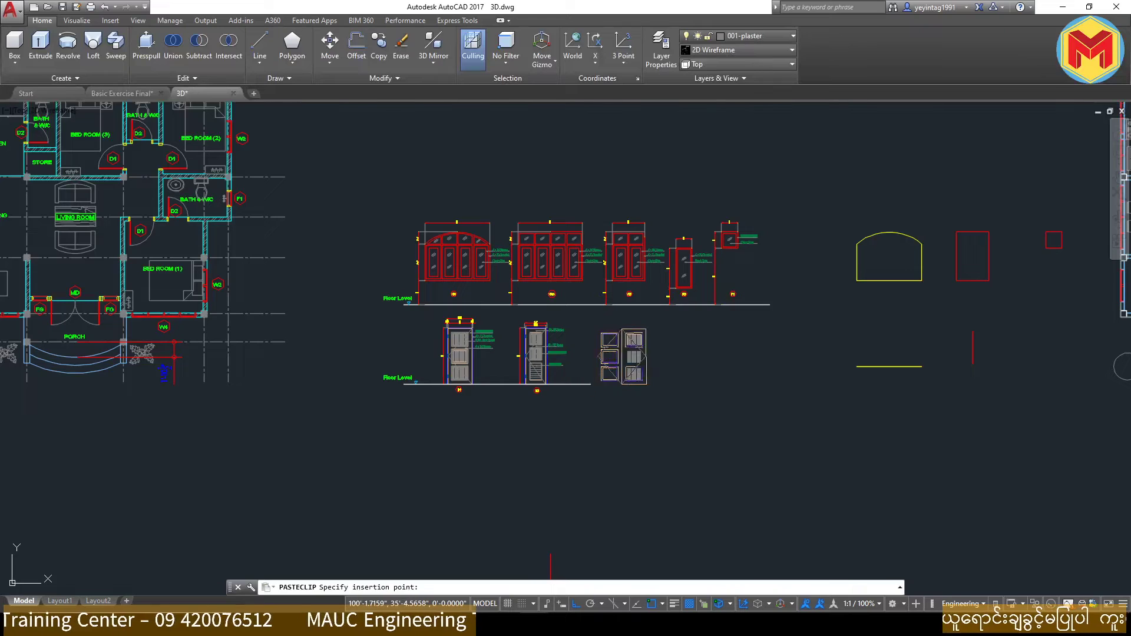
scroll(647, 382, up, 6)
key(Escape)
scroll(630, 427, up, 2)
scroll(700, 426, up, 2)
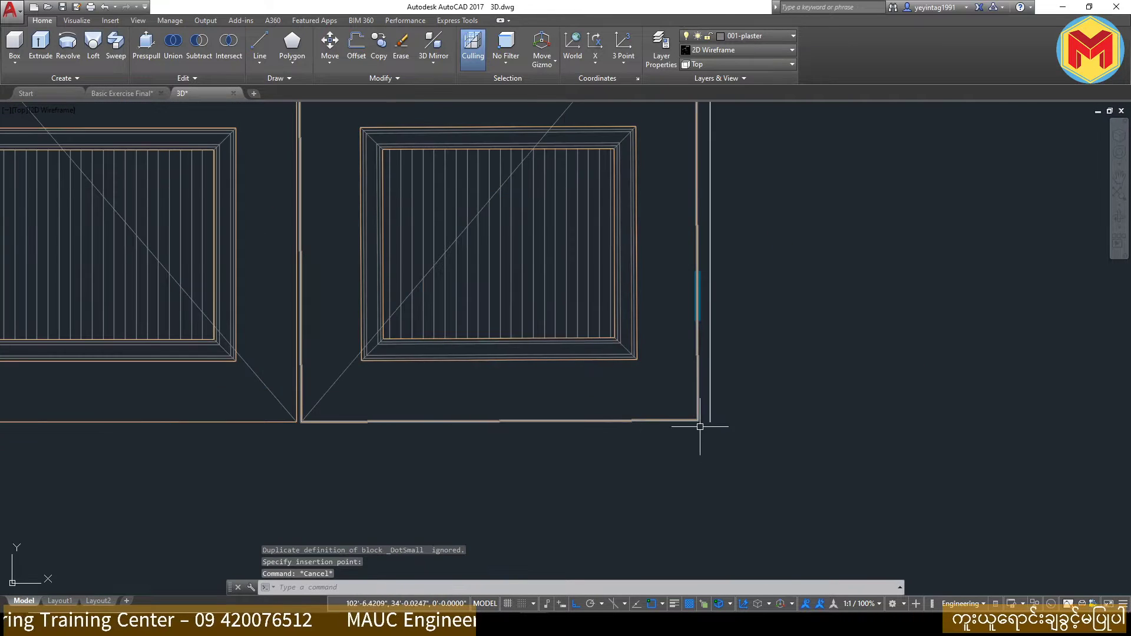
click(700, 426)
Step: Copy the double door outline to its right with CO
scroll(765, 405, down, 5)
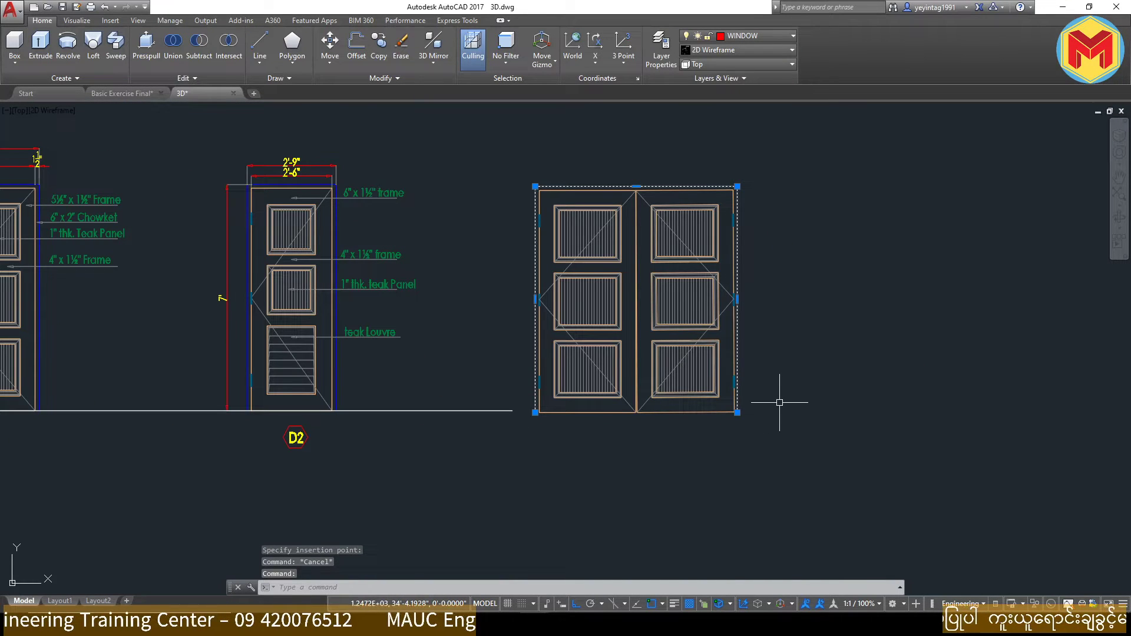
text(co)
key(Return)
click(701, 413)
click(967, 412)
key(Escape)
key(Escape)
middle_drag(920, 402, 784, 409)
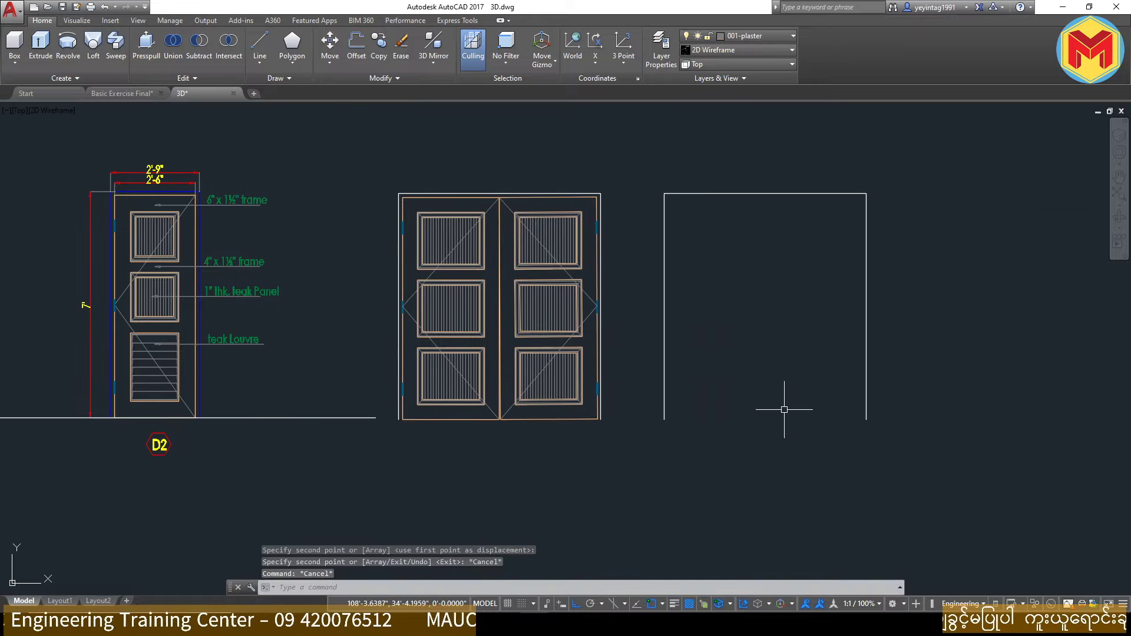
Step: Draw a rectangle over the door outline with REC and move it right
text(rec)
key(Return)
click(664, 193)
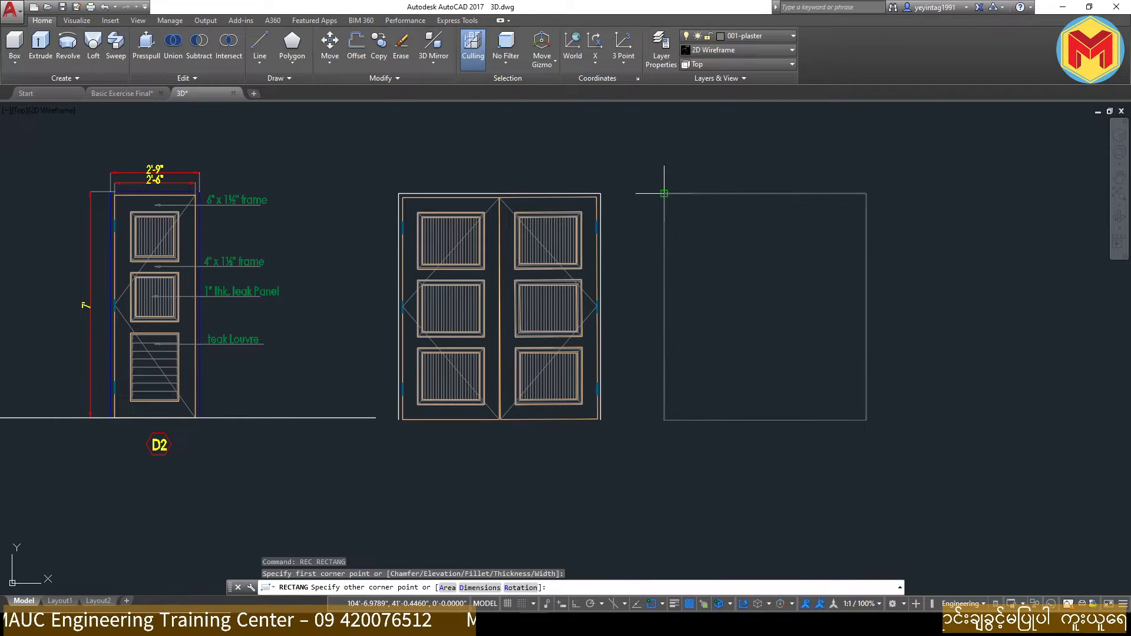
click(866, 420)
scroll(648, 236, down, 3)
click(616, 245)
key(m)
key(Return)
click(648, 277)
click(851, 302)
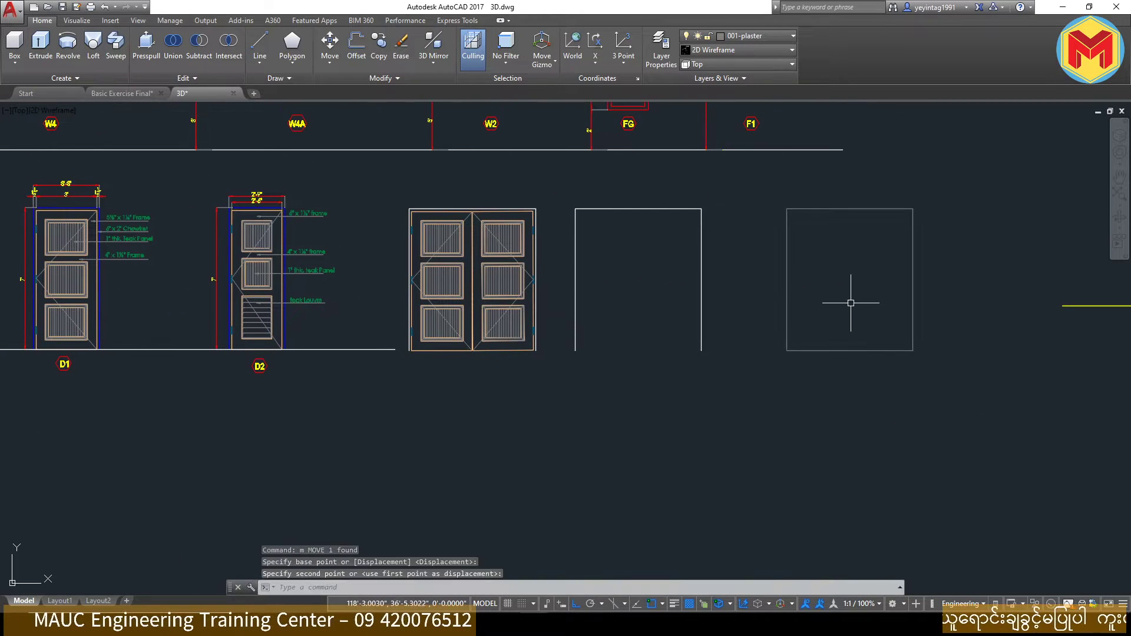
click(741, 250)
Step: Delete the copied door outline, leaving the plain rectangle, and start MATCHPROP
click(649, 292)
key(Delete)
click(758, 336)
key(Escape)
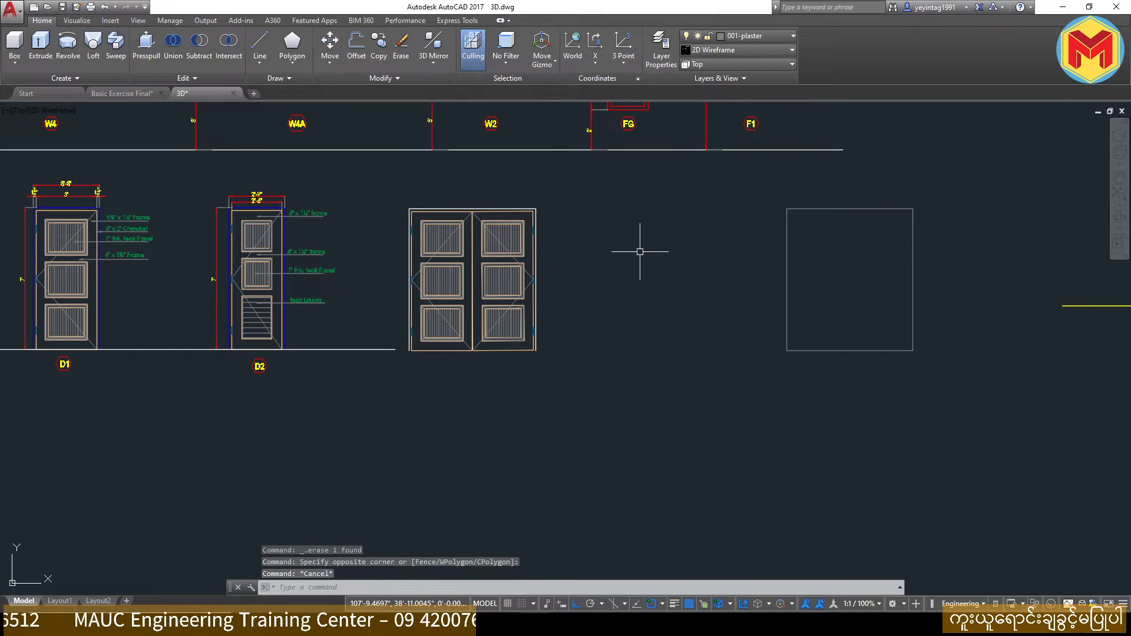
middle_drag(639, 251, 616, 310)
text(ma)
key(Return)
Step: Match the plain rectangle's properties to the blue door line
scroll(286, 246, up, 3)
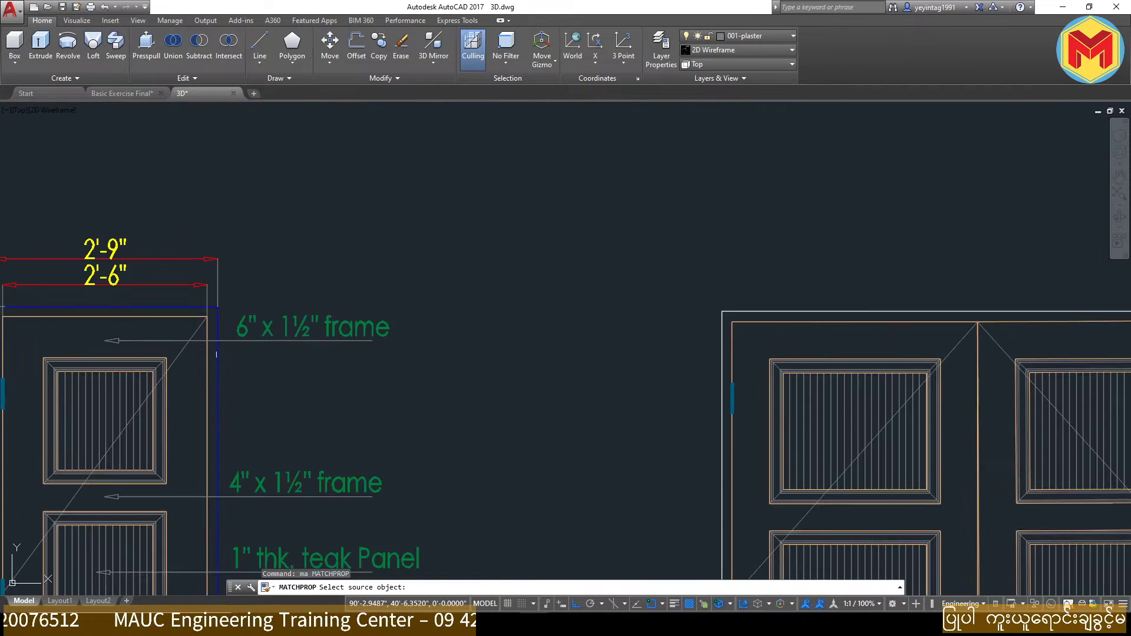
click(216, 354)
scroll(217, 362, down, 3)
click(766, 339)
click(704, 394)
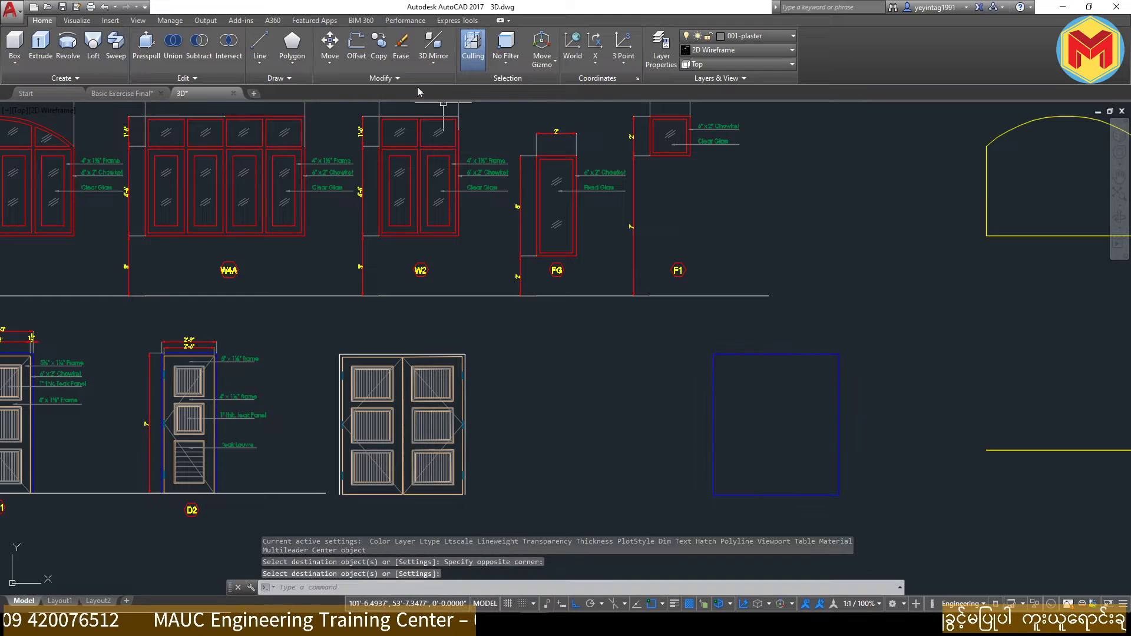
Step: Switch the display to Conceptual shading in the SW Isometric view
click(733, 54)
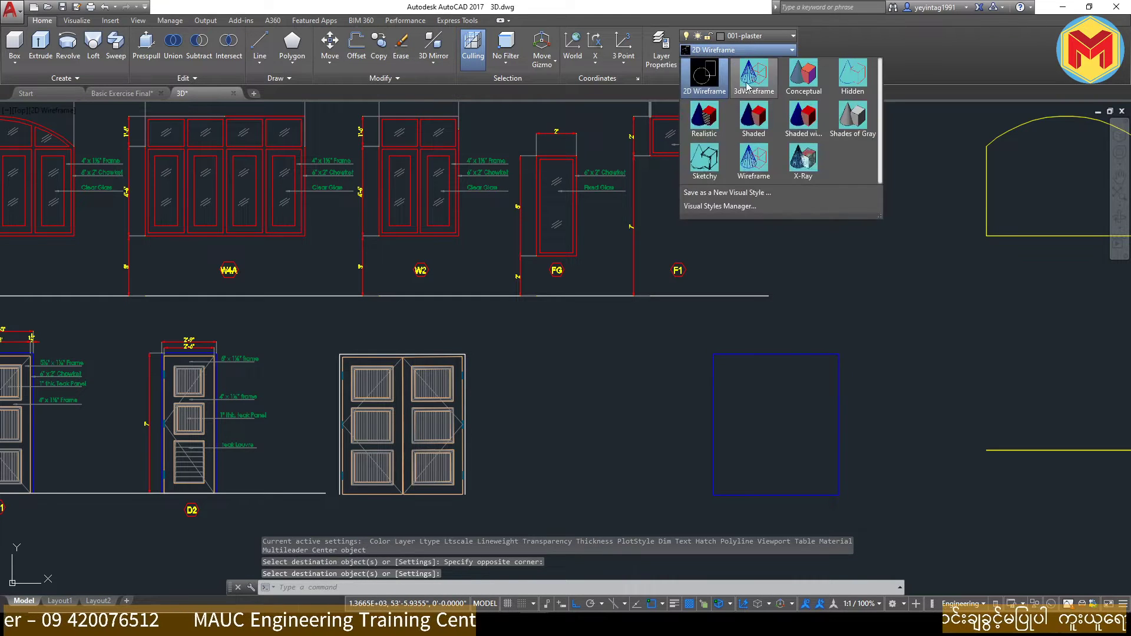
click(750, 76)
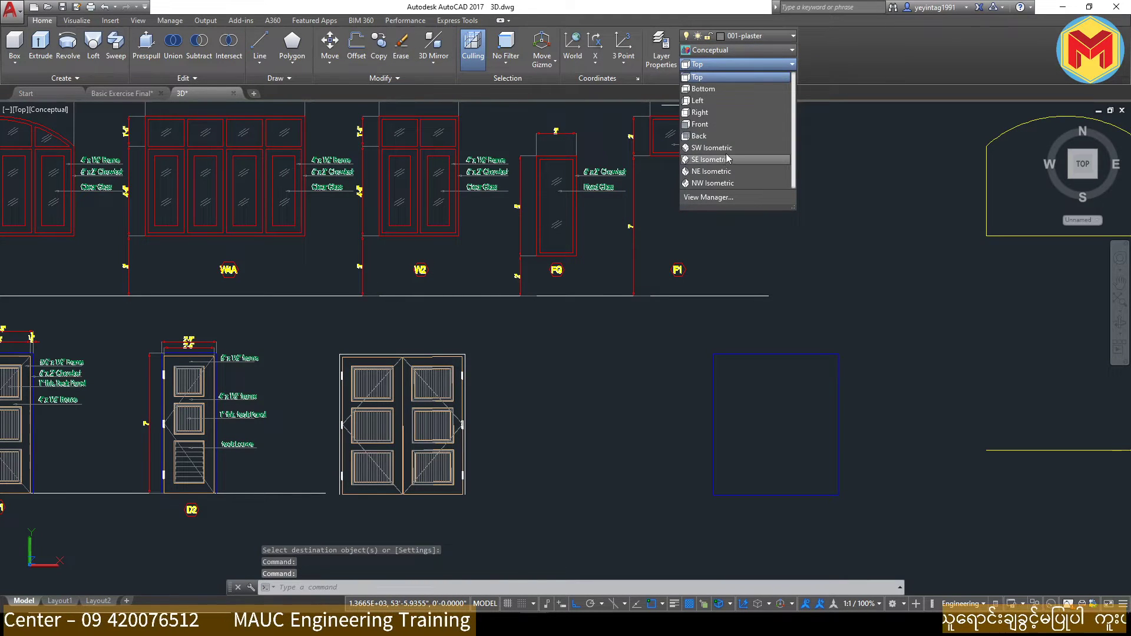
click(707, 148)
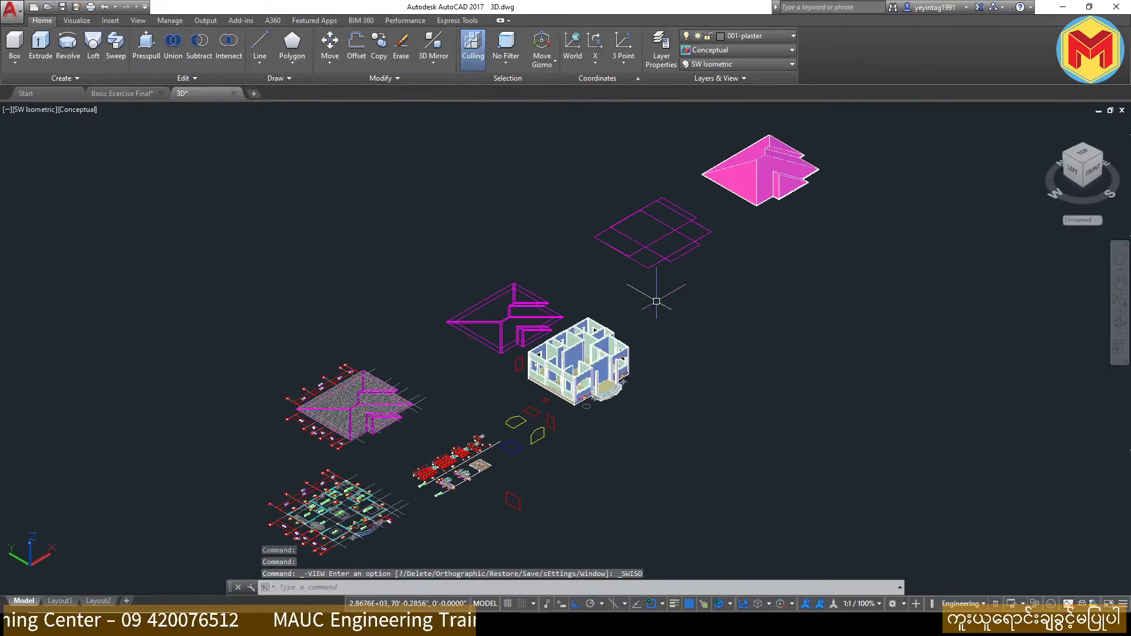
scroll(552, 424, up, 4)
scroll(489, 446, up, 4)
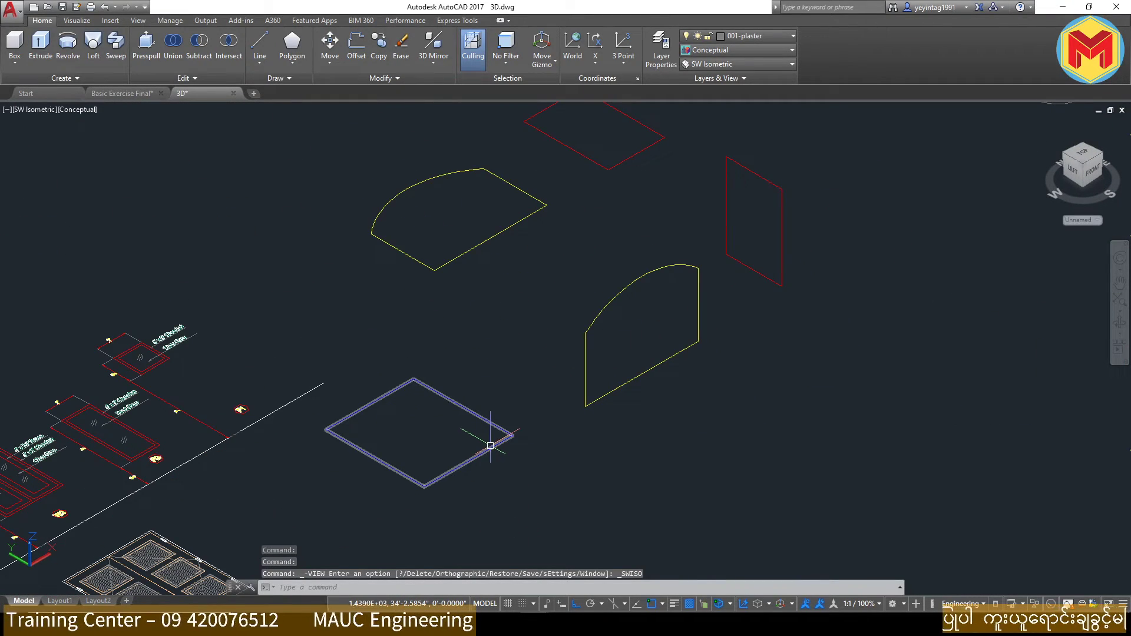
Step: Rotate the blue square 90° upright with 3DROTATE
text(3drotate)
key(Return)
drag(490, 446, 436, 463)
key(Return)
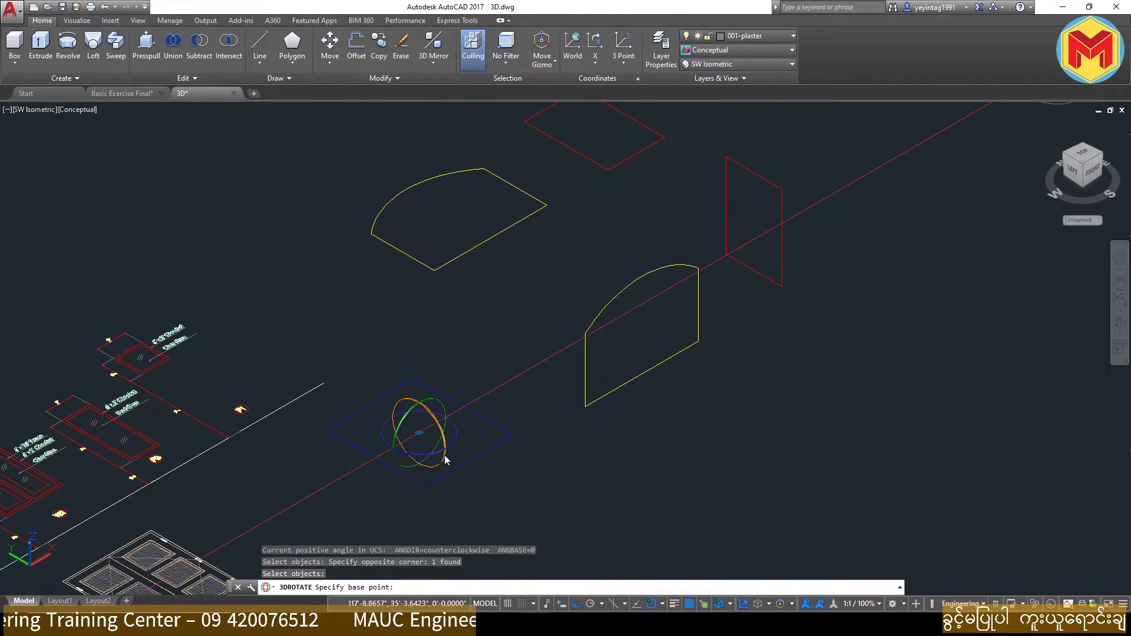
click(445, 459)
click(469, 366)
Step: Return to 2D Wireframe and select the upright blue rectangle
scroll(556, 199, down, 3)
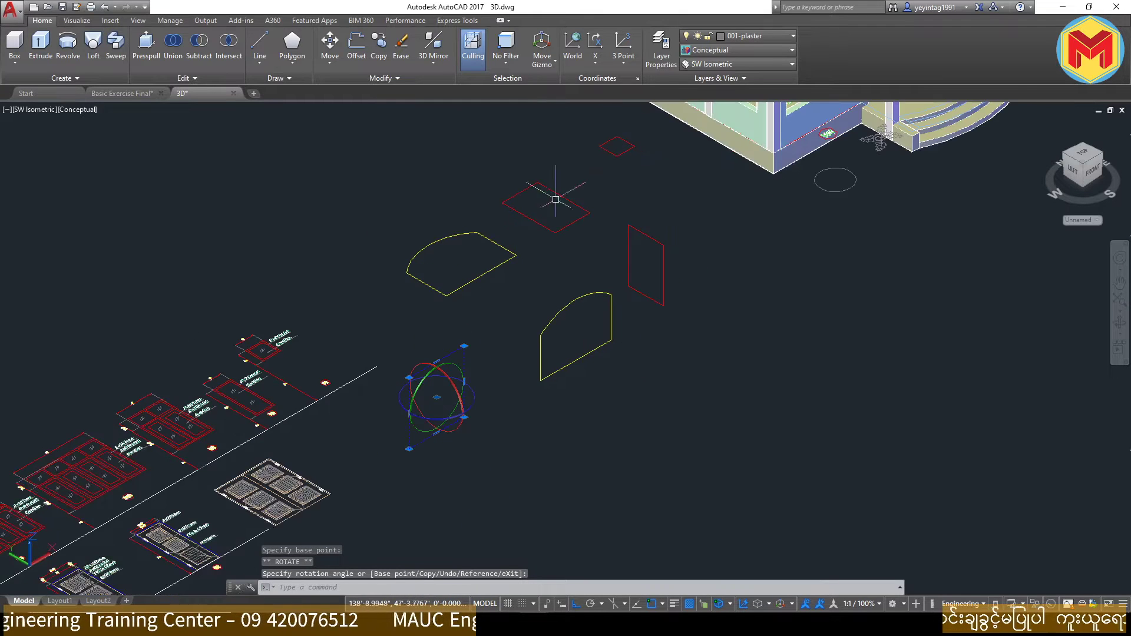
click(765, 51)
click(702, 76)
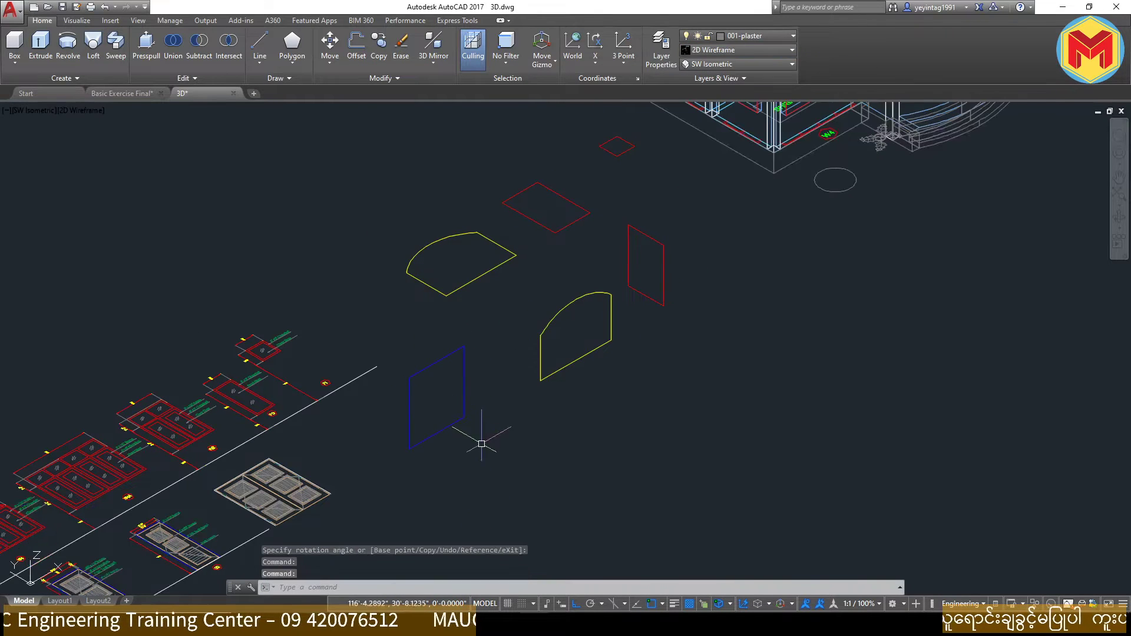
click(466, 471)
Step: Move the upright blue door rectangle from its base point to the MD door location
scroll(465, 471, up, 2)
text(m)
key(Return)
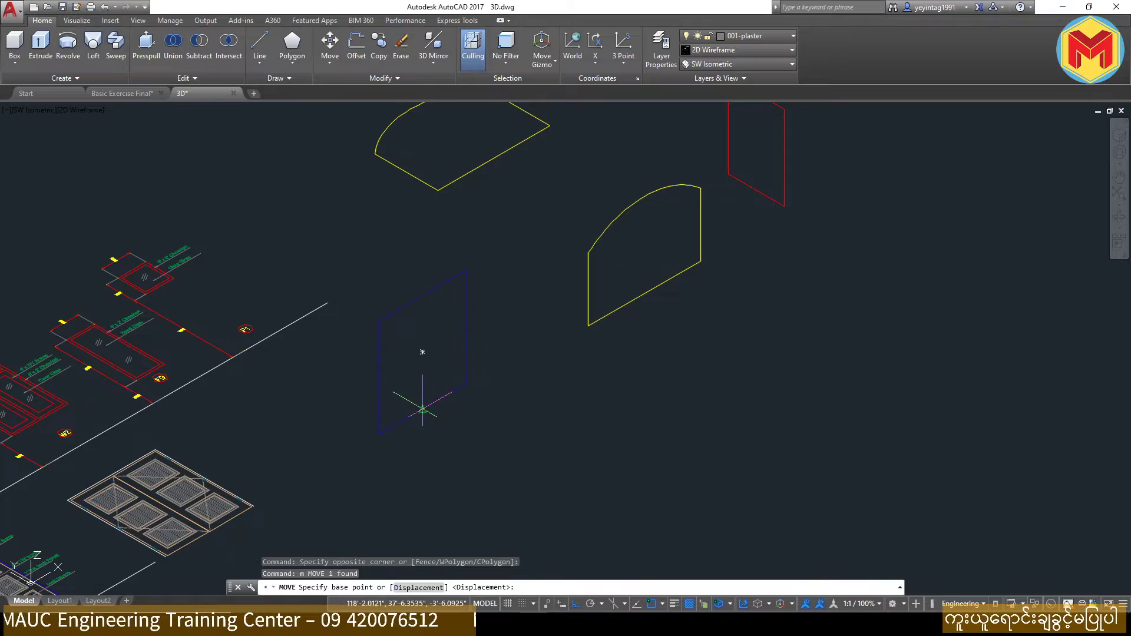
click(422, 408)
scroll(580, 353, down, 5)
scroll(580, 354, up, 4)
scroll(494, 262, up, 3)
scroll(471, 365, up, 2)
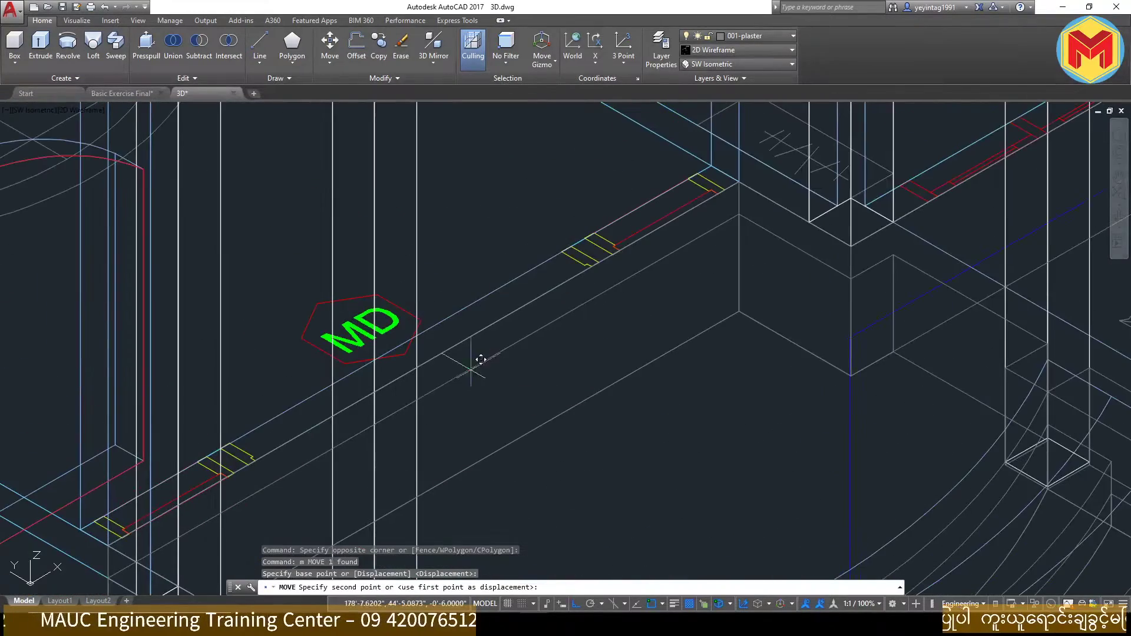
click(433, 352)
scroll(542, 379, down, 2)
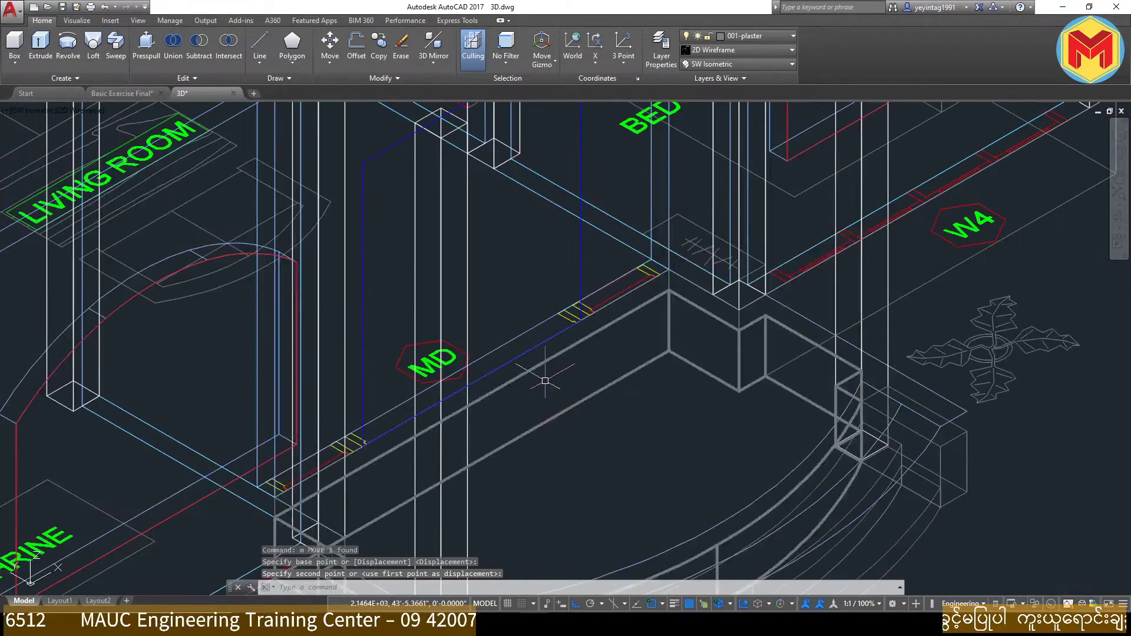
scroll(549, 378, down, 1)
scroll(549, 378, down, 1)
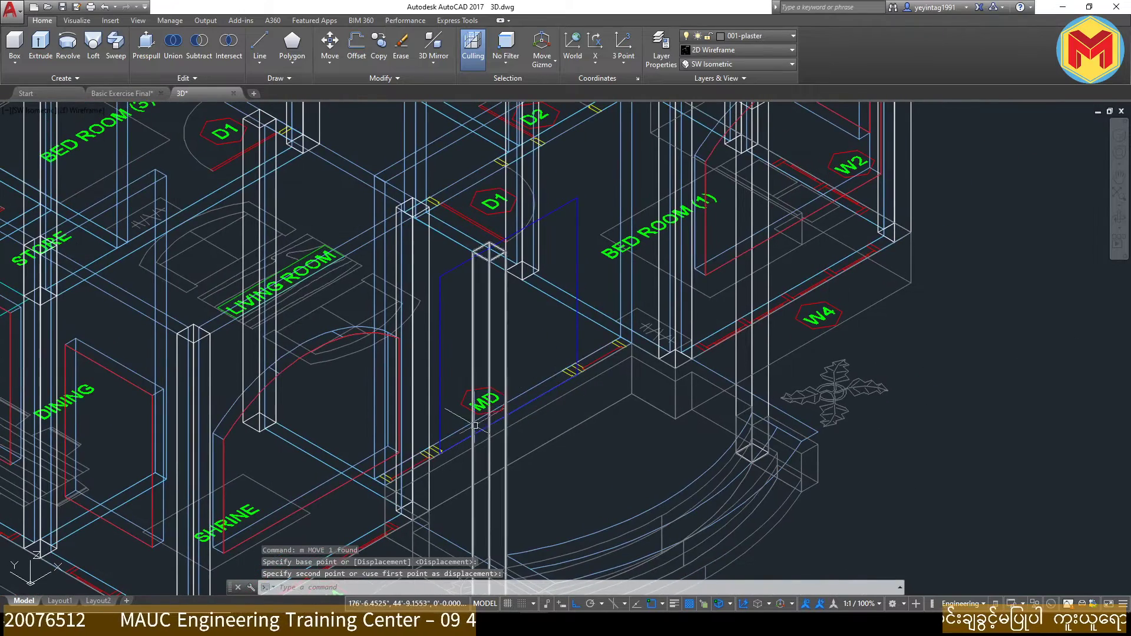
scroll(589, 382, up, 3)
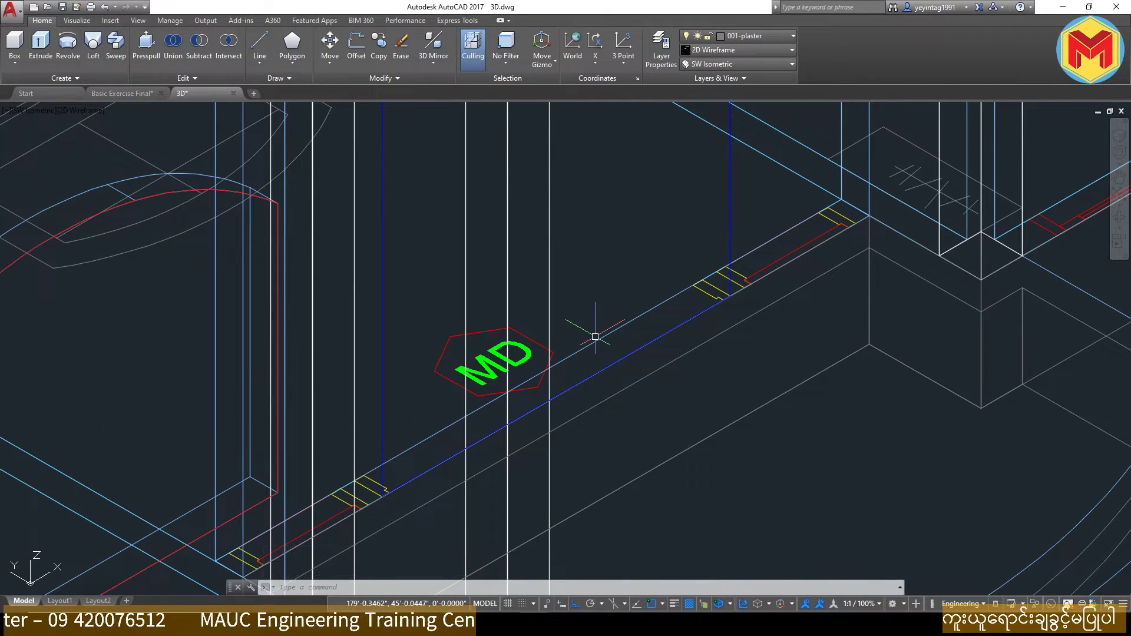
scroll(594, 336, down, 4)
scroll(472, 383, down, 1)
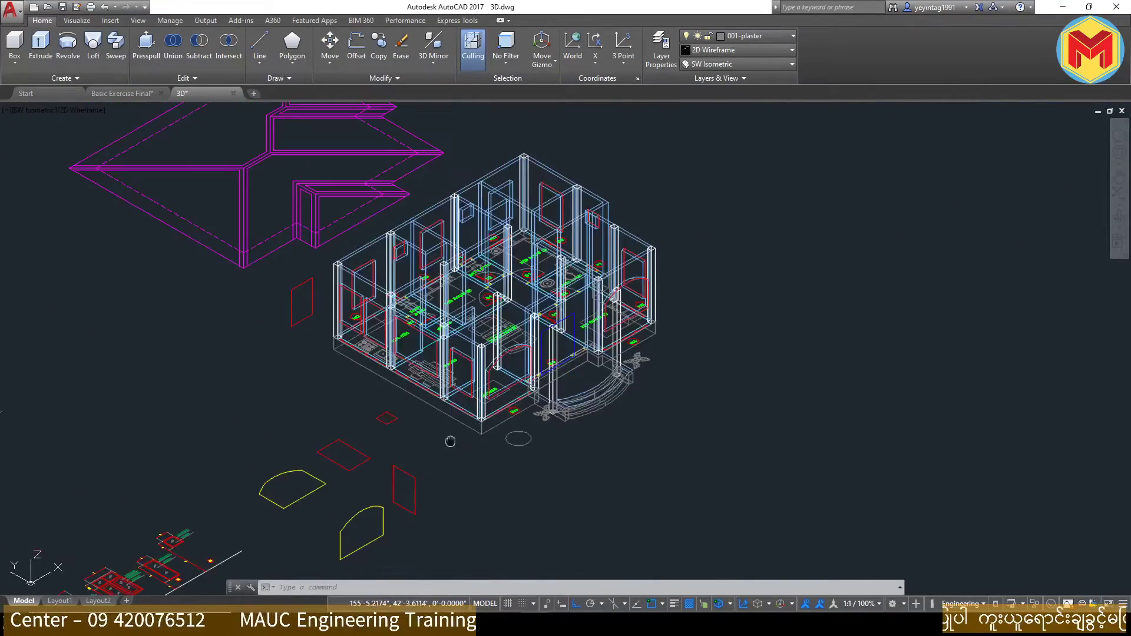
scroll(362, 438, up, 2)
Step: Copy the red window rectangle next to the other opening shapes
scroll(362, 438, up, 2)
scroll(529, 172, up, 2)
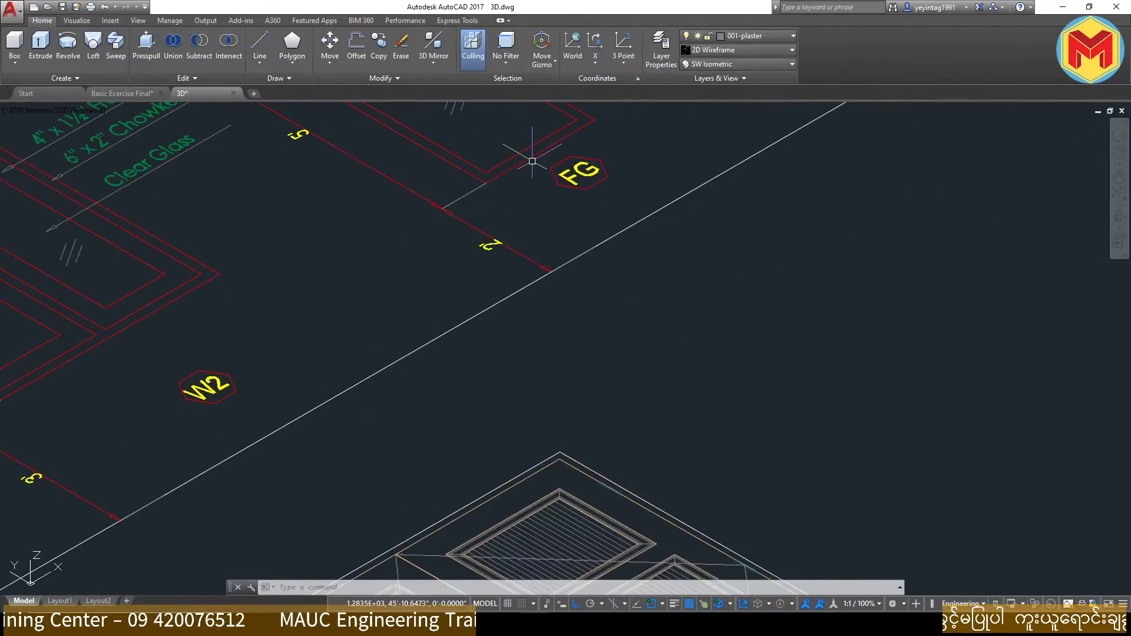
scroll(487, 199, down, 2)
scroll(487, 199, up, 4)
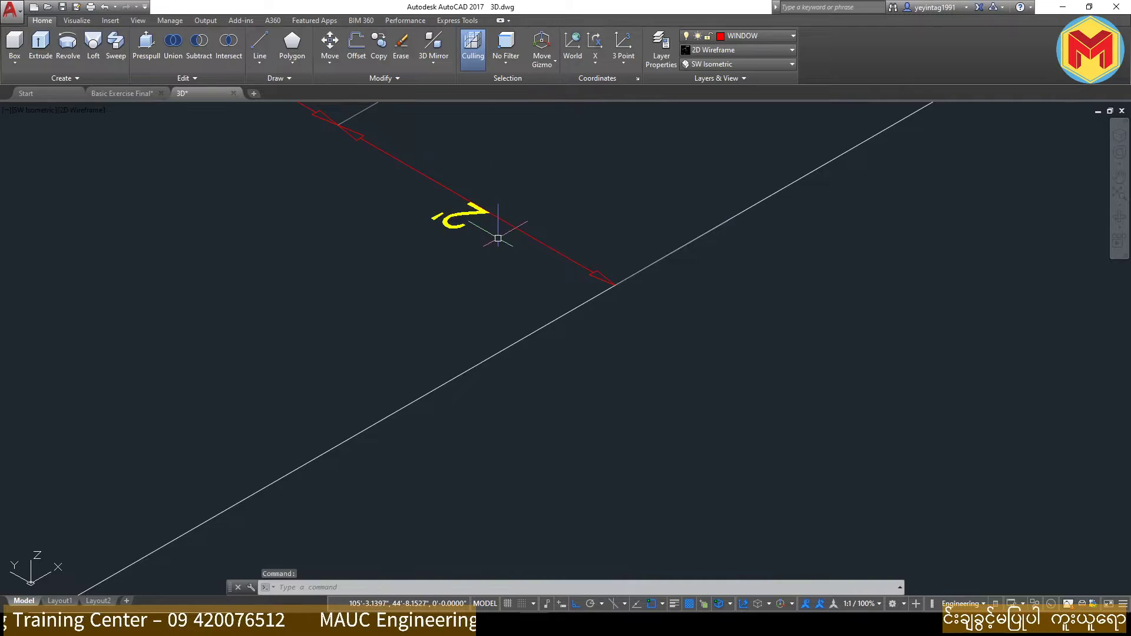
scroll(498, 238, down, 3)
text(co)
key(Return)
click(448, 451)
scroll(448, 458, down, 1)
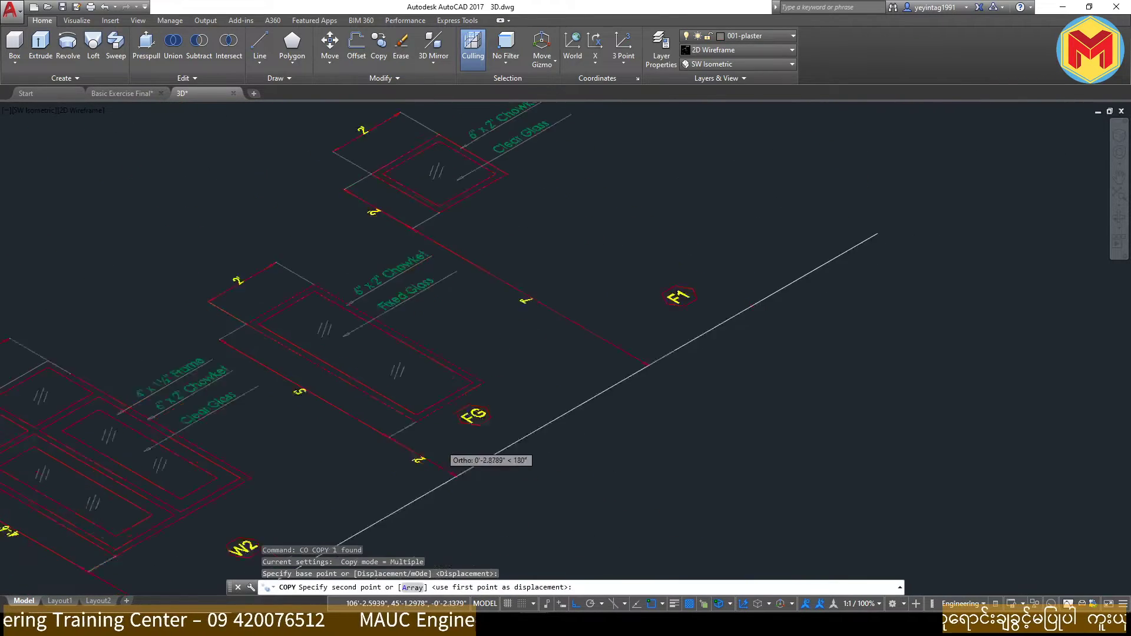
scroll(590, 374, down, 4)
click(591, 359)
Step: Stand the copied red window outline upright with a 90° 3D rotation
scroll(580, 356, up, 3)
text(3R)
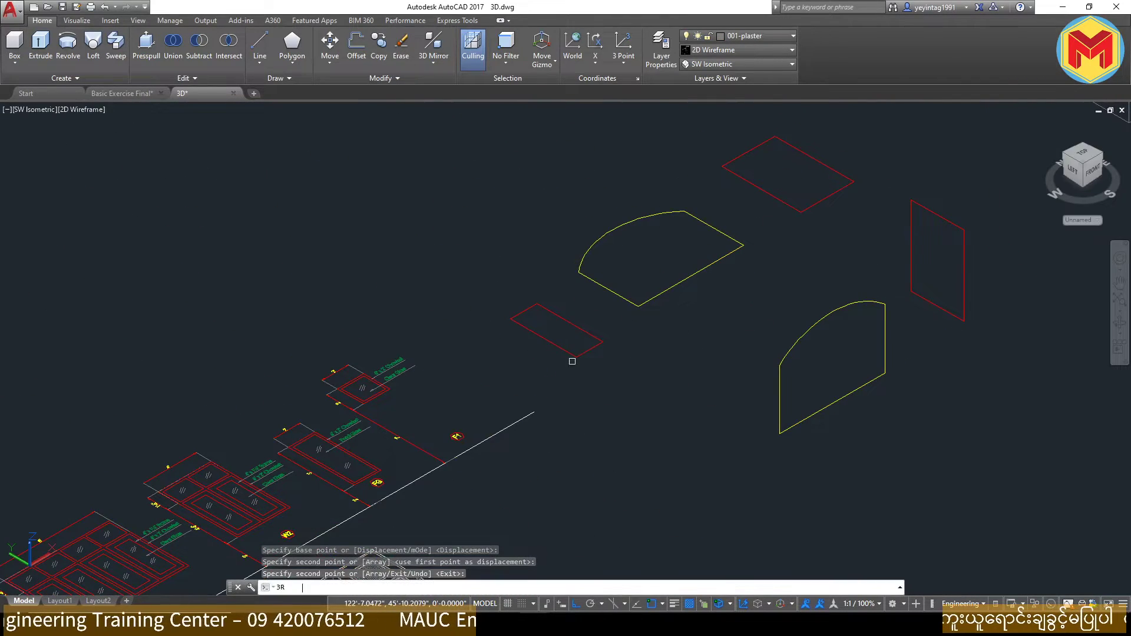
key(Return)
click(522, 314)
key(Return)
click(594, 404)
text(90)
key(Return)
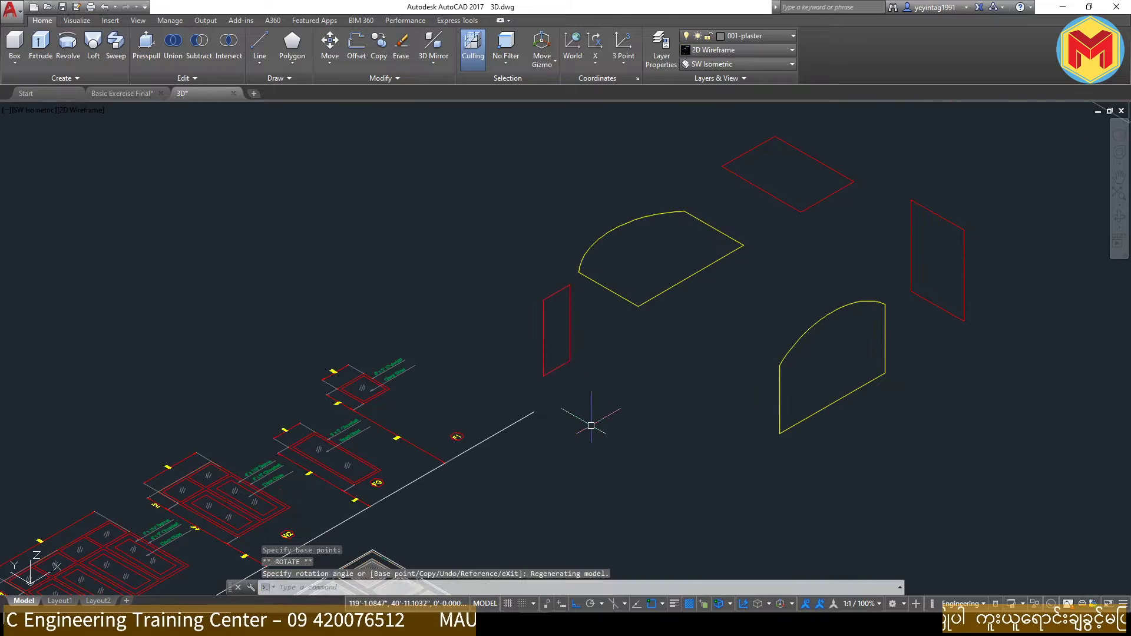
key(Escape)
scroll(563, 369, up, 4)
key(Escape)
Step: Copy the upright window outline into the wall beside the MD door
click(558, 366)
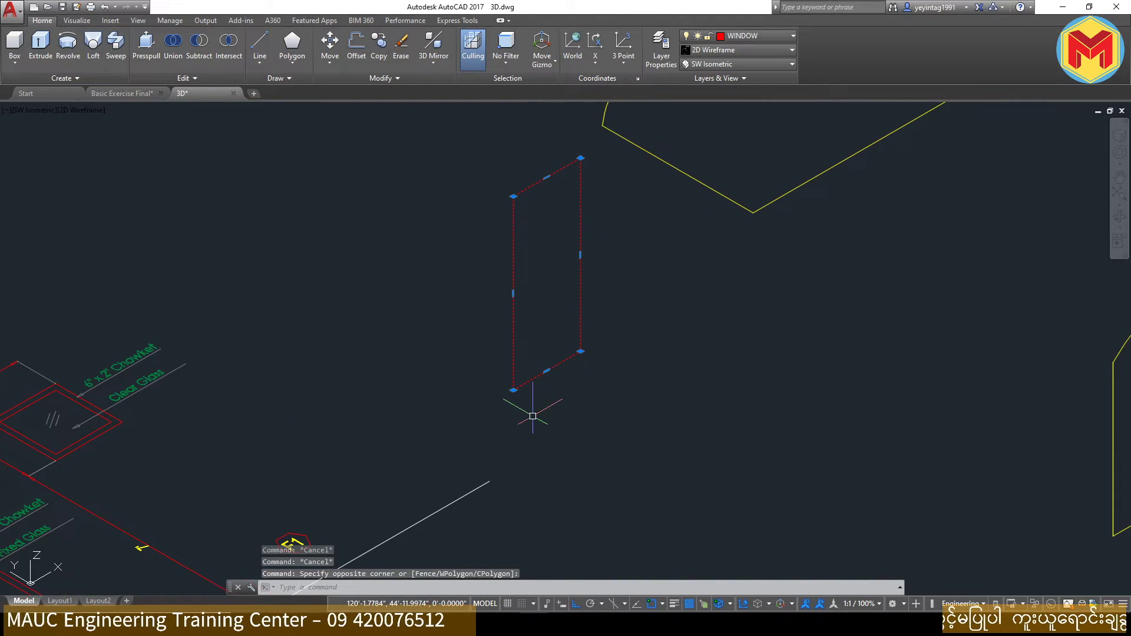
text(co)
key(Return)
click(547, 371)
scroll(547, 371, down, 5)
scroll(683, 230, up, 3)
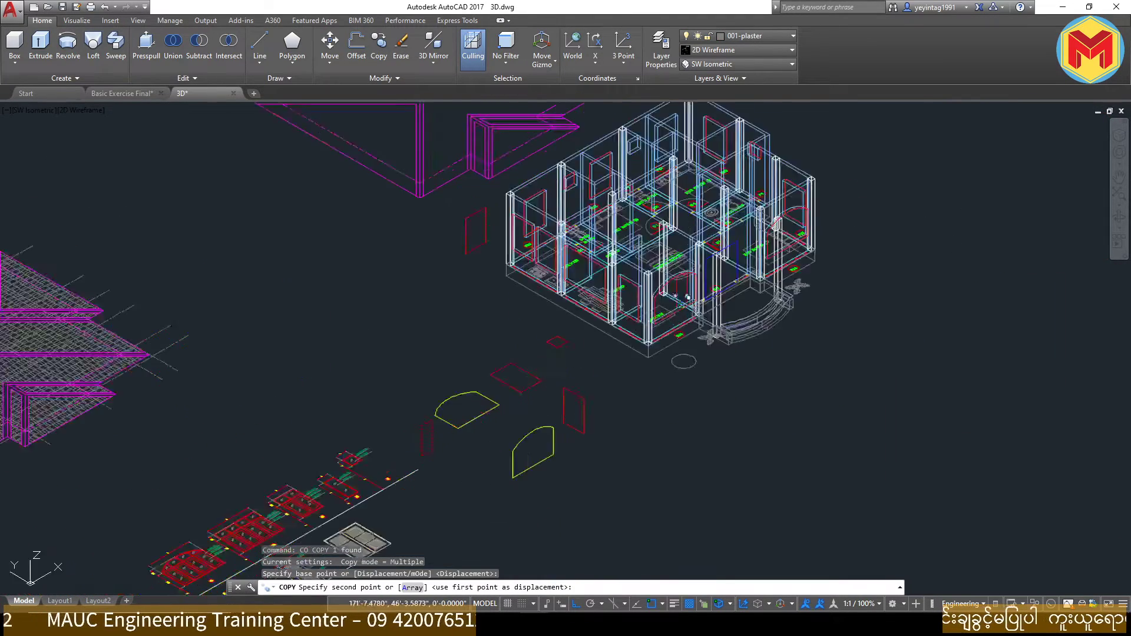
scroll(770, 259, up, 3)
scroll(570, 415, up, 3)
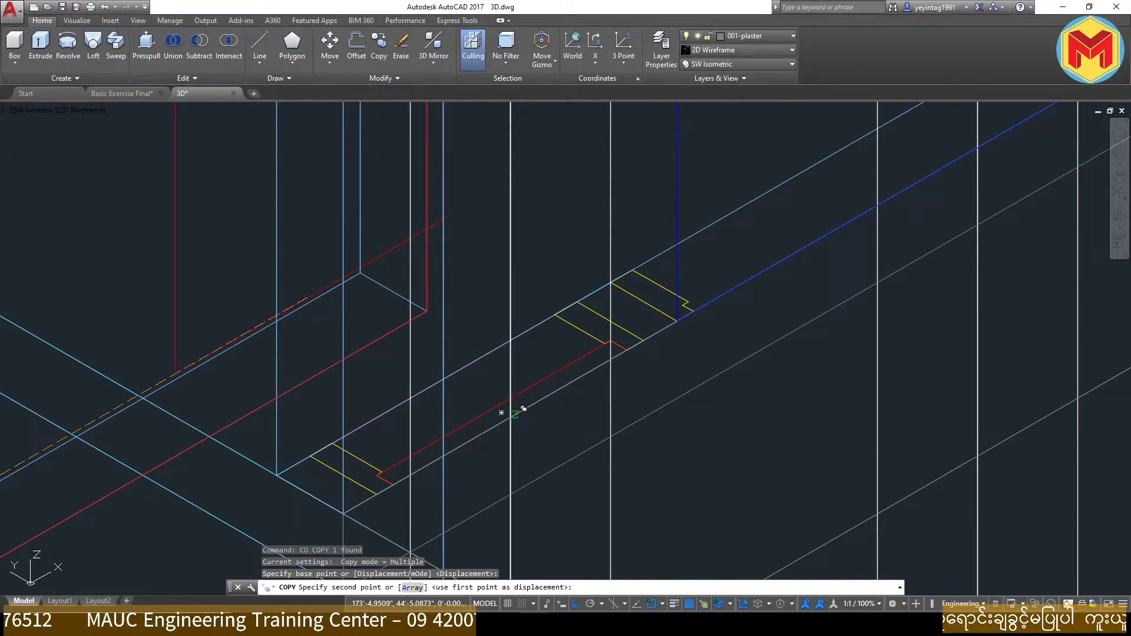
scroll(499, 411, down, 5)
click(770, 303)
scroll(801, 239, up, 4)
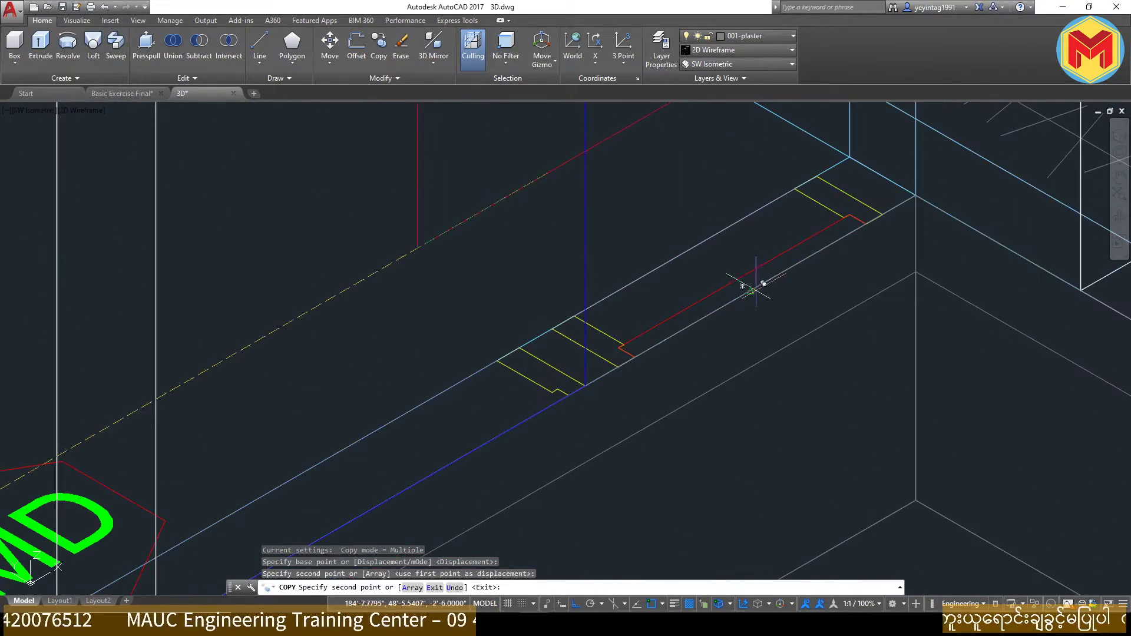
scroll(751, 286, down, 3)
key(Escape)
key(Escape)
Step: Raise the placed window outline 2' with MOVE
click(724, 152)
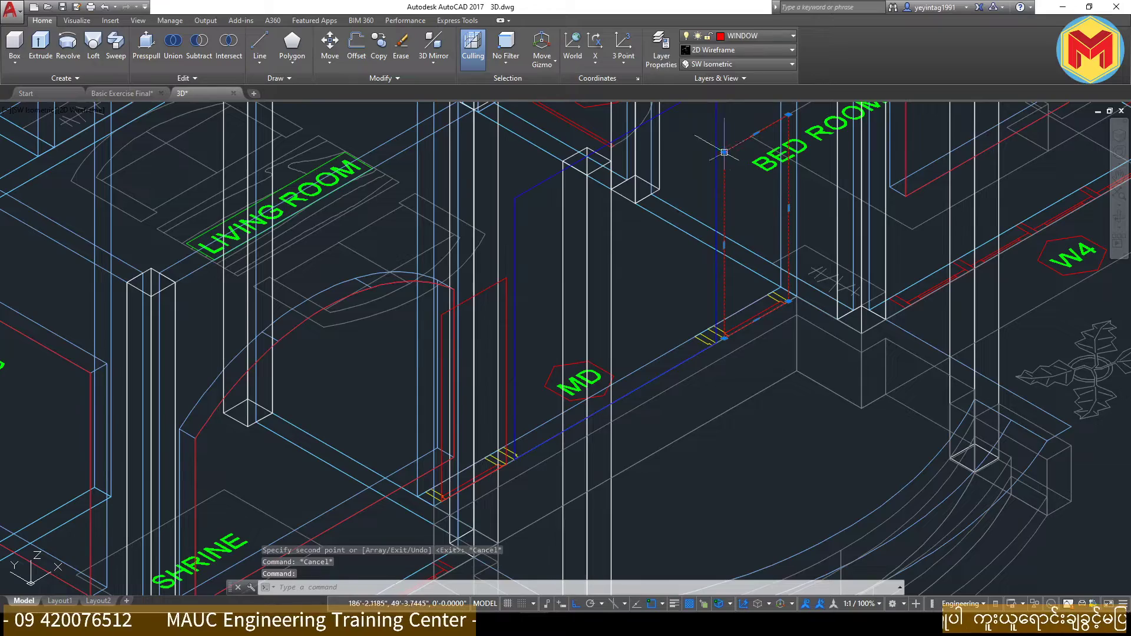
scroll(841, 312, down, 5)
scroll(841, 313, up, 2)
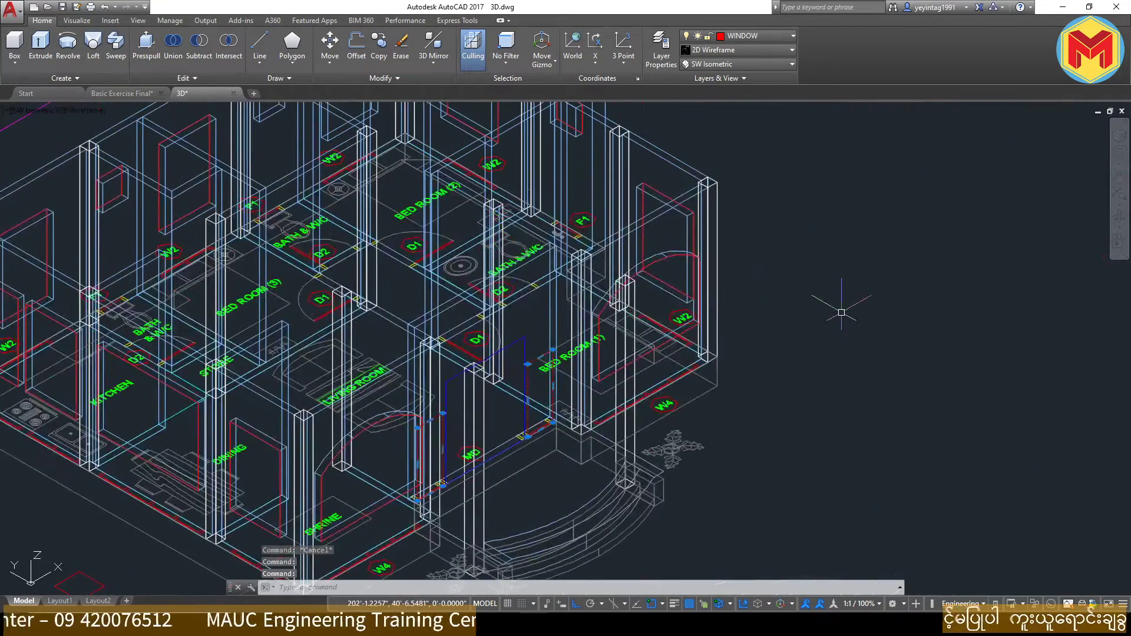
text(m)
key(Return)
click(841, 312)
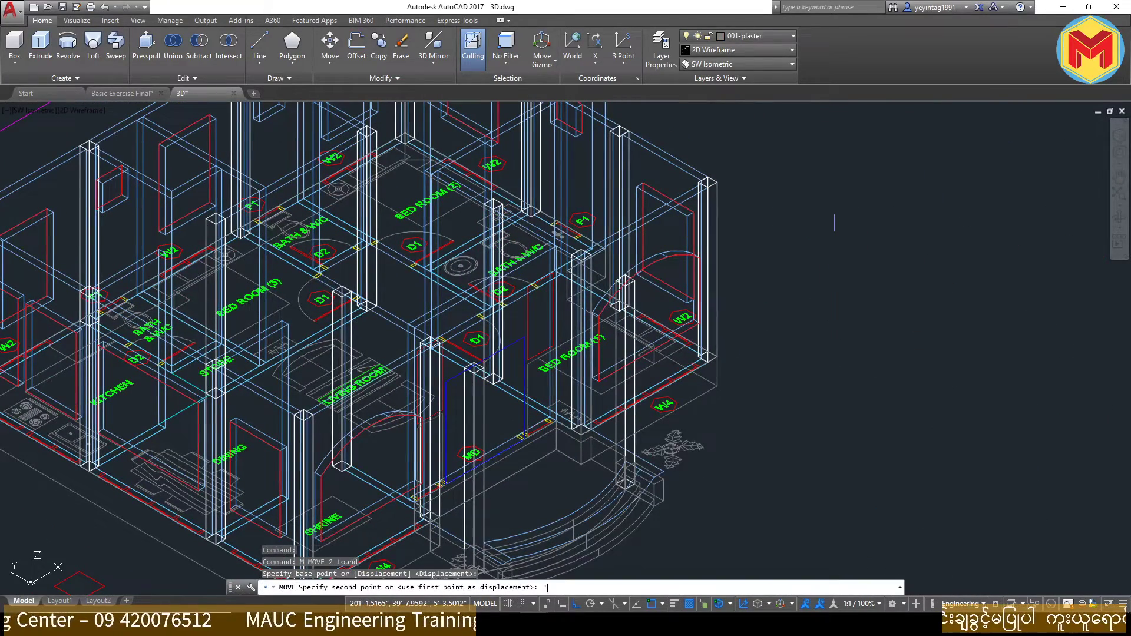
key(Return)
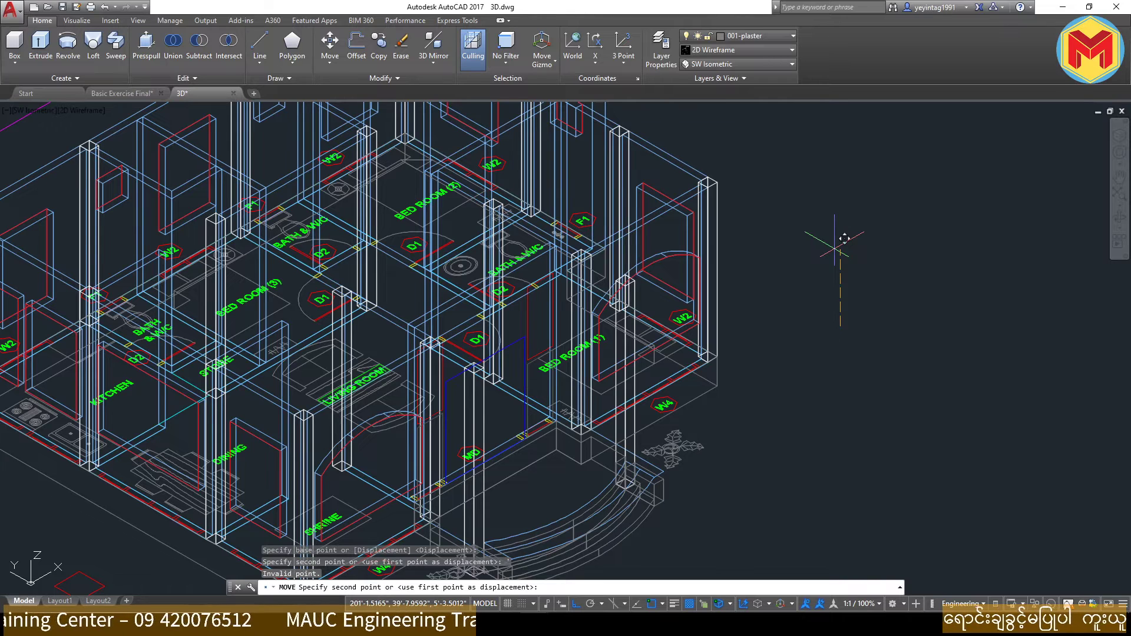
text(2')
key(Return)
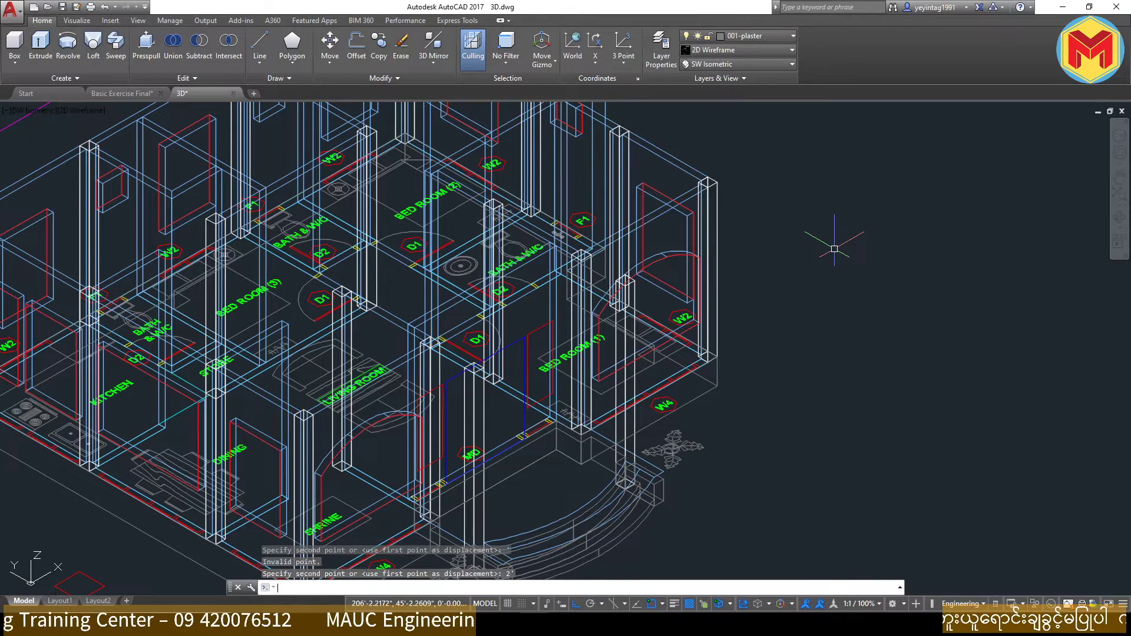
click(737, 49)
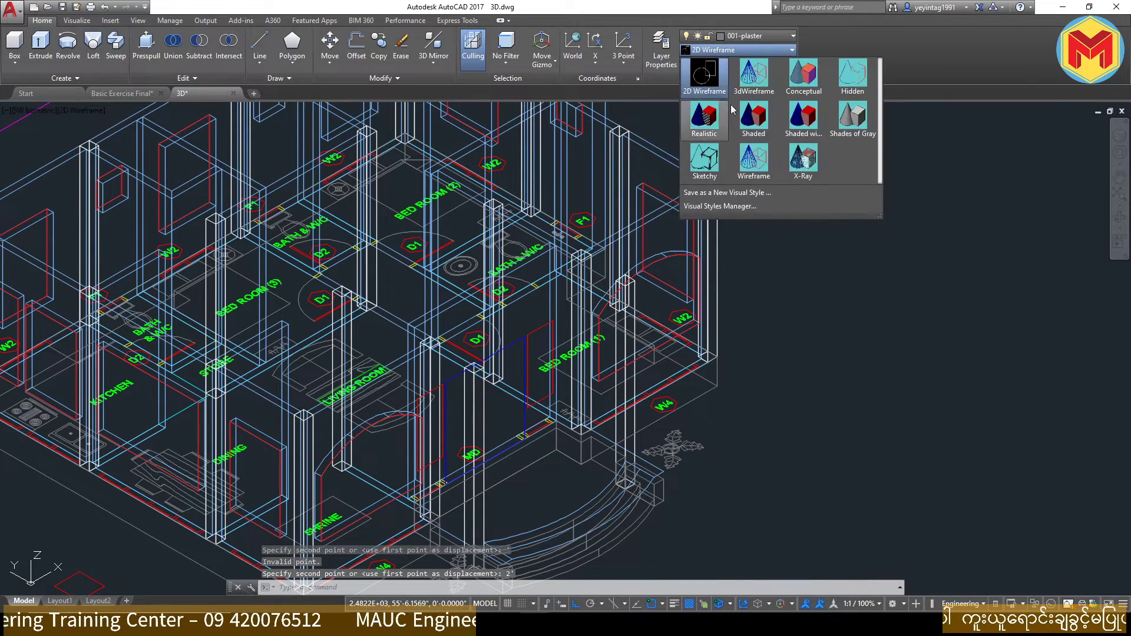
Step: Shade the house in Conceptual and orbit close to the W4 front wall, declining perspective
click(804, 76)
scroll(650, 392, up, 5)
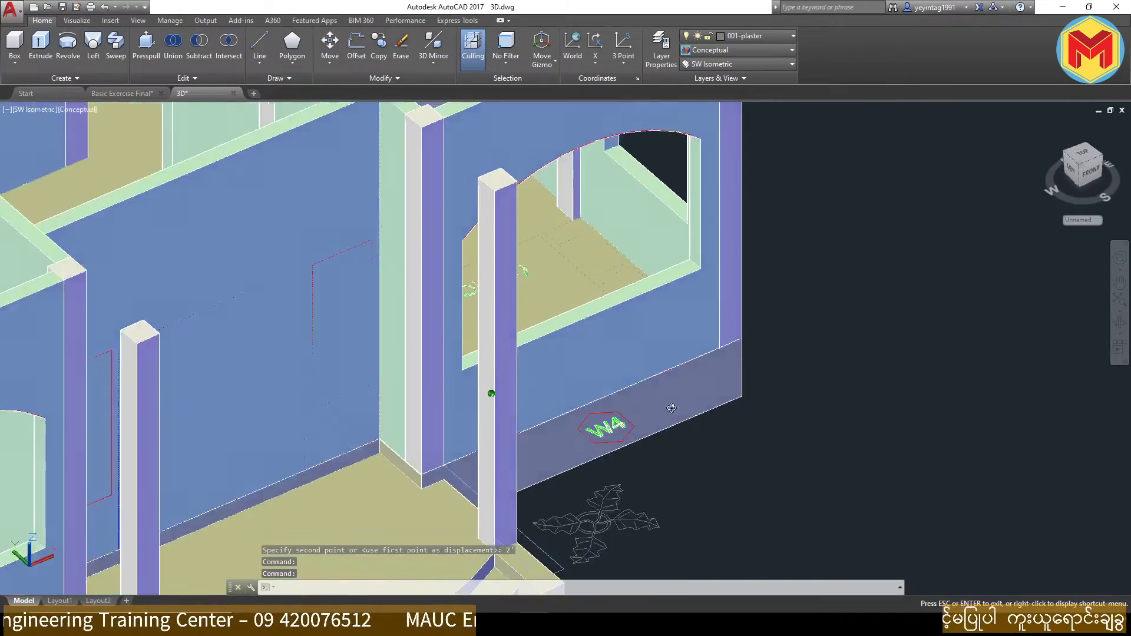
mouse_move(654, 393)
shift+middle_down()
mouse_move(665, 392)
mouse_move(683, 438)
shift+middle_up()
key(6)
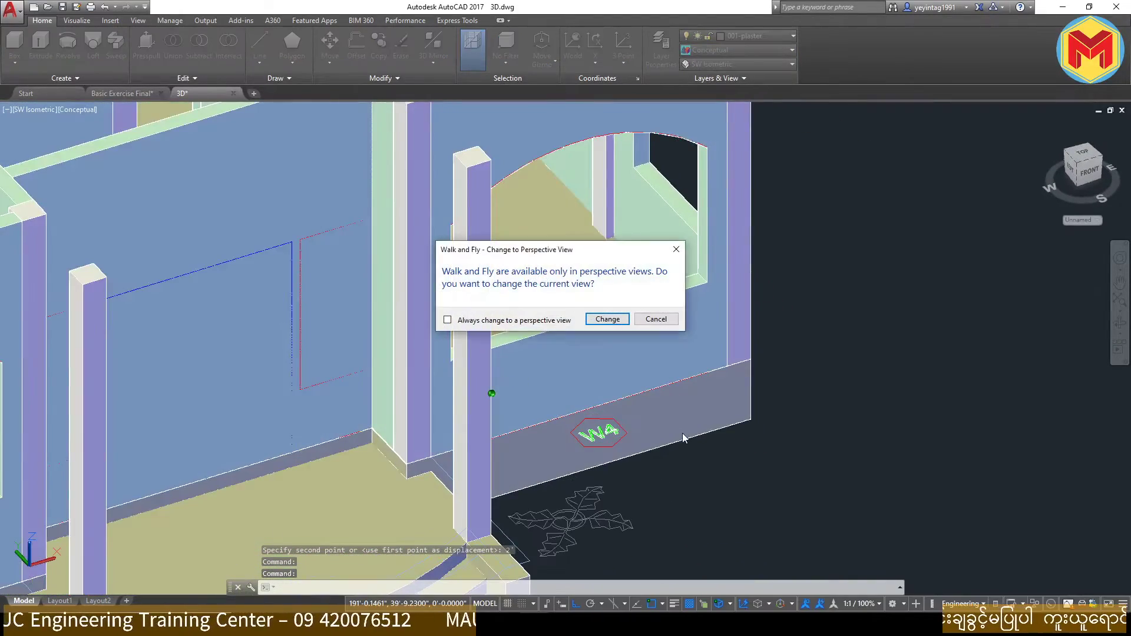
click(676, 250)
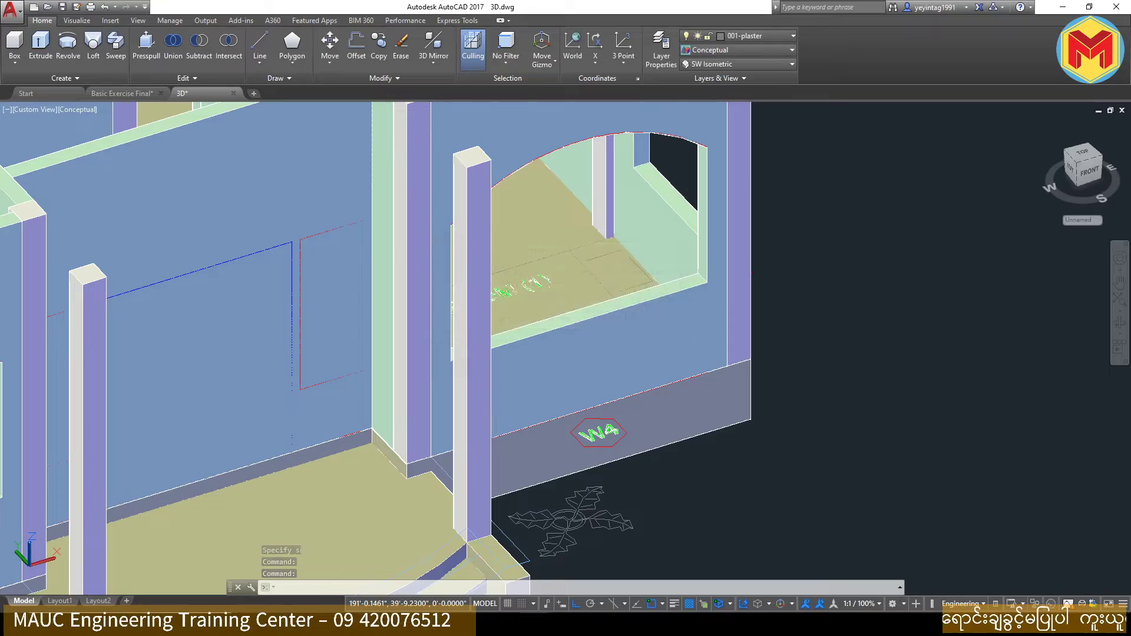
mouse_move(676, 249)
shift+middle_down()
mouse_move(609, 380)
mouse_move(770, 310)
mouse_move(854, 384)
mouse_move(1027, 292)
shift+middle_up()
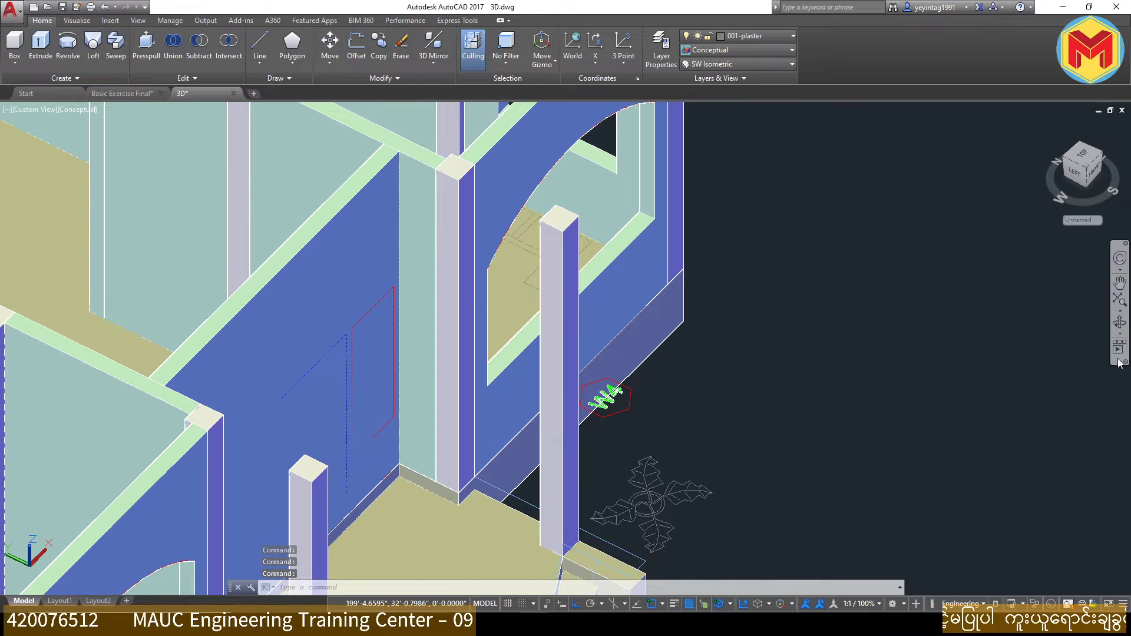
shift+middle_drag(649, 303, 609, 303)
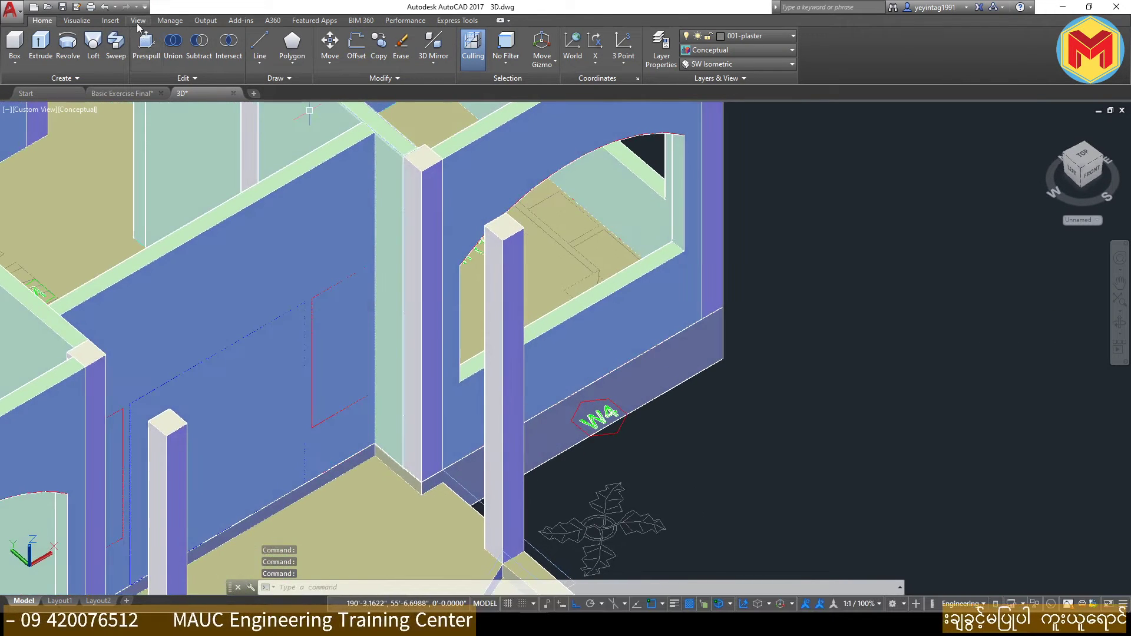
Step: Open the View tools, then dismiss stray selections and right-click menus
click(138, 20)
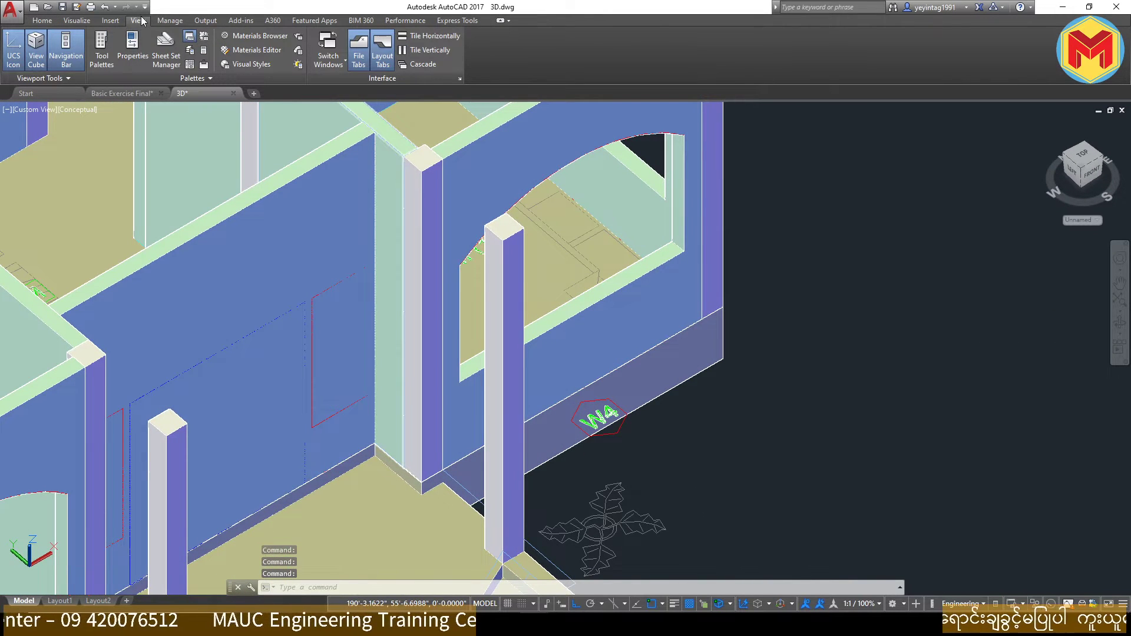
click(854, 368)
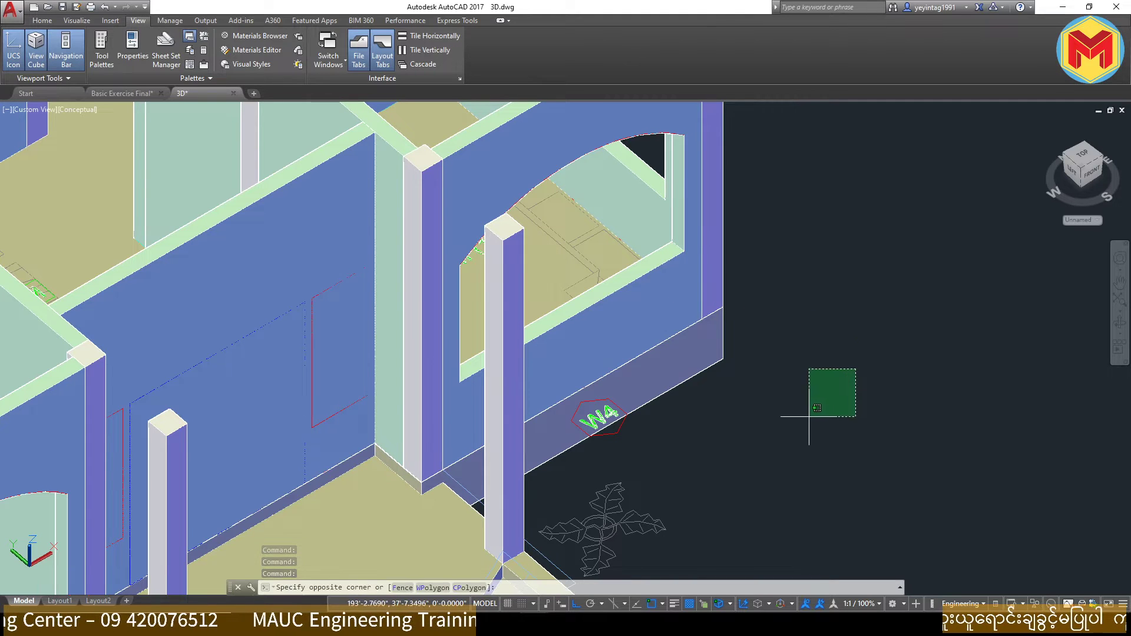
shift+right_click(804, 389)
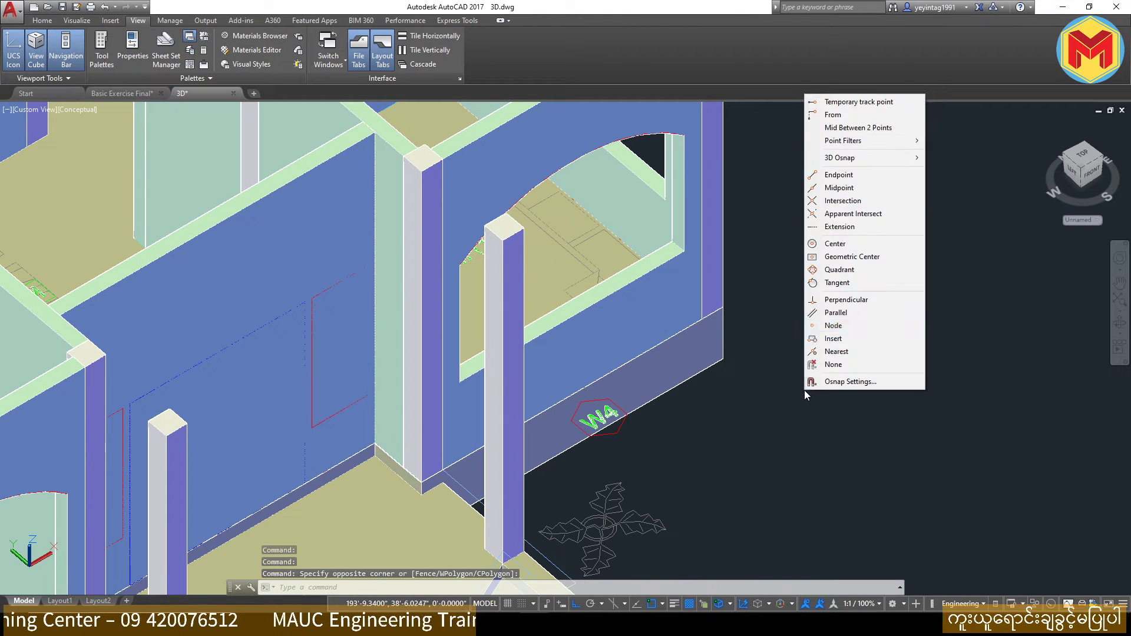
click(777, 358)
right_click(811, 288)
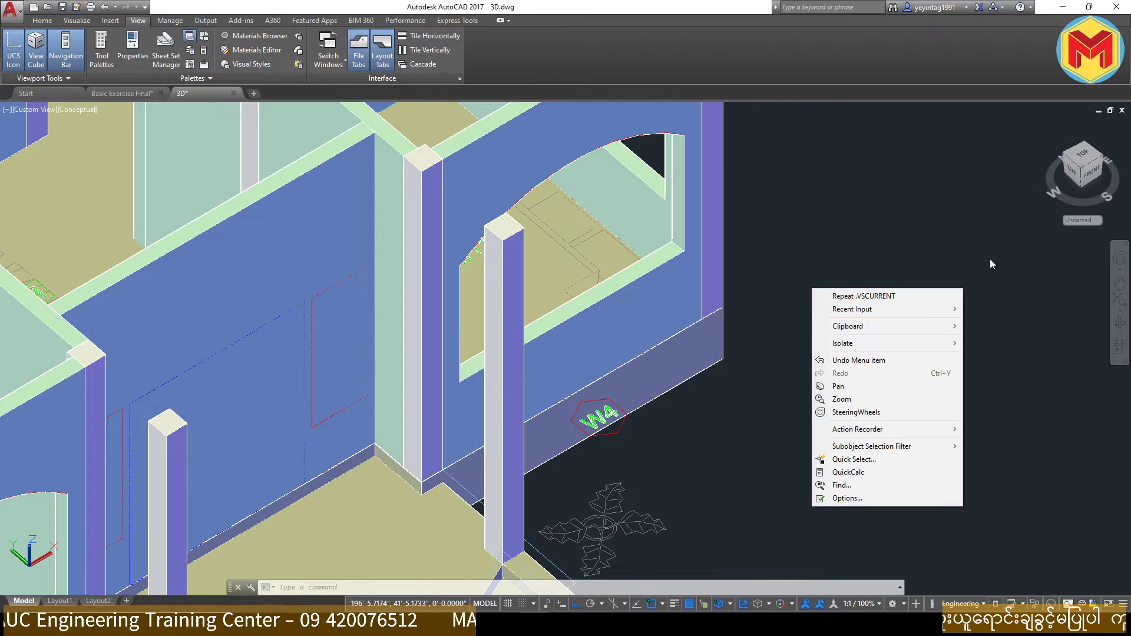
key(Escape)
Step: Check the projection and orbit menus, then zoom out to show the curved entrance steps
click(1121, 202)
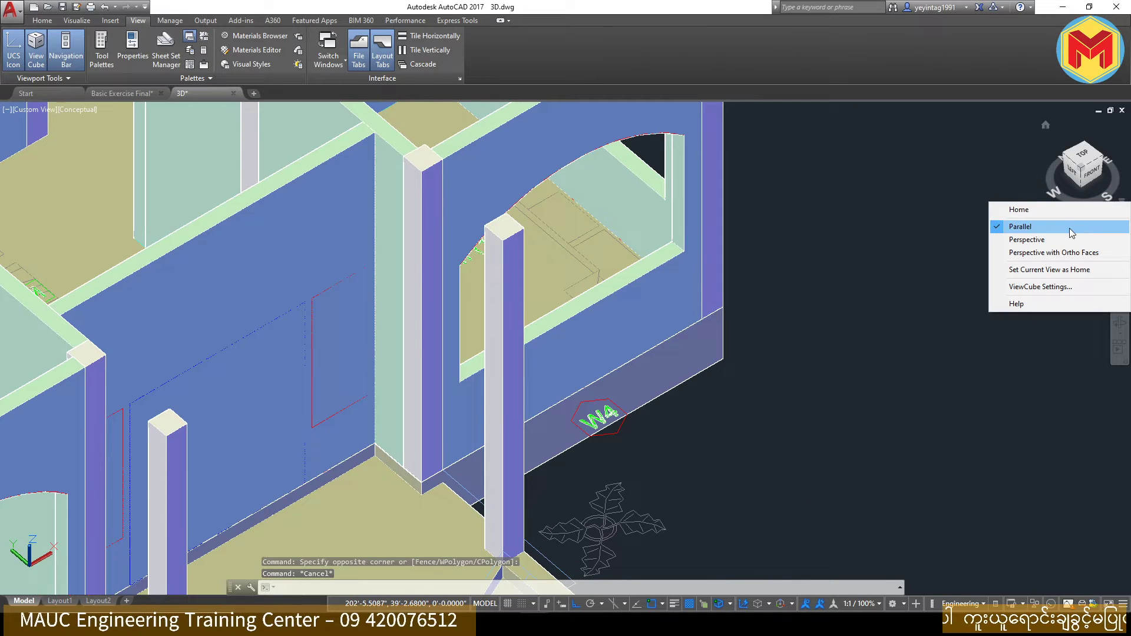
click(1069, 228)
click(874, 391)
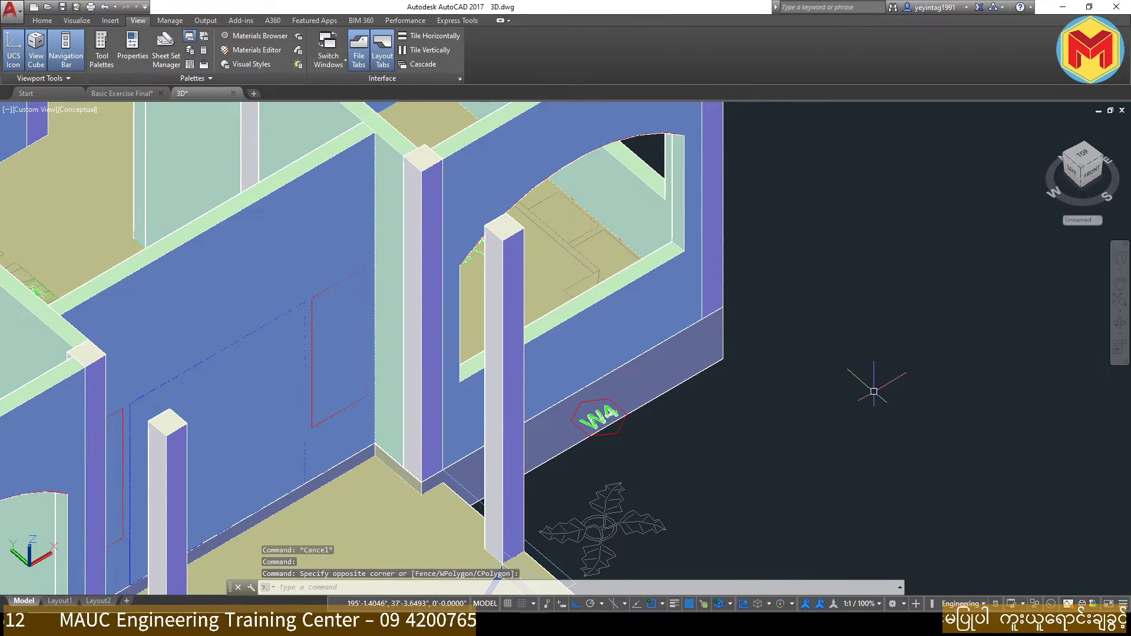
click(854, 419)
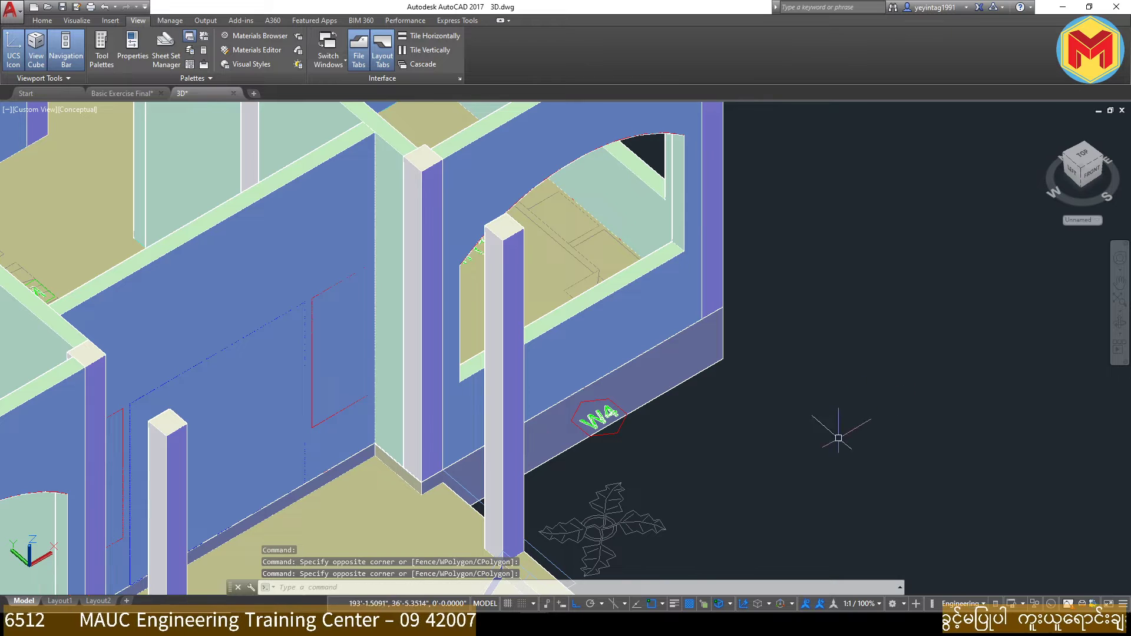
click(1119, 334)
click(977, 367)
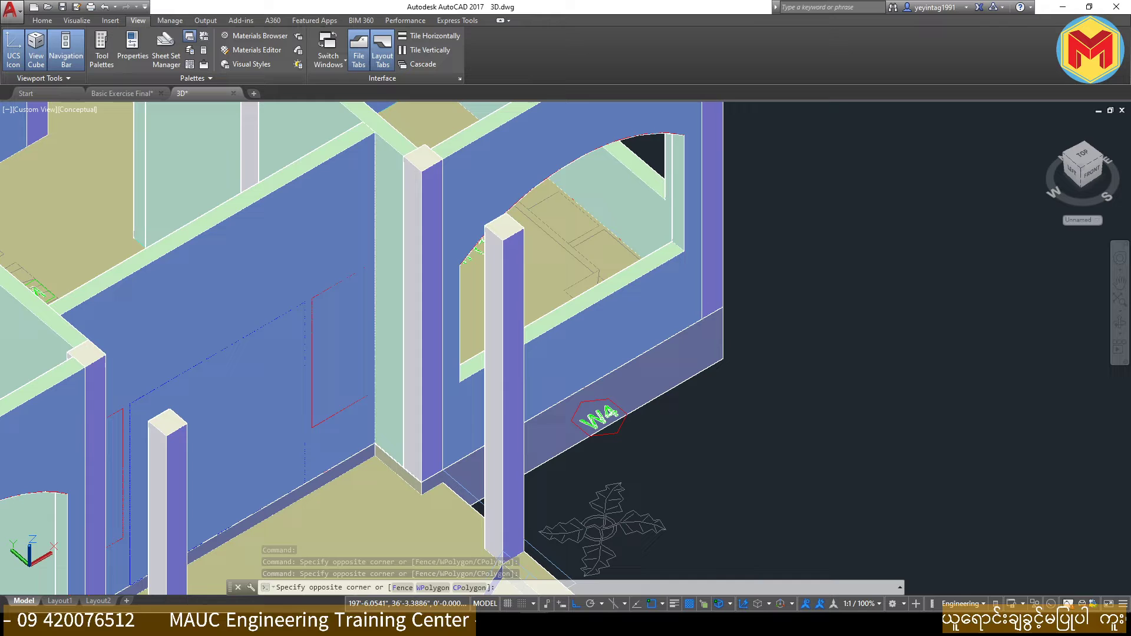
click(981, 407)
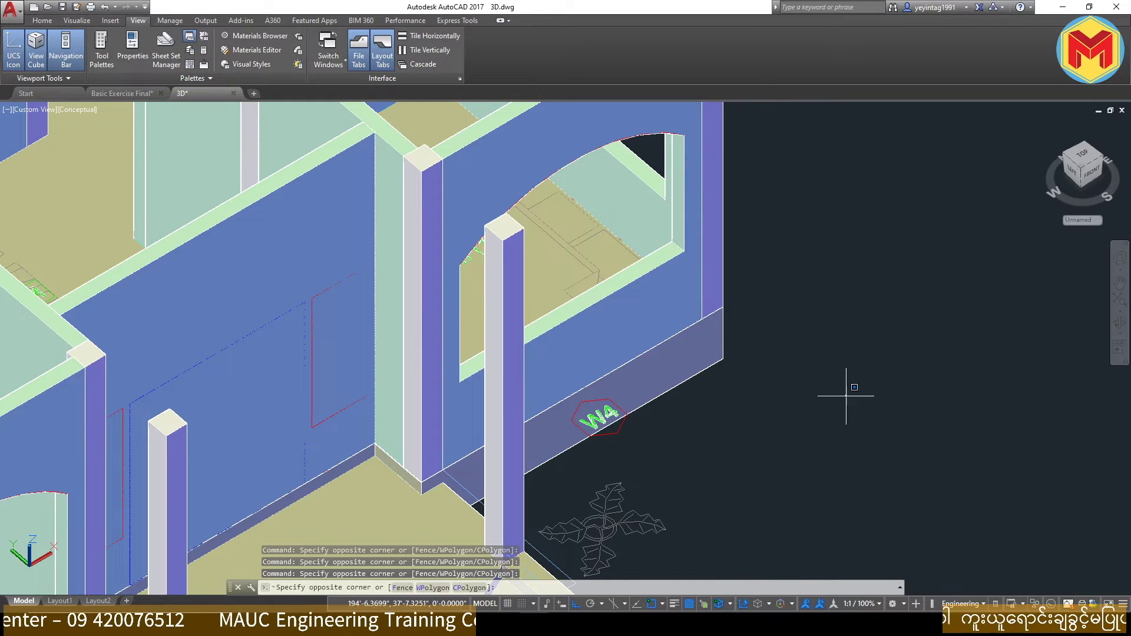
scroll(850, 337, down, 2)
Step: Attempt a press-pull on the door area, cancel it, and select the blue door outline
click(43, 20)
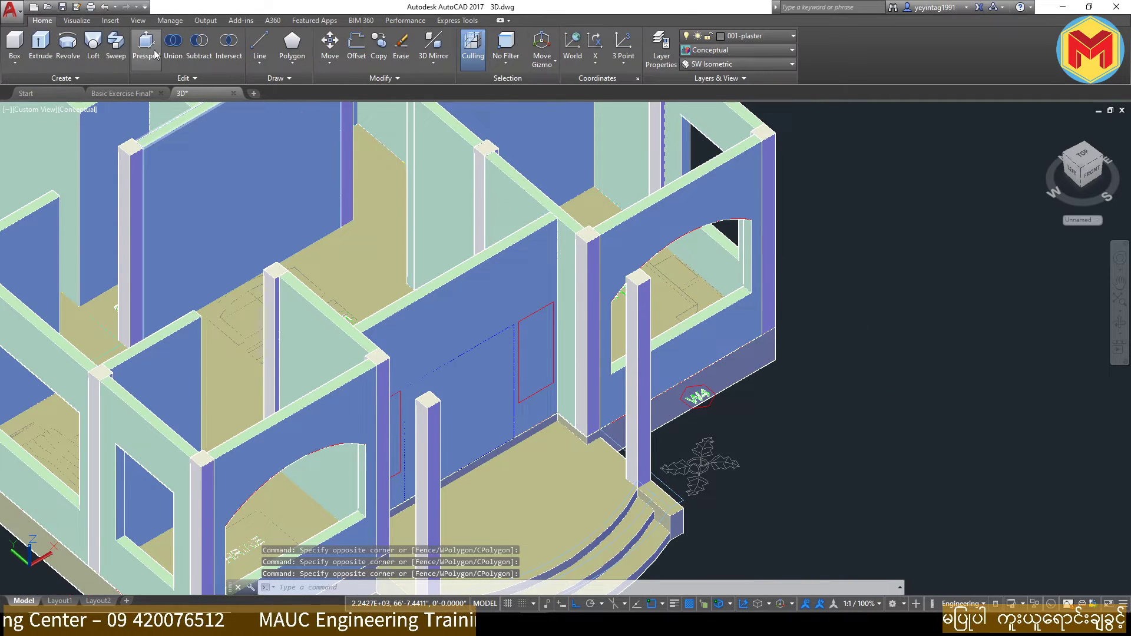
click(147, 48)
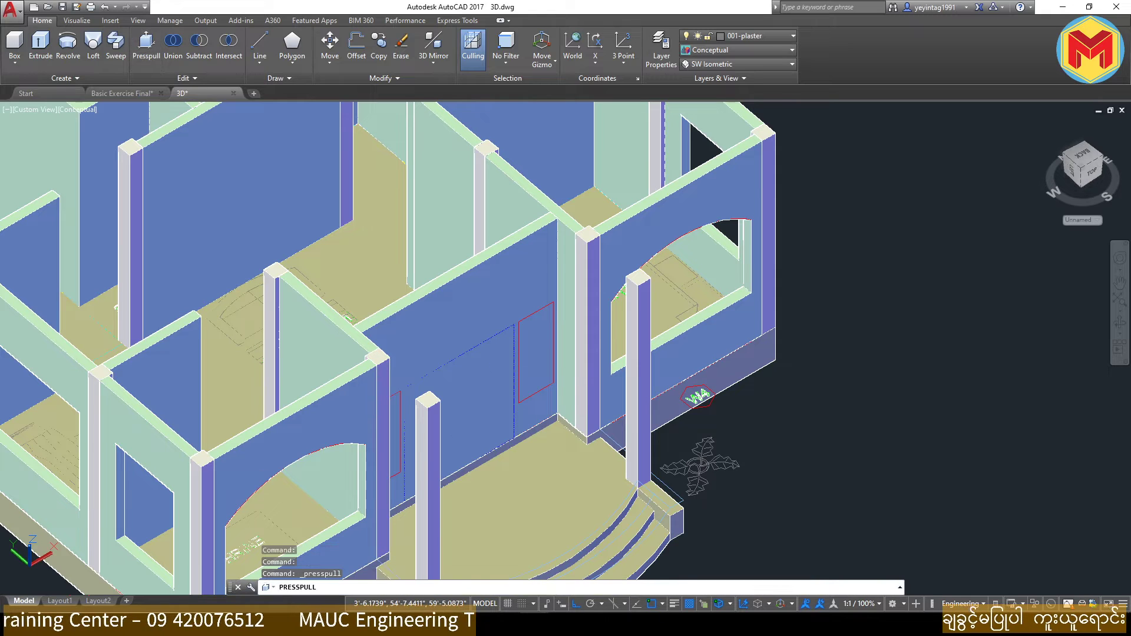
click(483, 364)
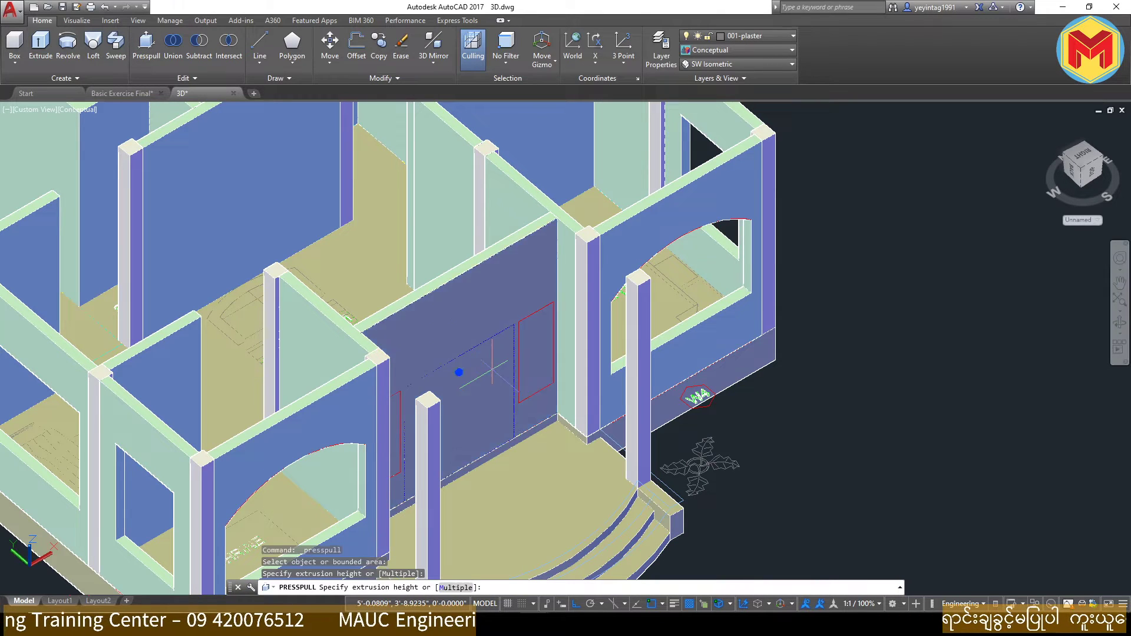
key(Escape)
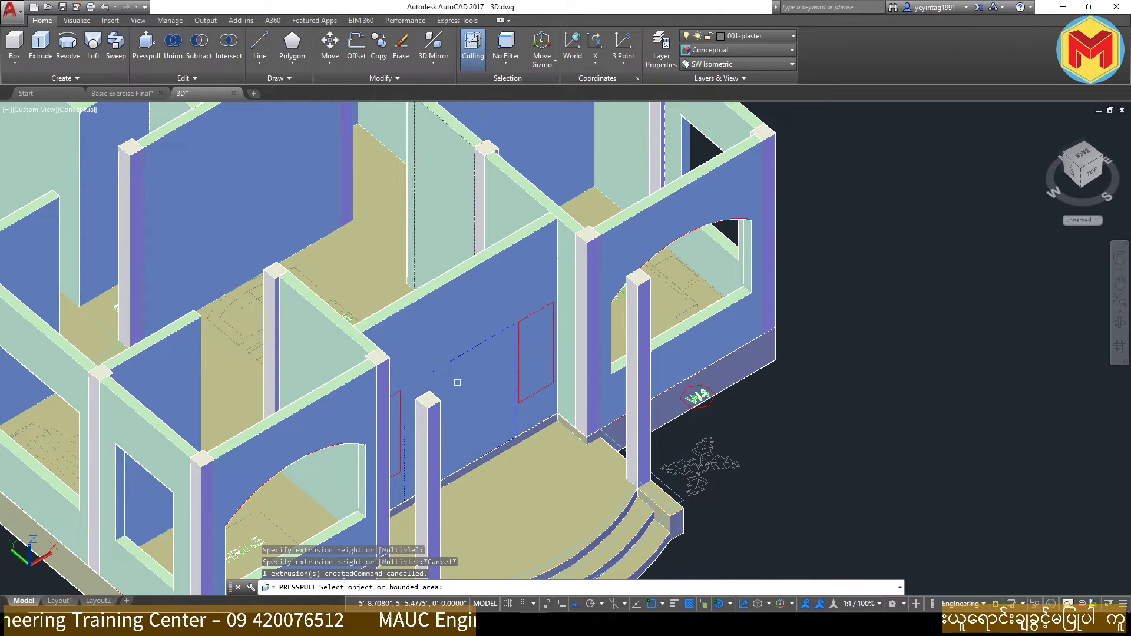
scroll(457, 385, up, 5)
key(Escape)
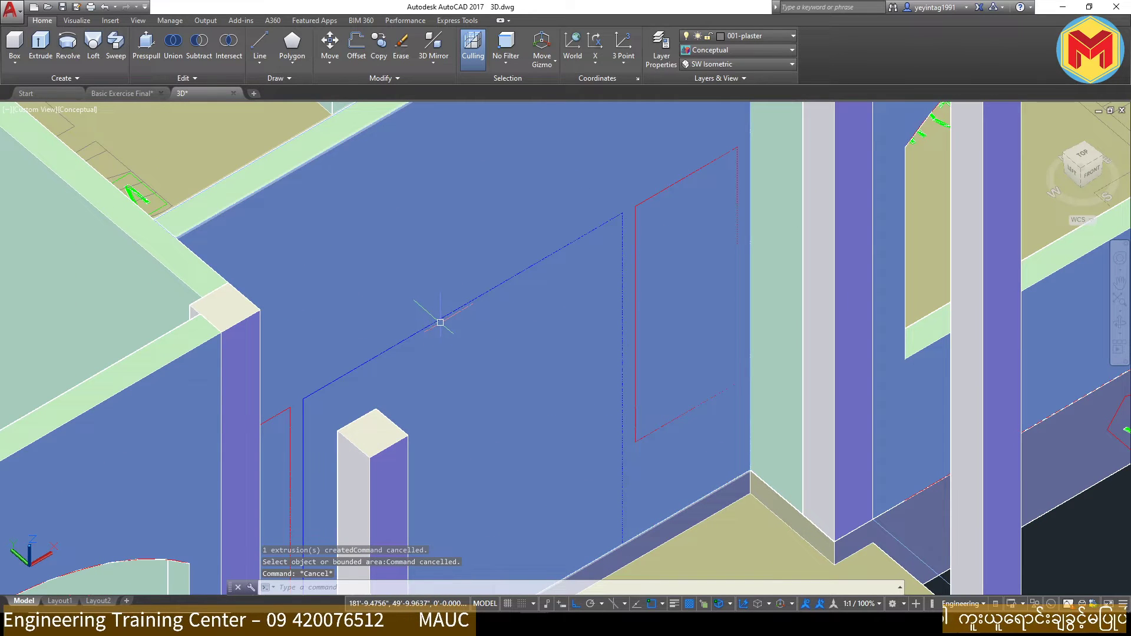
click(440, 322)
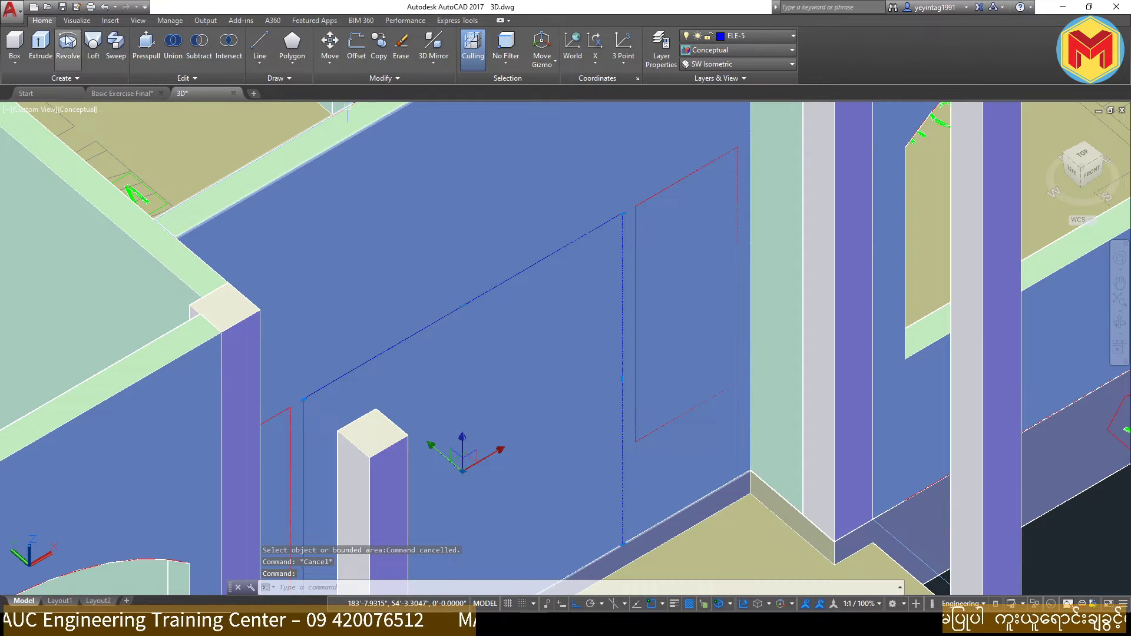
Step: Press-pull the wall face enclosed by the blue door outline
click(145, 44)
click(475, 369)
scroll(415, 279, down, 6)
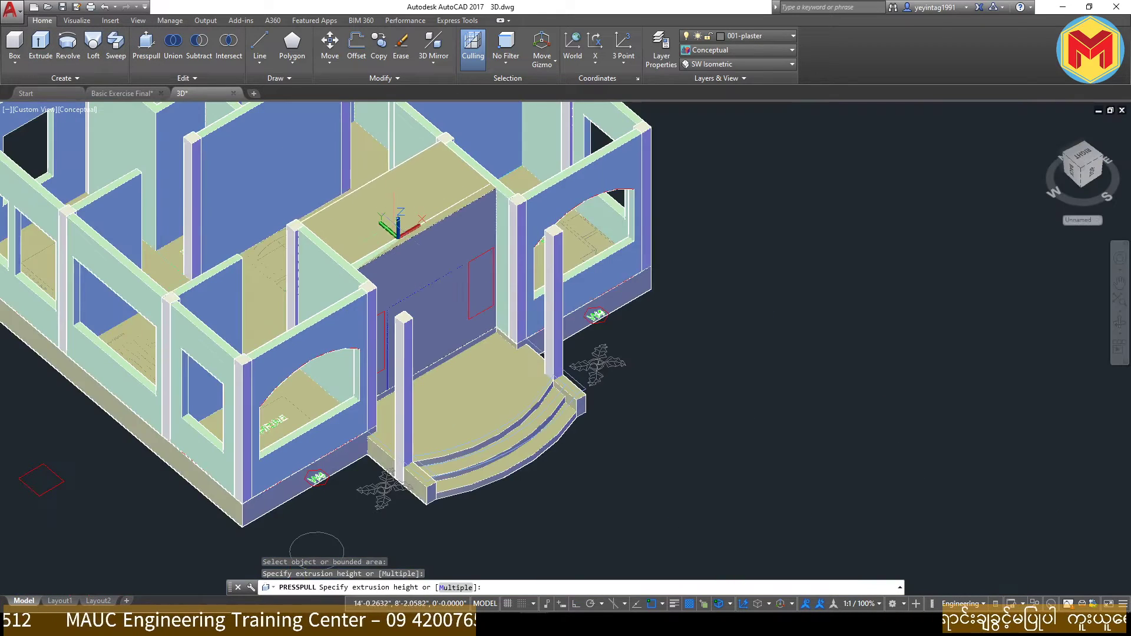
scroll(426, 326, up, 3)
key(Escape)
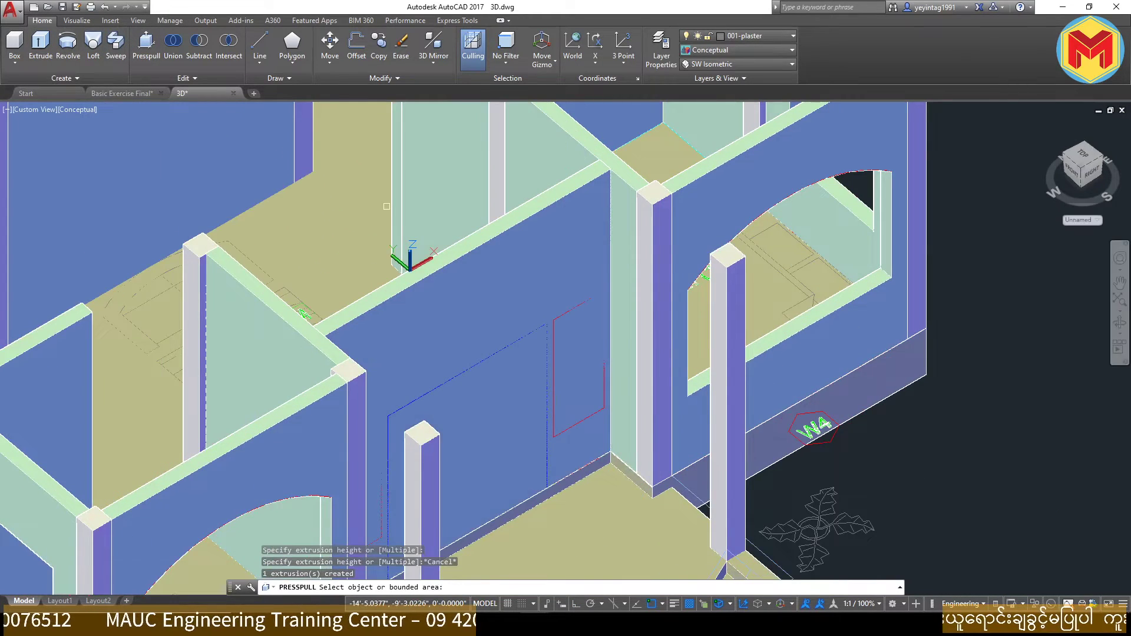
key(Escape)
Step: Orbit to a straight-on view of the front entrance, keeping parallel projection
scroll(448, 324, down, 3)
scroll(474, 325, up, 2)
shift+middle_drag(474, 325, 403, 296)
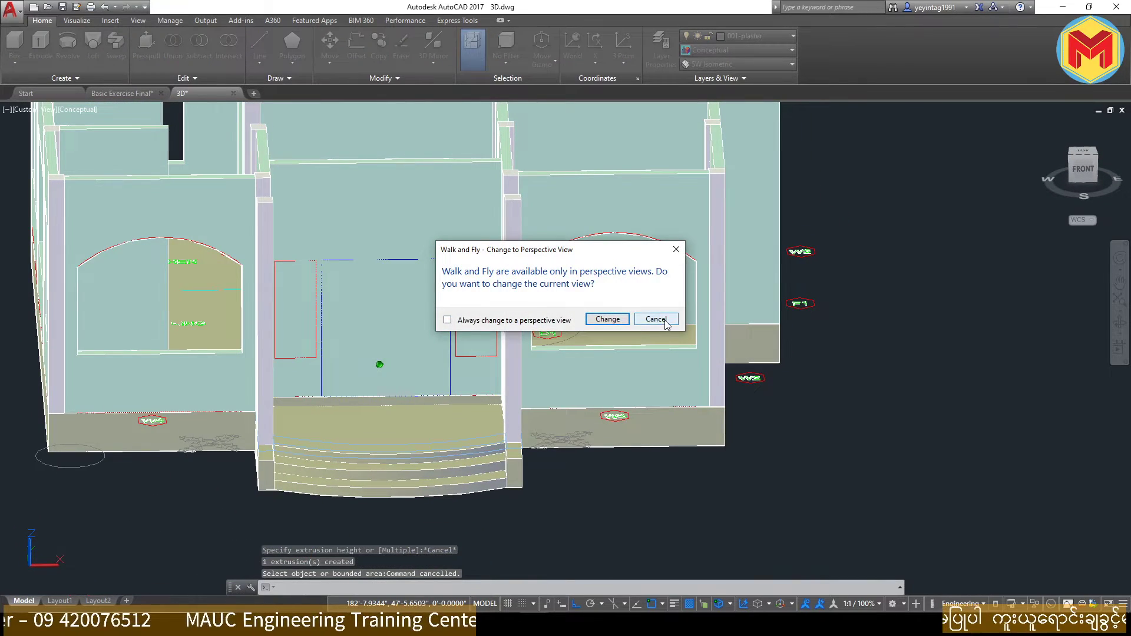
click(666, 323)
scroll(335, 263, up, 2)
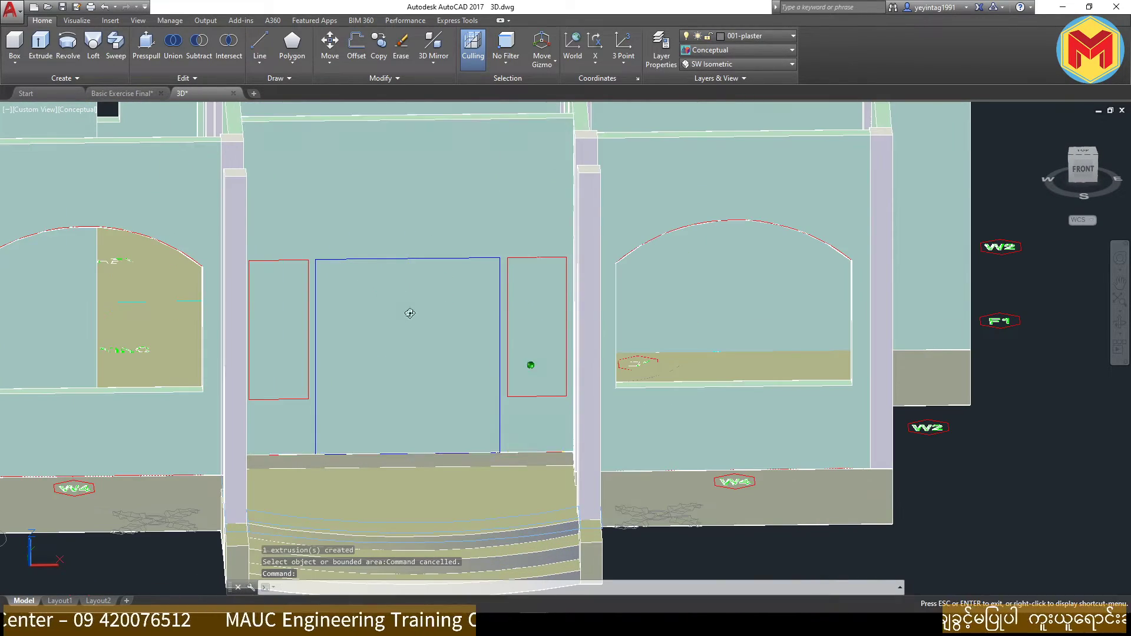
Step: Orbit back to an isometric view of the front entrance, keeping parallel projection
shift+middle_drag(410, 313, 576, 434)
click(650, 319)
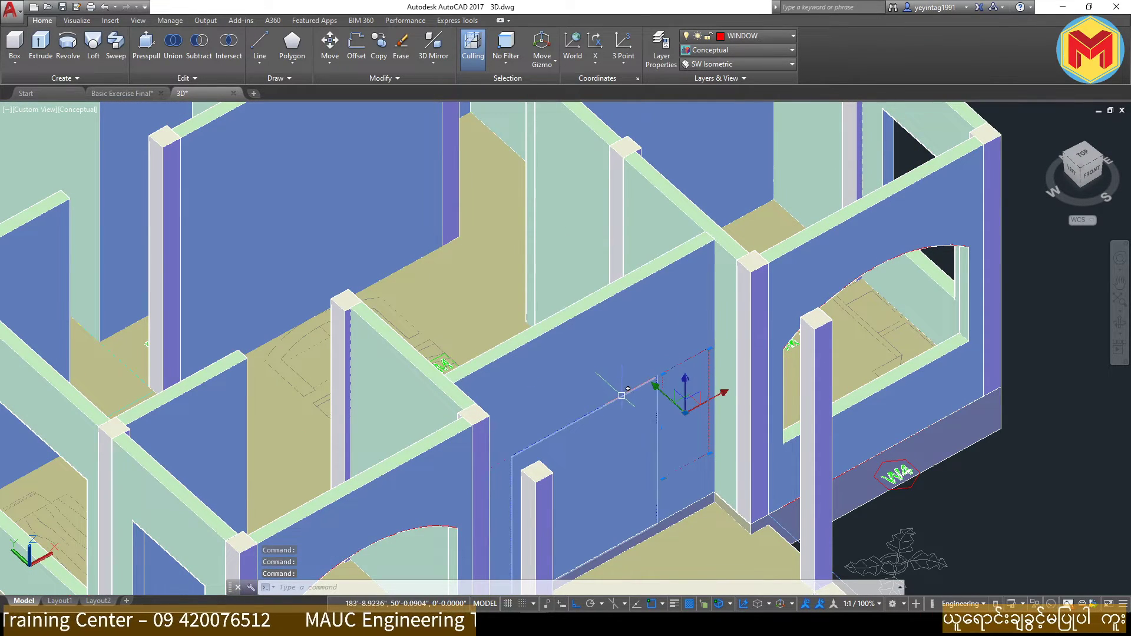
scroll(505, 459, up, 2)
scroll(502, 453, up, 2)
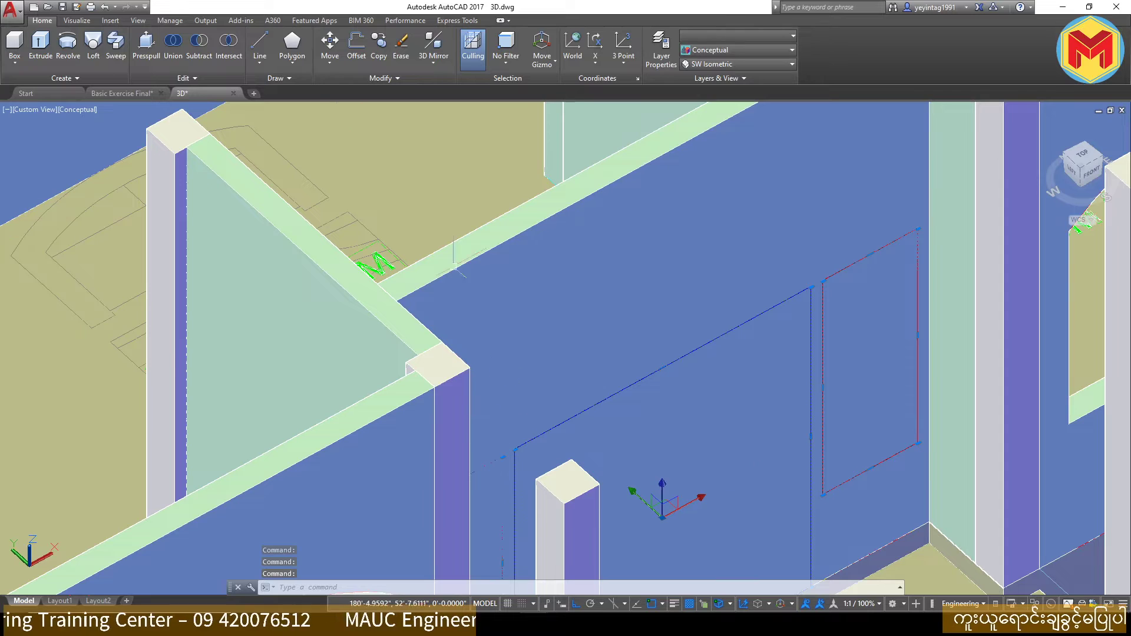
Step: Abandon an extrude of the side window outline and launch Presspull instead
click(58, 46)
shift+middle_drag(566, 330, 797, 323)
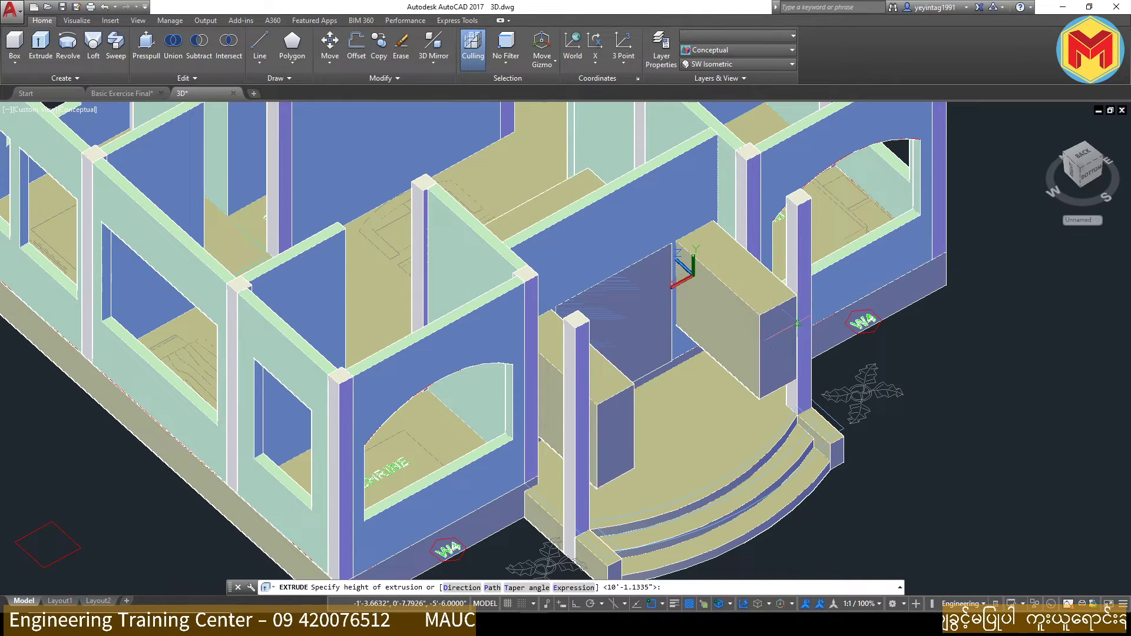
key(Escape)
click(702, 232)
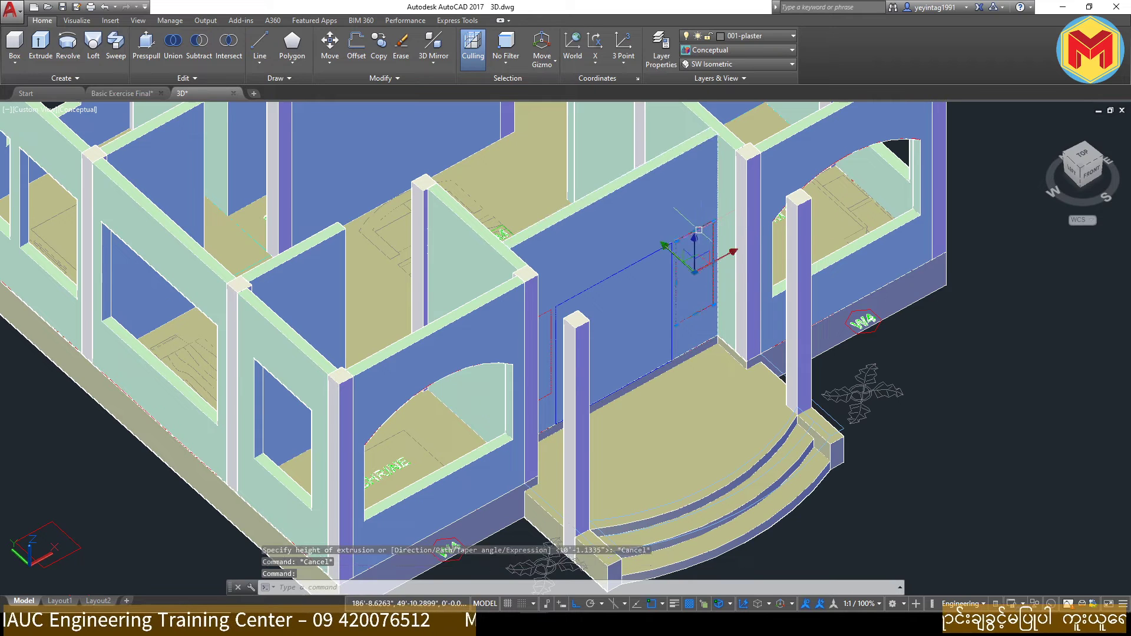
key(Escape)
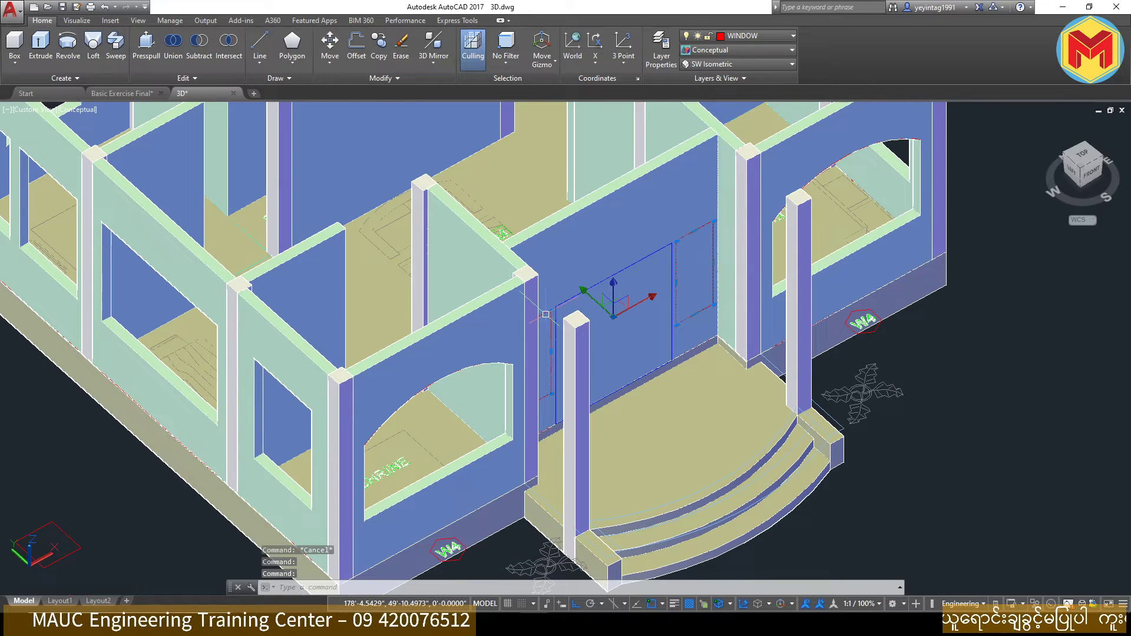
click(145, 47)
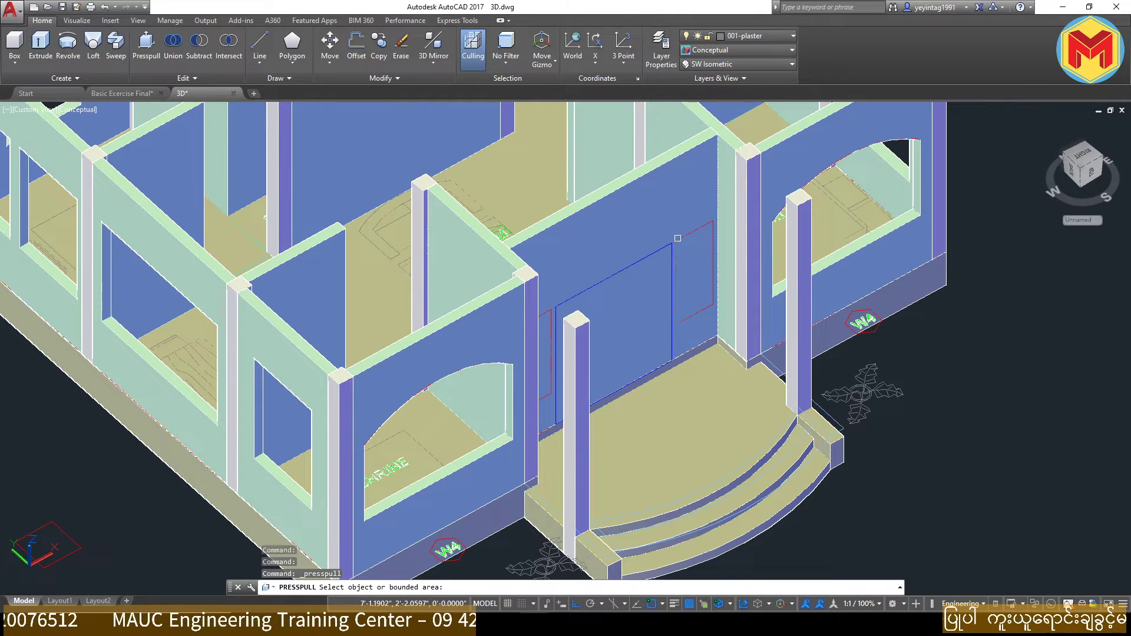
Step: Press-pull two outlines into solid blocks
click(692, 234)
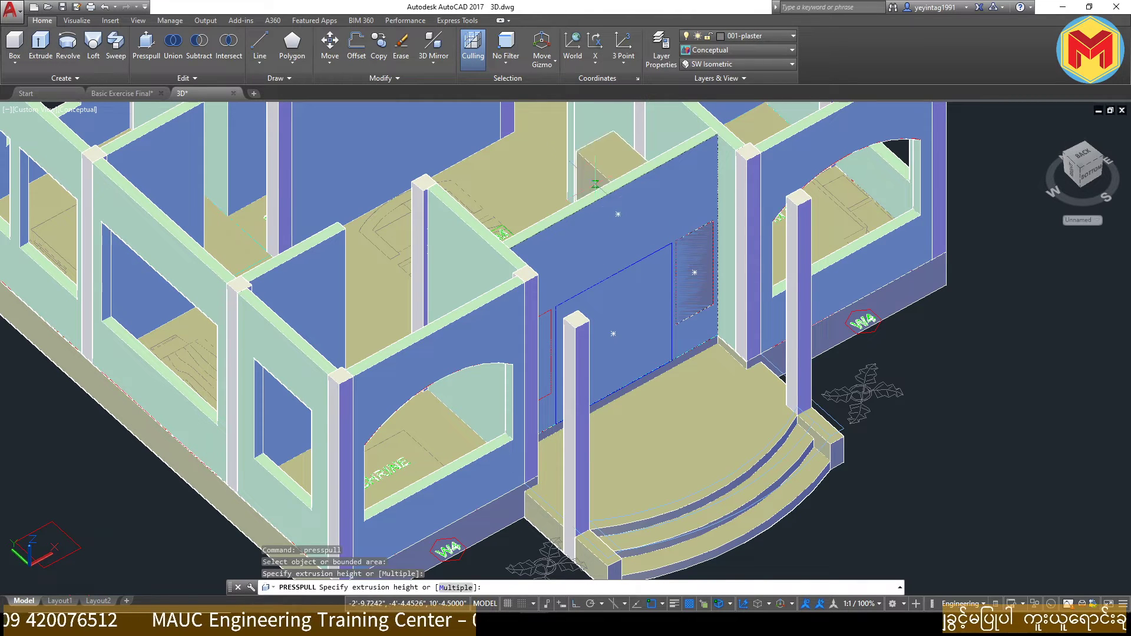
click(675, 247)
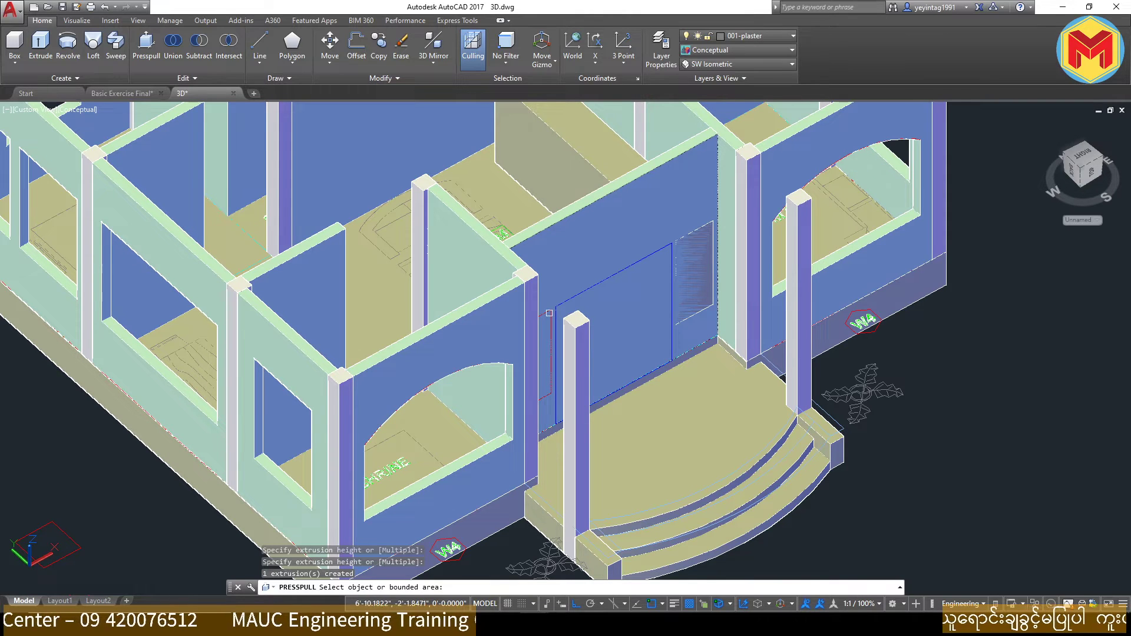
click(389, 236)
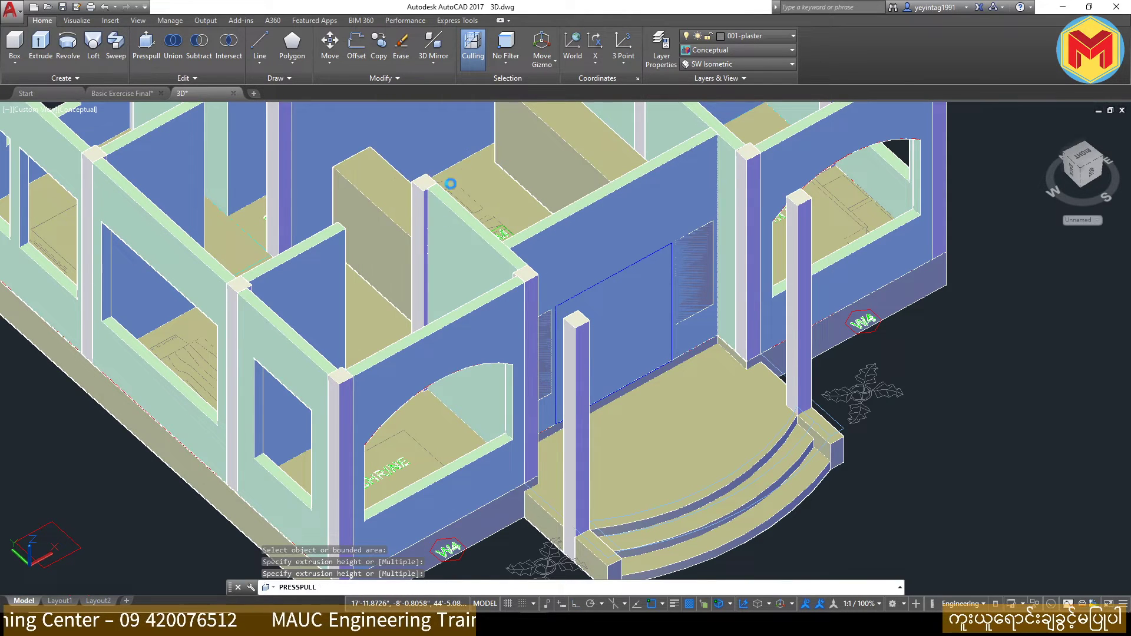
key(Escape)
Step: Move both new blocks into position inside the walls
click(371, 235)
click(695, 271)
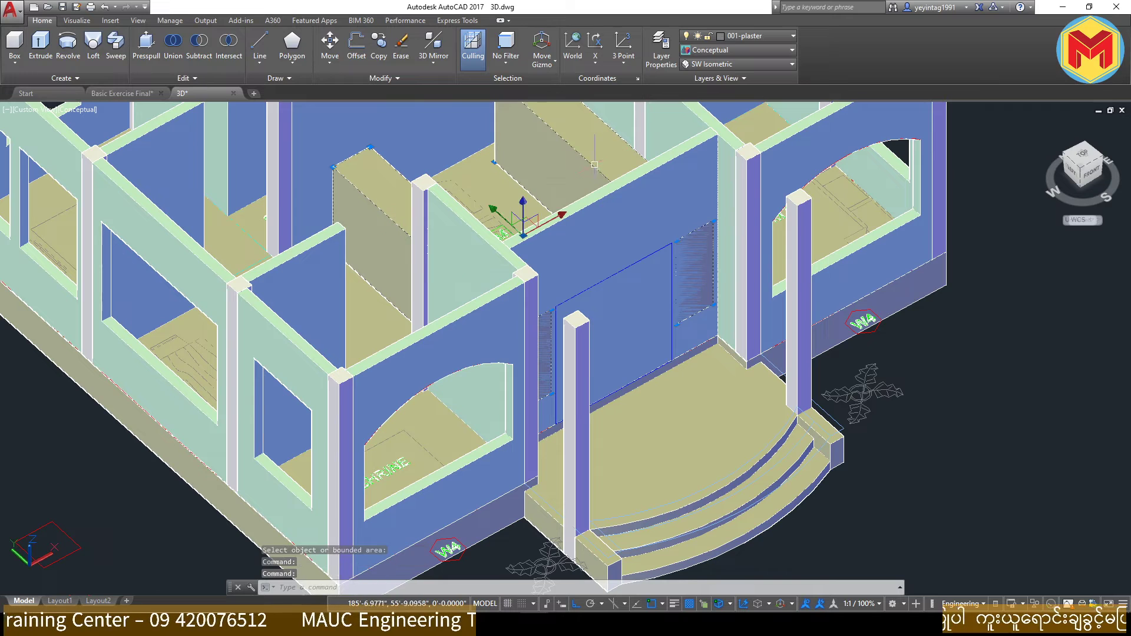
text(m)
key(Return)
click(971, 360)
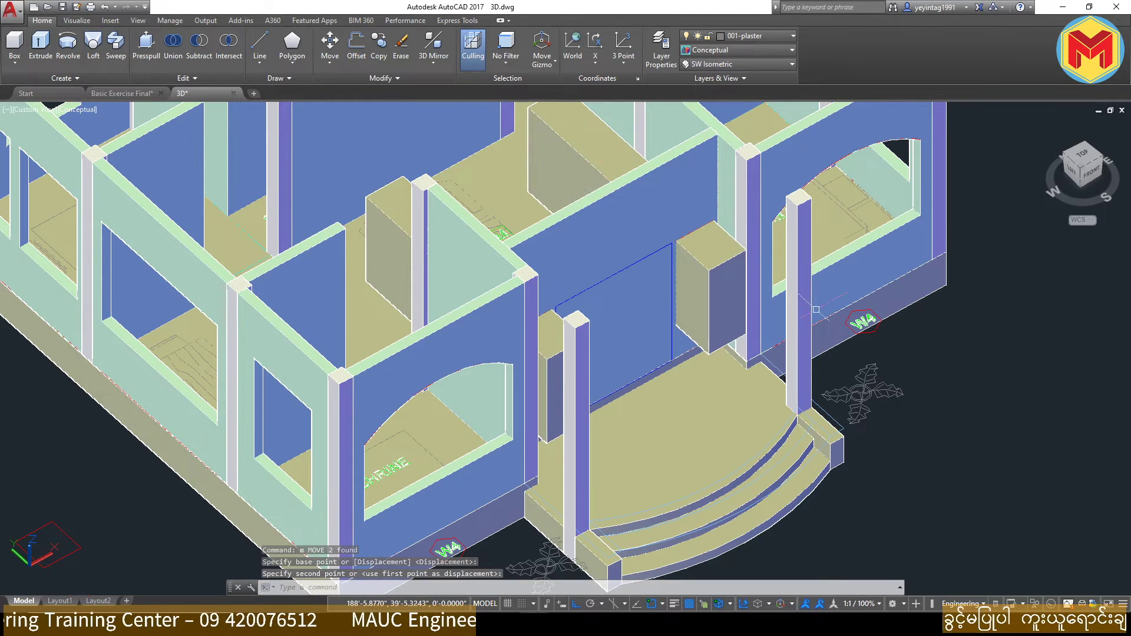
click(199, 47)
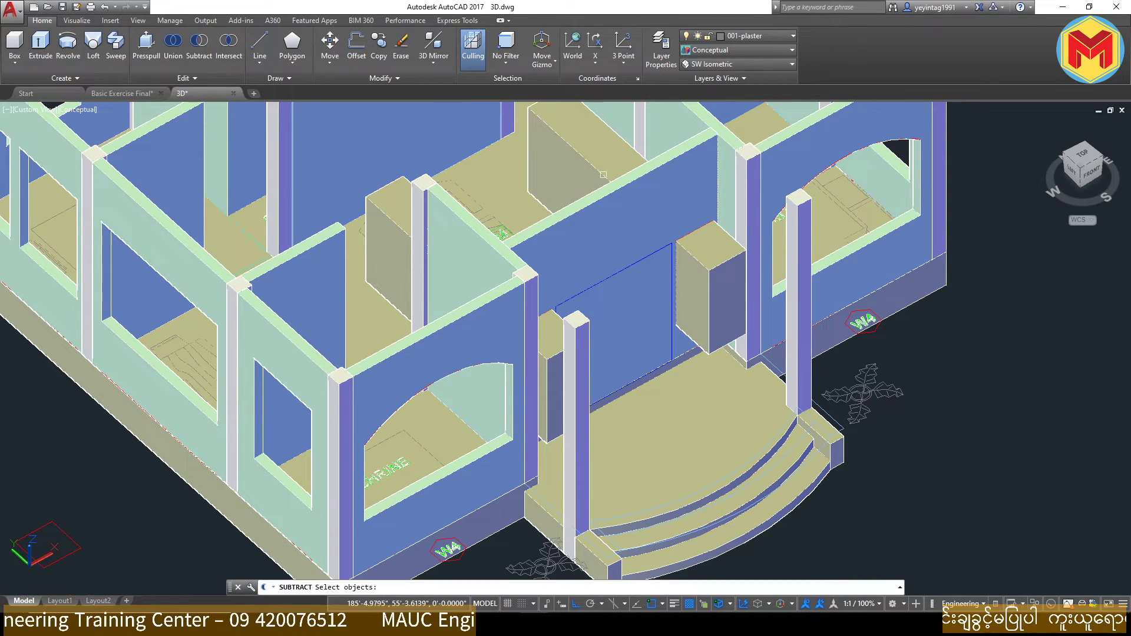
Step: Subtract the two door boxes from the wall to cut the door openings
click(610, 214)
key(Return)
click(584, 161)
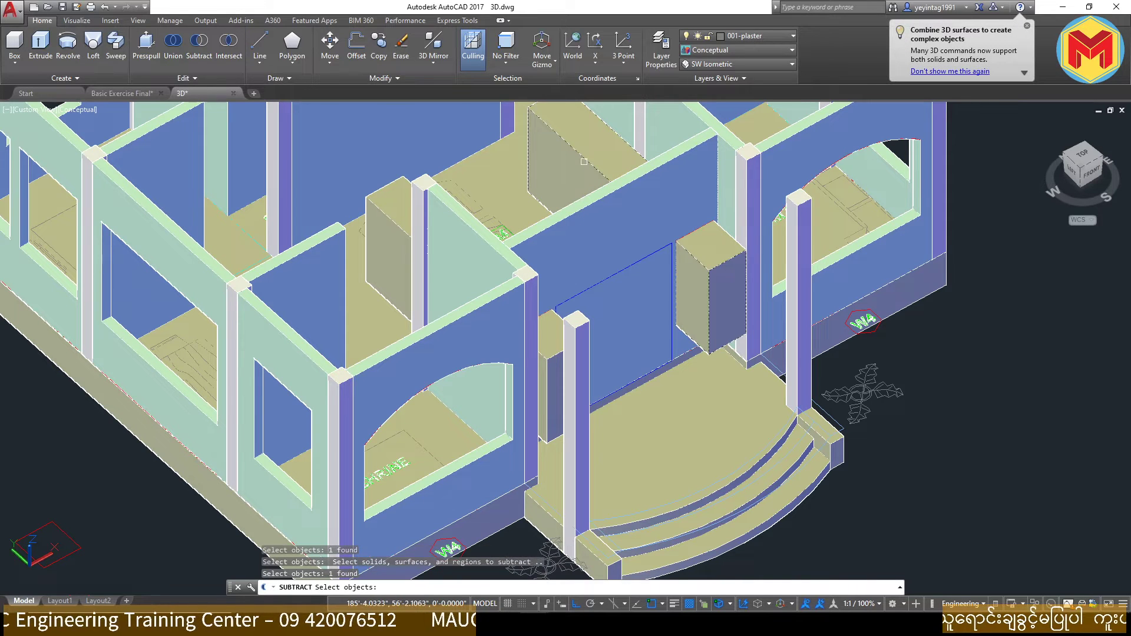
click(619, 272)
scroll(622, 268, up, 3)
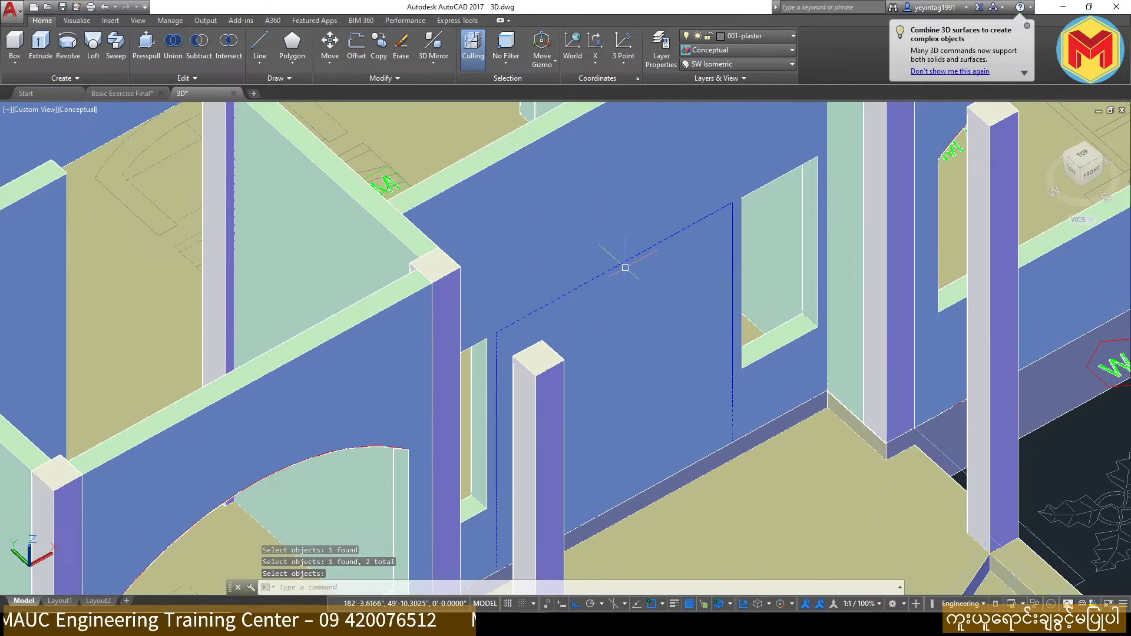
key(Return)
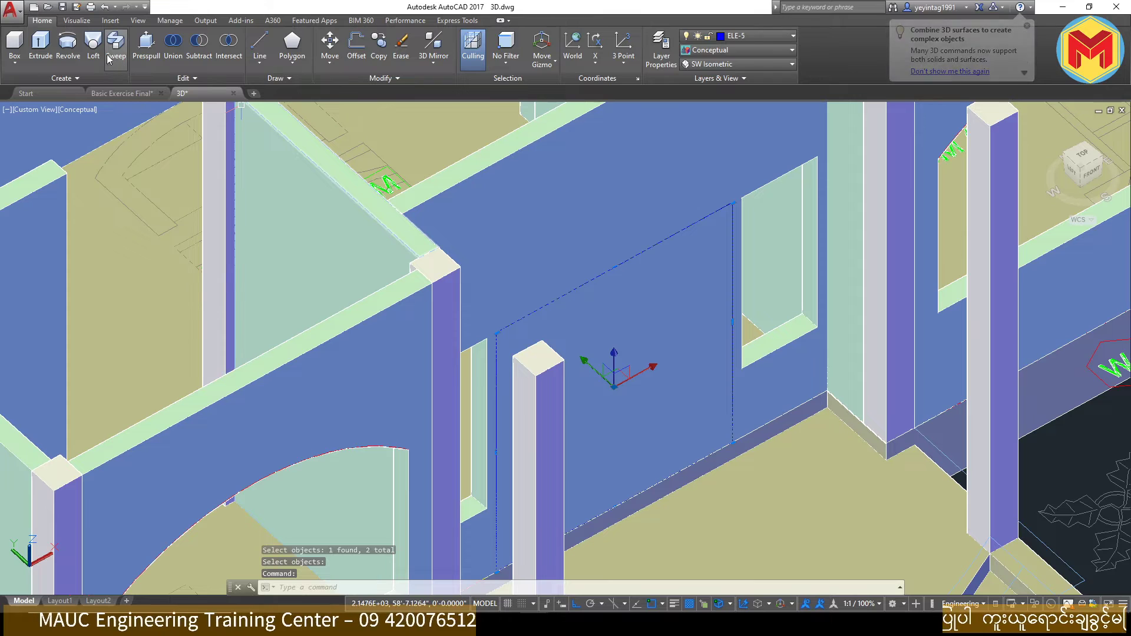
Step: Extrude the front door outline into a solid and move it into the front wall
click(41, 48)
scroll(626, 380, down, 5)
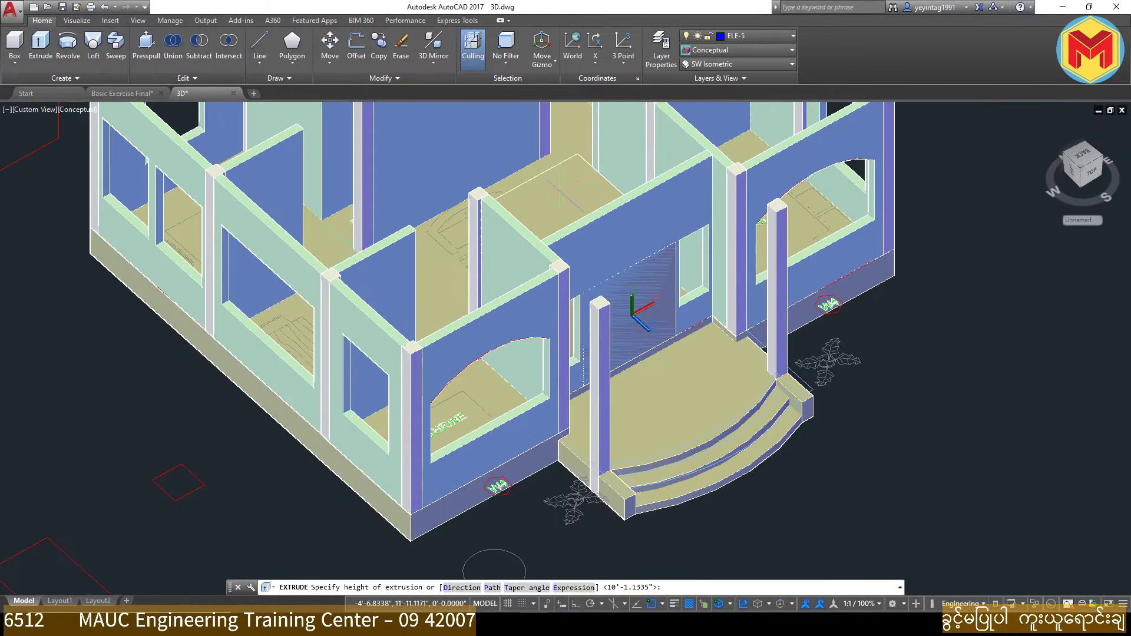
click(581, 172)
text(m)
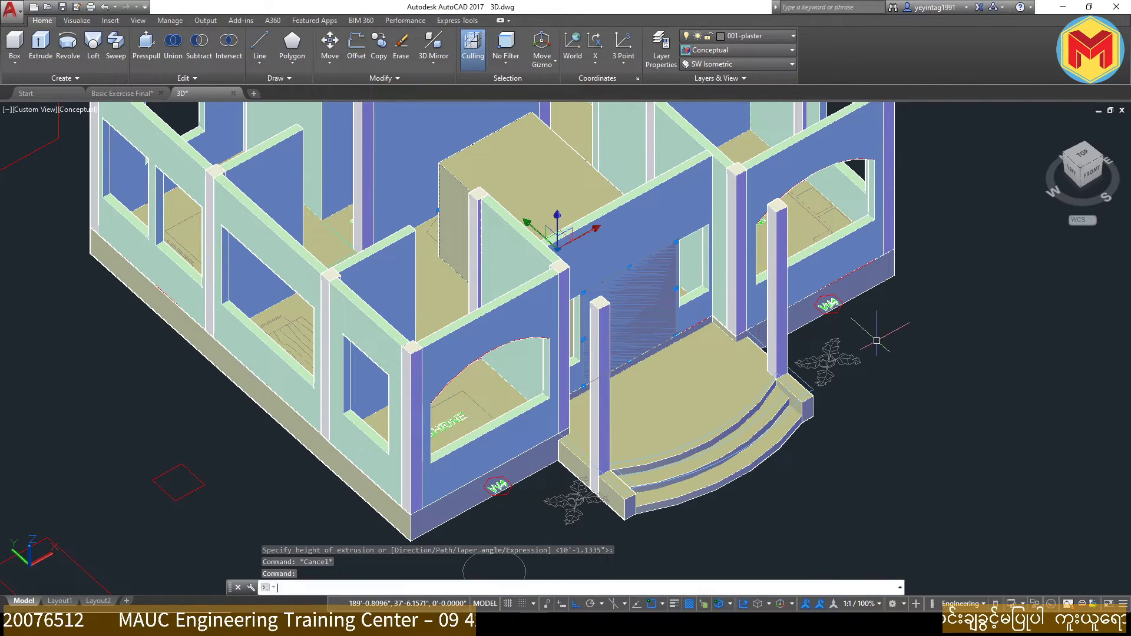
key(Return)
click(581, 174)
click(589, 194)
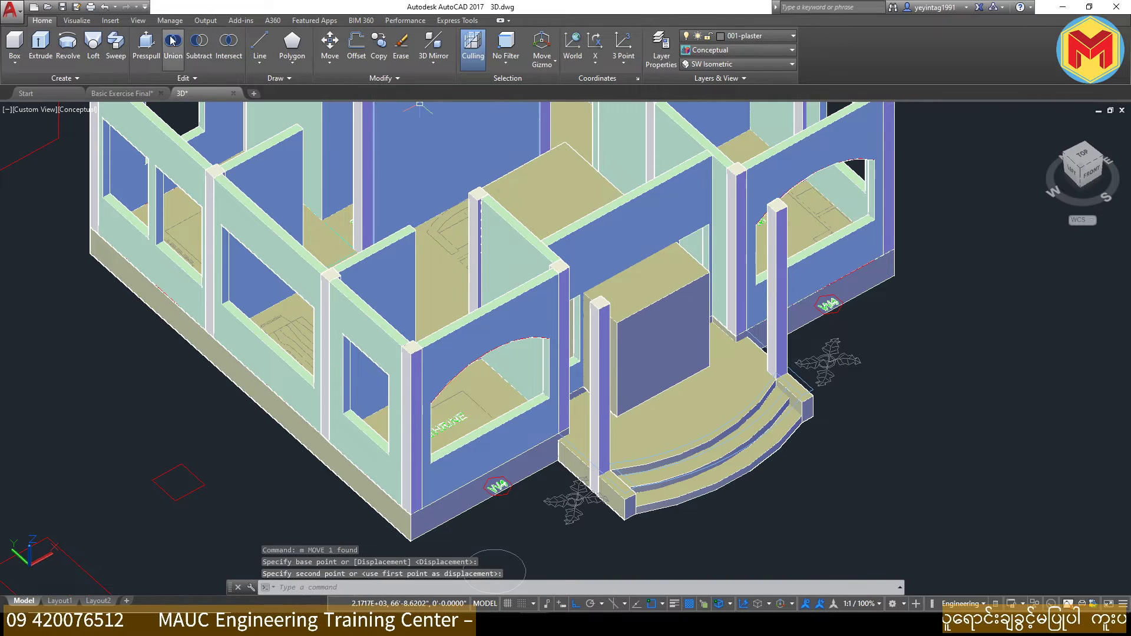
Step: Subtract the door solid from the front wall, check the doorway, and save 3D.dwg
click(199, 47)
click(631, 220)
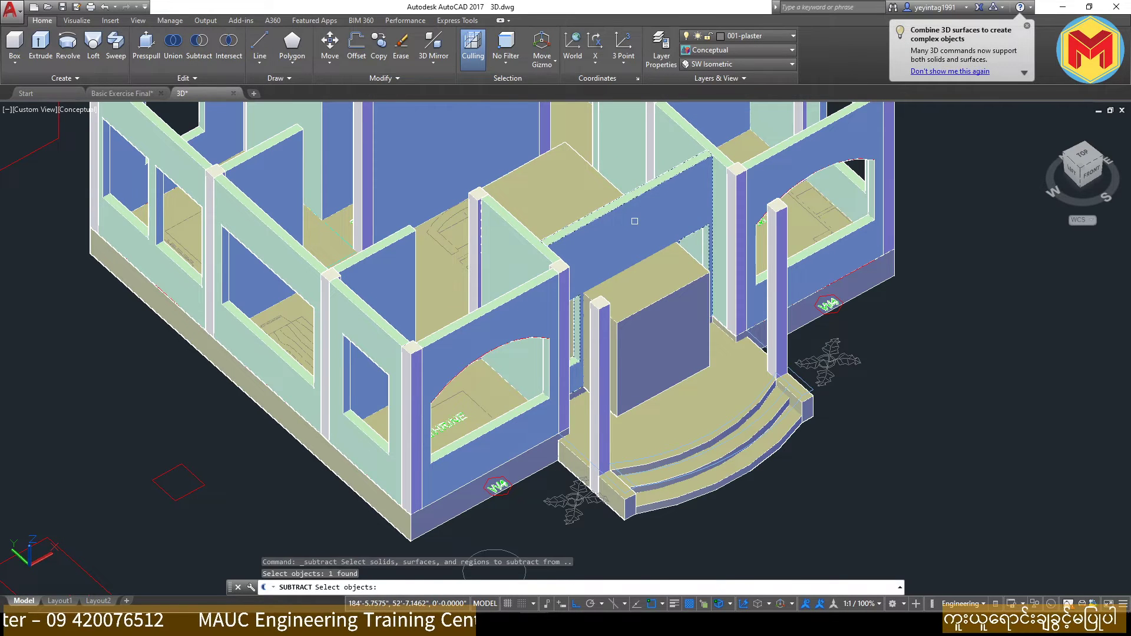
key(Return)
click(572, 188)
key(Return)
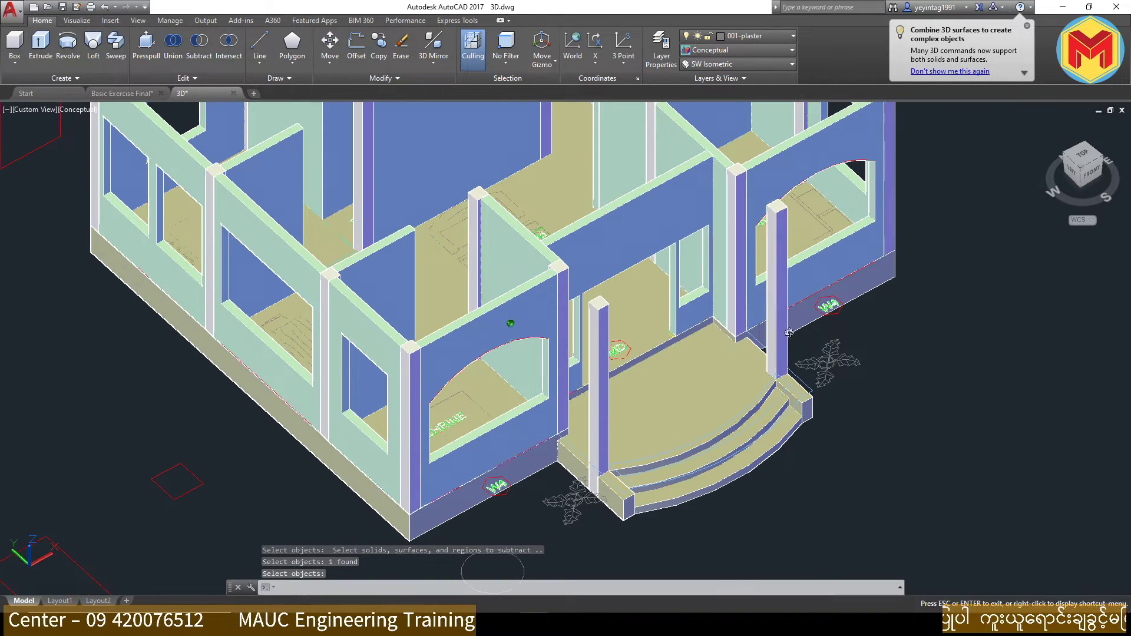
mouse_move(572, 188)
shift+middle_down()
mouse_move(630, 244)
mouse_move(594, 365)
shift+middle_up()
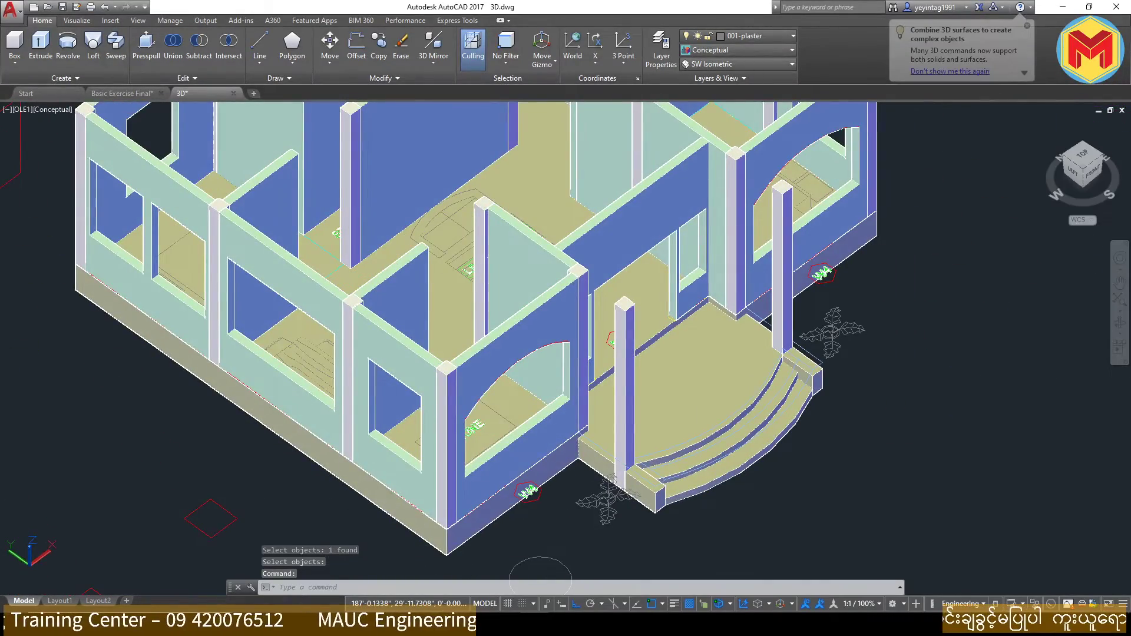
key(ctrl+s)
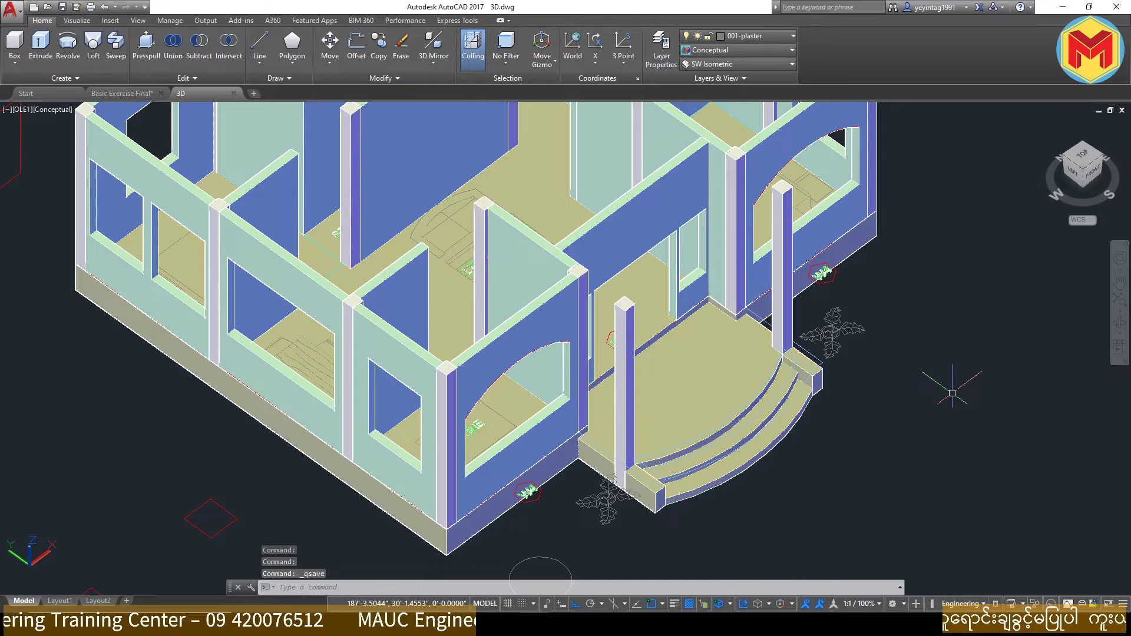
scroll(868, 400, down, 2)
scroll(868, 400, up, 2)
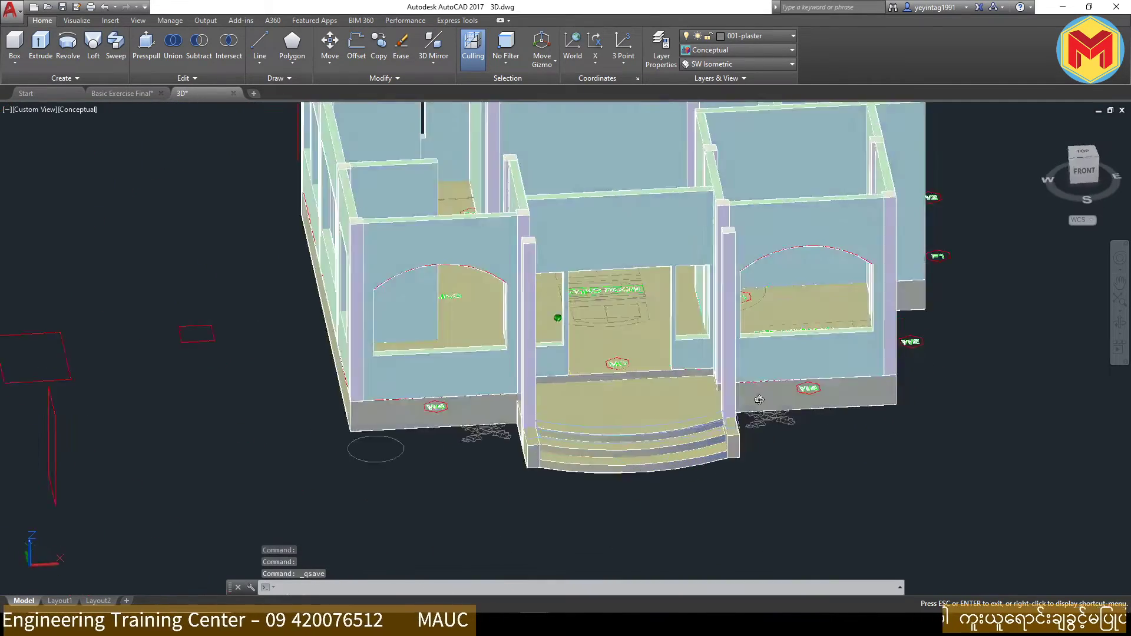
mouse_move(848, 412)
shift+middle_down()
mouse_move(637, 368)
mouse_move(579, 396)
shift+middle_up()
scroll(882, 380, up, 2)
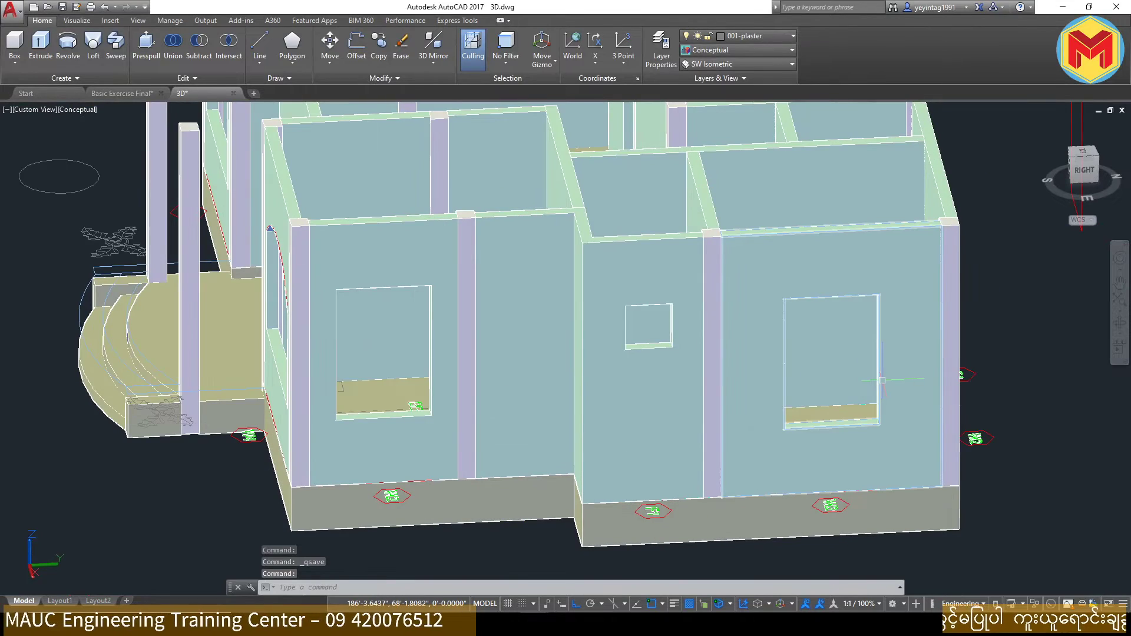
key(ctrl+z)
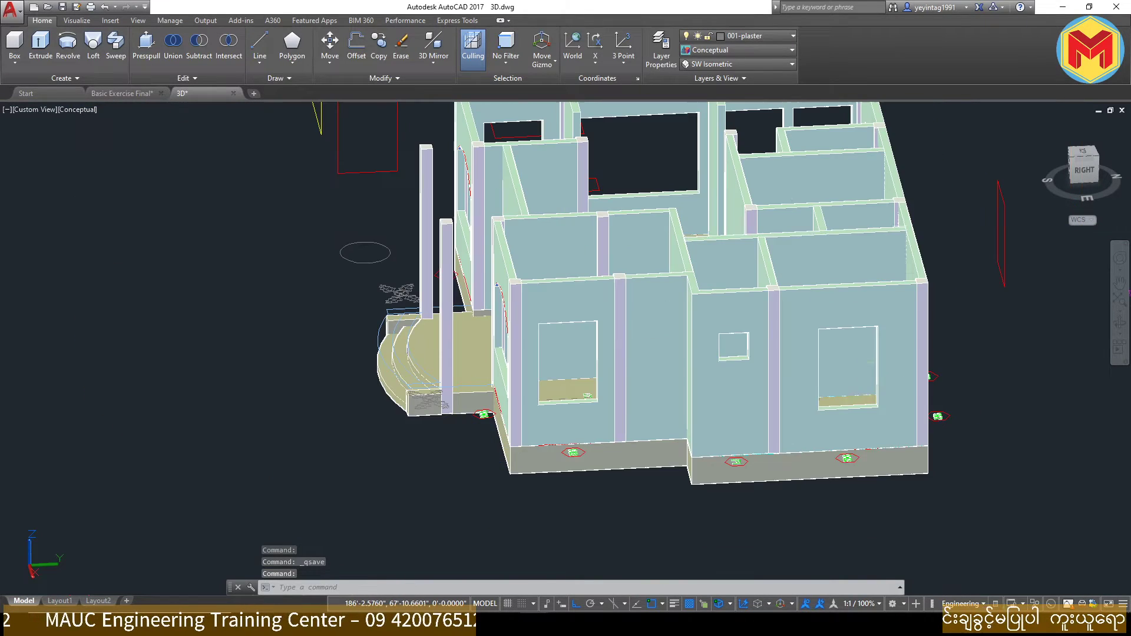
key(ctrl+z)
scroll(652, 363, down, 3)
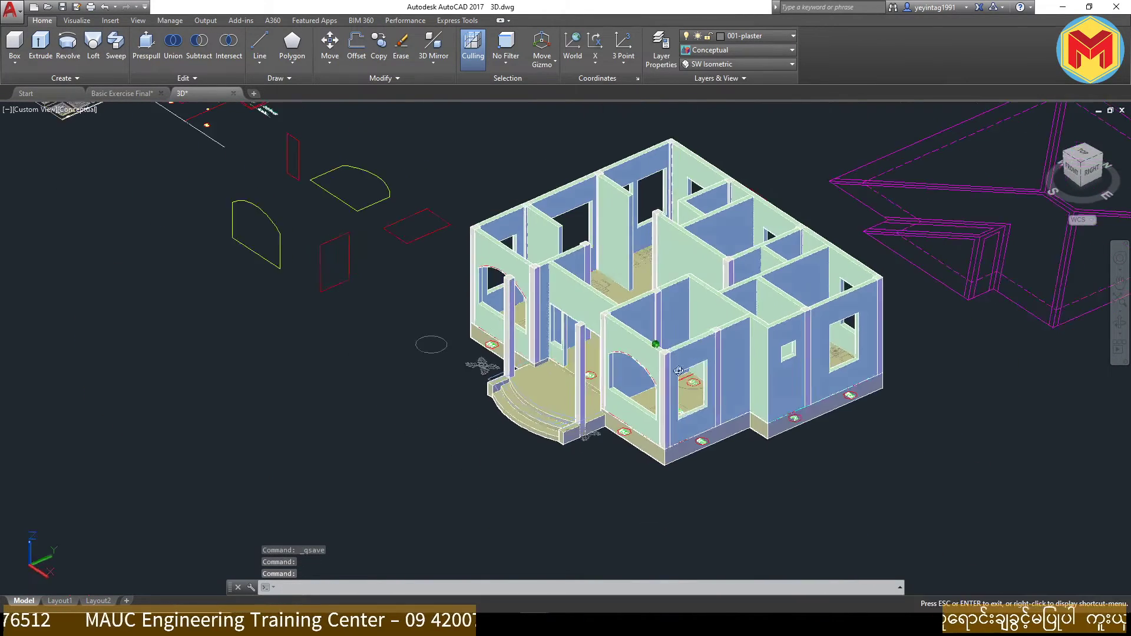
mouse_move(479, 361)
shift+middle_down()
mouse_move(593, 328)
mouse_move(677, 330)
shift+middle_up()
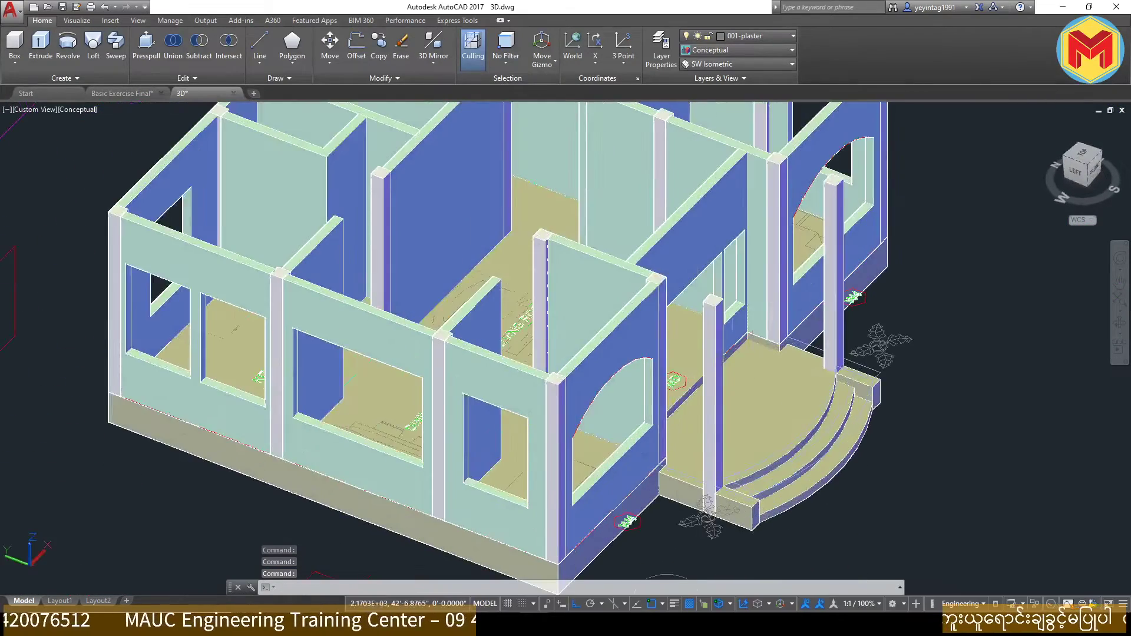
scroll(564, 115, up, 3)
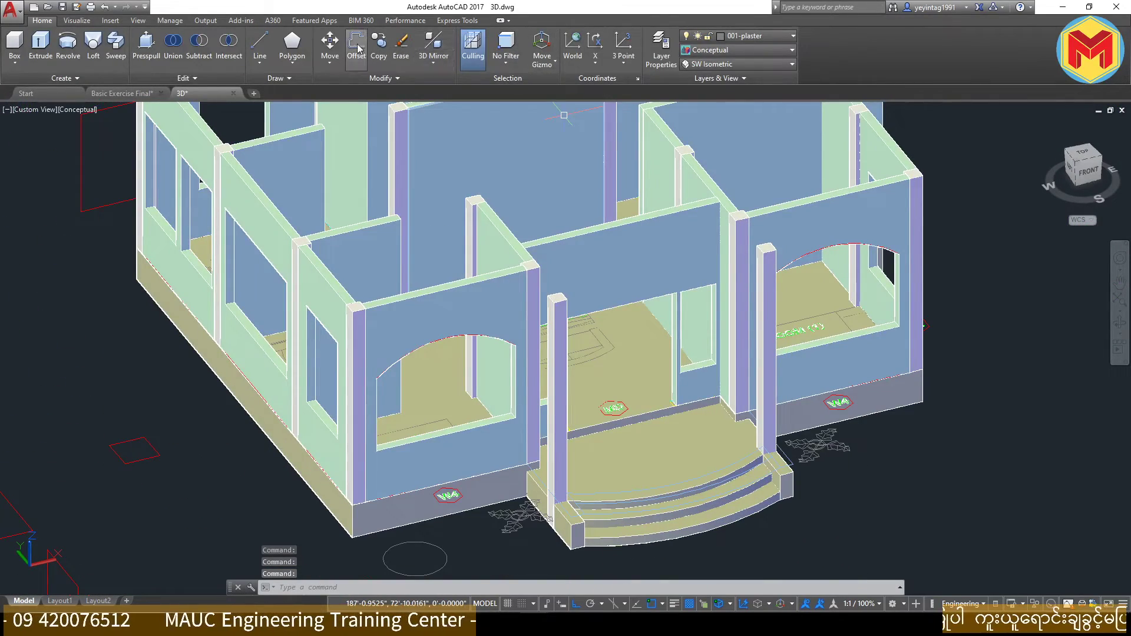
Step: Reset the UCS to World and cancel a trial circle beside the house
click(575, 44)
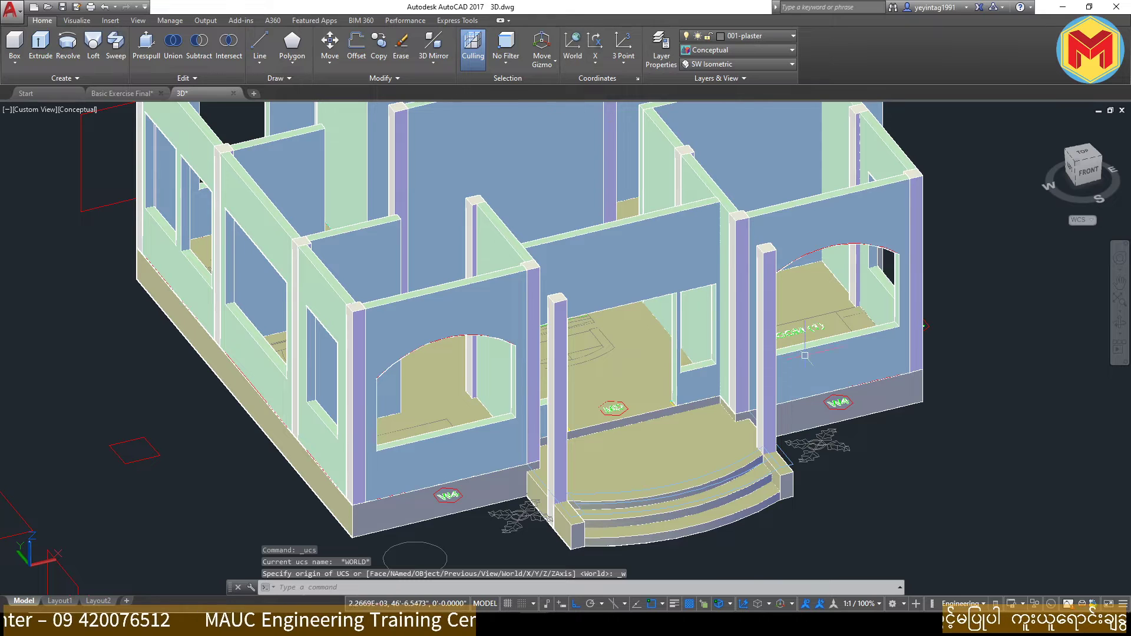
text(c)
key(Return)
click(994, 467)
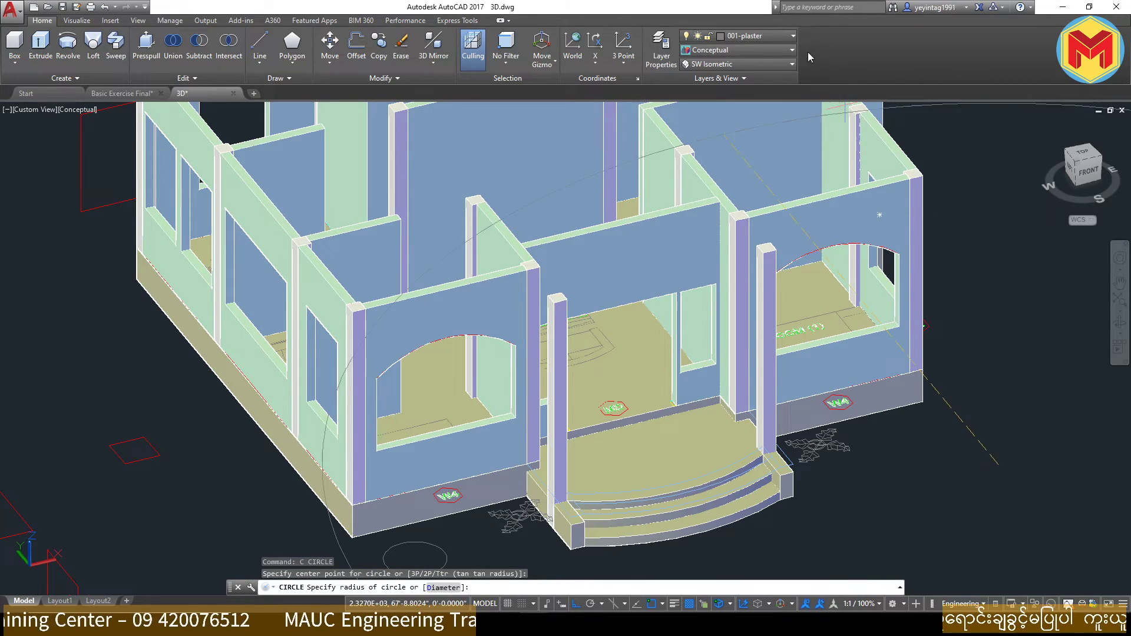
key(Escape)
Step: Make GRID the current layer and start a circle right of the front steps
click(778, 39)
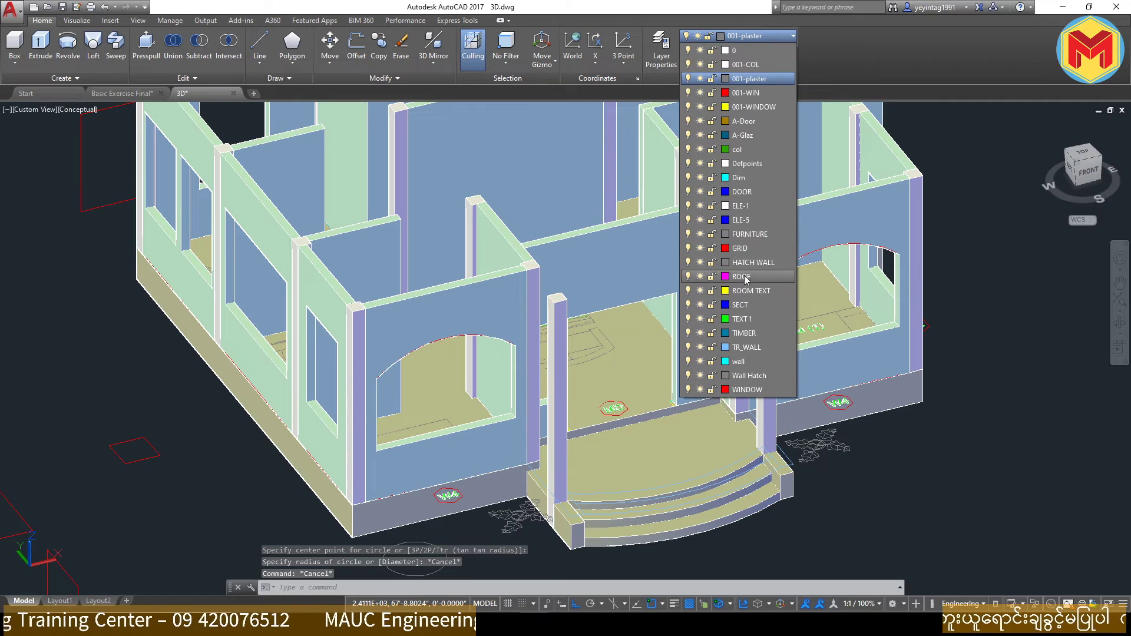
click(753, 250)
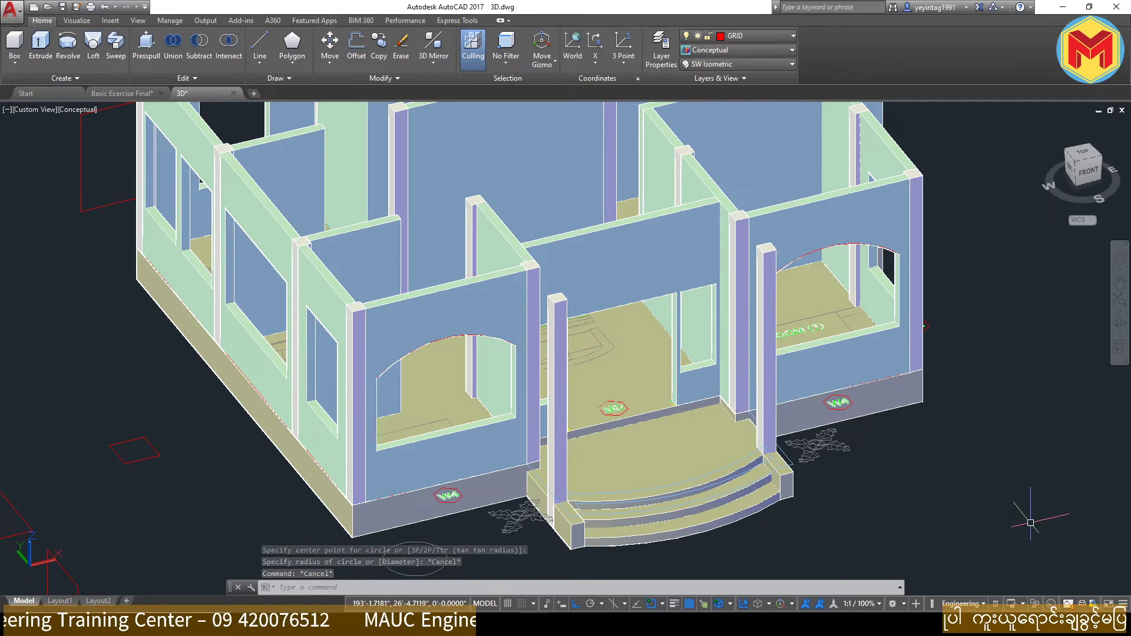
text(c)
key(Return)
click(1036, 507)
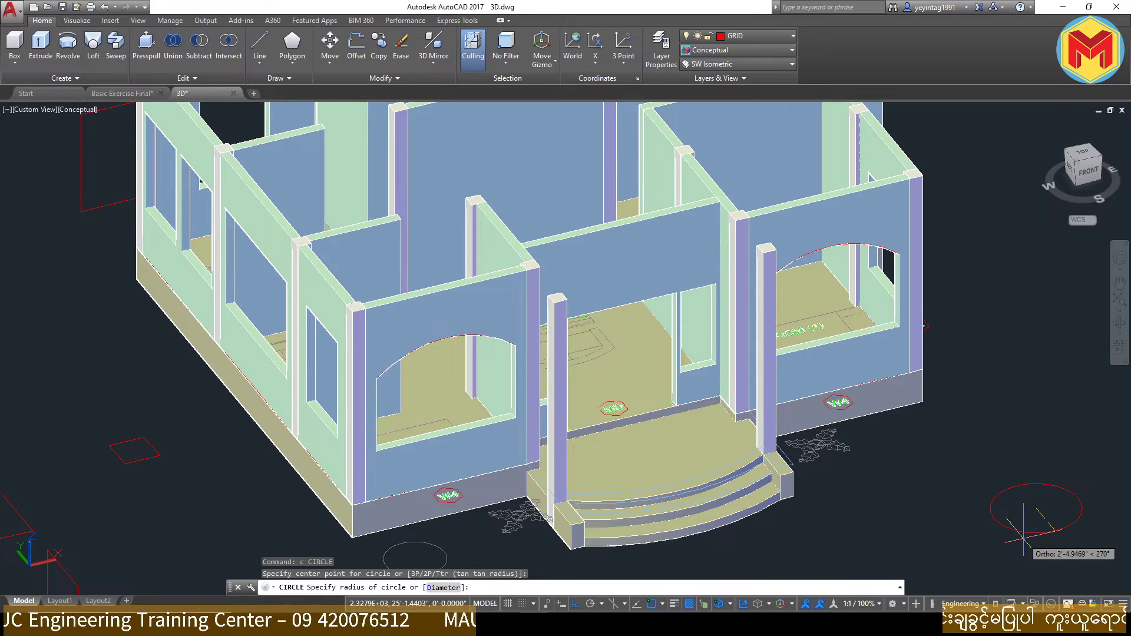
Step: Try a circle centred on the wall face, then cancel it
key(Escape)
scroll(619, 265, up, 2)
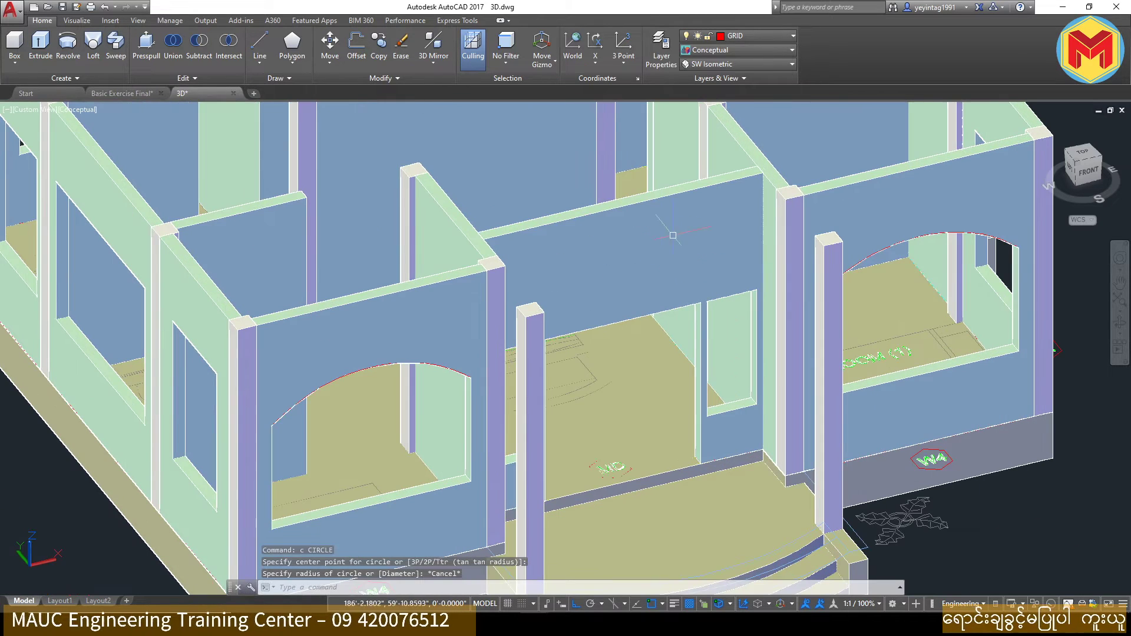
text(c)
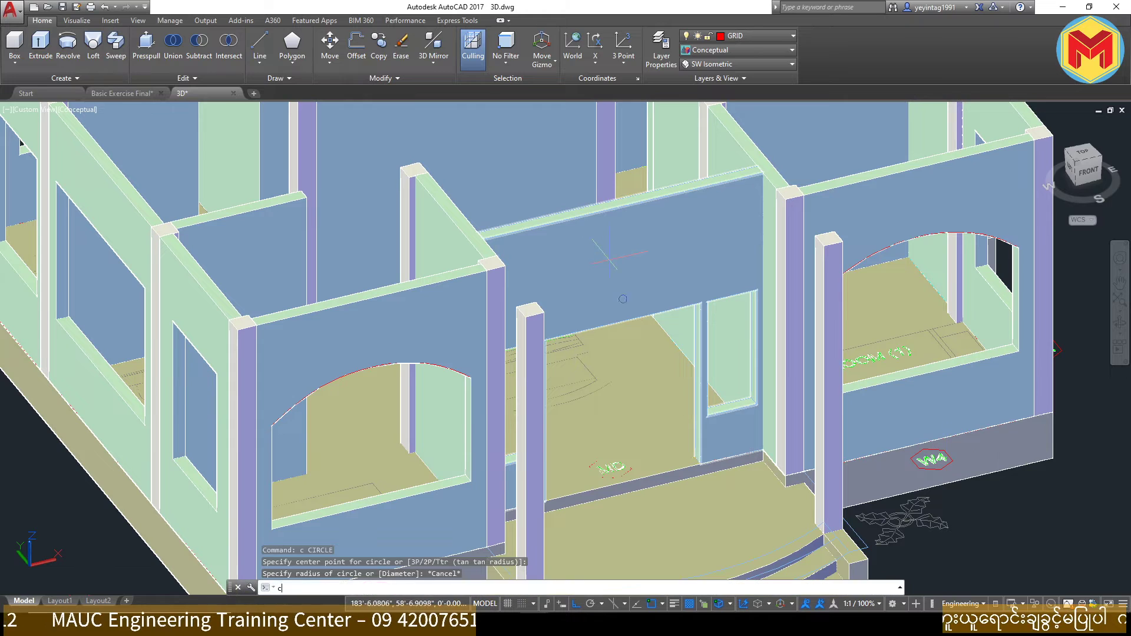
key(Return)
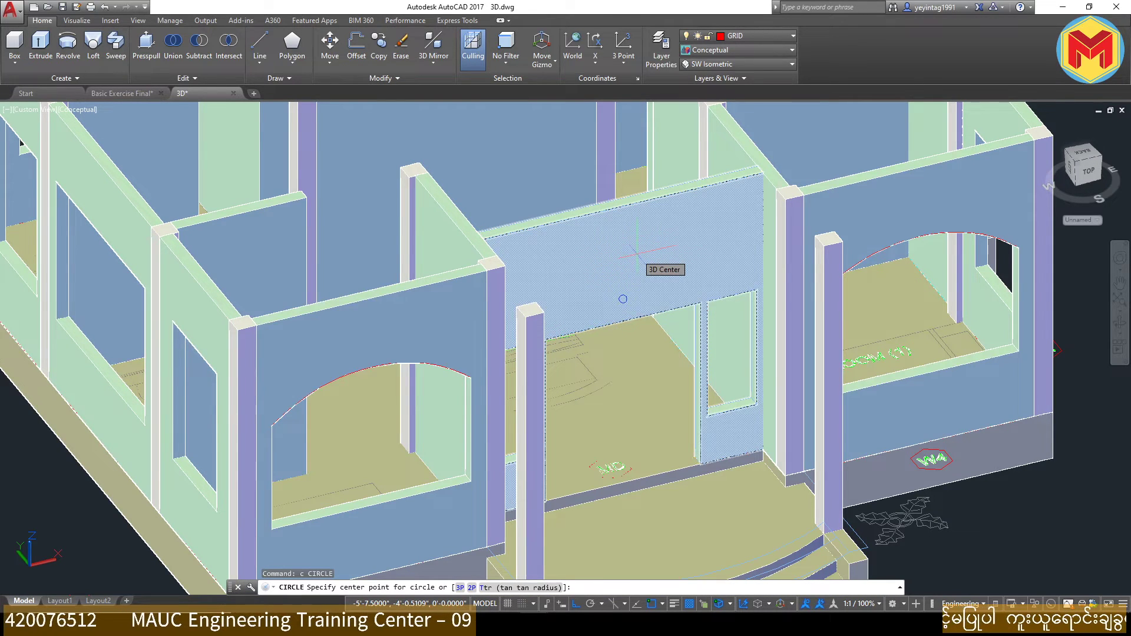
click(637, 252)
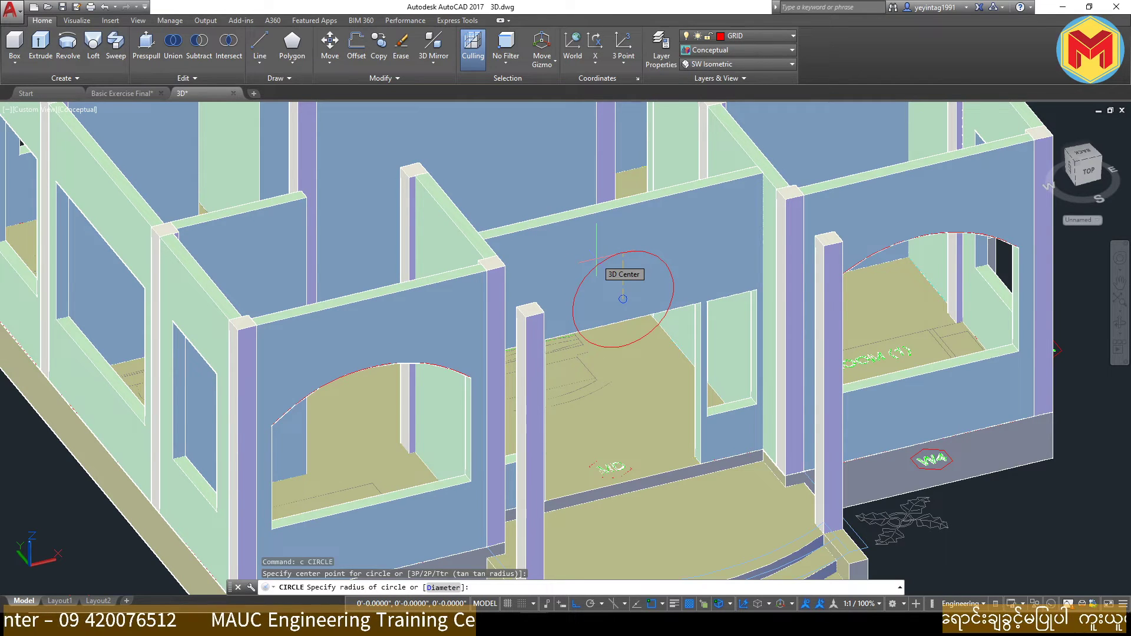
key(Escape)
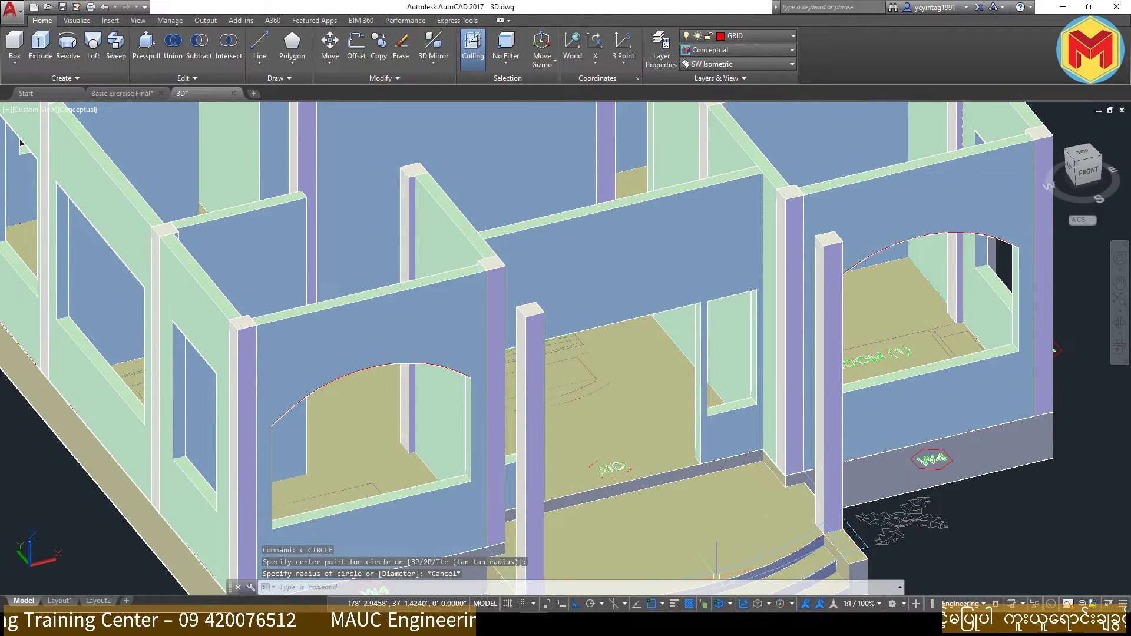
Step: Turn off Dynamic UCS, retry a circle on the back wall, cancel it, and zoom out
click(744, 606)
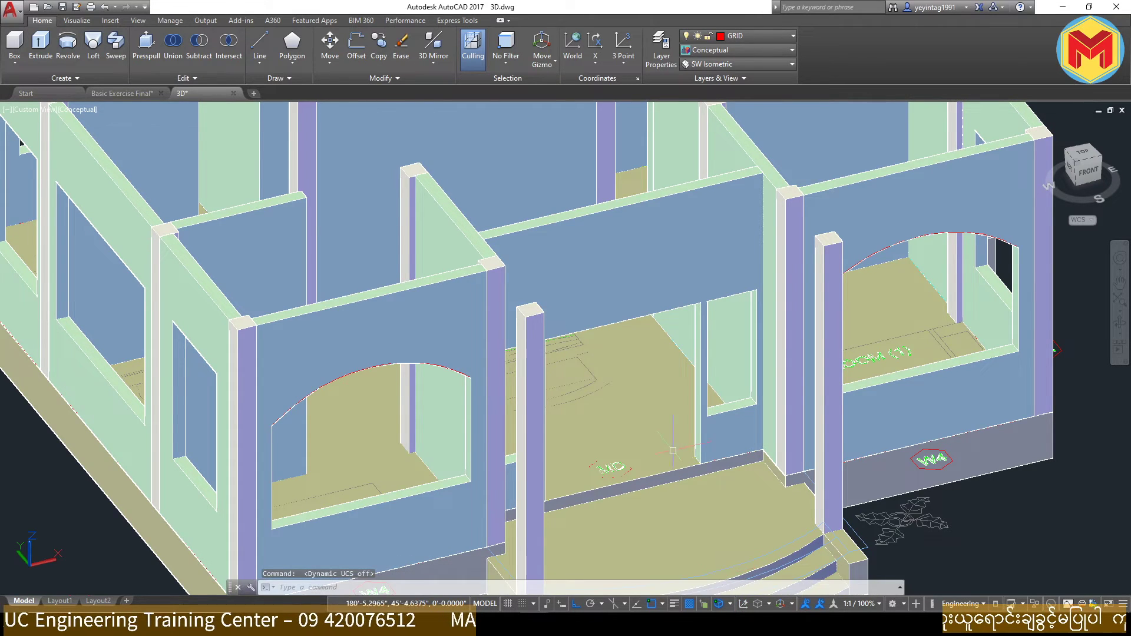
scroll(672, 450, down, 5)
scroll(564, 253, up, 5)
text(c)
key(Return)
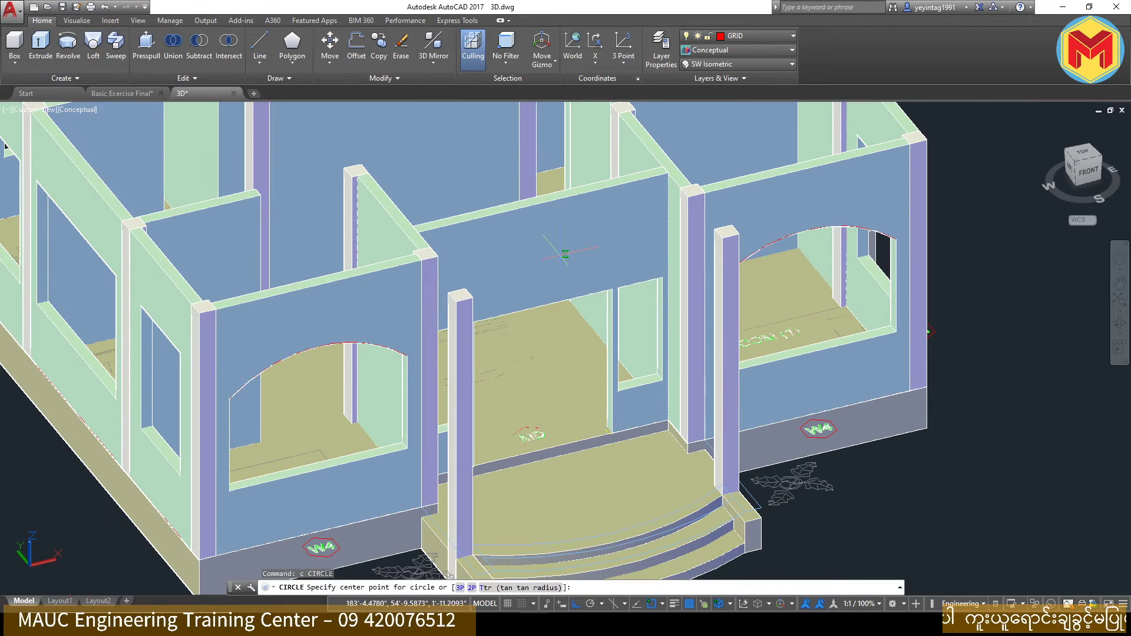
click(565, 254)
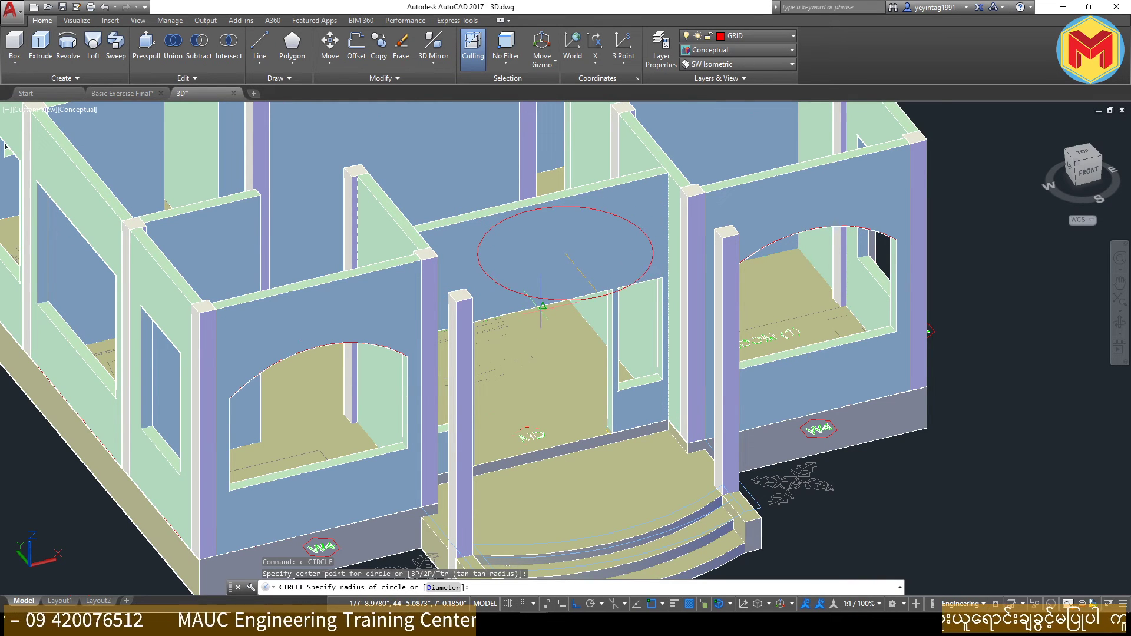
key(Escape)
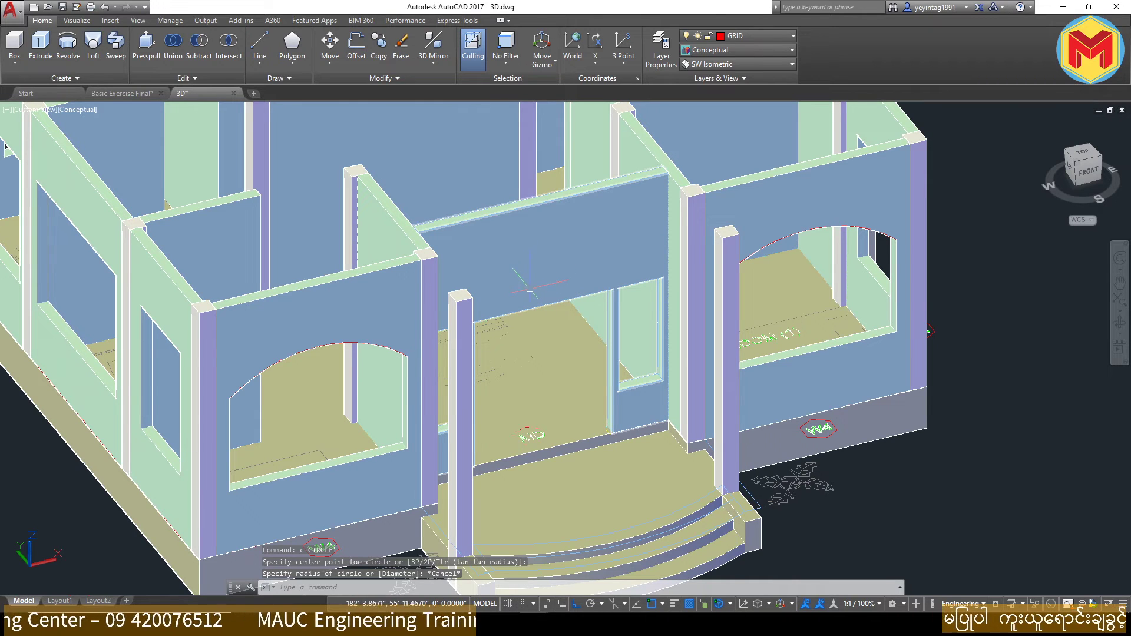
scroll(527, 303, down, 3)
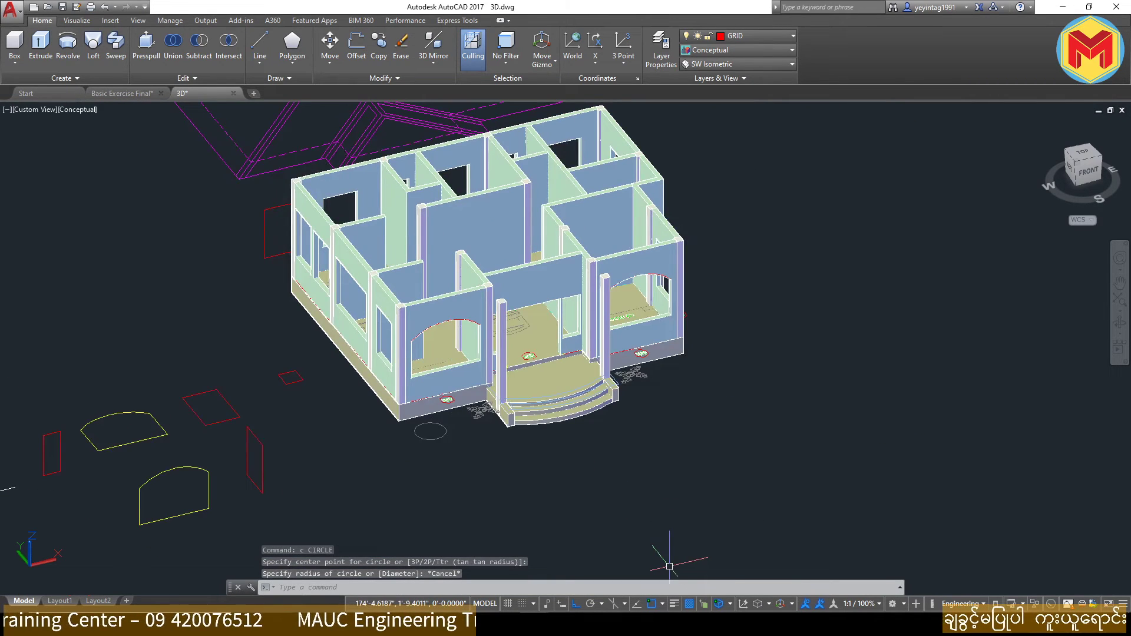
Step: Turn Dynamic UCS back on and review the status-bar customization list
click(743, 604)
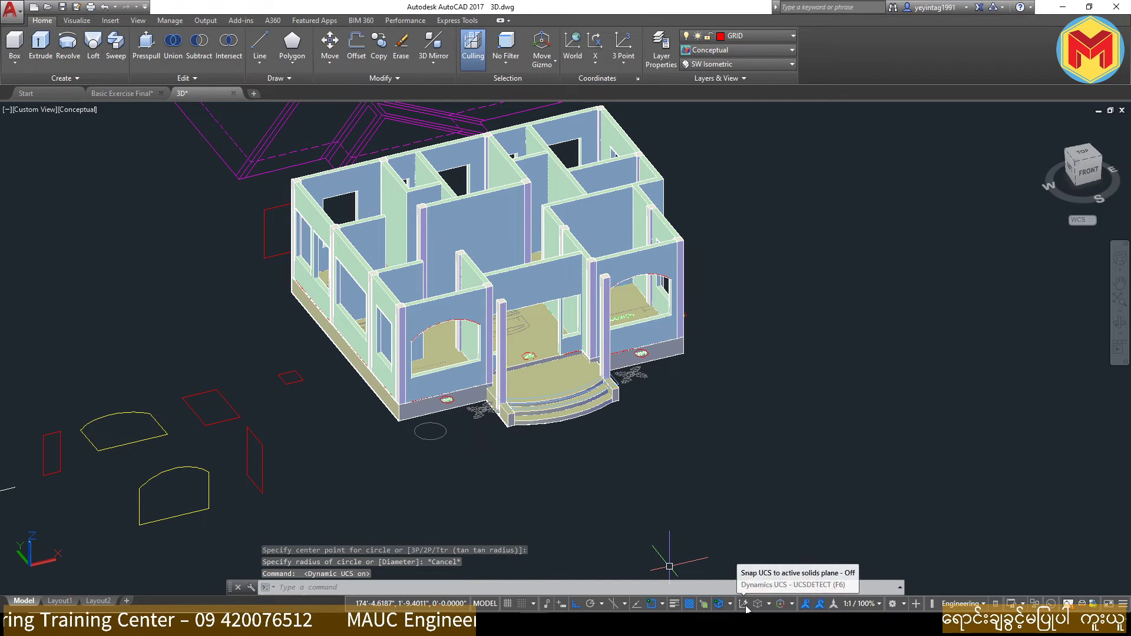
click(1123, 605)
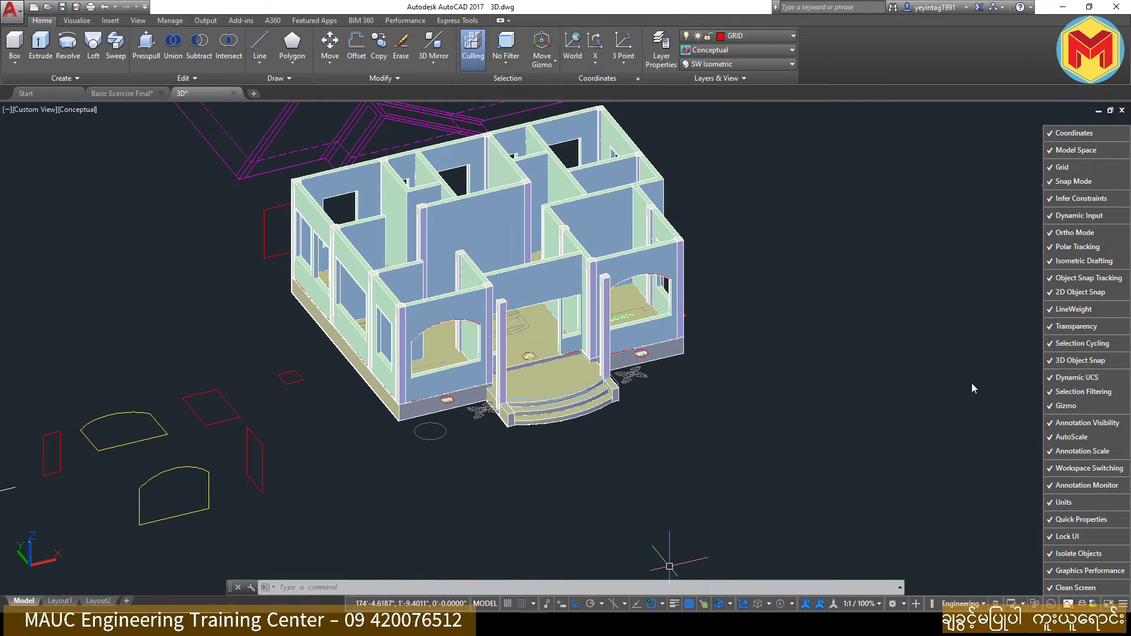
click(893, 389)
Step: Test a circle on the porch wall, cancel it, and zoom back out
scroll(523, 289, up, 3)
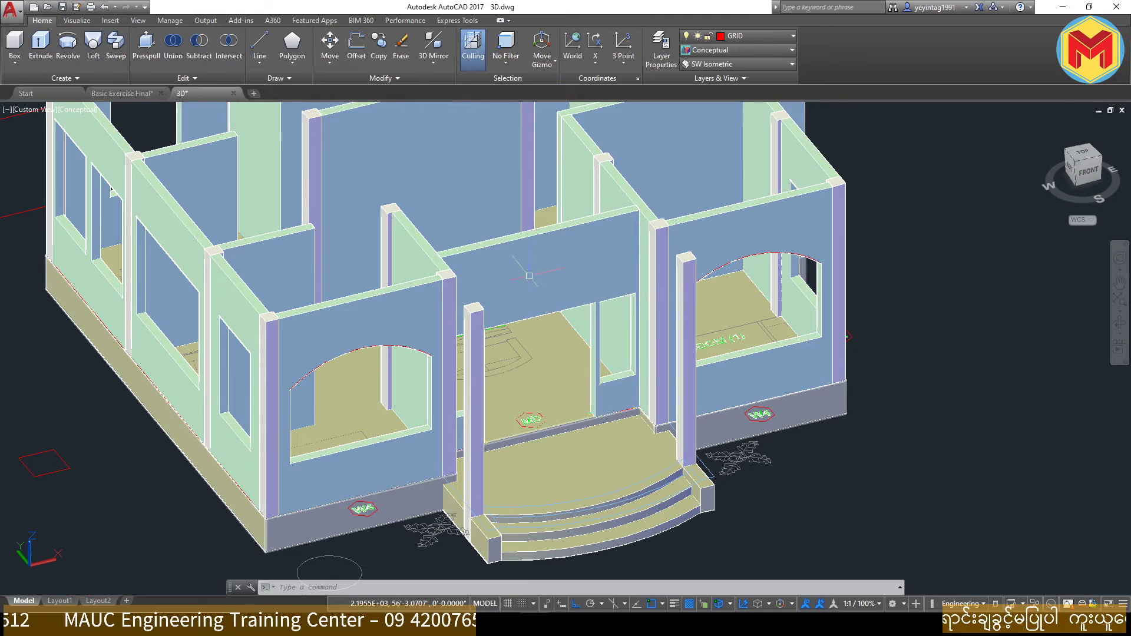
scroll(565, 305, up, 2)
text(c)
key(Return)
click(529, 303)
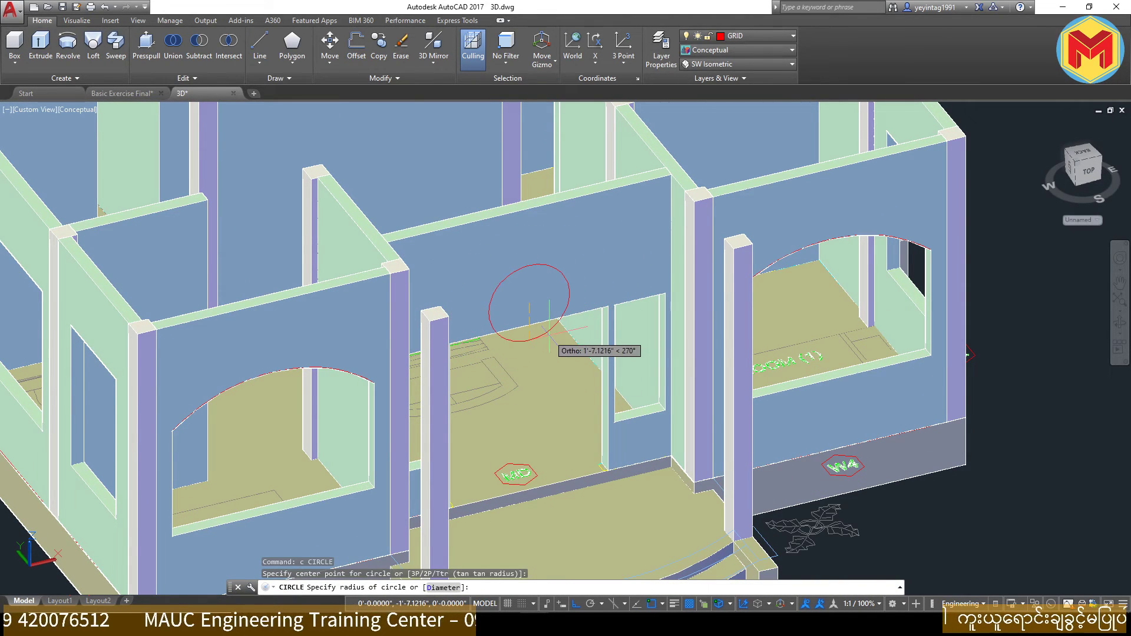
key(Escape)
scroll(549, 335, down, 5)
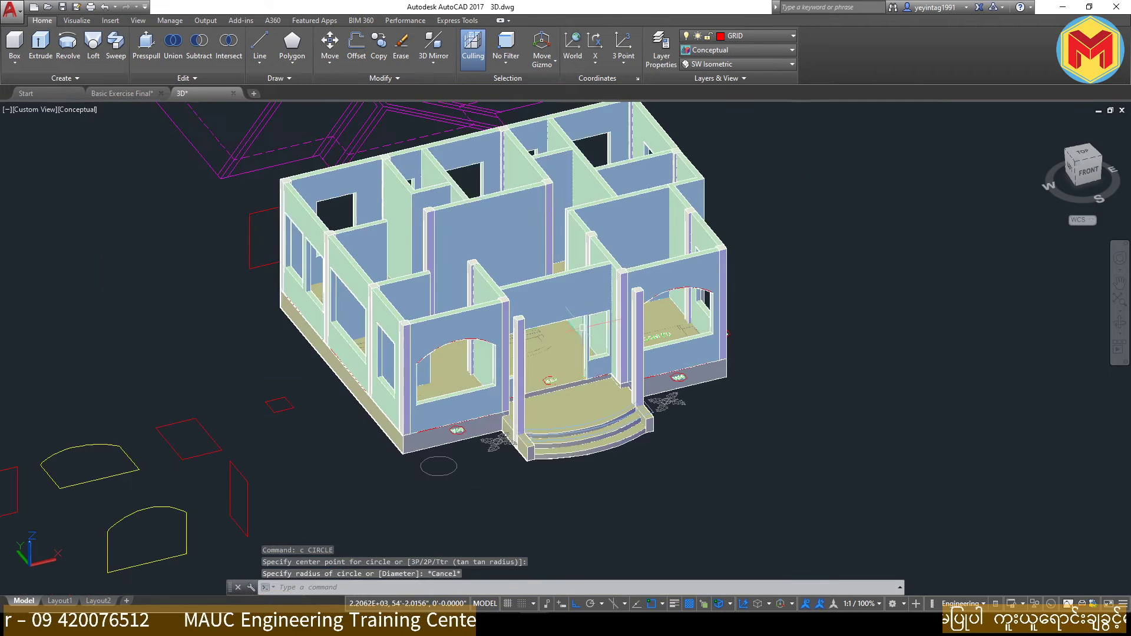
scroll(825, 407, down, 1)
text(3dwalk)
key(Return)
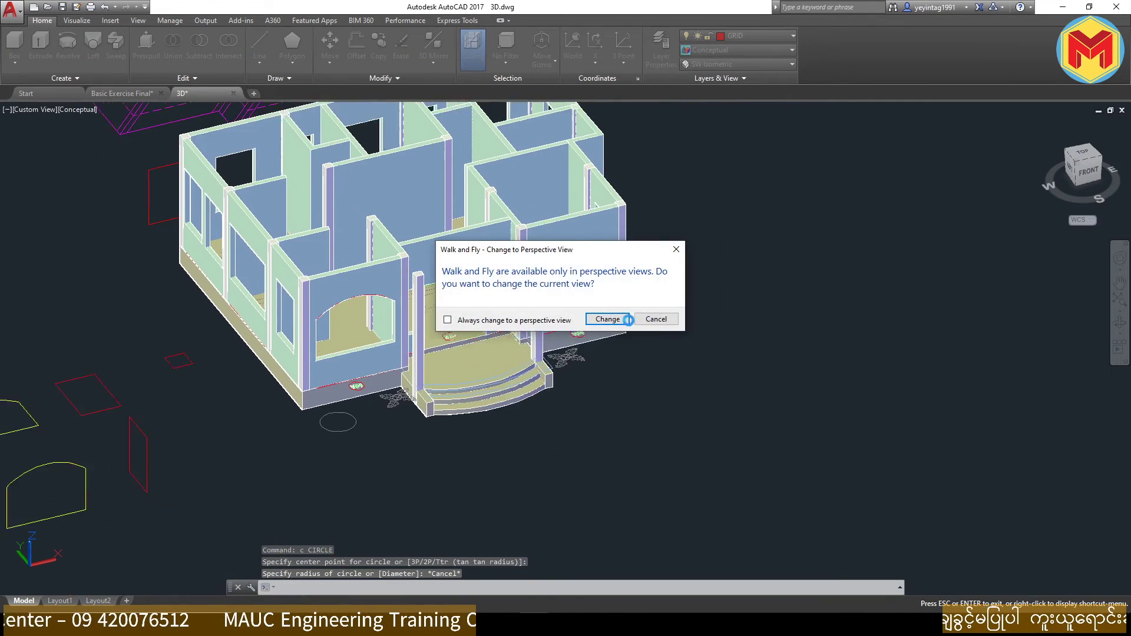
click(655, 319)
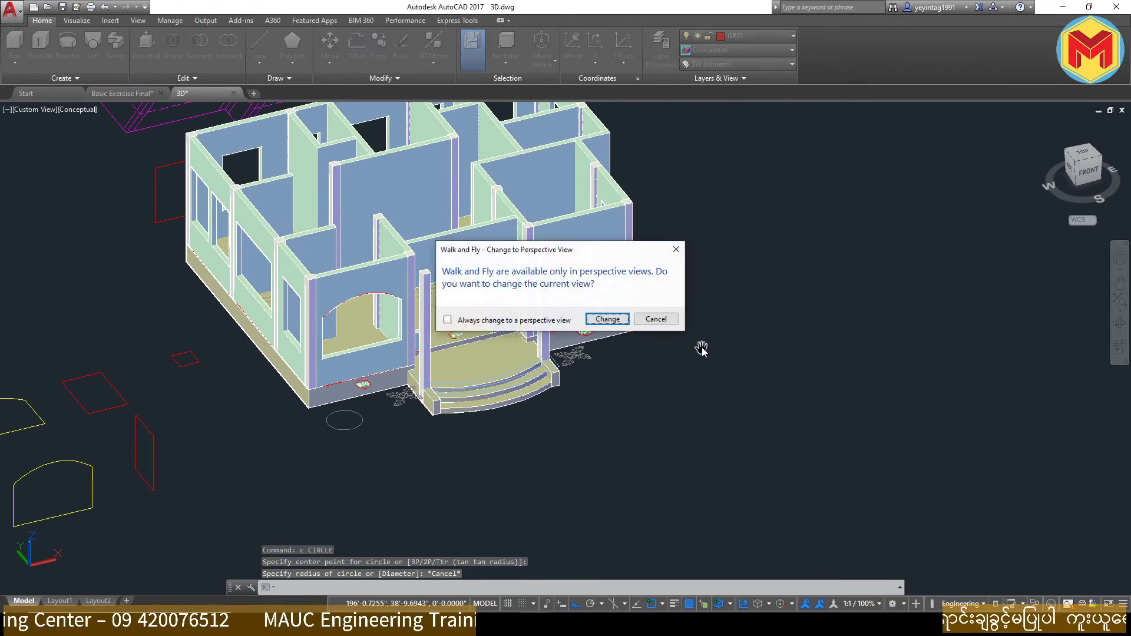
click(673, 319)
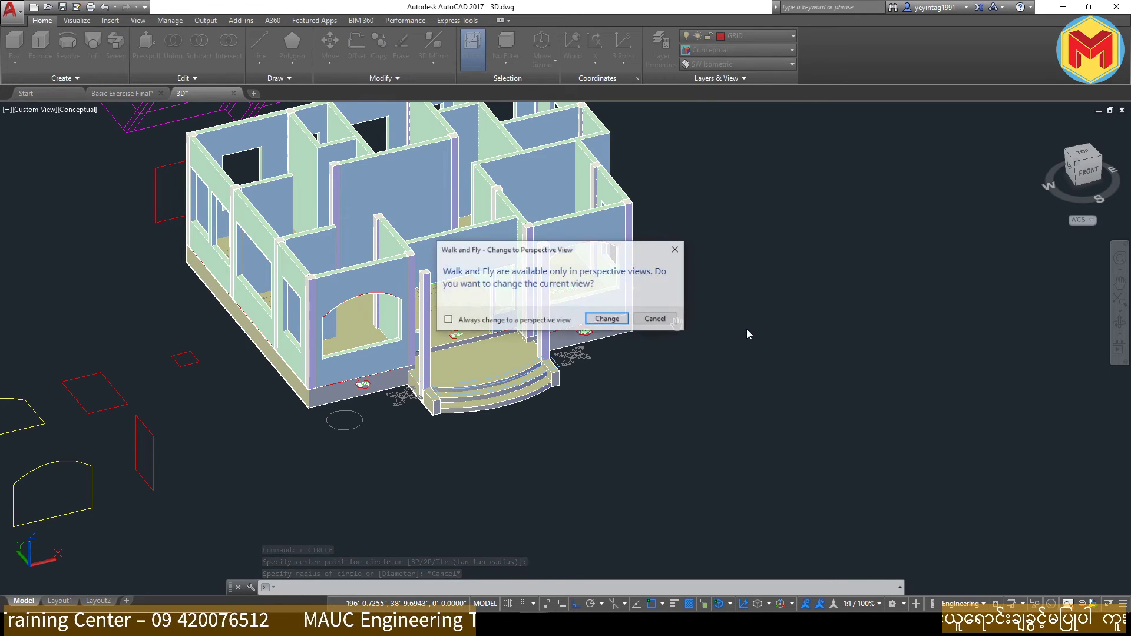
click(671, 316)
click(656, 318)
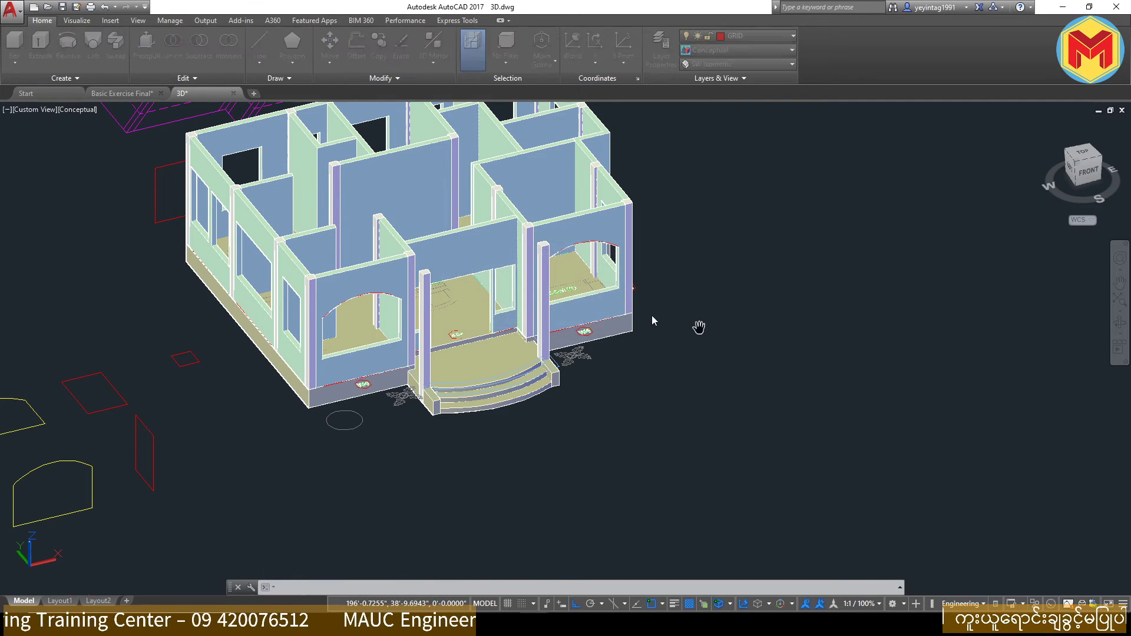
key(Escape)
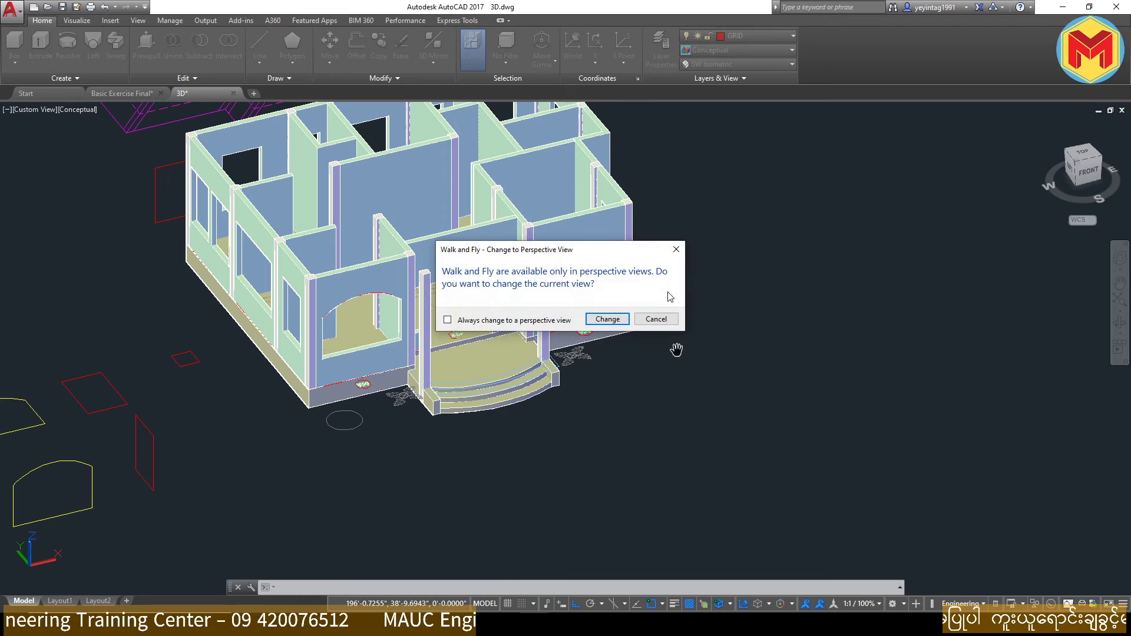
click(668, 322)
right_click(670, 325)
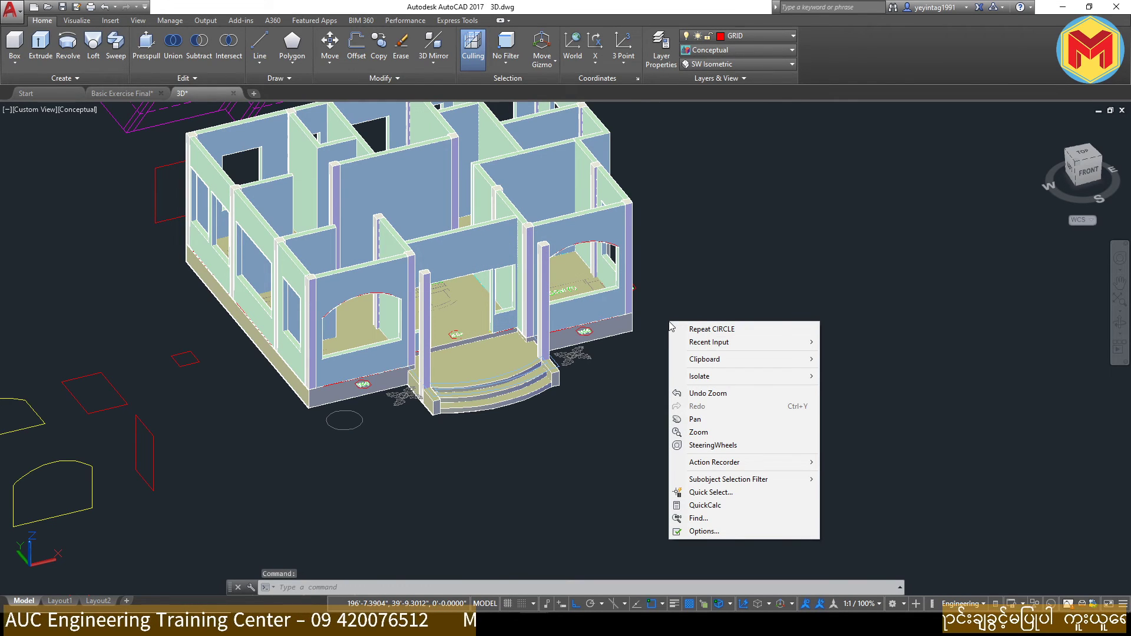
click(719, 282)
Step: Zoom out to the house overview and decline the perspective switch for walking
scroll(736, 280, down, 2)
scroll(737, 279, down, 2)
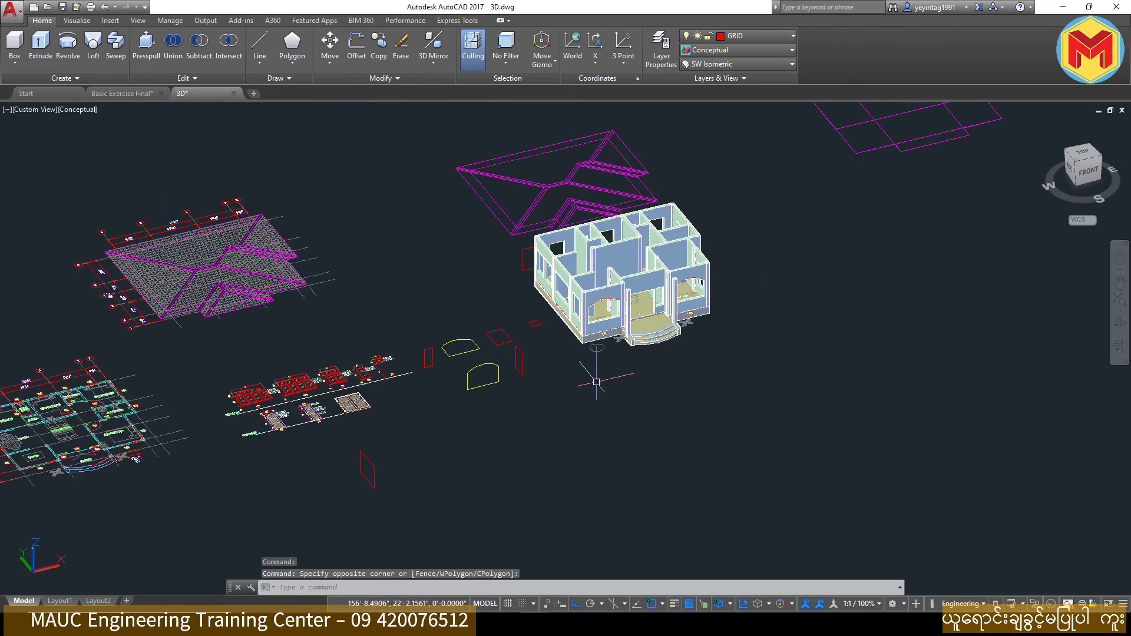
scroll(368, 380, up, 2)
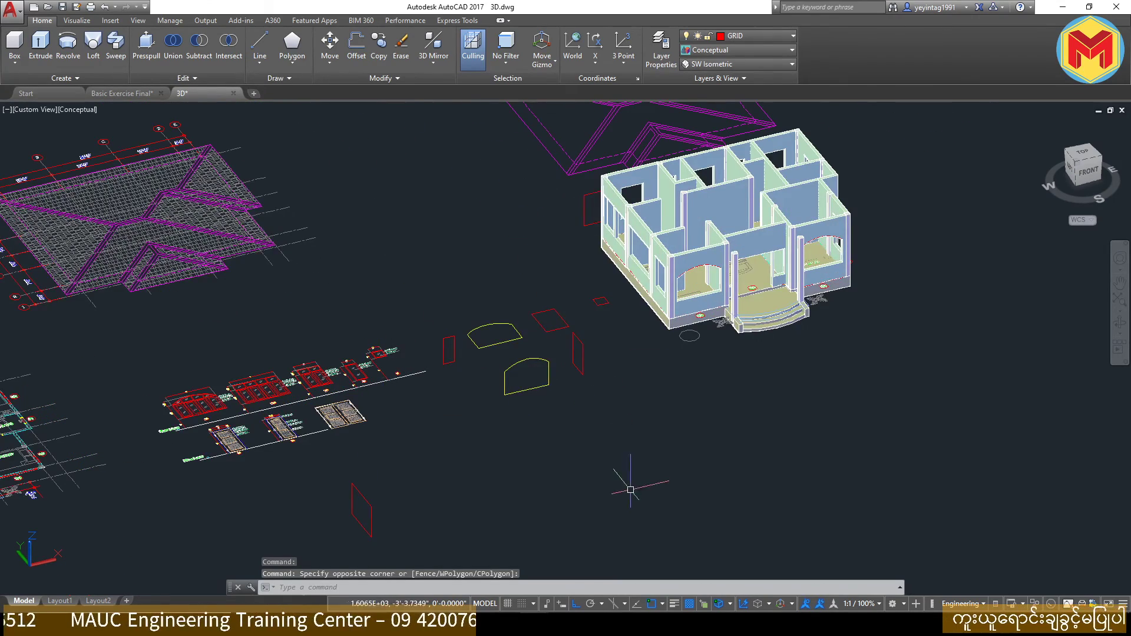
key(6)
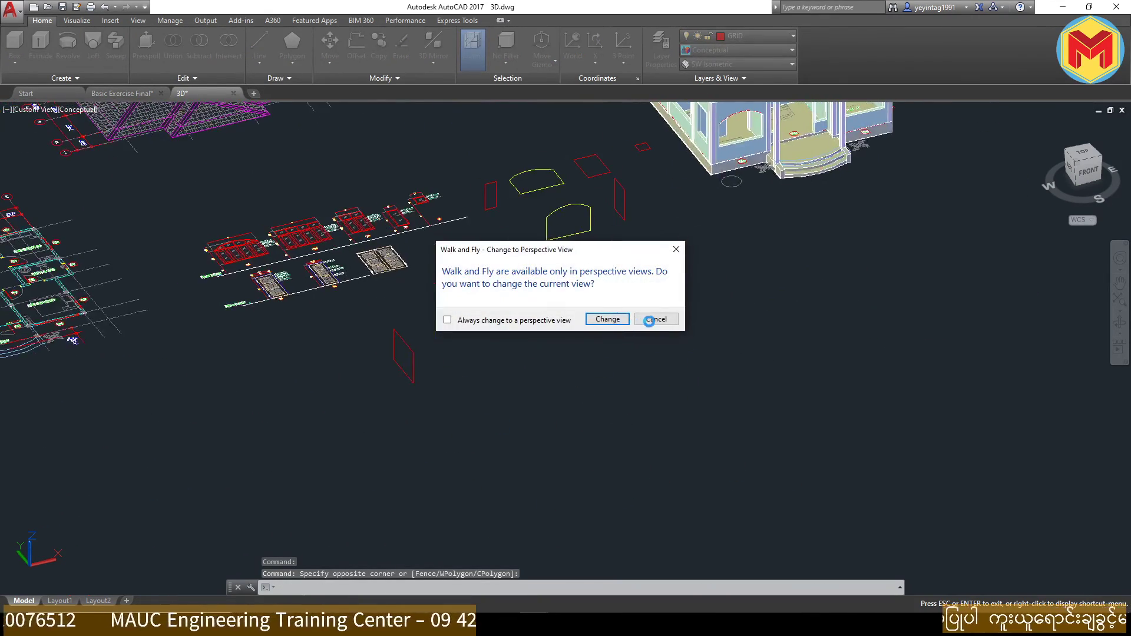
click(649, 321)
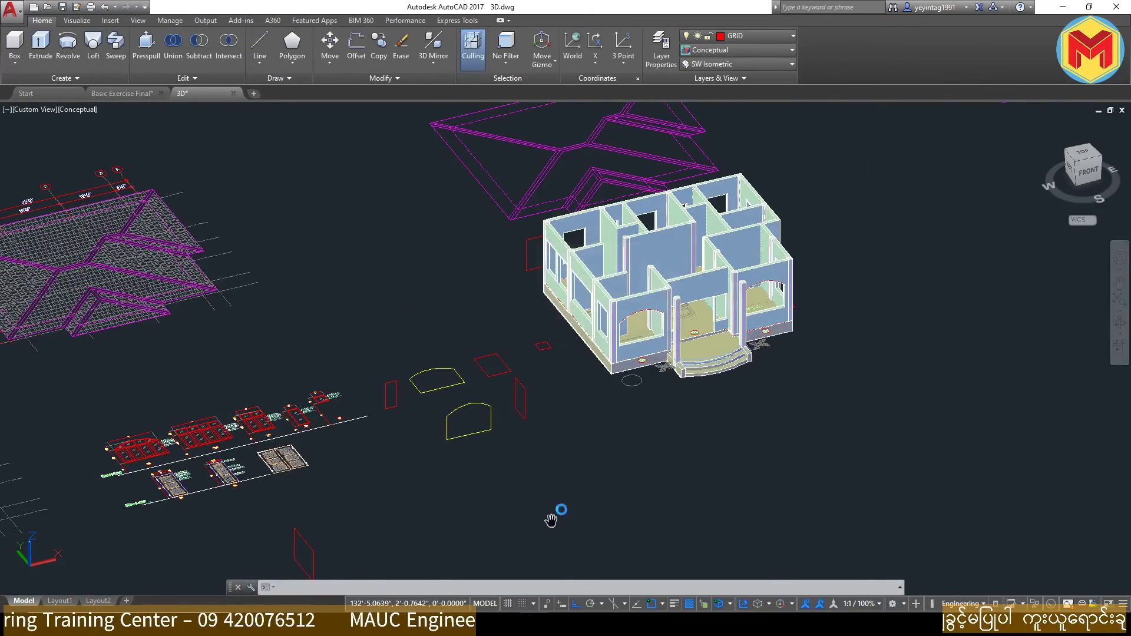
click(650, 321)
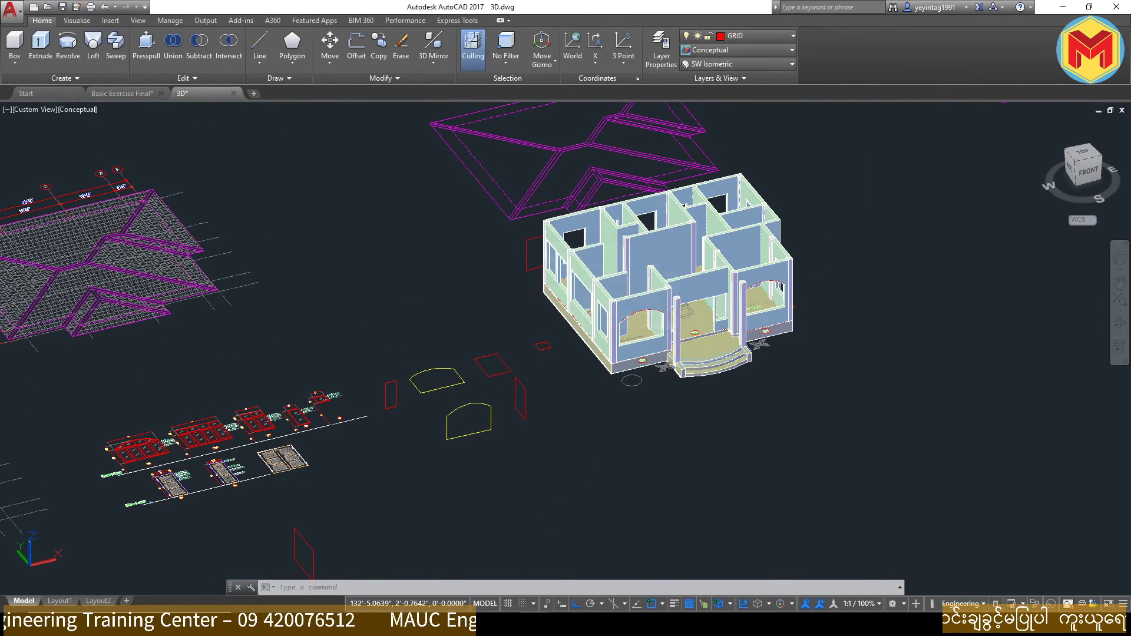